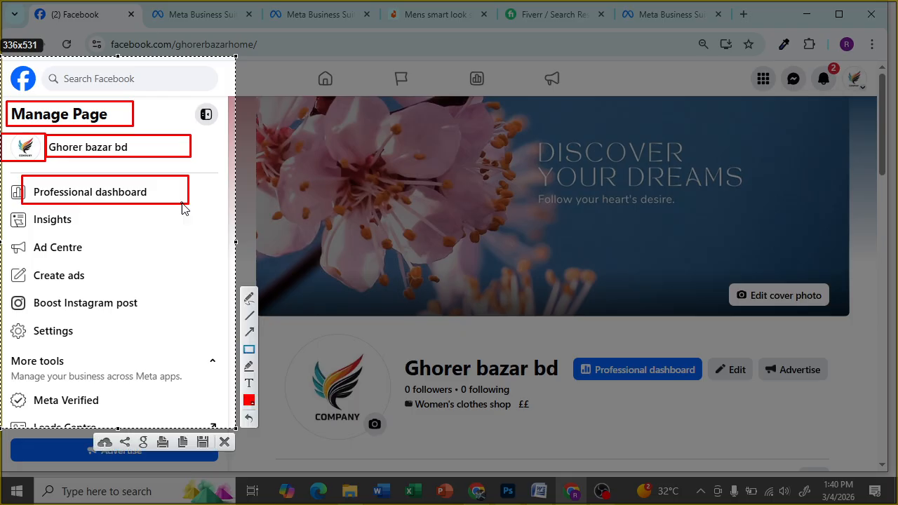
- Box the page management options in red, close that capture, and scroll the sidebar down
drag(4, 212, 191, 421)
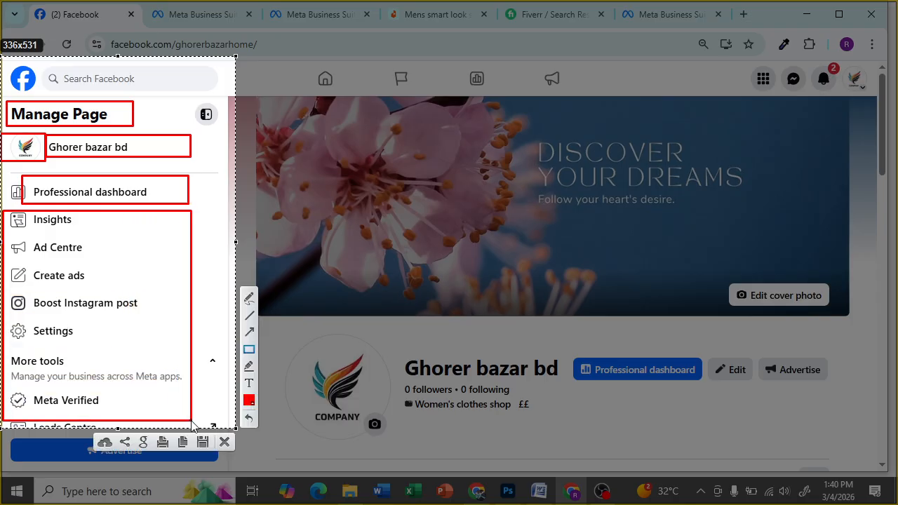
click(224, 443)
scroll(174, 325, down, 2)
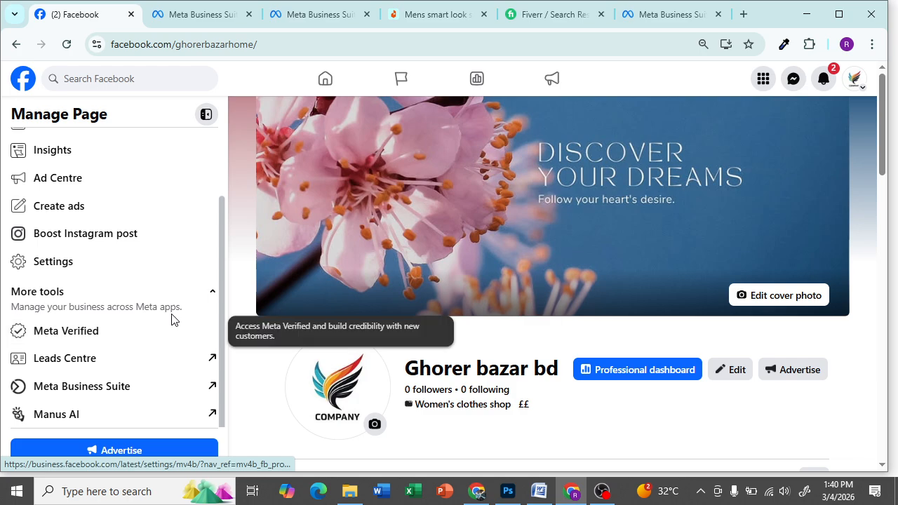
- Capture the Manage Page sidebar and mark Meta Business Suite with a red box and arrow
key(Print)
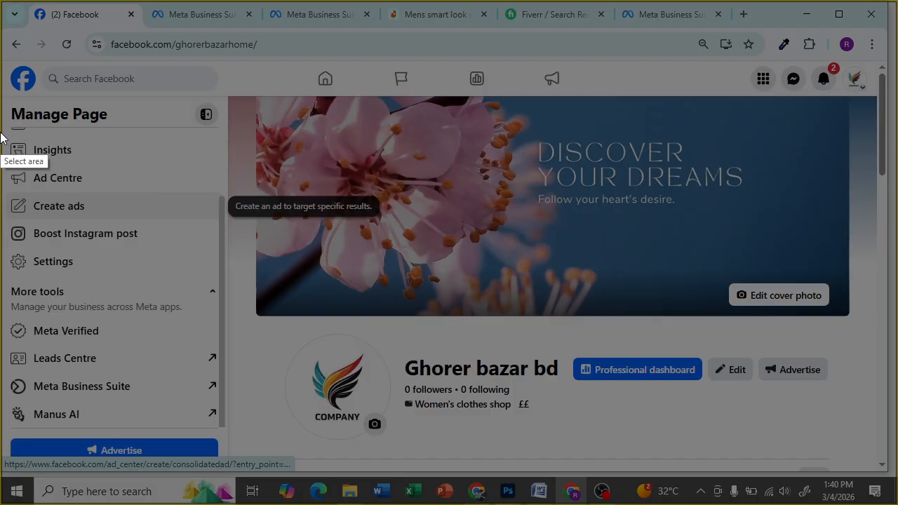
drag(0, 102, 225, 430)
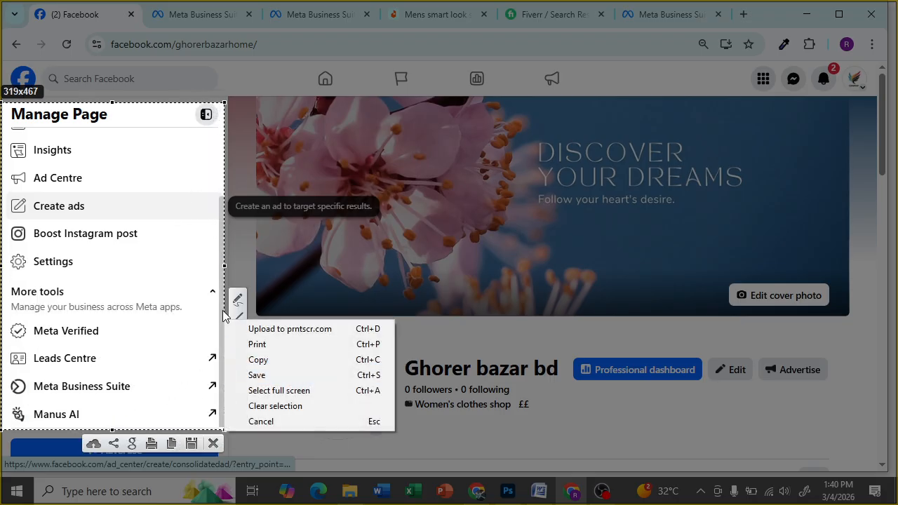
click(199, 327)
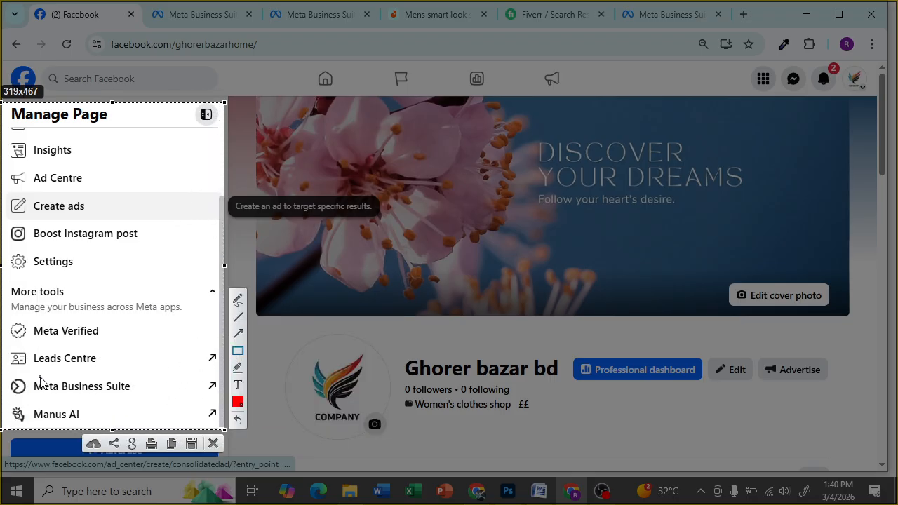
mouse_move(5, 374)
mouse_down()
mouse_move(80, 395)
mouse_move(168, 400)
mouse_up()
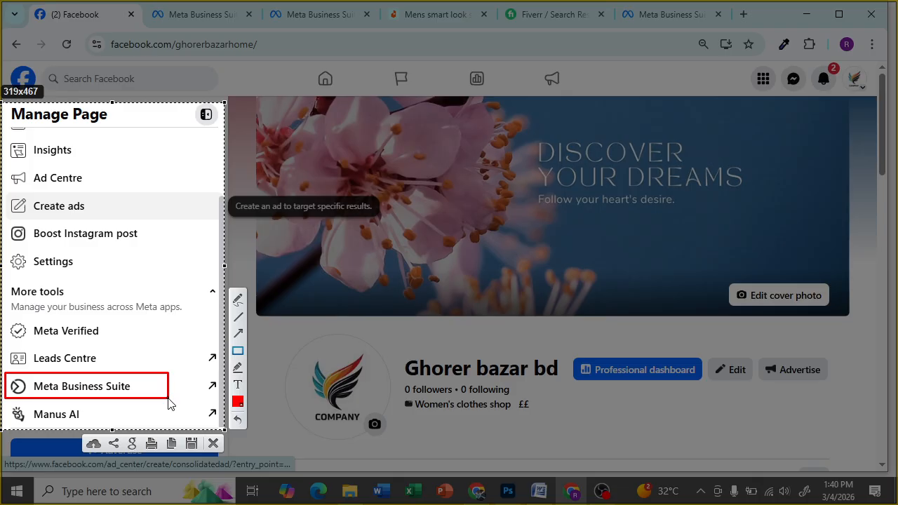
click(239, 334)
drag(36, 436, 73, 387)
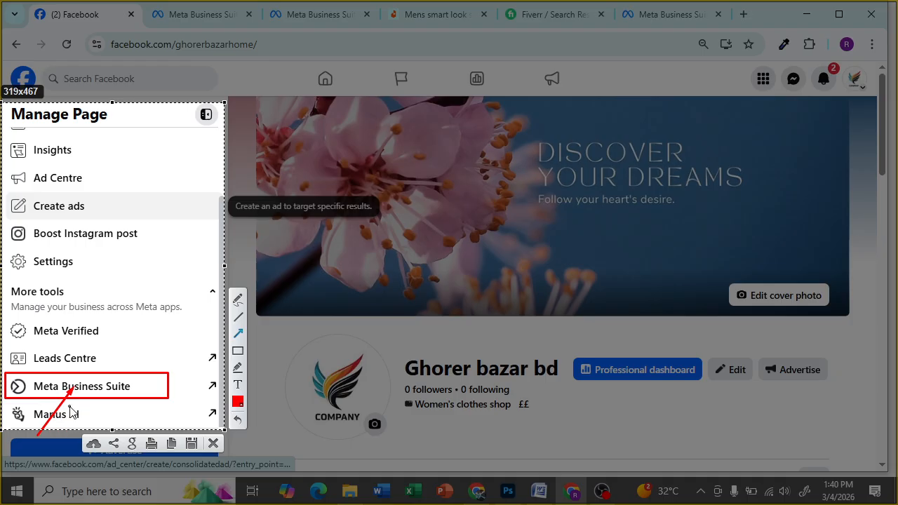
click(214, 444)
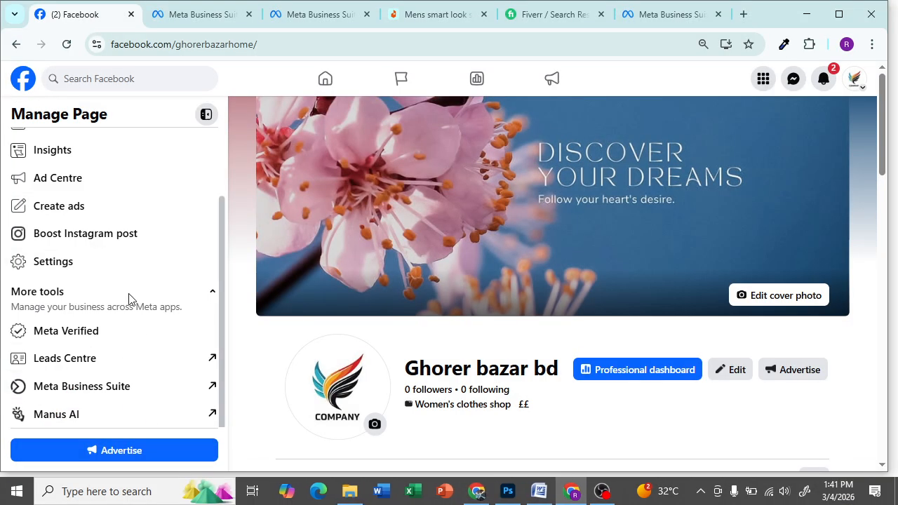
- Open Meta Business Suite in a new tab and capture its sidebar area
click(95, 398)
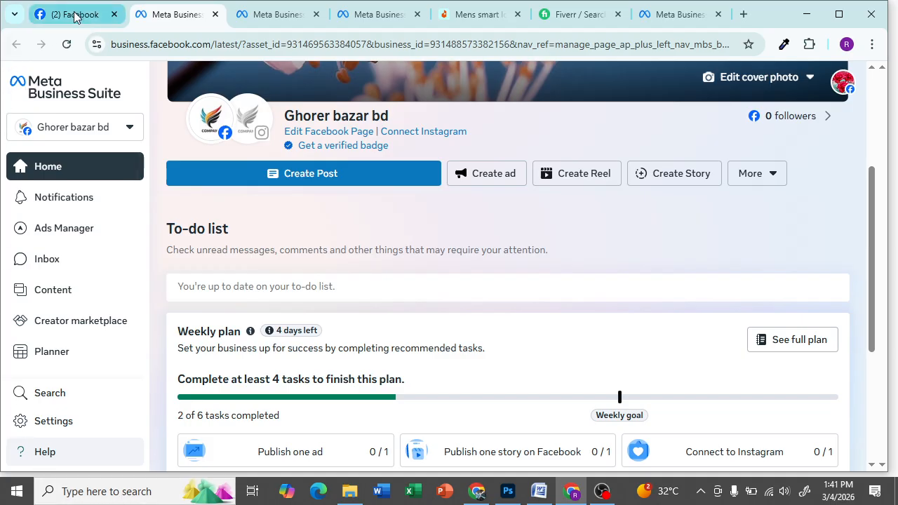
key(Print)
drag(1, 66, 155, 468)
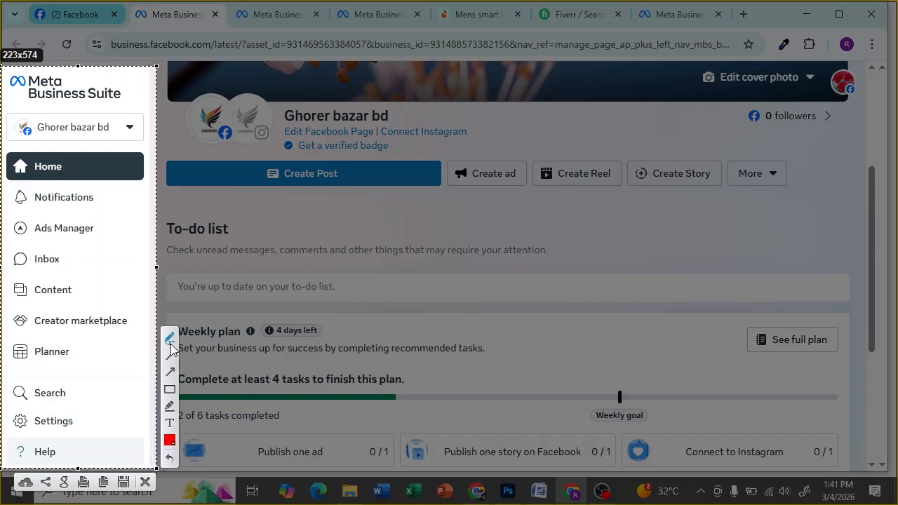
- Box the logo and Ghorer bazar bd page name in red, arrow the page name, and close
mouse_move(1, 73)
mouse_down()
mouse_move(49, 91)
mouse_move(140, 101)
mouse_up()
drag(1, 108, 147, 146)
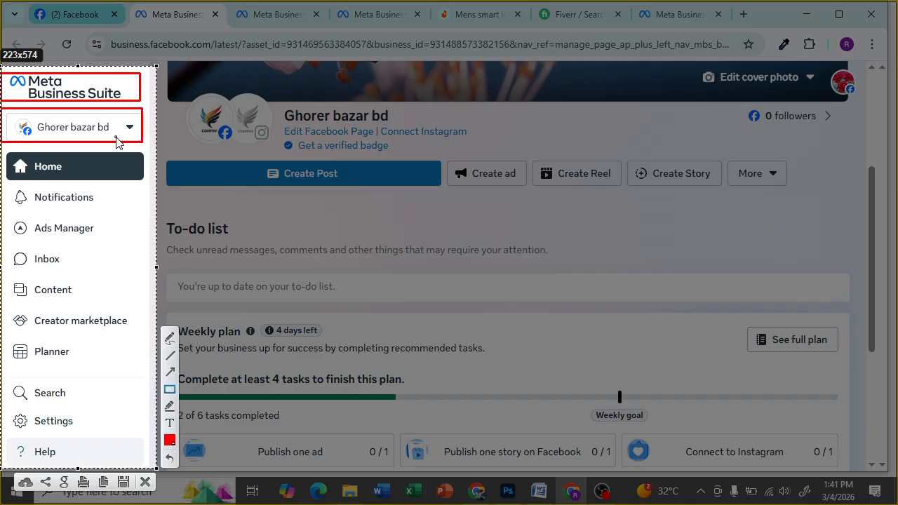
click(170, 372)
drag(36, 199, 74, 137)
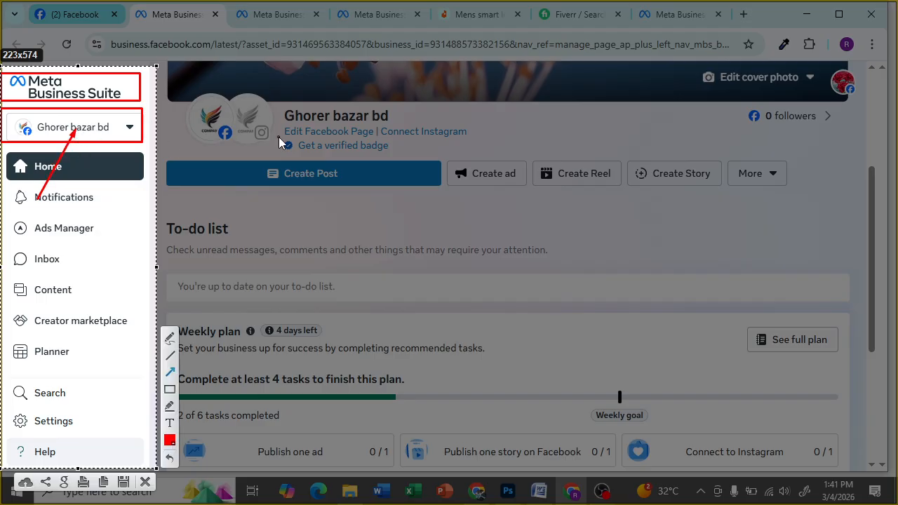
click(147, 482)
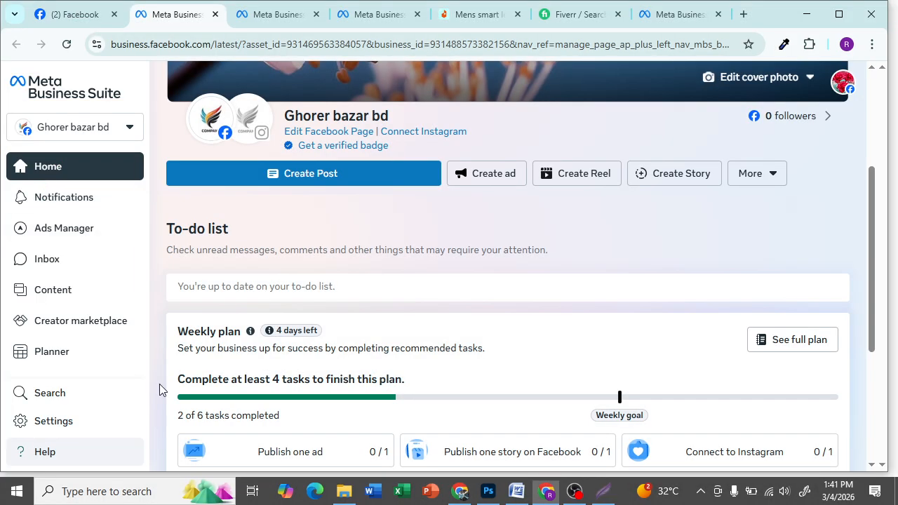
- Browse the business asset list and switch to the Village Fashion BD Page
click(130, 128)
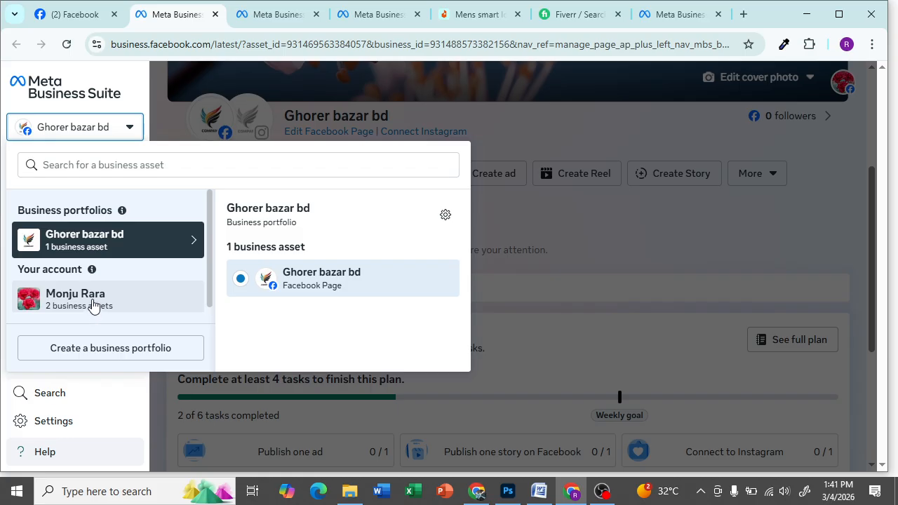
drag(76, 301, 116, 315)
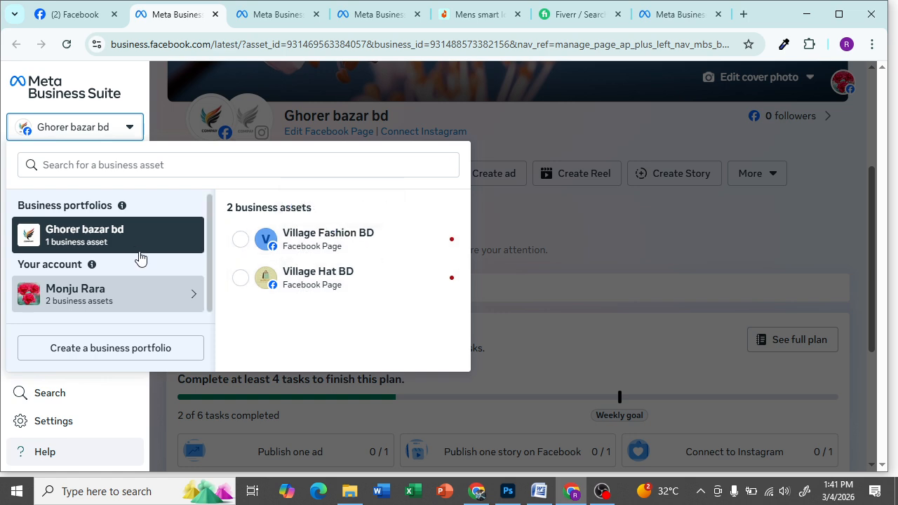
mouse_move(131, 242)
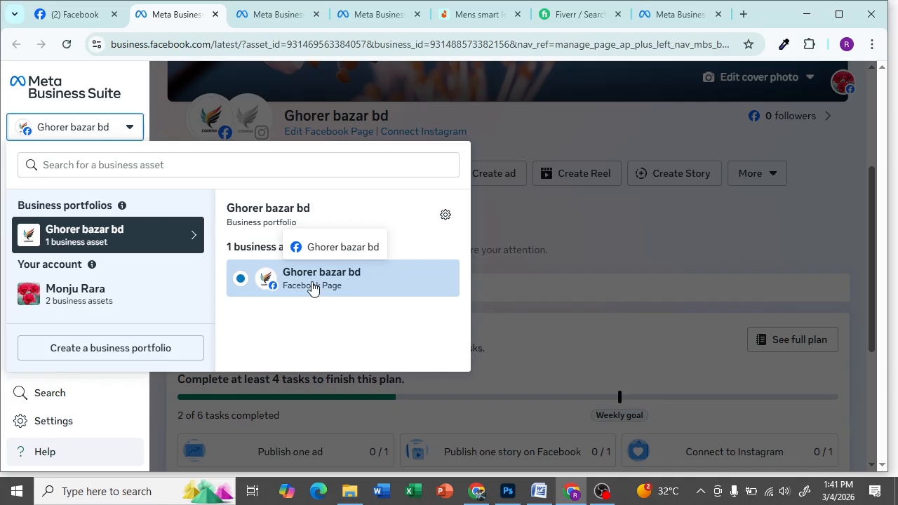
click(597, 222)
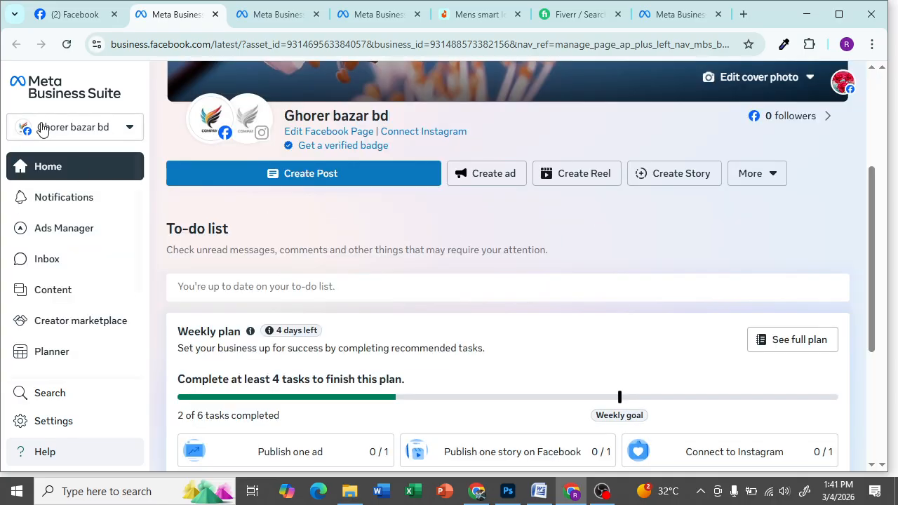
click(128, 127)
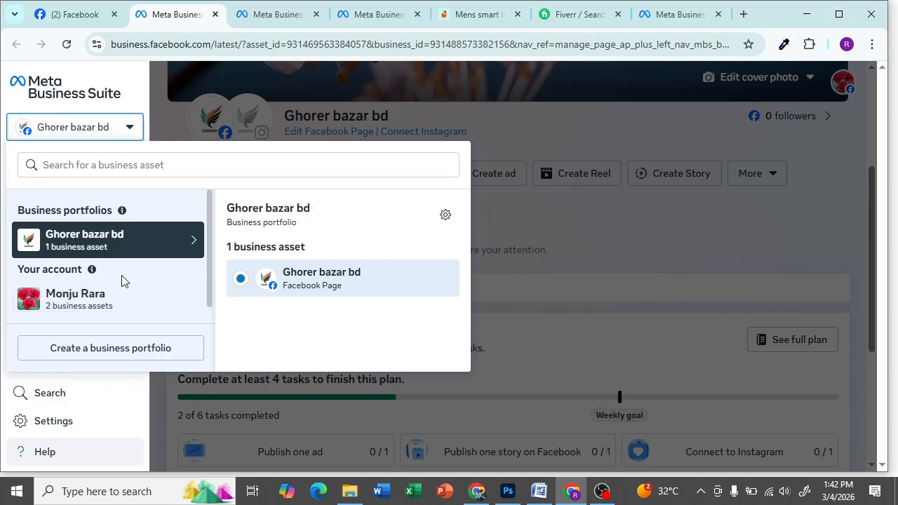
click(79, 298)
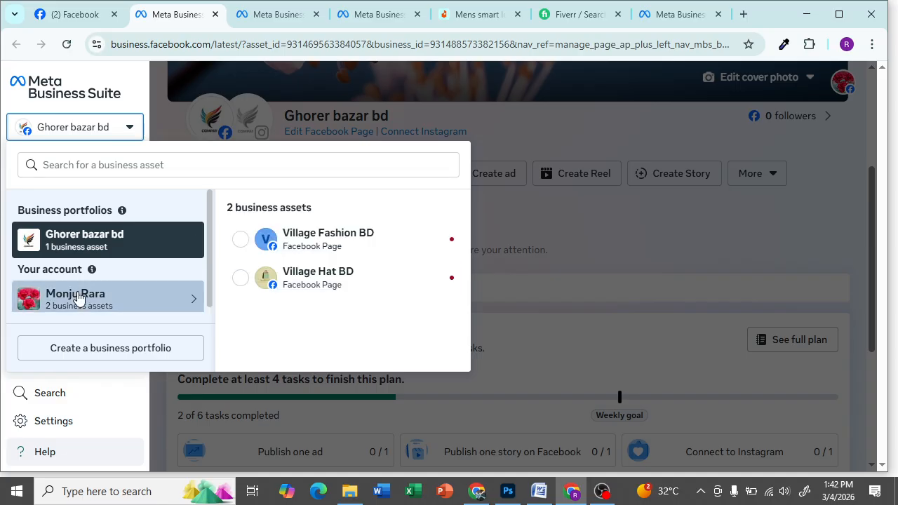
click(288, 241)
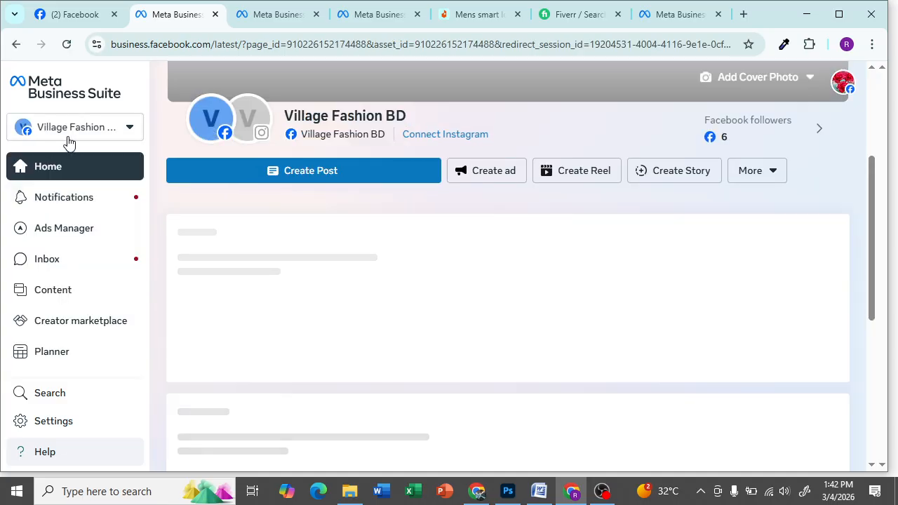
- Switch the business asset to the Village Hat BD Page
scroll(357, 234, up, 3)
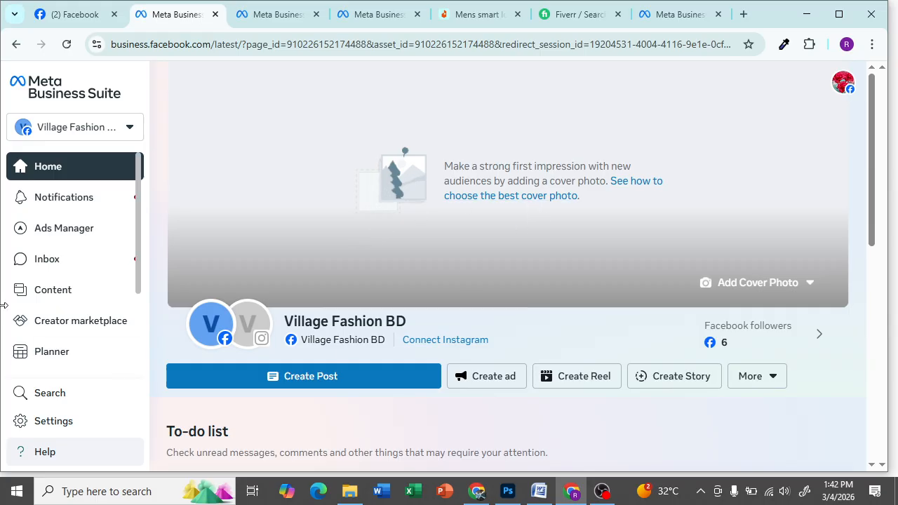
click(67, 132)
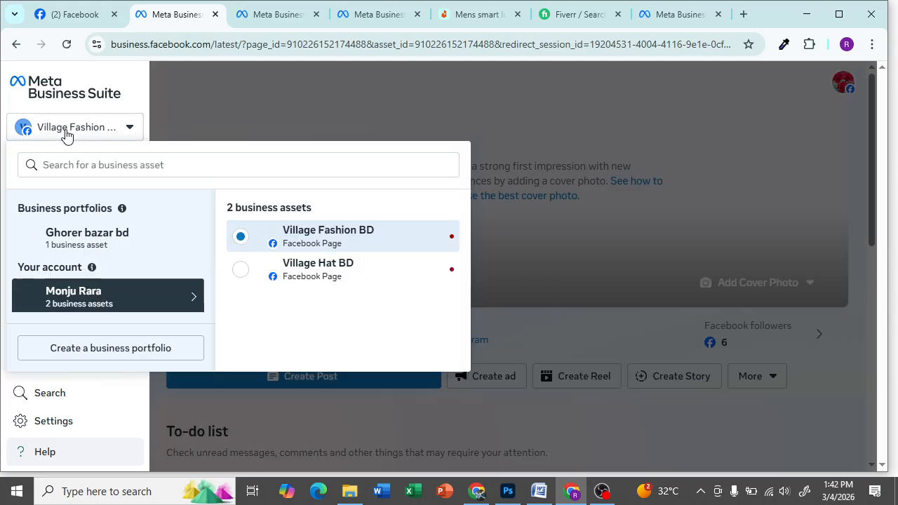
click(315, 277)
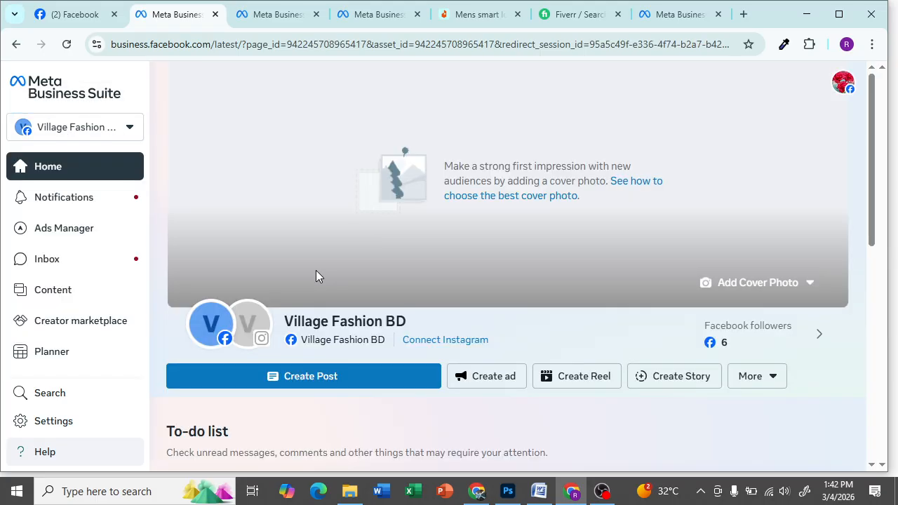
- Switch back to the Ghorer bazar bd Page from its portfolio in the asset list
scroll(315, 274, down, 3)
scroll(303, 261, up, 3)
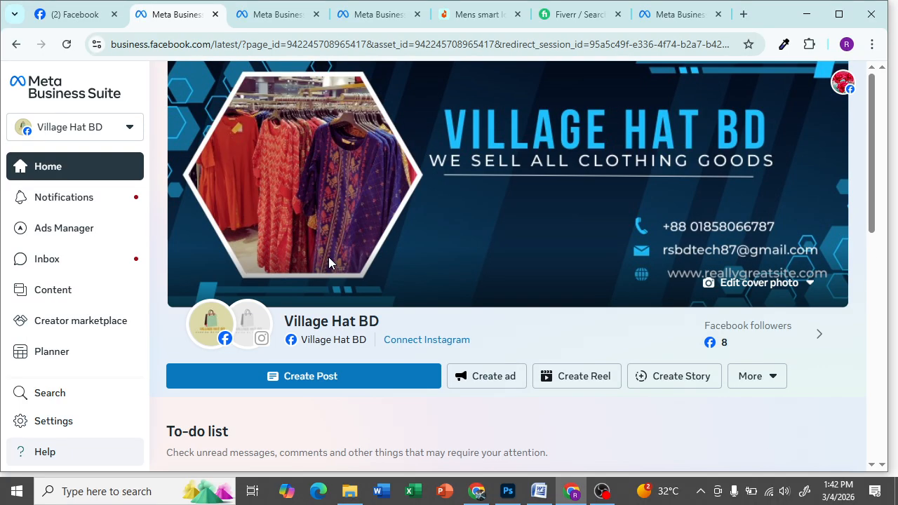
scroll(329, 265, down, 6)
scroll(311, 255, up, 6)
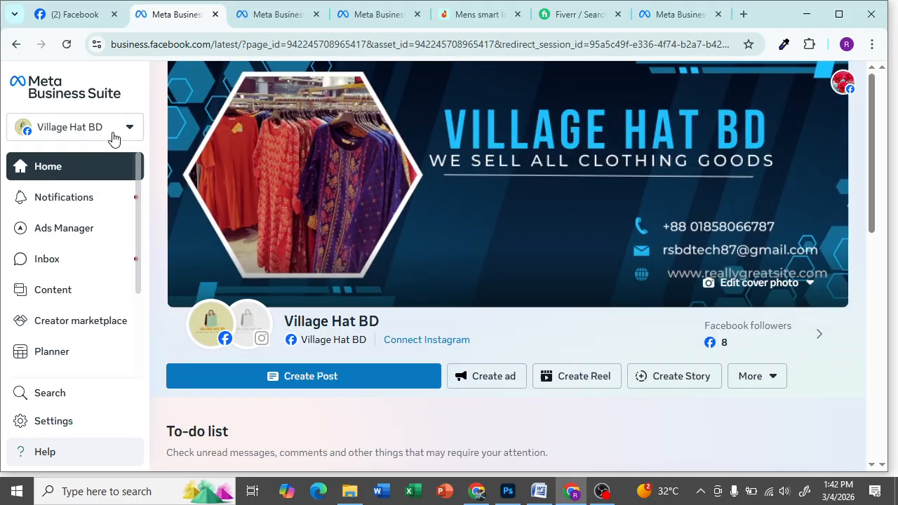
click(114, 139)
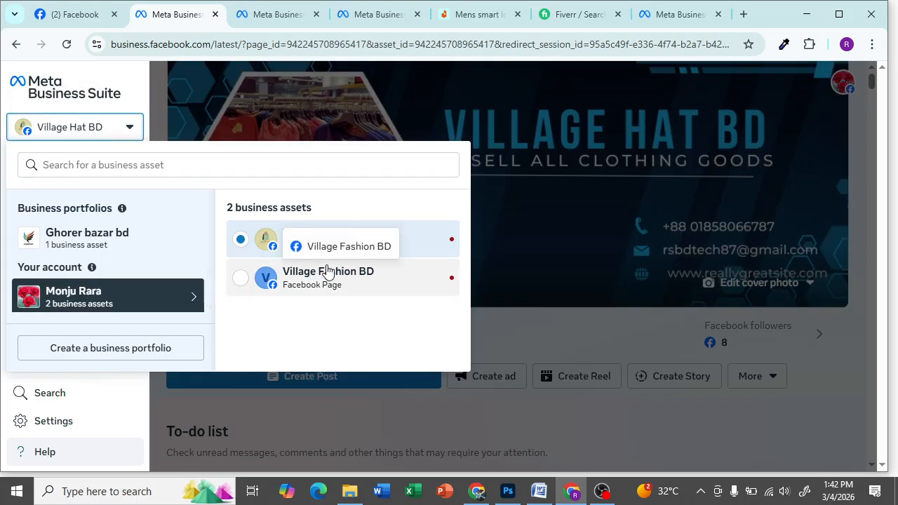
click(65, 246)
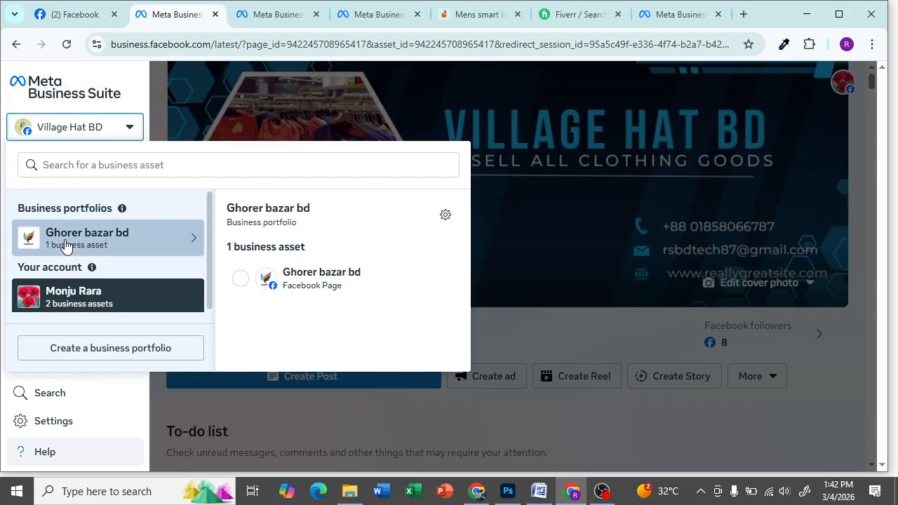
click(281, 291)
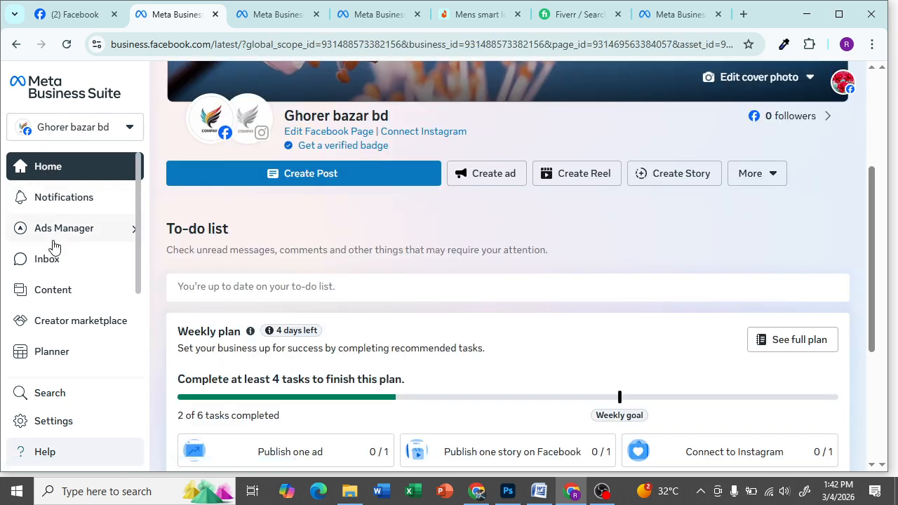
- Take an area capture around the Inbox link, then discard it
key(super+shift+s)
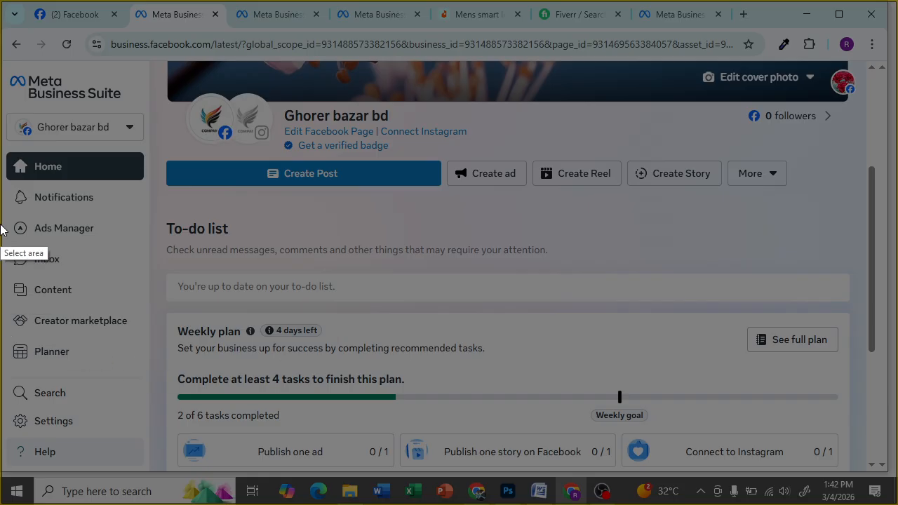
mouse_move(1, 231)
mouse_down()
mouse_move(110, 276)
mouse_move(181, 287)
mouse_up()
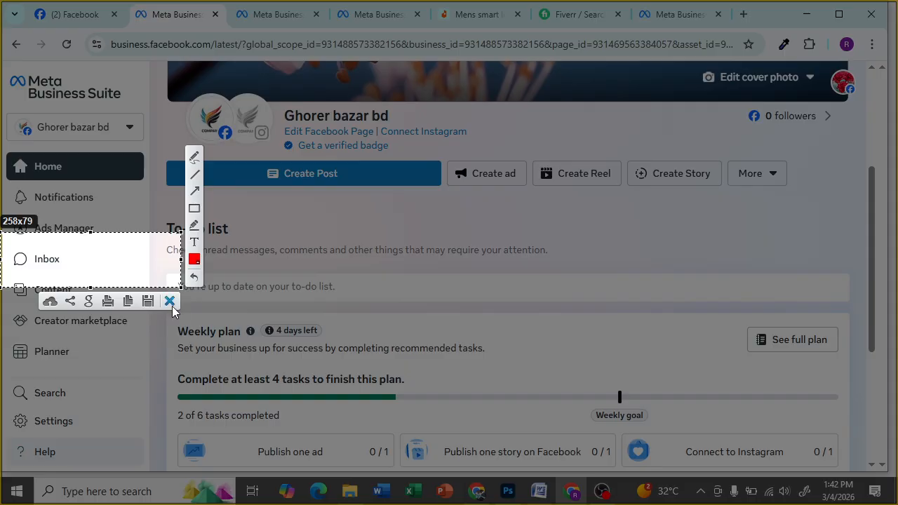
click(170, 301)
- Capture the sidebar, mark Inbox with a red box and arrow, then go to Inbox
key(Print)
mouse_move(1, 62)
mouse_down()
mouse_move(116, 215)
mouse_move(169, 429)
mouse_move(161, 436)
mouse_up()
drag(2, 241, 149, 279)
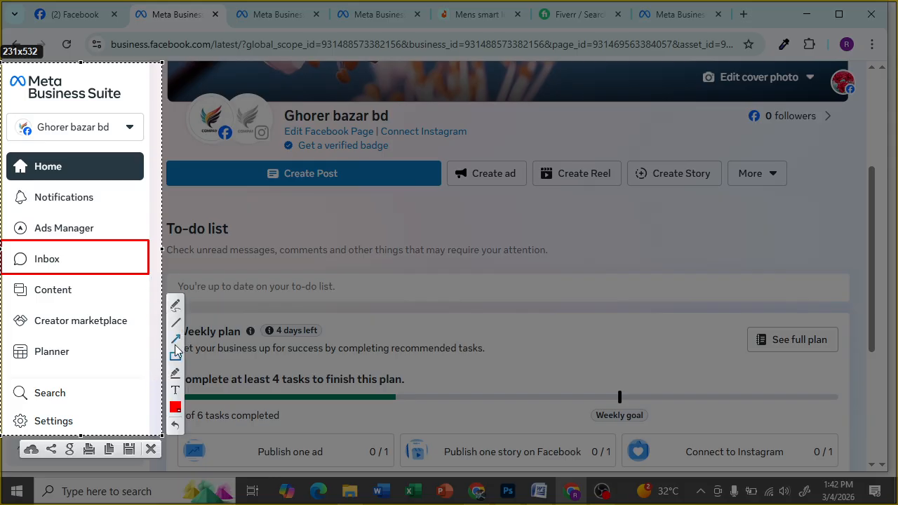
drag(2, 301, 36, 263)
click(150, 448)
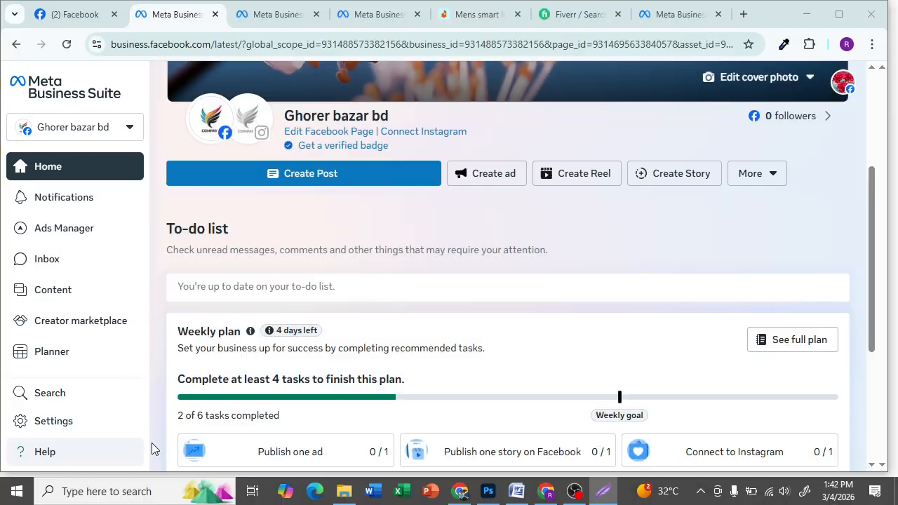
click(54, 266)
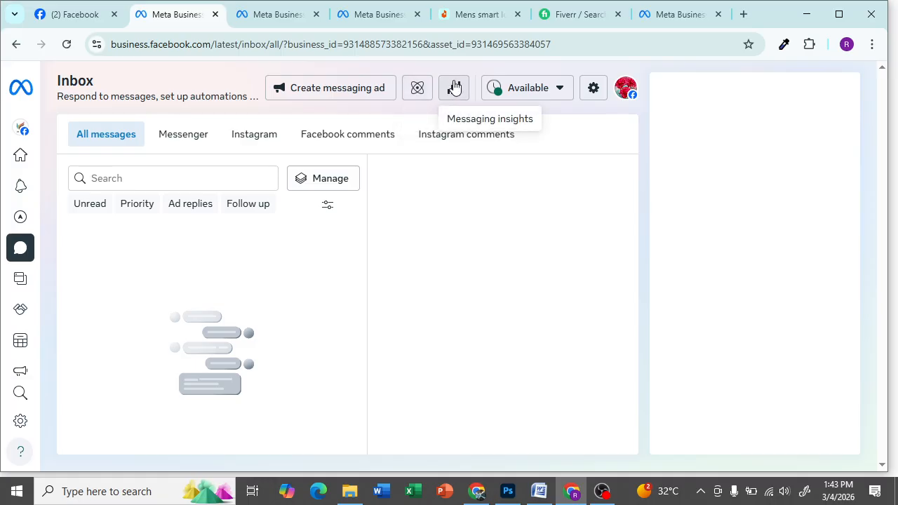
click(561, 94)
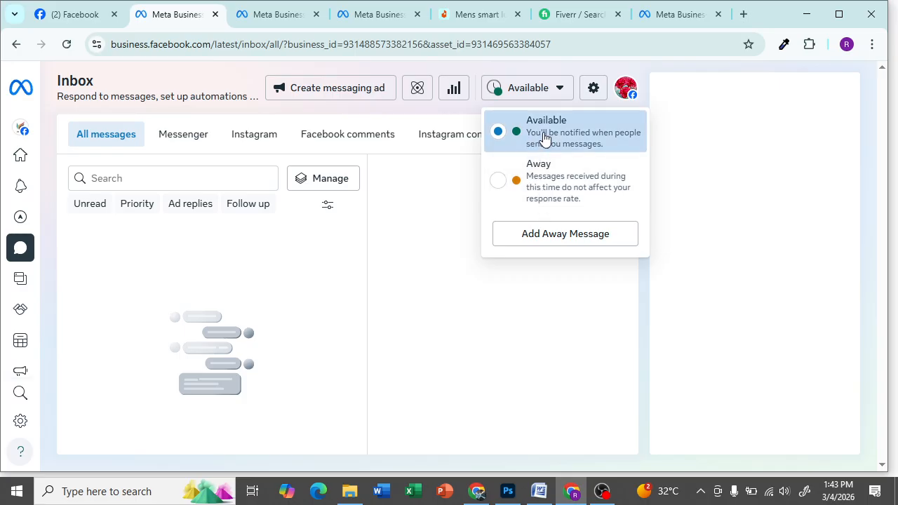
click(569, 78)
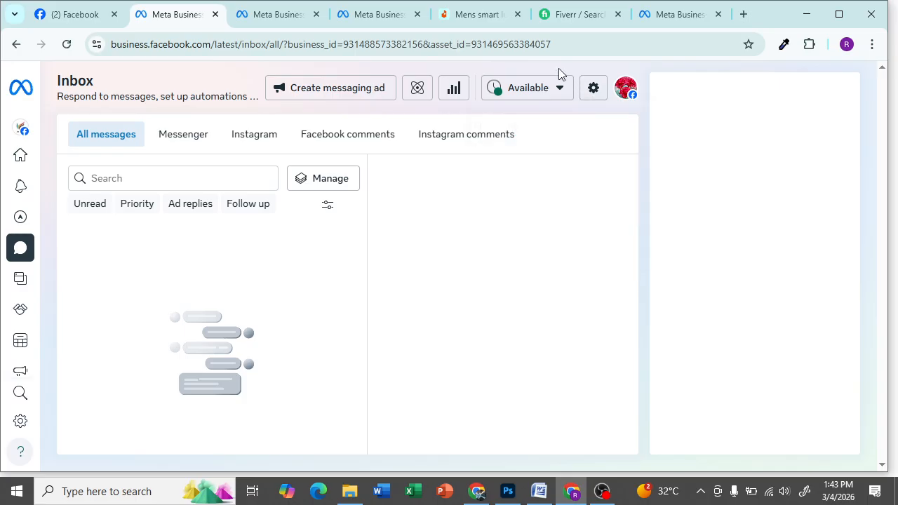
click(596, 90)
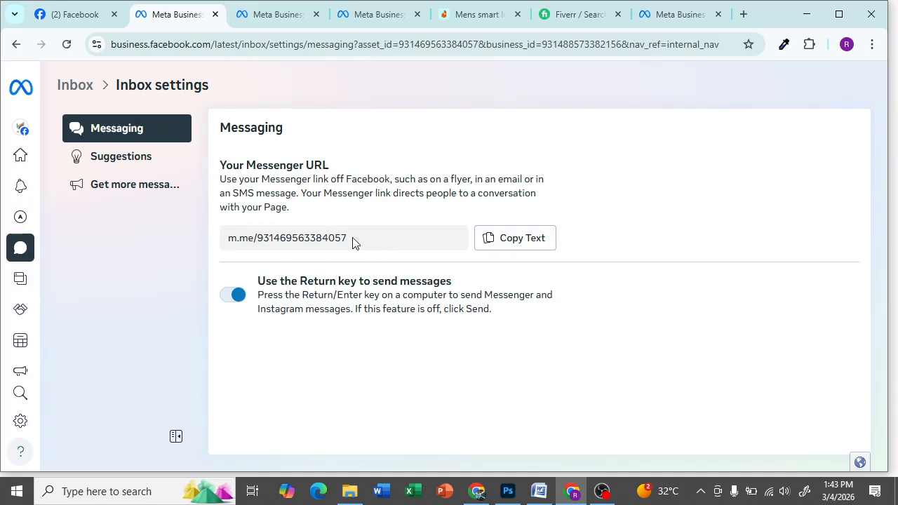
- Copy the page's Messenger link and move to the Suggestions settings
click(516, 245)
click(126, 162)
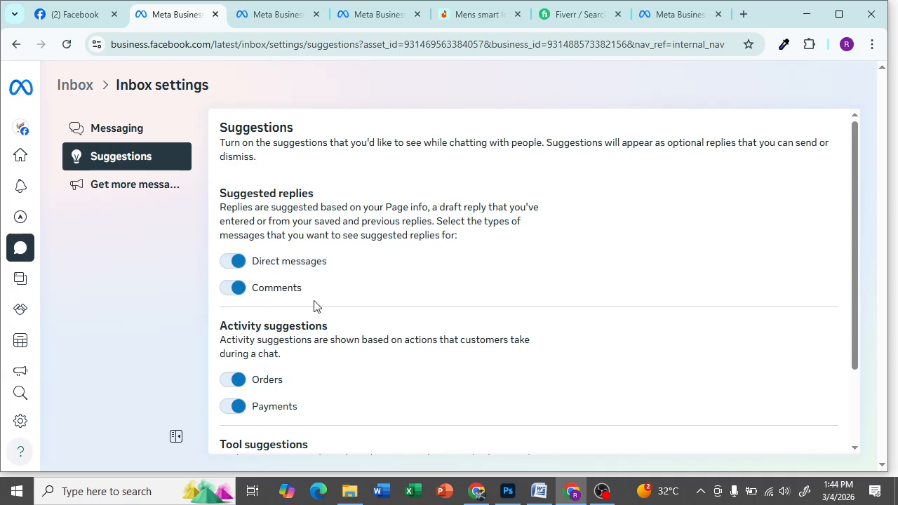
- Look through the Suggestions toggles, then view the click-to-message ad options under Get more messages
scroll(312, 301, down, 3)
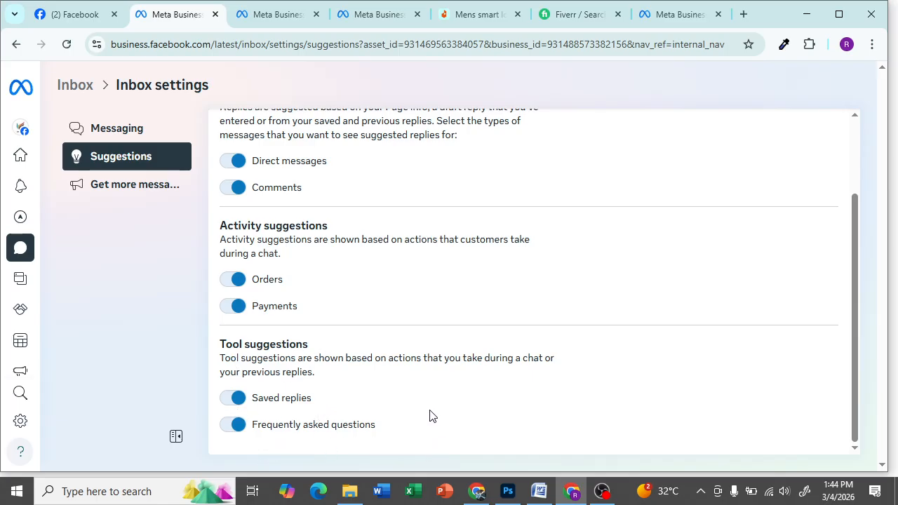
scroll(358, 368, up, 2)
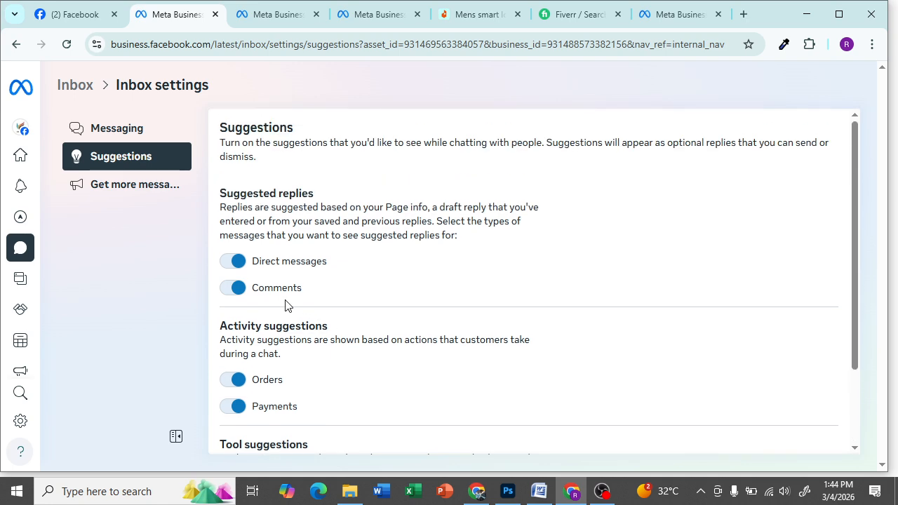
click(162, 199)
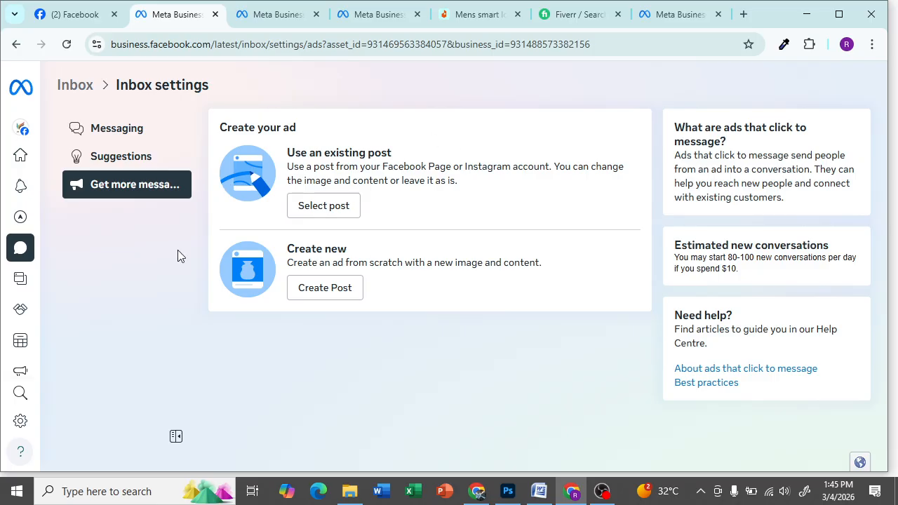
mouse_move(21, 261)
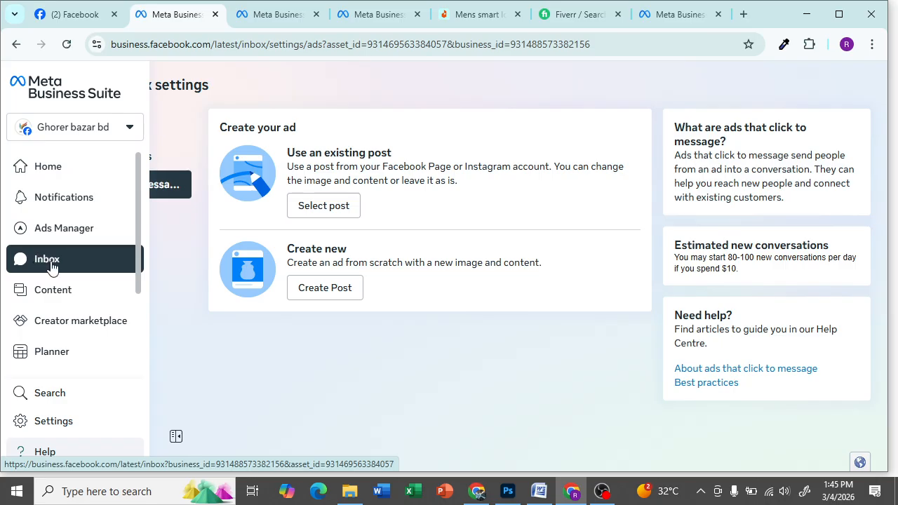
- Return to Inbox and toggle Messenger and Instagram views, ending on Instagram's connect prompt
click(50, 261)
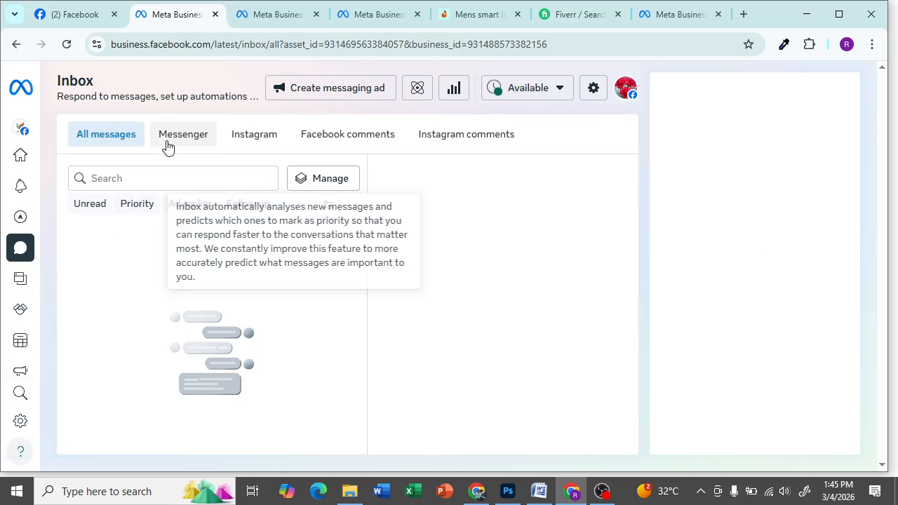
click(185, 140)
click(246, 140)
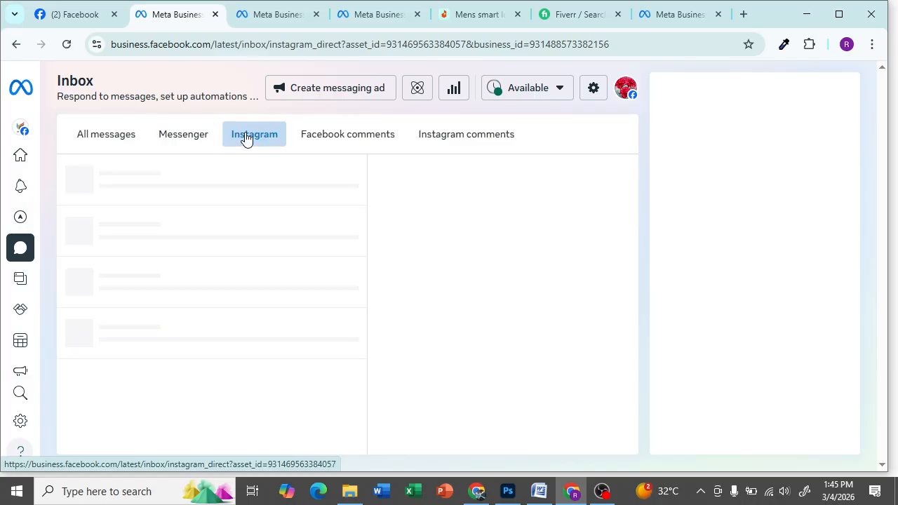
click(179, 139)
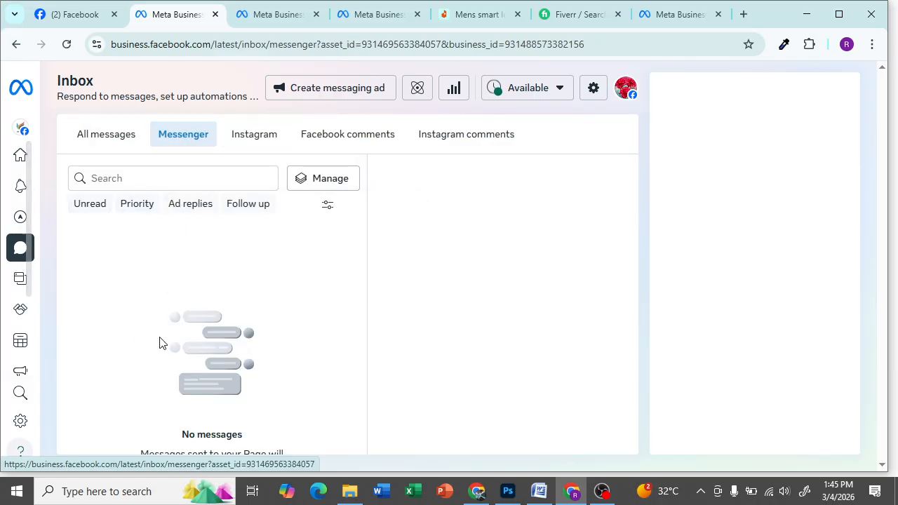
click(272, 138)
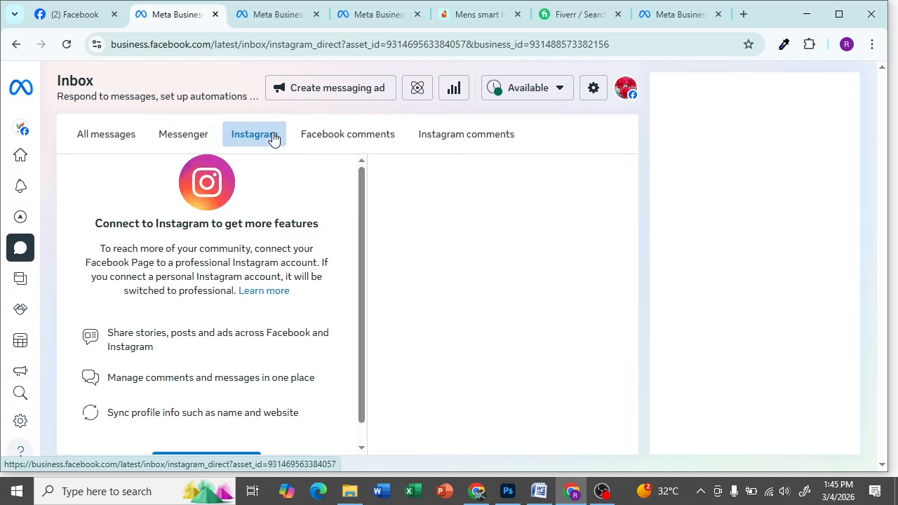
scroll(237, 285, down, 1)
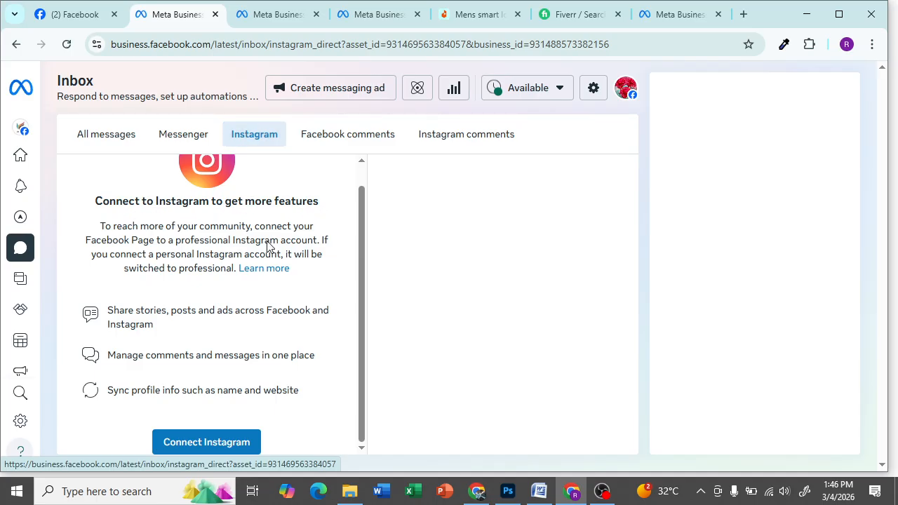
click(200, 453)
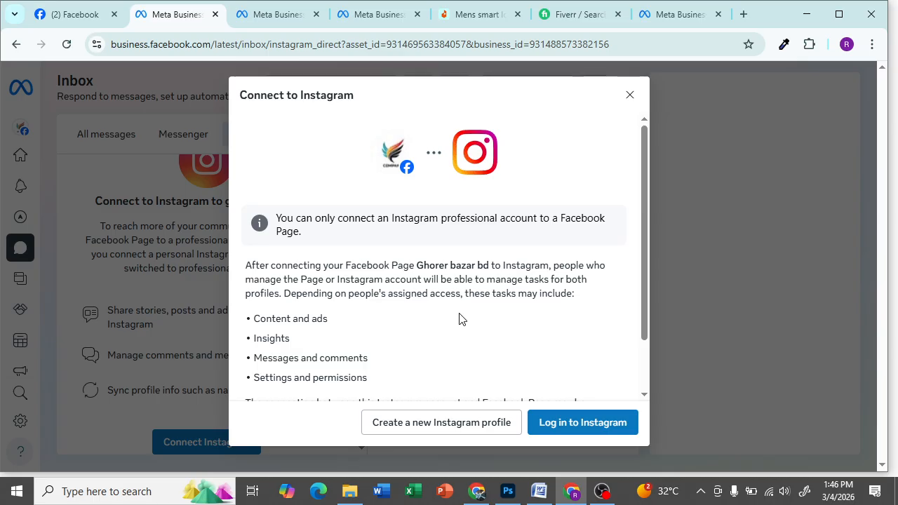
scroll(362, 352, down, 1)
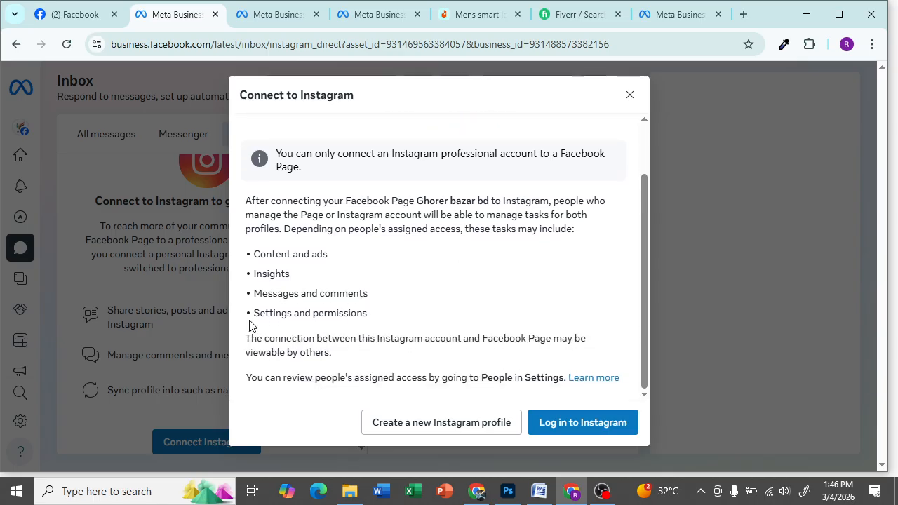
scroll(393, 322, up, 1)
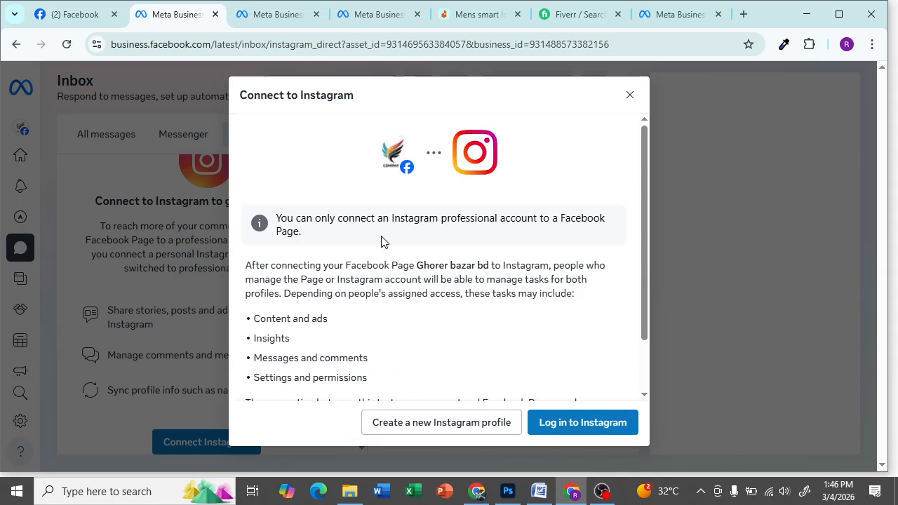
scroll(494, 294, down, 1)
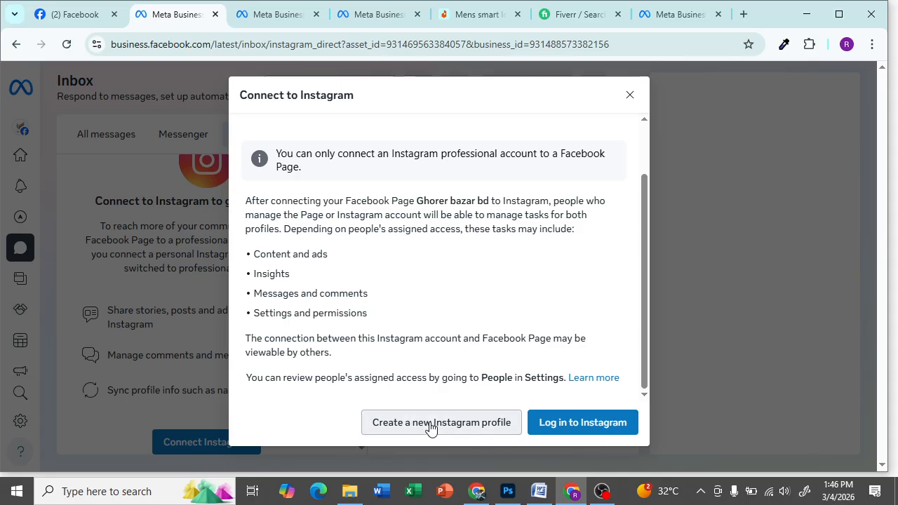
click(596, 430)
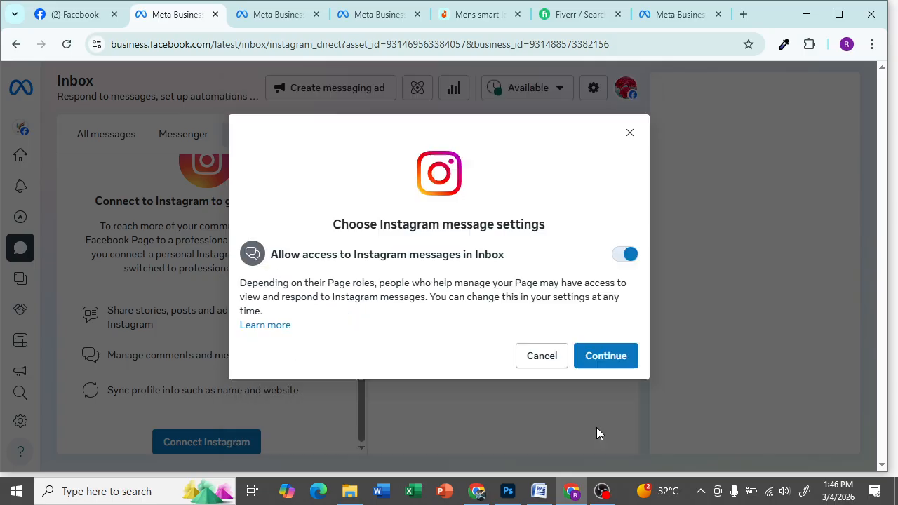
click(600, 356)
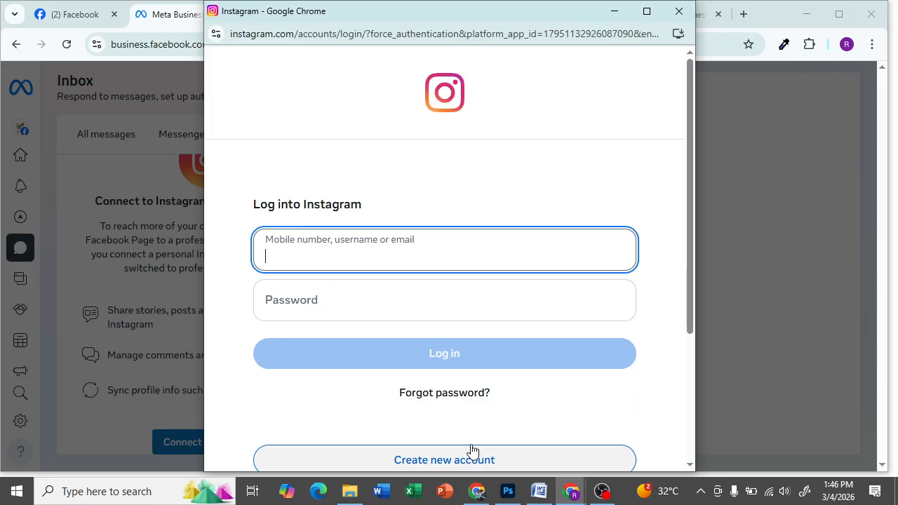
click(677, 10)
click(554, 361)
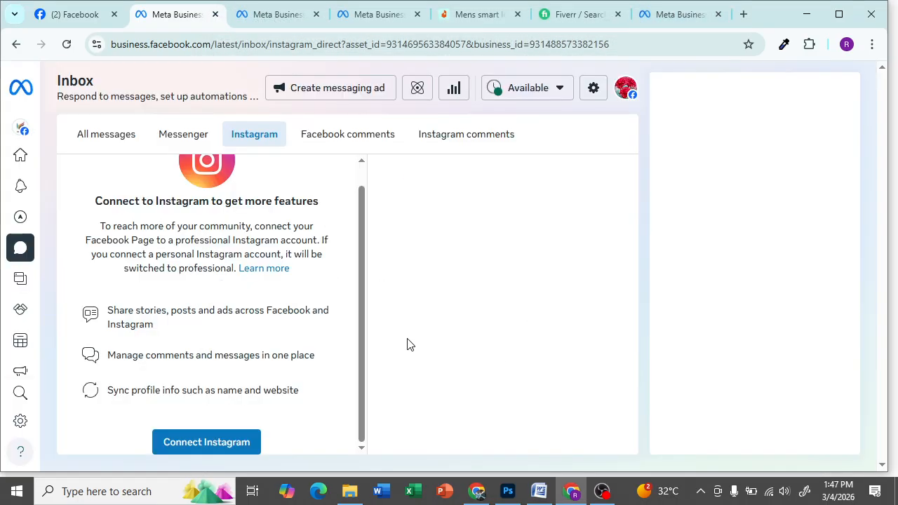
- View Facebook then Instagram comments and bring up the Connect to Instagram dialog
click(335, 138)
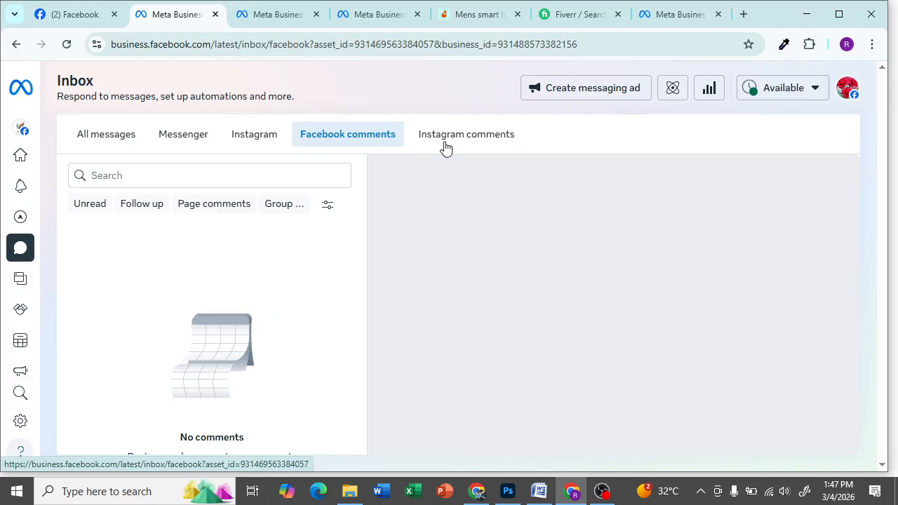
click(457, 137)
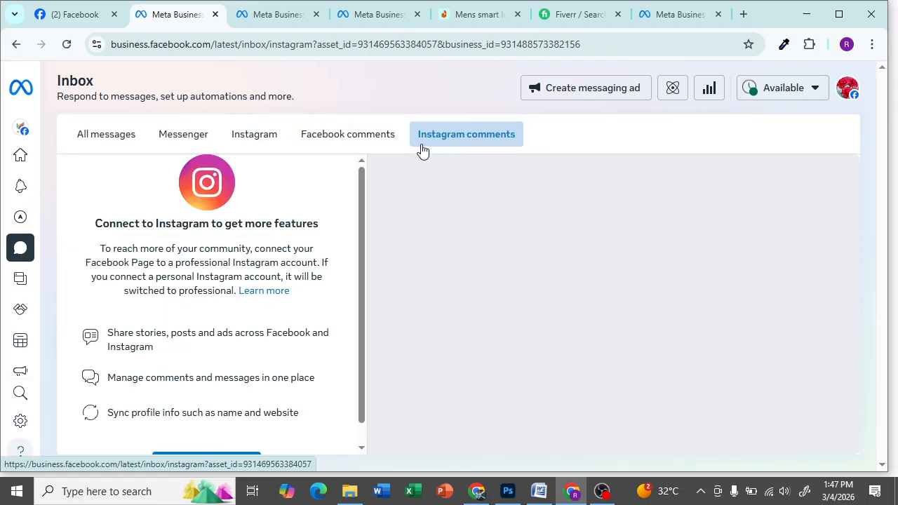
scroll(221, 286, down, 2)
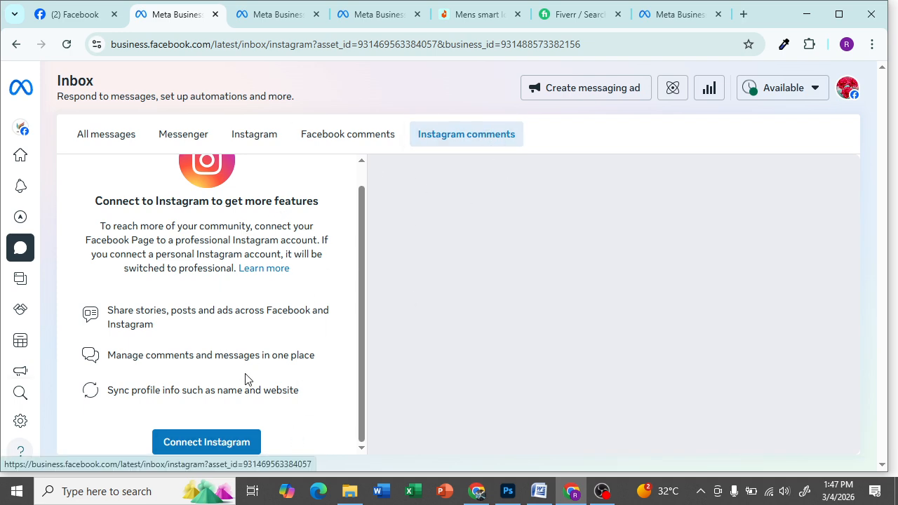
click(225, 444)
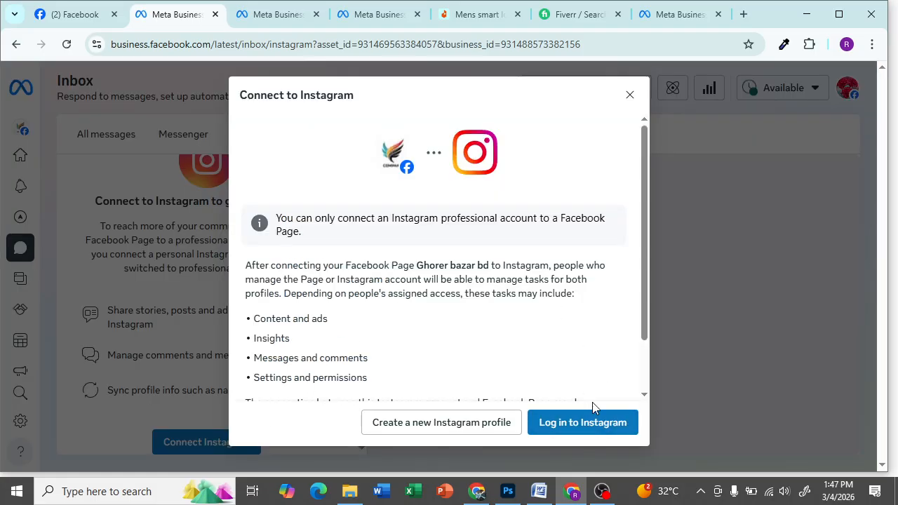
- Start a new Instagram professional profile, then cancel the form
click(411, 430)
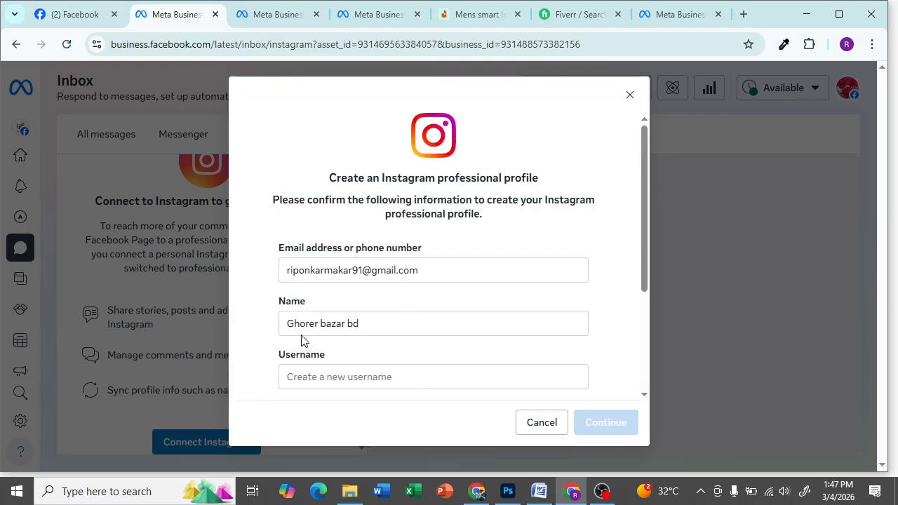
click(542, 422)
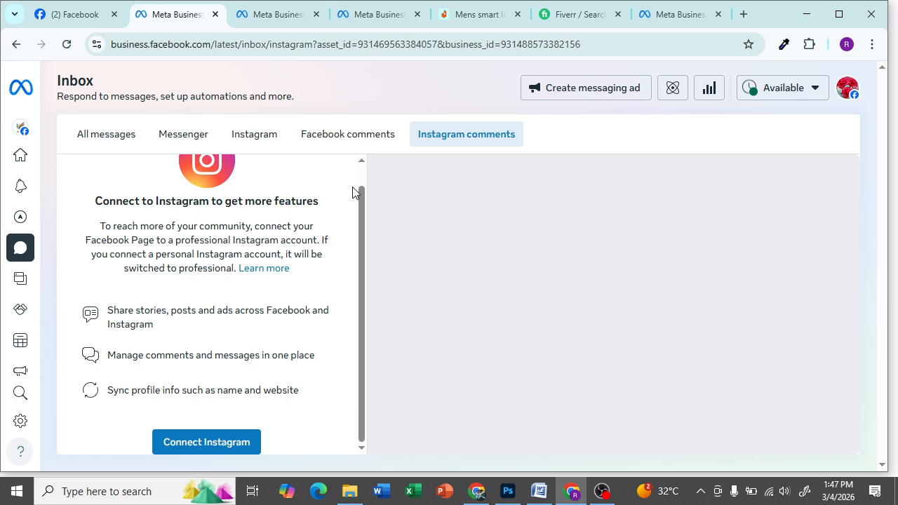
- Show All messages in the inbox, reload it, then return to the Ghorer bazar bd Facebook tab
scroll(249, 274, up, 2)
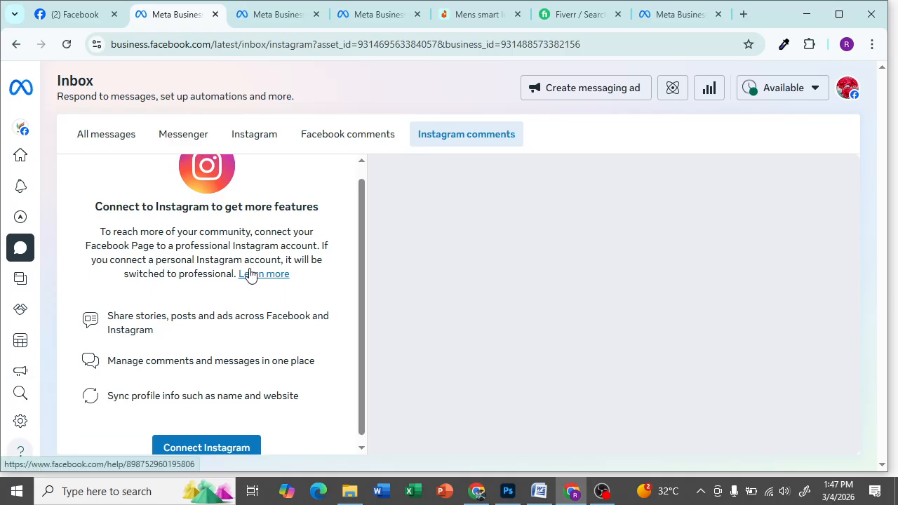
scroll(249, 266, down, 2)
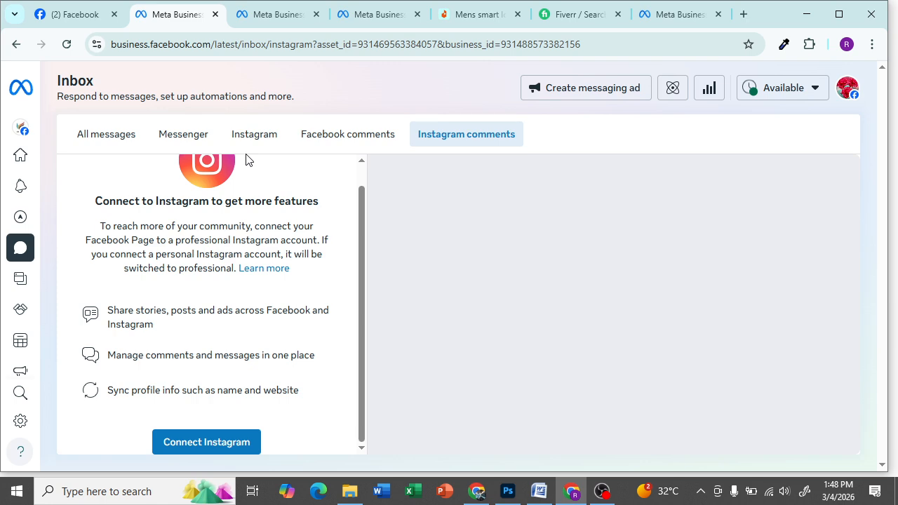
click(119, 137)
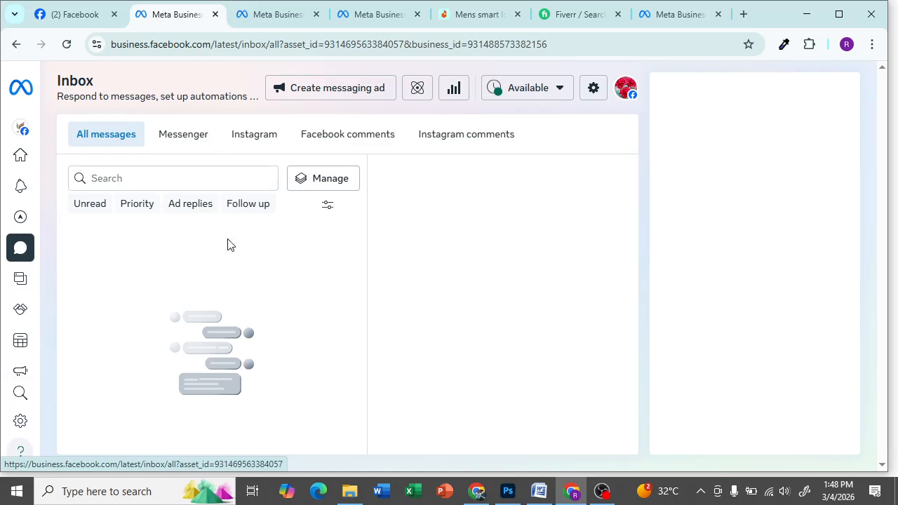
click(19, 251)
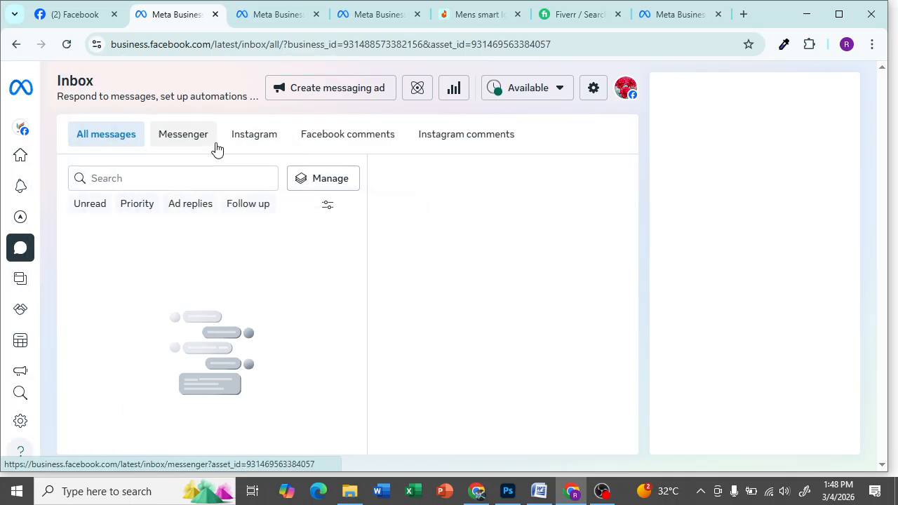
click(128, 136)
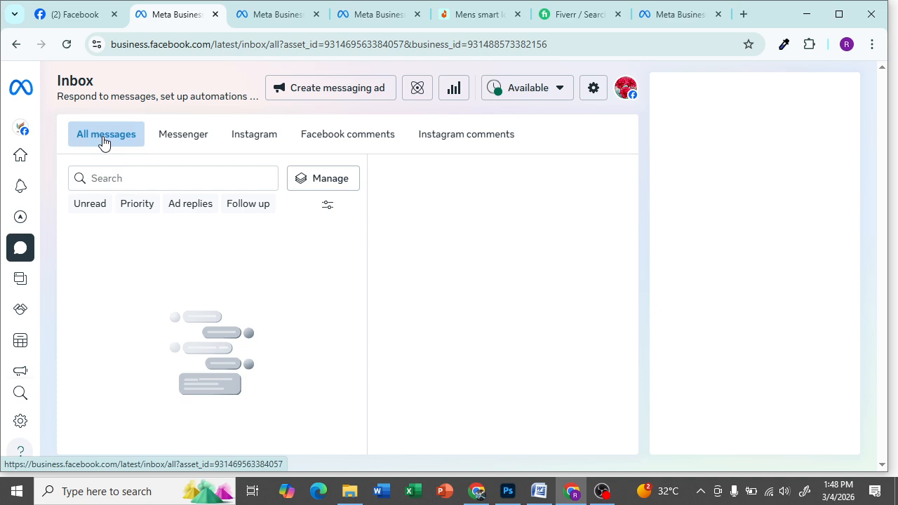
click(66, 14)
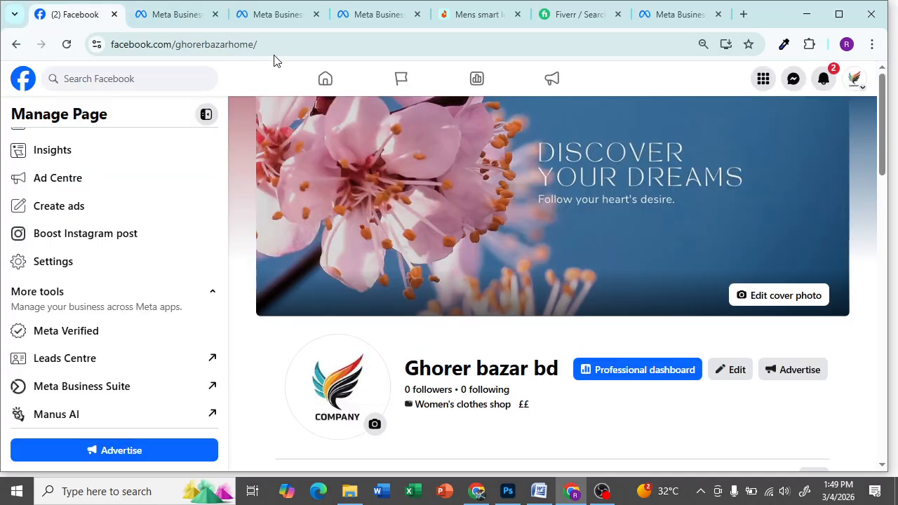
click(397, 42)
click(388, 44)
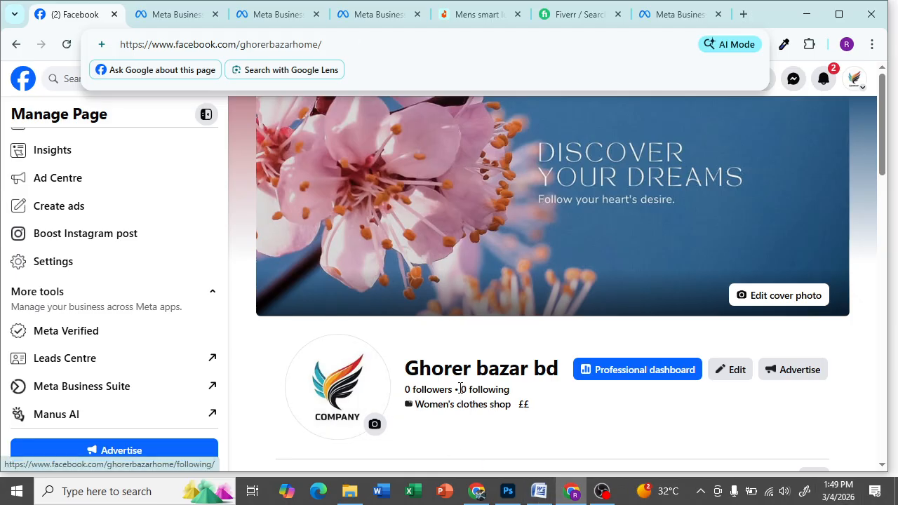
scroll(463, 392, down, 8)
scroll(453, 386, down, 3)
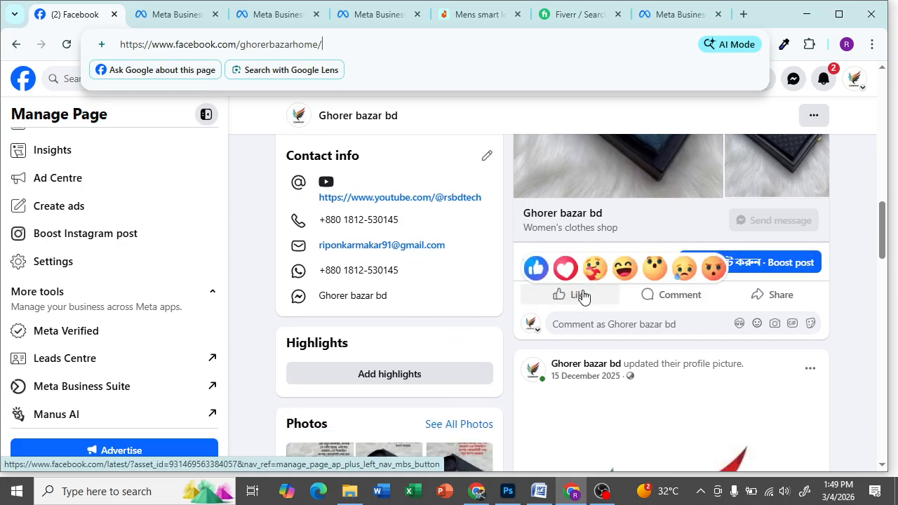
scroll(437, 272, up, 4)
scroll(421, 266, up, 10)
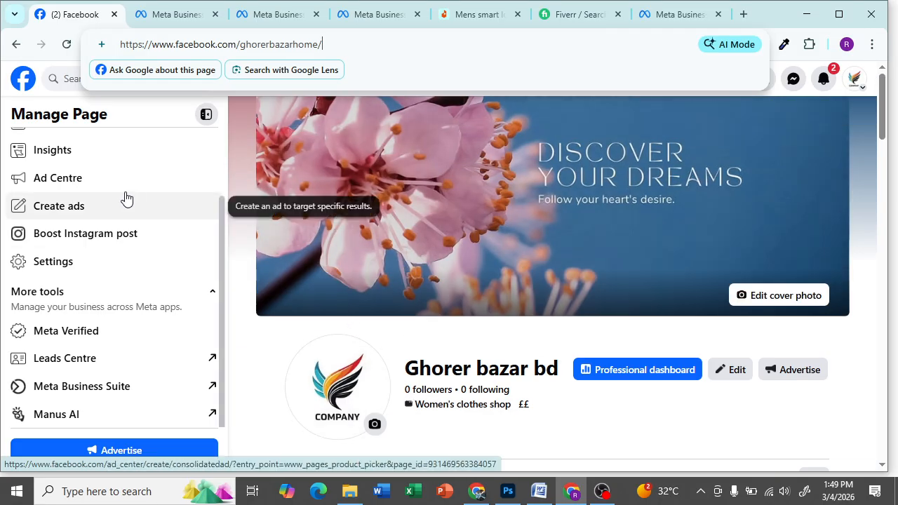
click(159, 20)
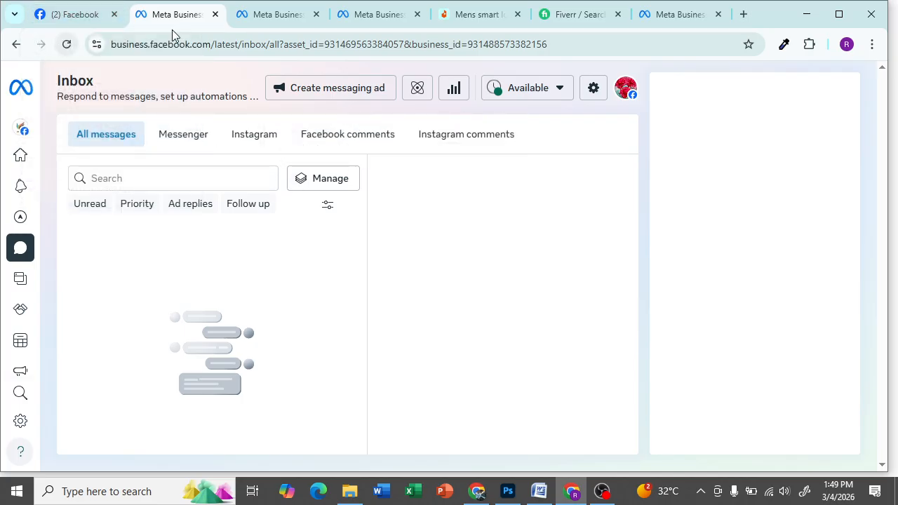
click(91, 14)
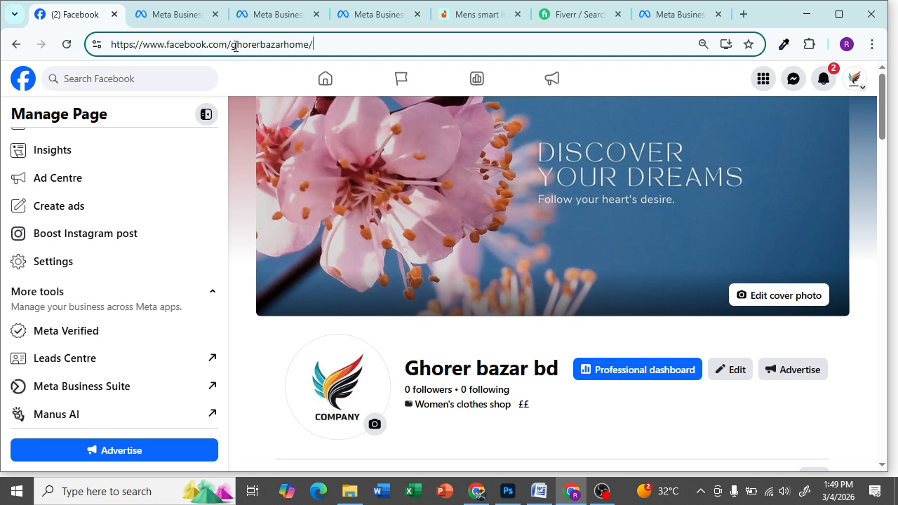
drag(233, 44, 308, 42)
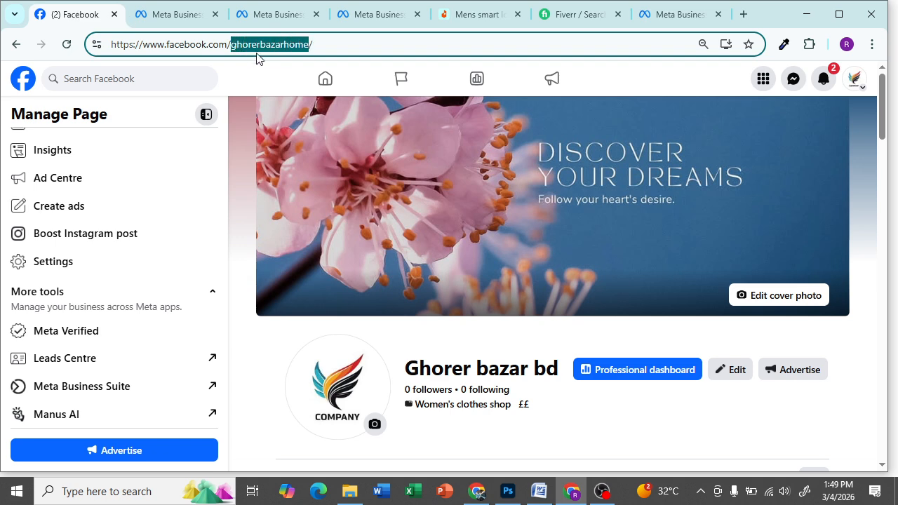
click(338, 42)
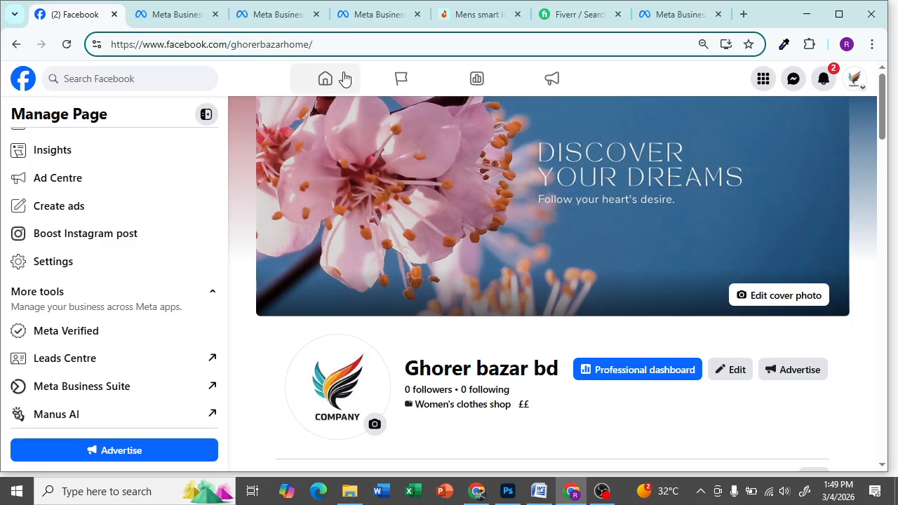
scroll(449, 280, down, 3)
scroll(350, 368, up, 2)
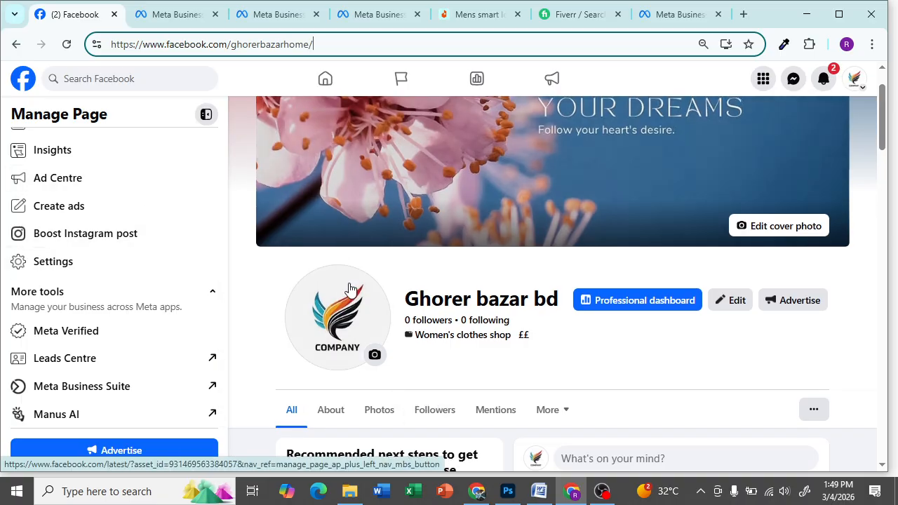
scroll(350, 279, up, 1)
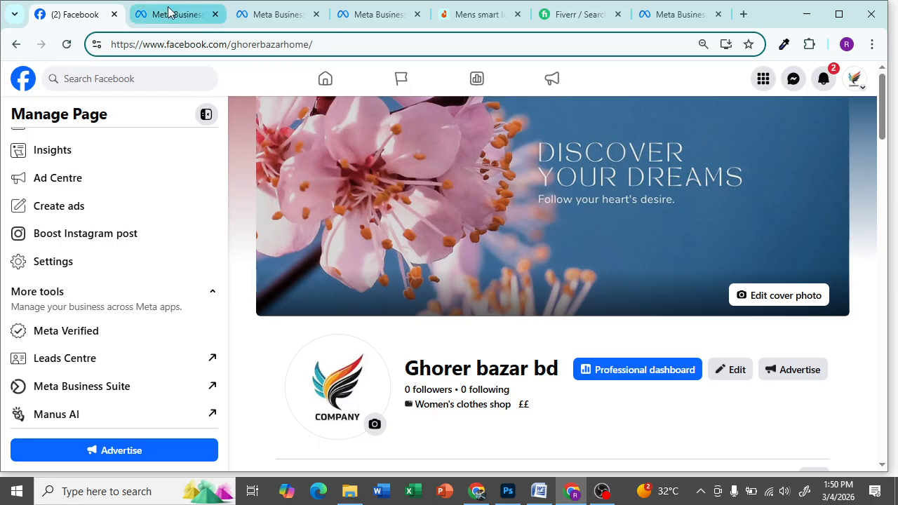
mouse_move(167, 10)
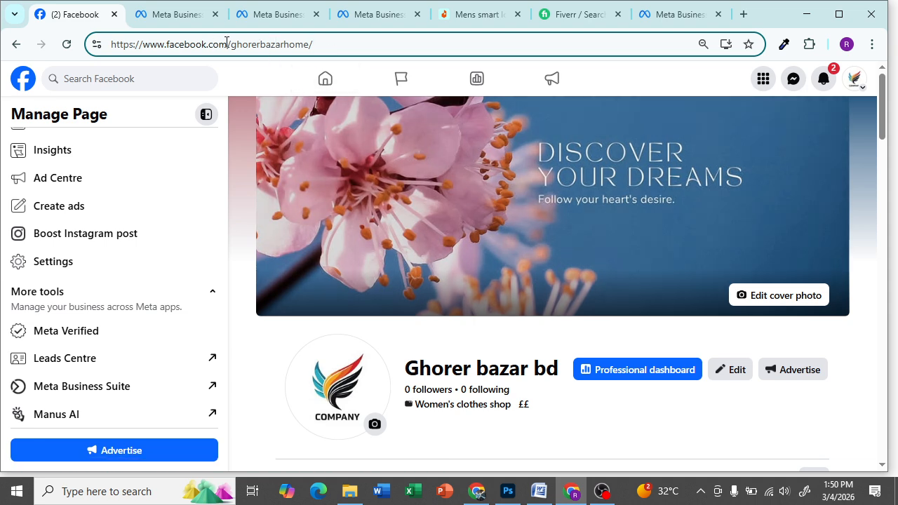
- Reload the Ghorer bazar bd Facebook page and confirm it now shows 1 follower
drag(231, 43, 337, 39)
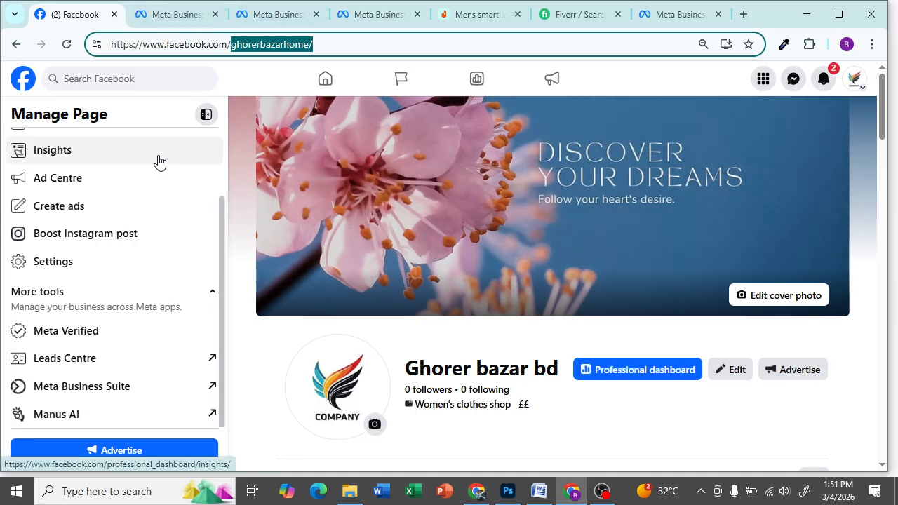
click(351, 44)
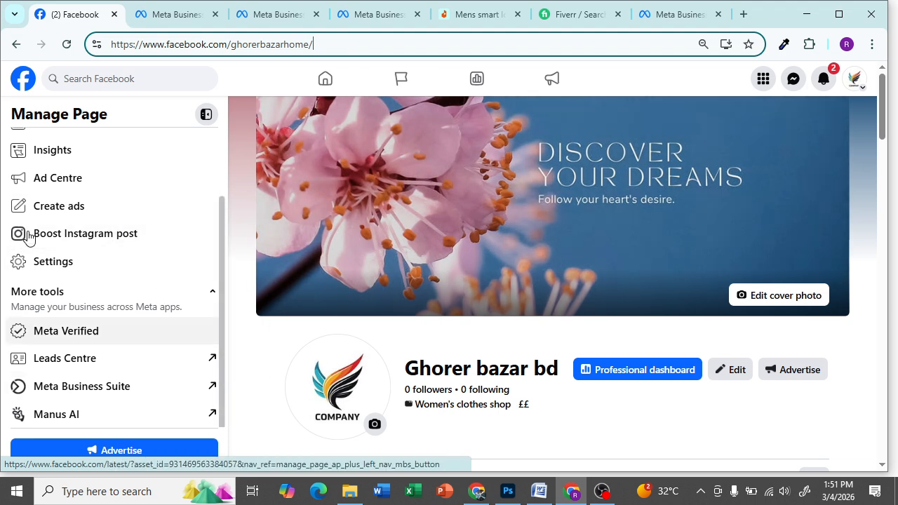
click(67, 44)
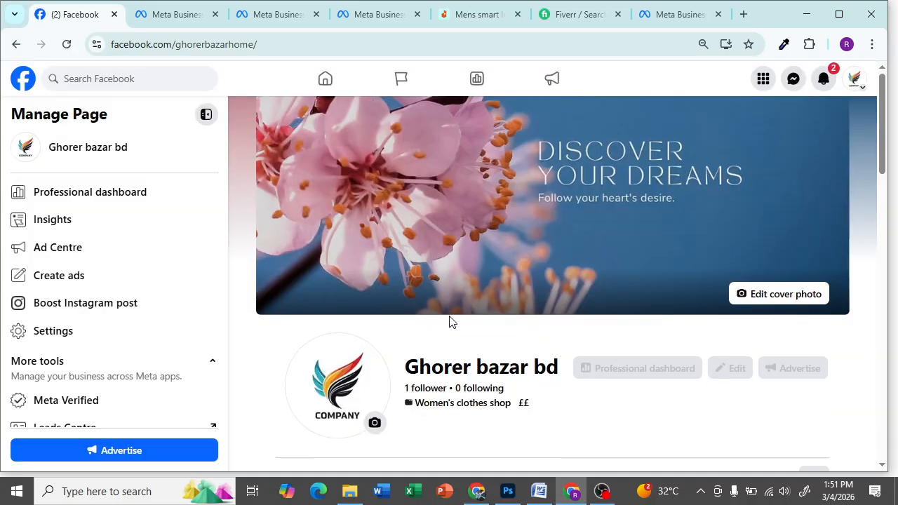
scroll(449, 321, down, 3)
scroll(423, 135, up, 1)
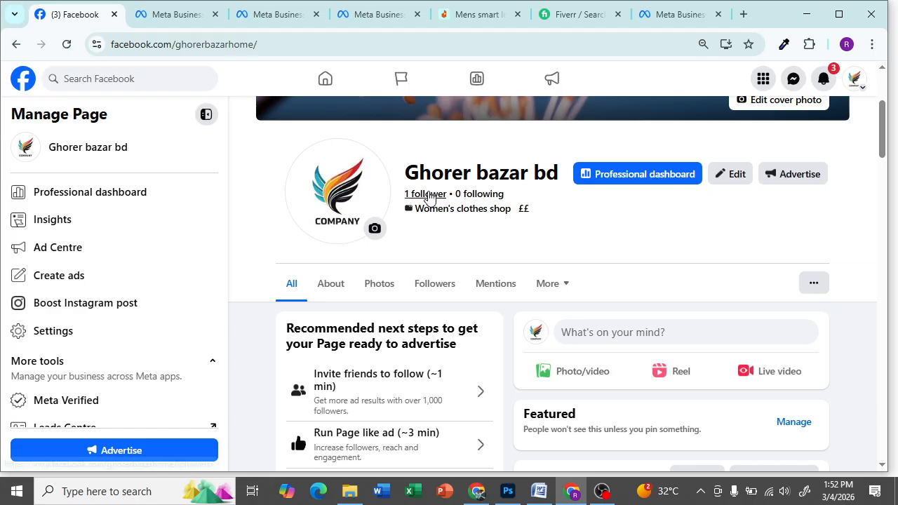
scroll(286, 180, up, 3)
scroll(92, 280, down, 2)
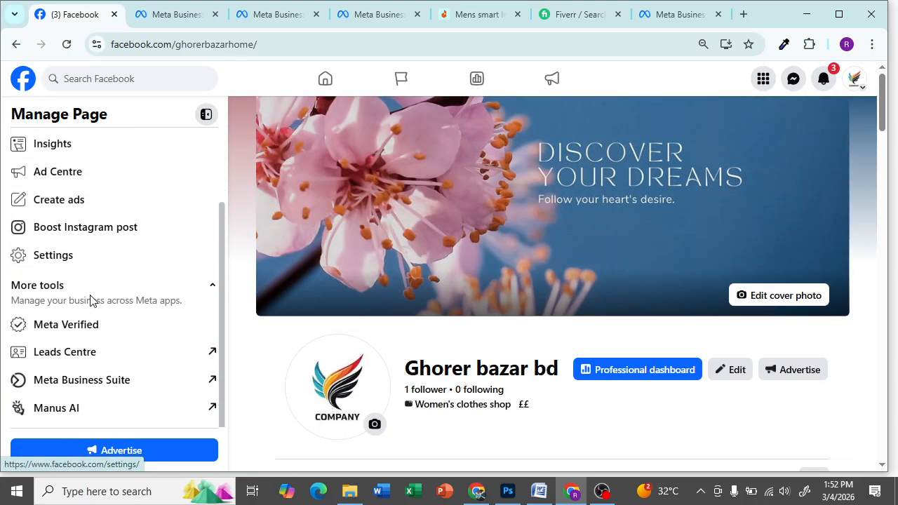
scroll(92, 295, up, 2)
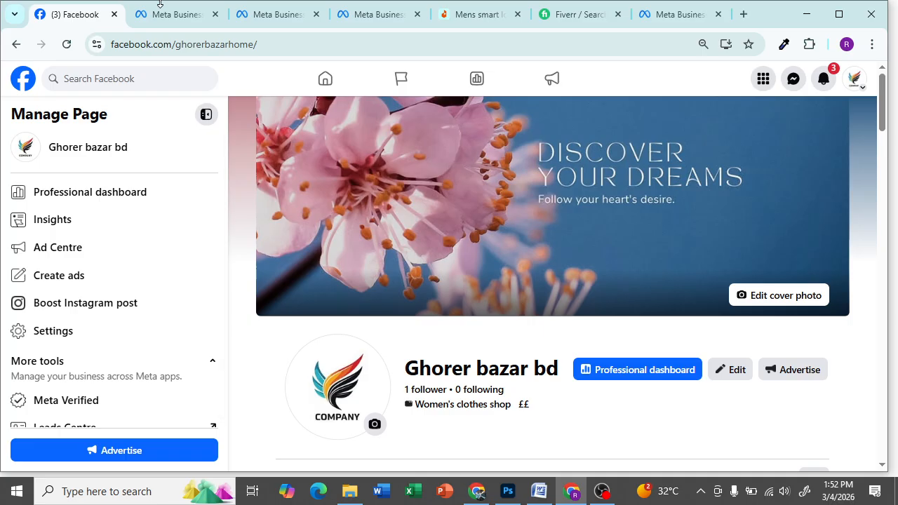
- Return to the Business Suite inbox, reload it, and open Inbox Automations to see the suggested automations
click(179, 15)
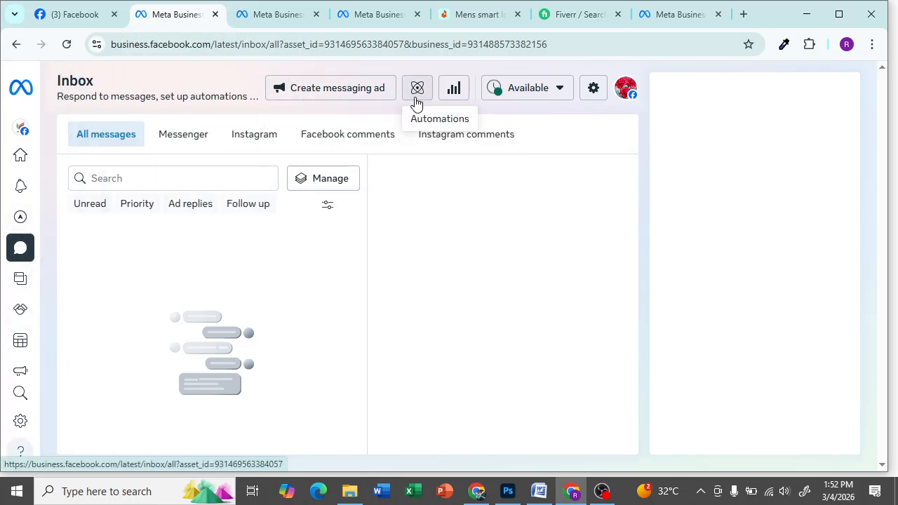
click(24, 250)
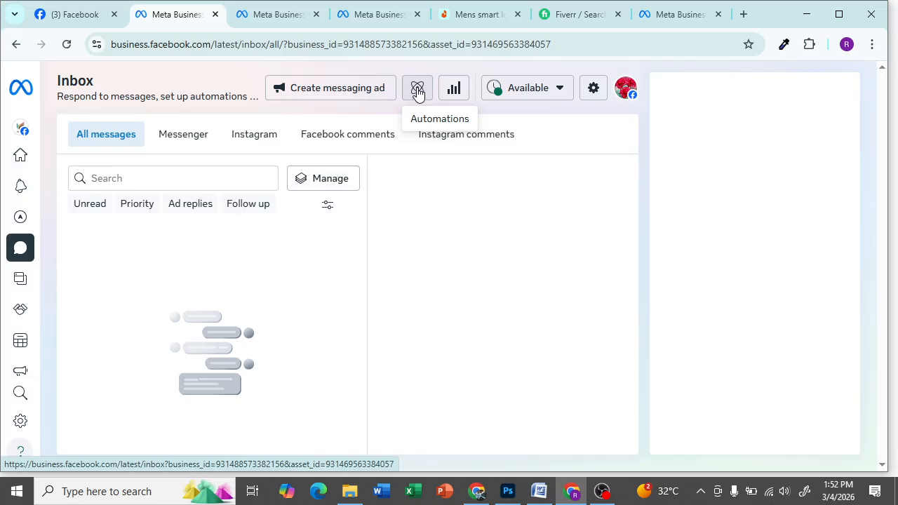
click(417, 88)
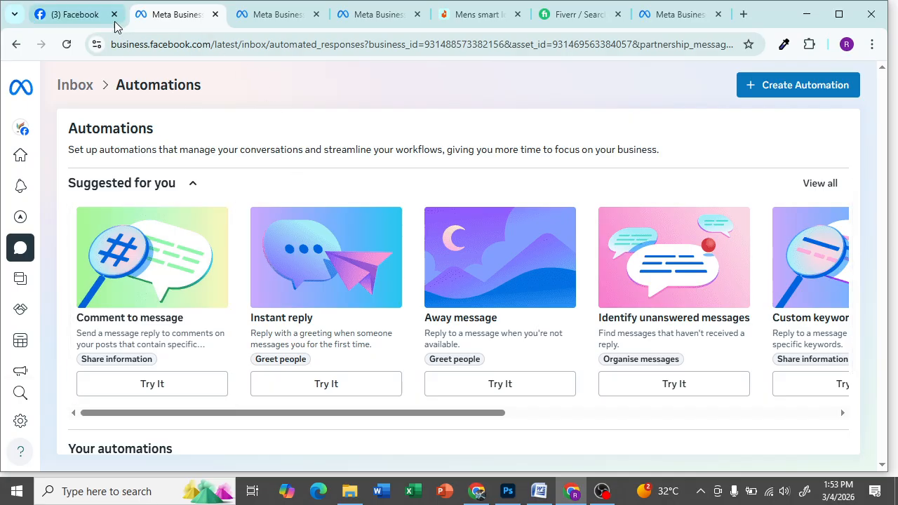
mouse_move(72, 24)
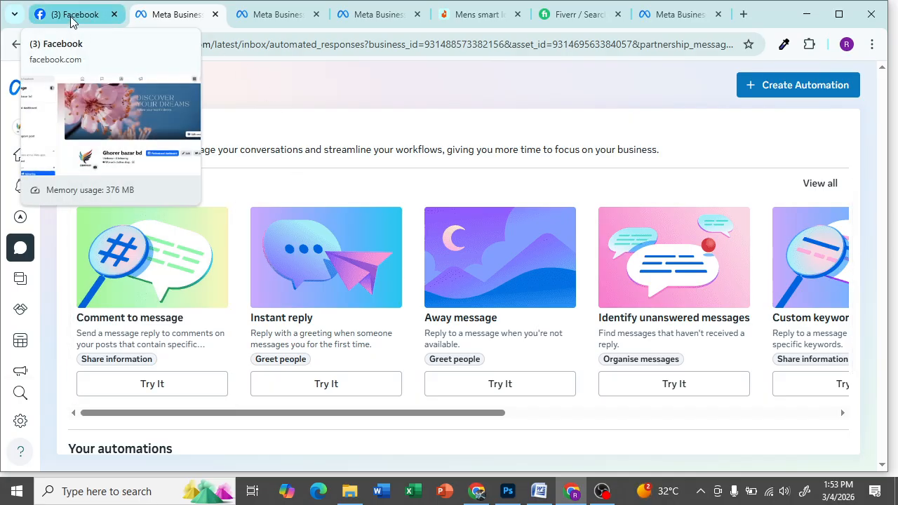
click(72, 20)
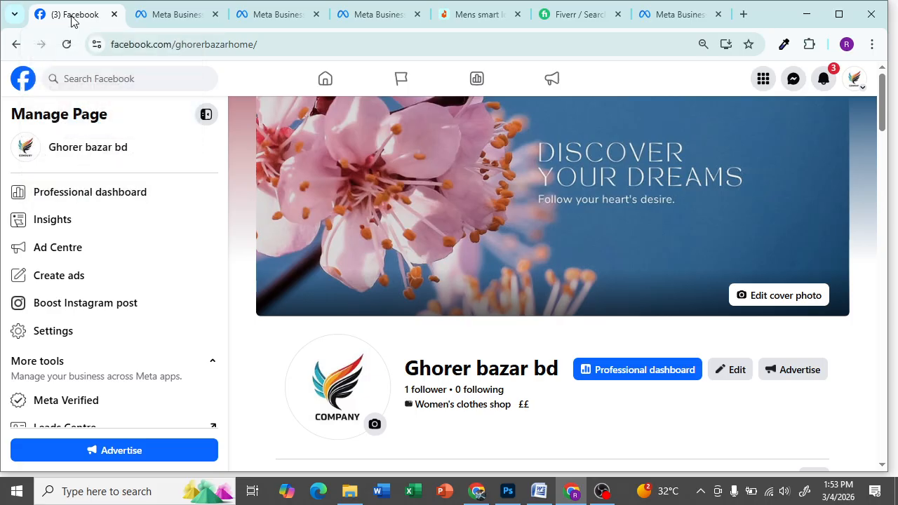
click(851, 85)
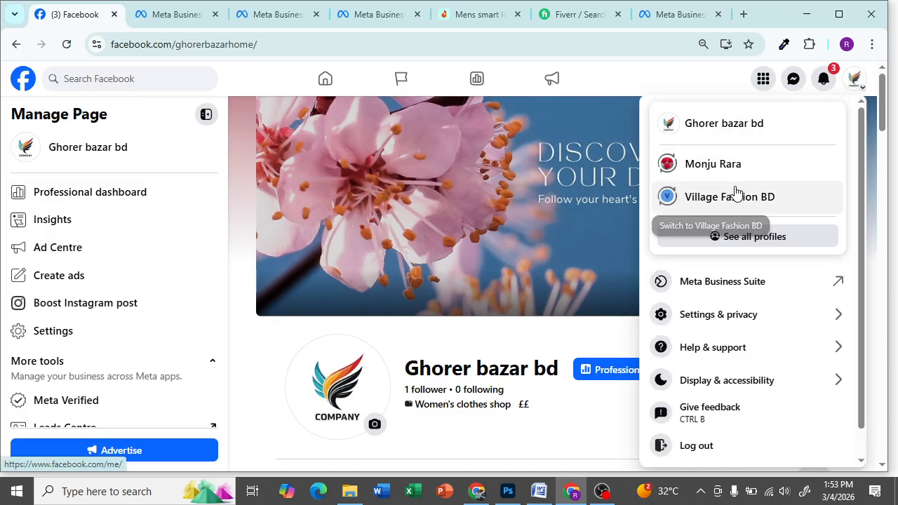
click(752, 239)
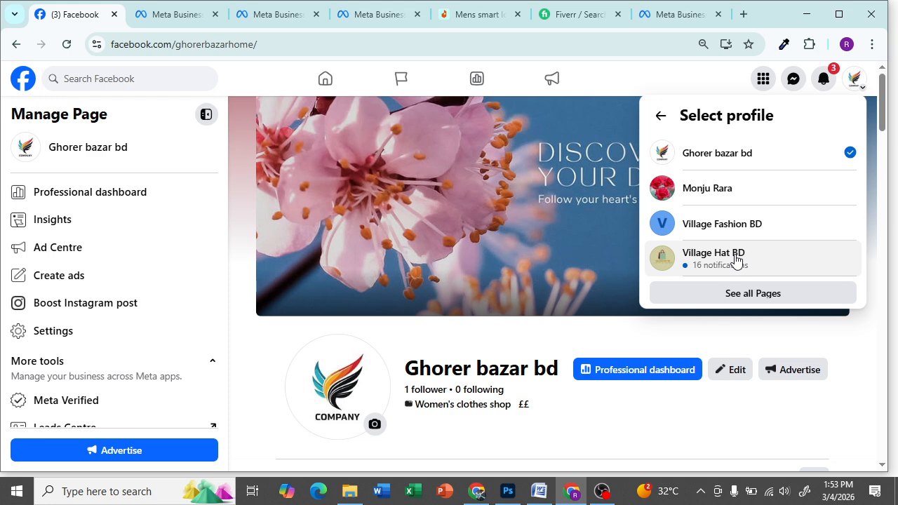
right_click(735, 260)
click(871, 209)
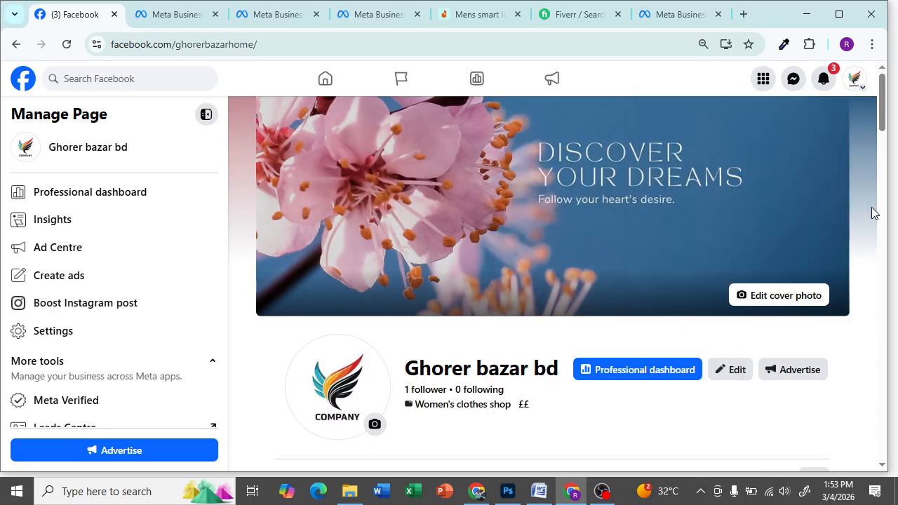
click(177, 14)
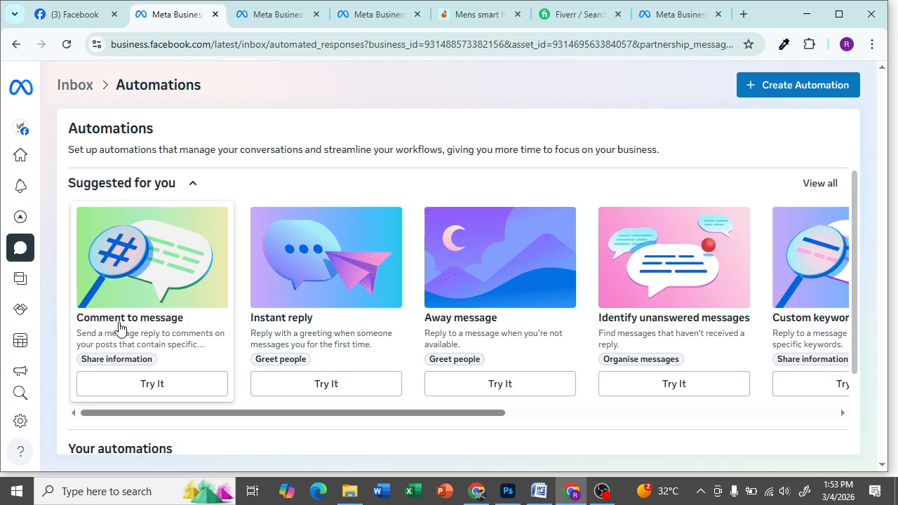
click(74, 18)
scroll(438, 249, down, 15)
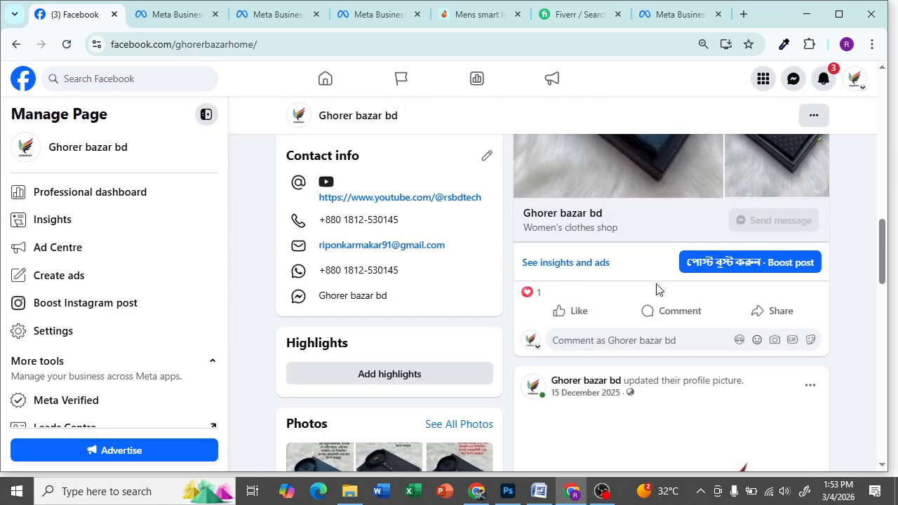
mouse_move(583, 311)
click(186, 20)
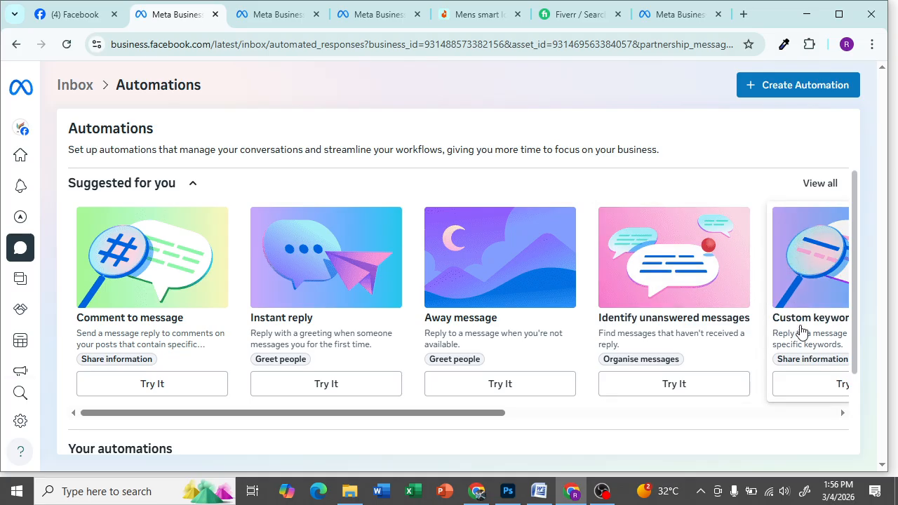
- Scroll the Suggested for you carousel right to show Custom keywords, Contact information and Hours
drag(495, 413, 639, 397)
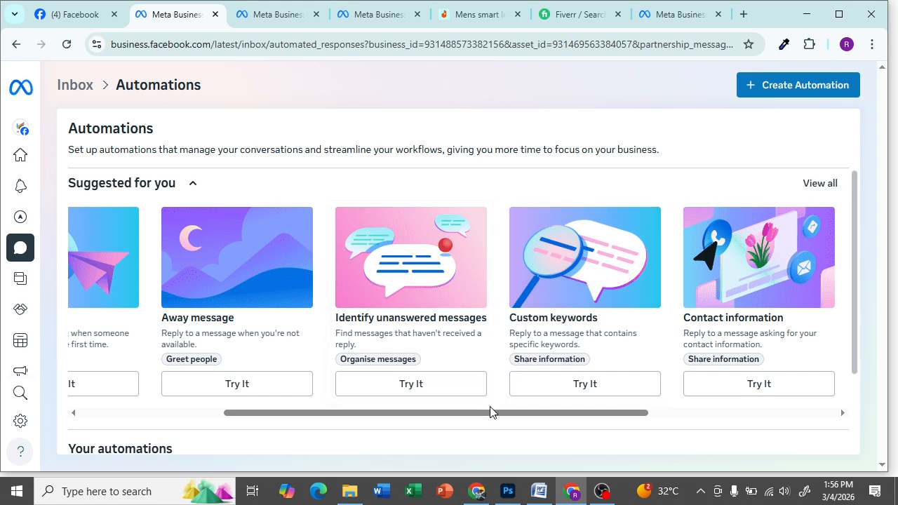
drag(495, 413, 530, 411)
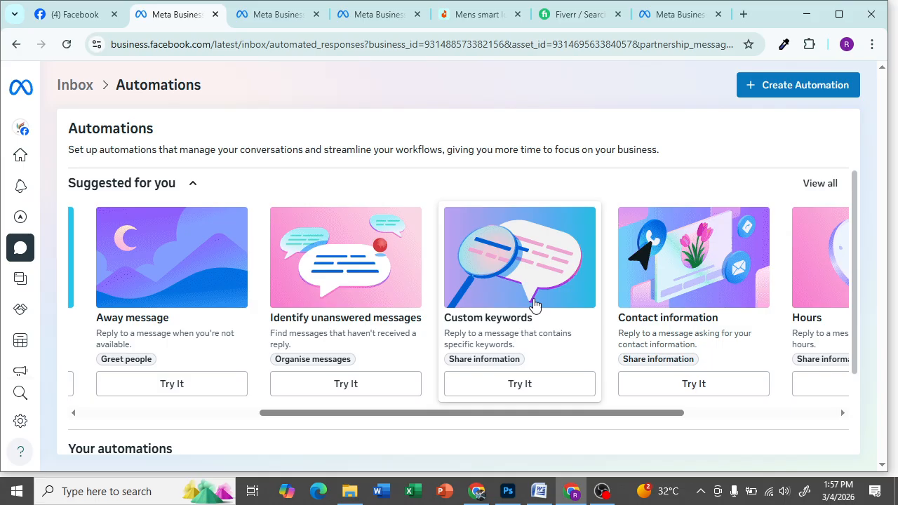
drag(640, 414, 701, 417)
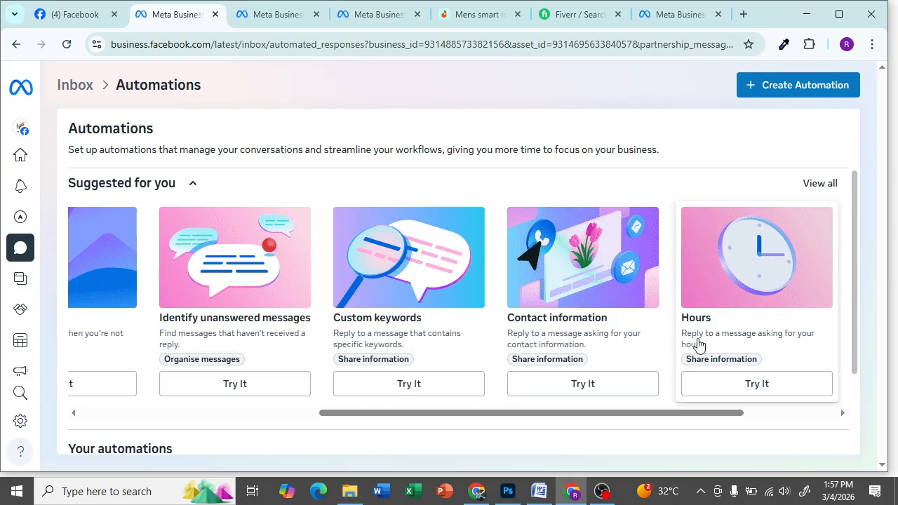
- Browse the carousel to Location, return it to the start, and begin a screen capture
drag(651, 415, 734, 409)
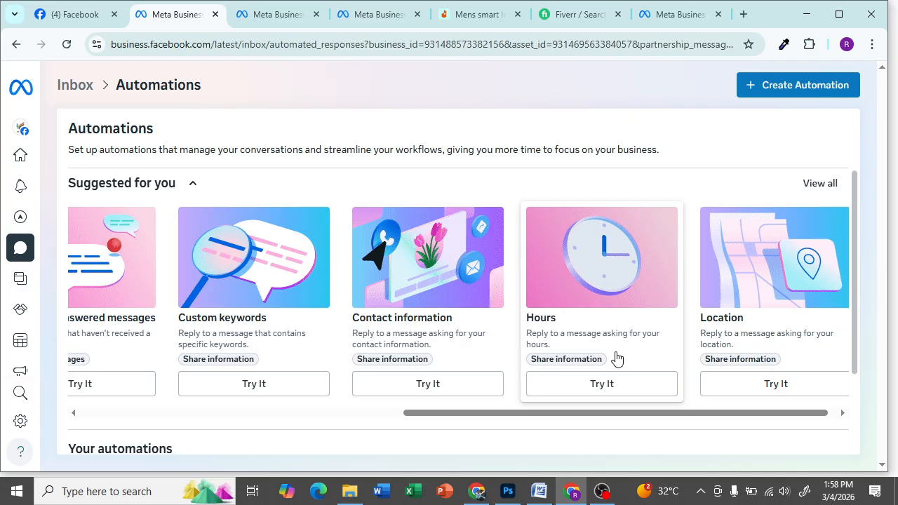
drag(768, 414, 805, 414)
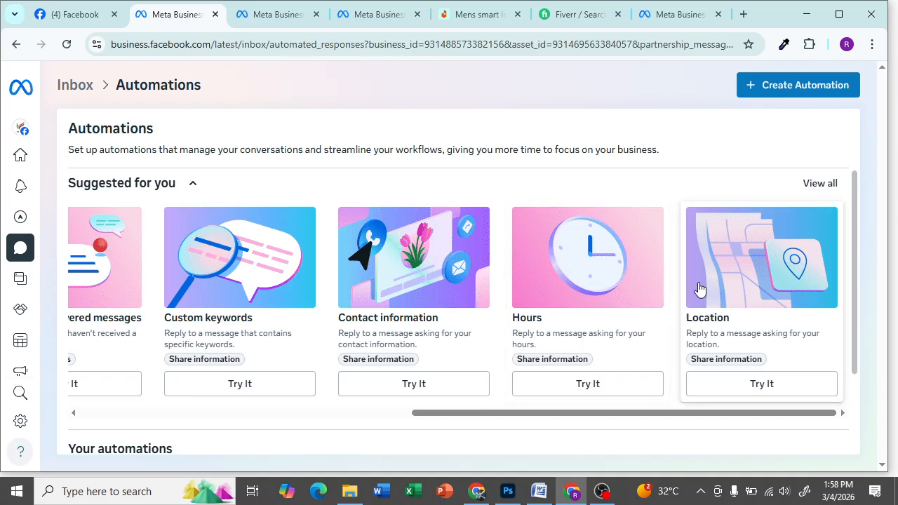
drag(497, 413, 32, 411)
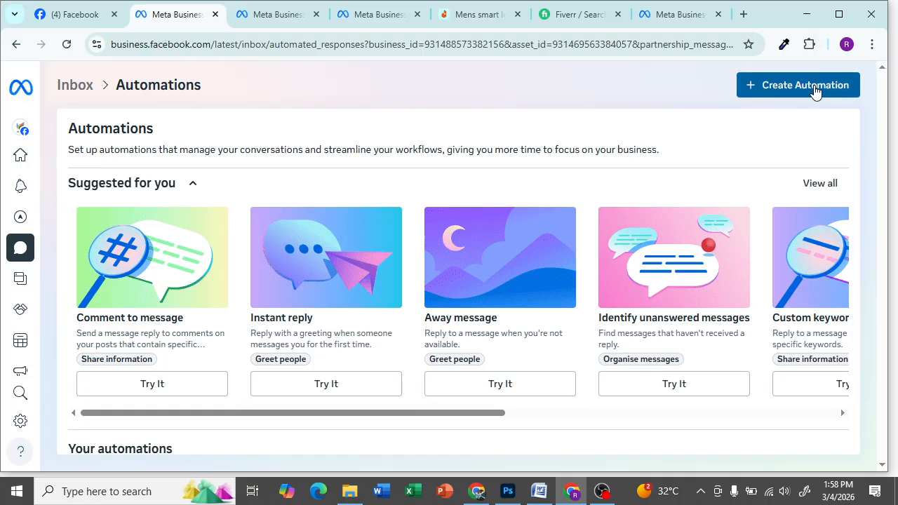
key(super+shift+s)
- Capture the create-automation area, outline it with a red box, then close the capture
drag(712, 62, 886, 110)
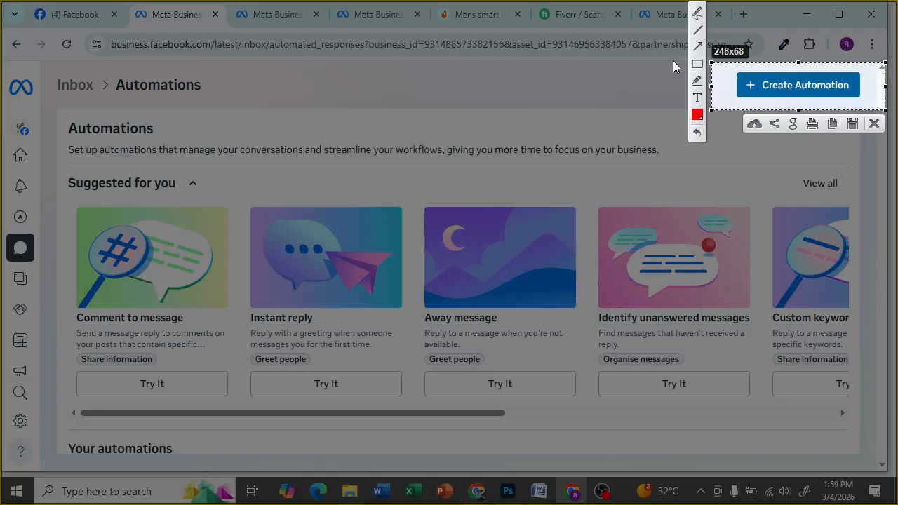
click(695, 64)
drag(728, 66, 873, 104)
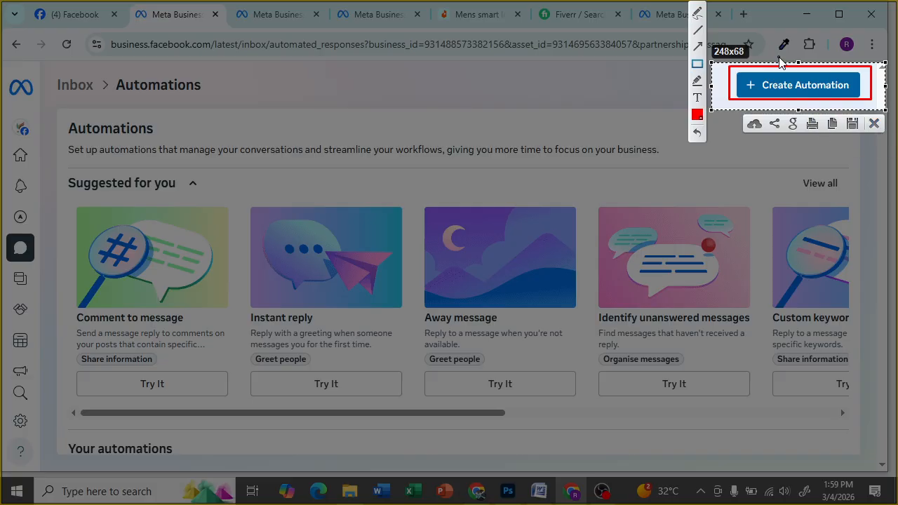
click(873, 124)
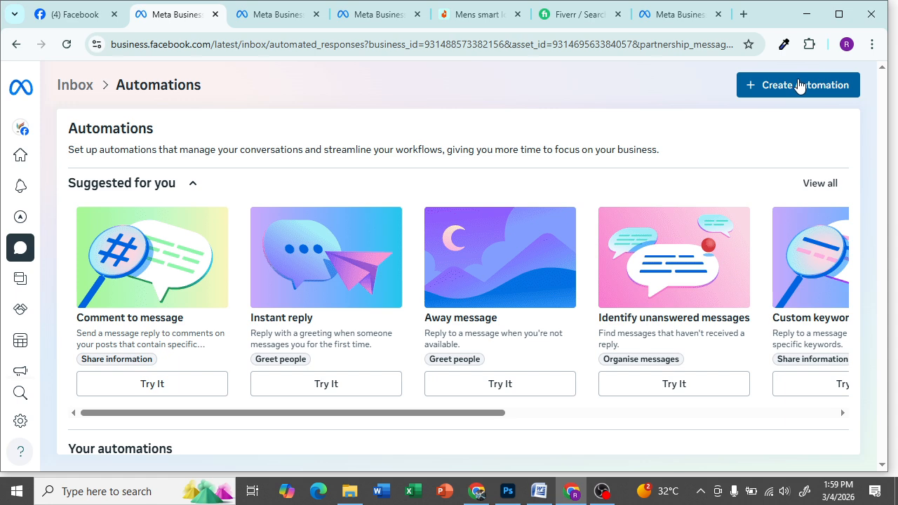
click(802, 87)
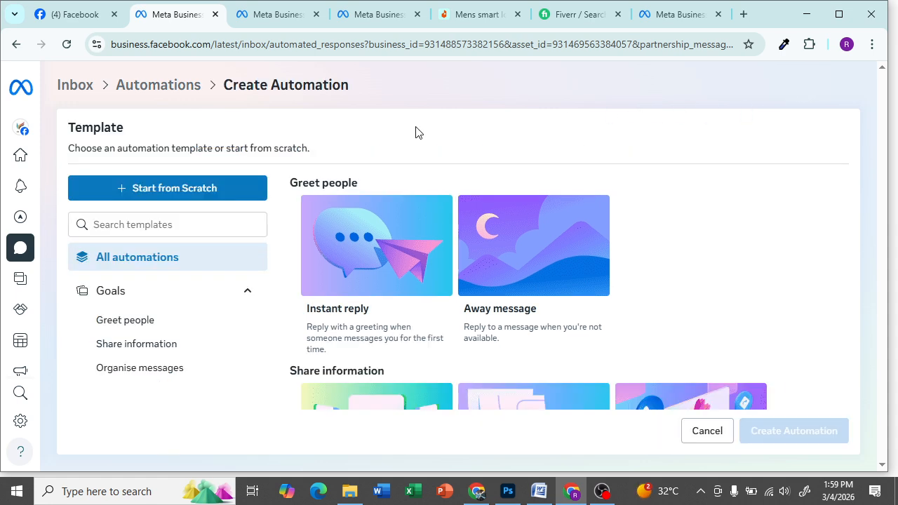
scroll(456, 229, down, 7)
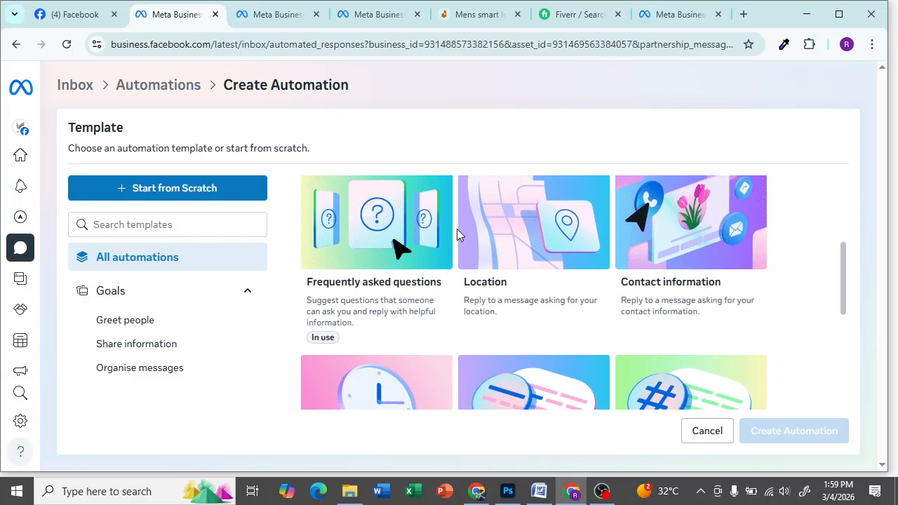
scroll(456, 280, up, 7)
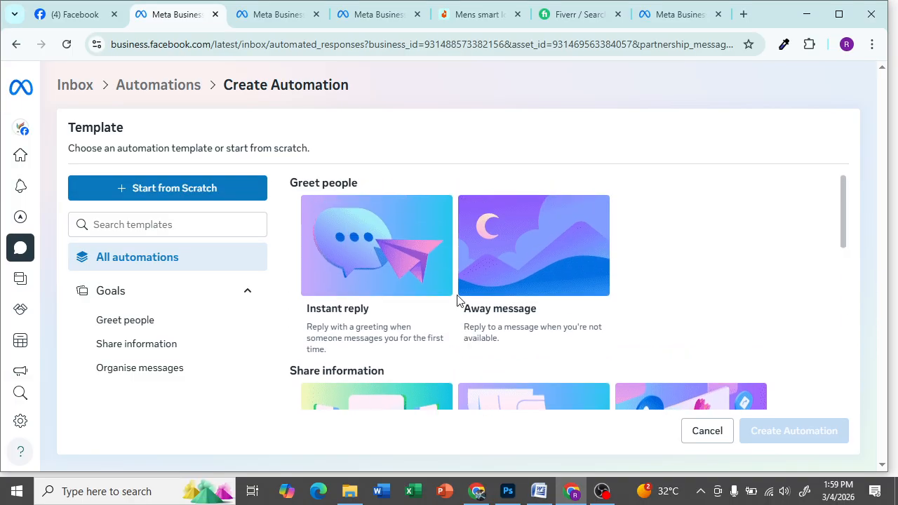
click(14, 254)
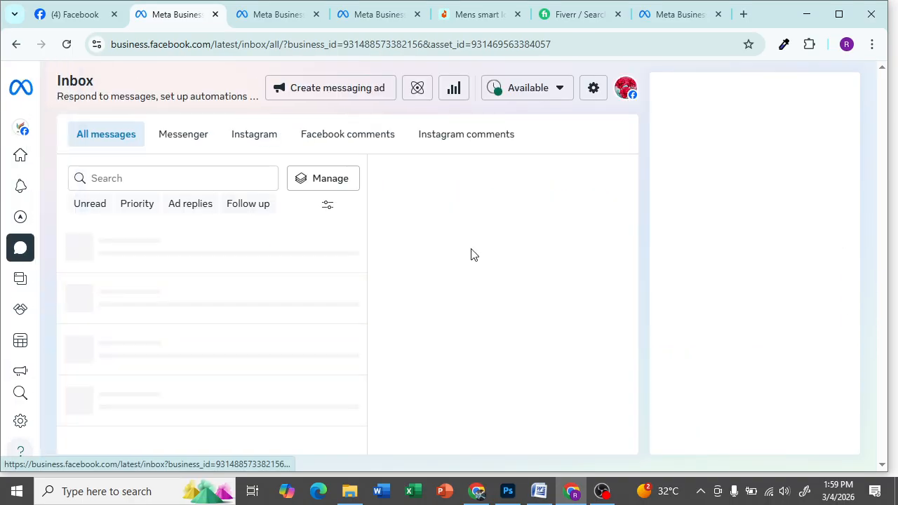
click(414, 95)
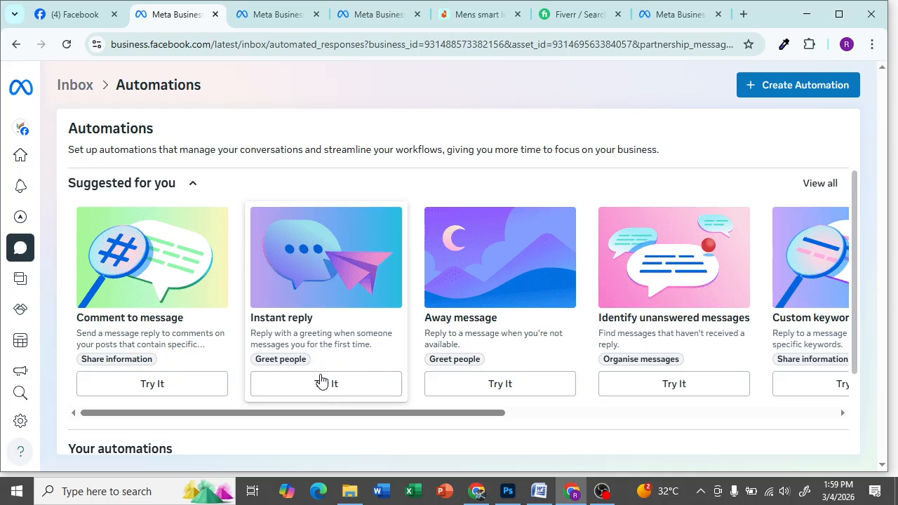
- Open the Instant reply editor, leave it switched off, and choose Messenger as its channel
click(325, 386)
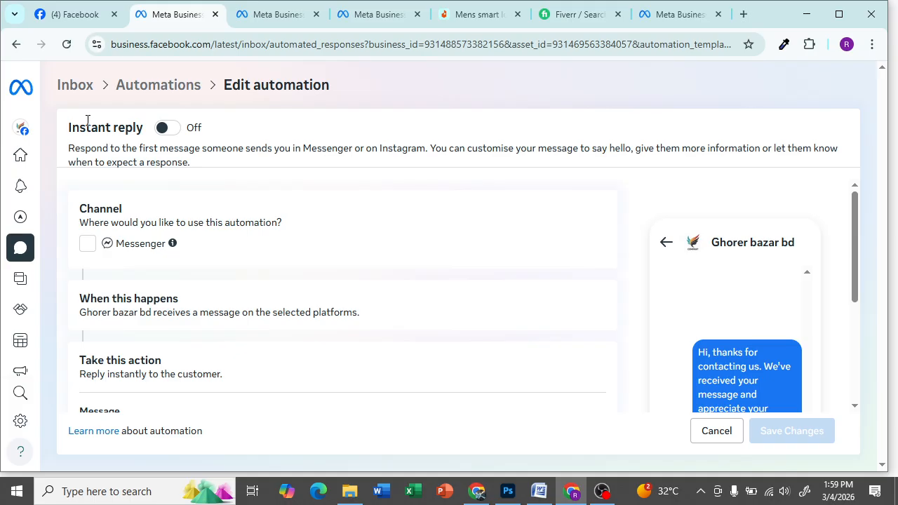
click(174, 128)
click(179, 129)
click(91, 242)
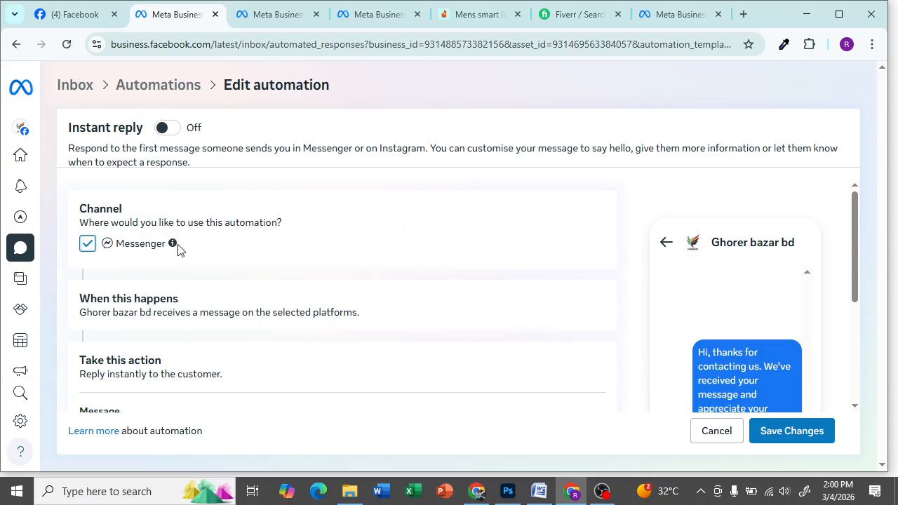
scroll(181, 247, down, 1)
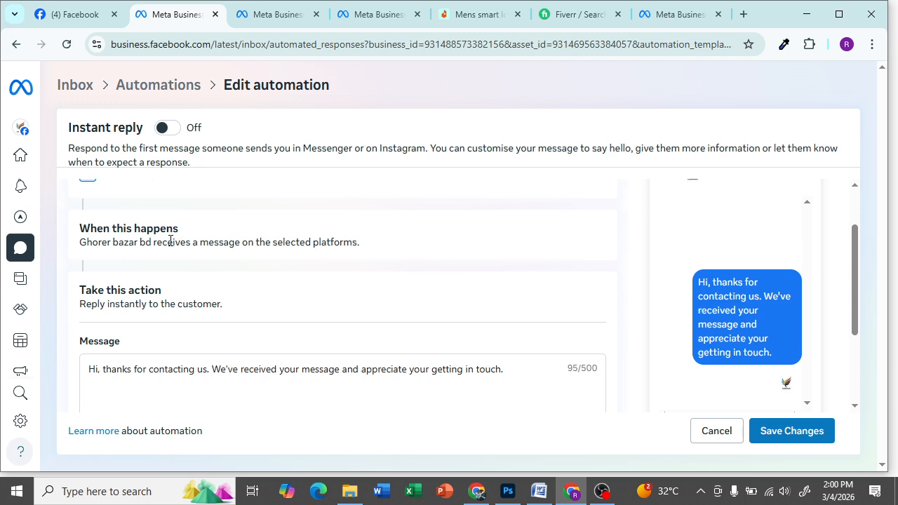
scroll(212, 307, up, 1)
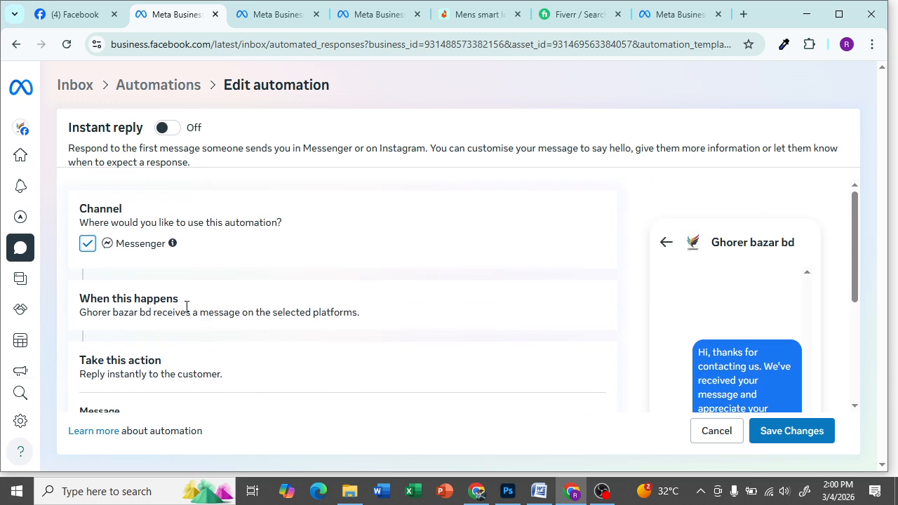
scroll(194, 302, down, 2)
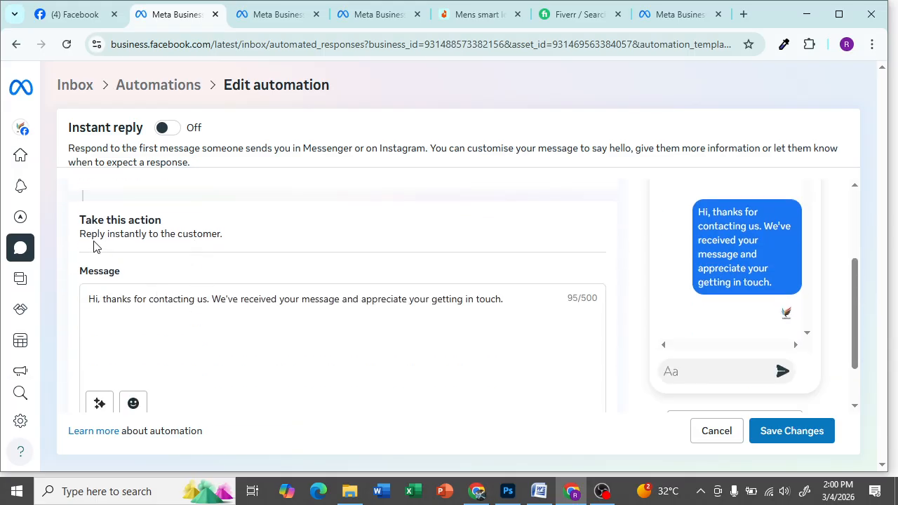
scroll(90, 254, up, 2)
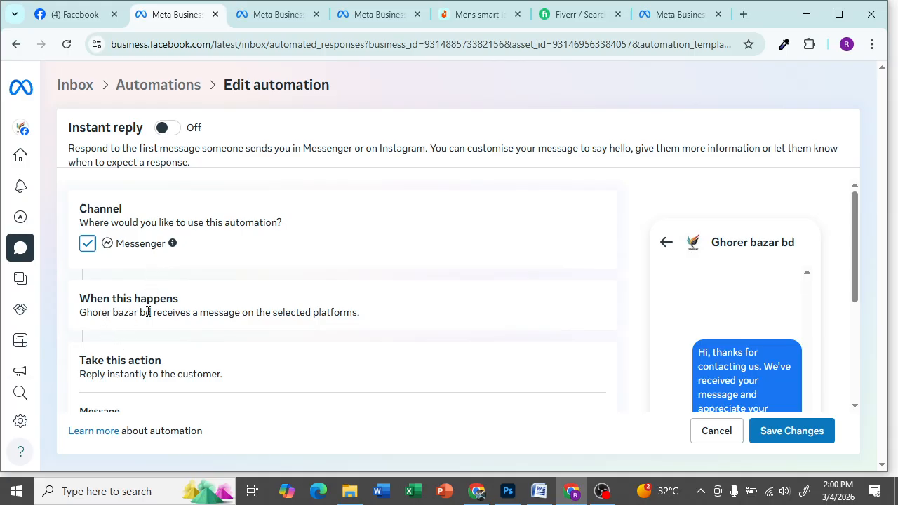
scroll(210, 316, down, 1)
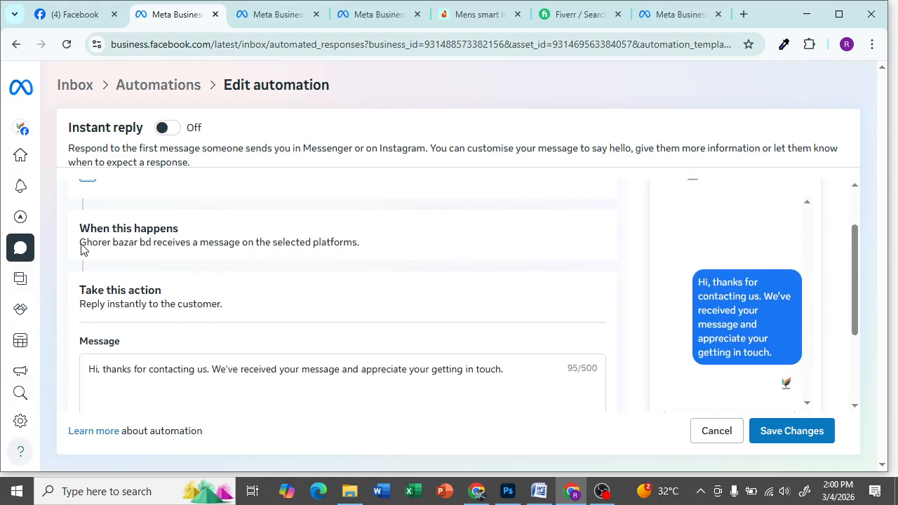
drag(79, 243, 156, 239)
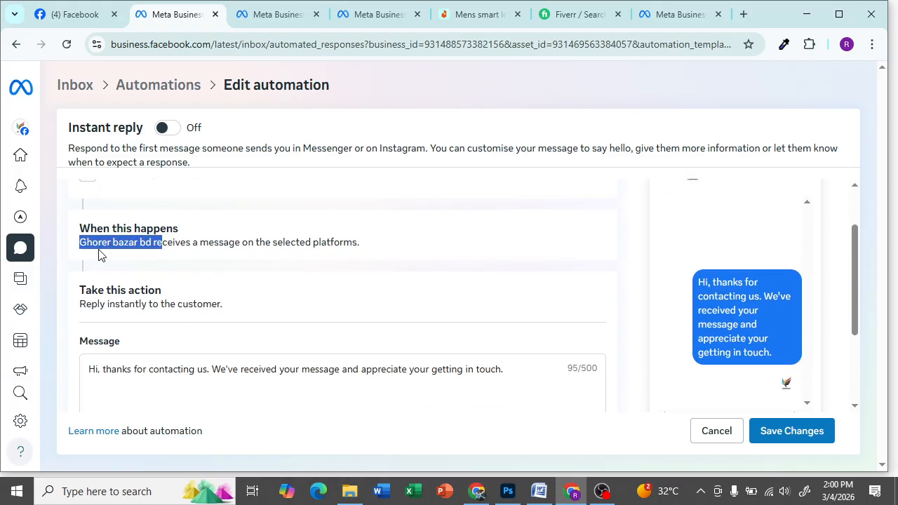
click(174, 254)
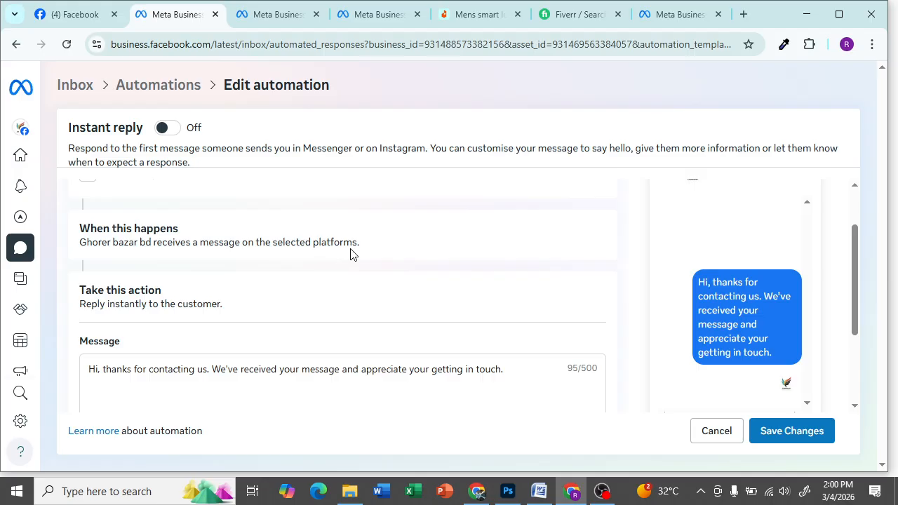
scroll(313, 275, down, 1)
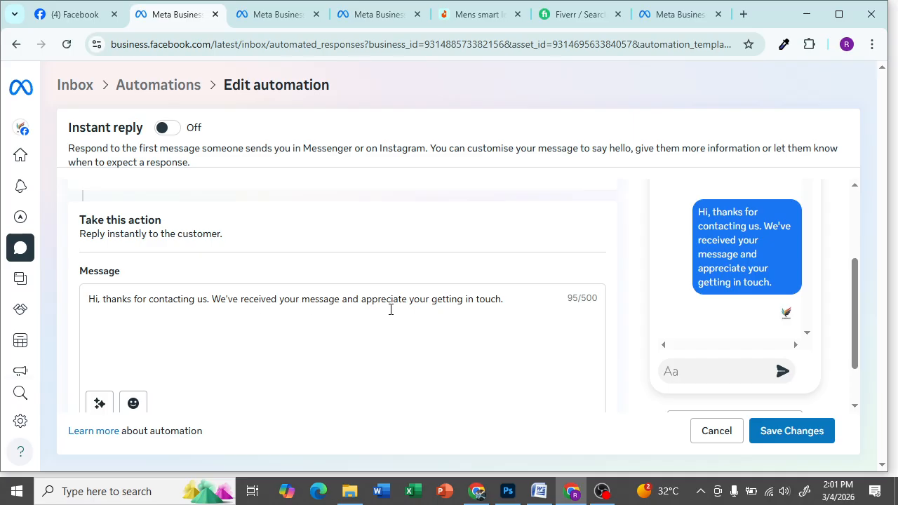
- Erase the default English thanks-for-contacting-us message, leaving the field at 0/500
click(518, 303)
key(BackSpace)
key(BackSpace)
key(BackSpace)
key(BackSpace)
key(BackSpace)
key(BackSpace)
key(BackSpace)
key(BackSpace)
key(BackSpace)
key(BackSpace)
key(BackSpace)
key(BackSpace)
key(BackSpace)
key(BackSpace)
key(BackSpace)
key(BackSpace)
key(BackSpace)
key(BackSpace)
key(BackSpace)
key(BackSpace)
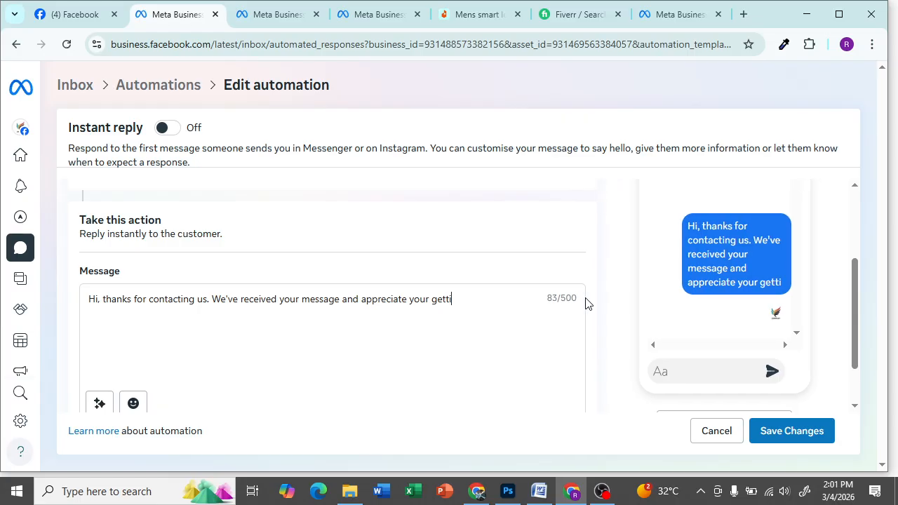
key(BackSpace)
key(BackSpace)
key(BackSpace)
key(BackSpace)
key(BackSpace)
key(BackSpace)
key(BackSpace)
key(BackSpace)
key(BackSpace)
key(BackSpace)
key(BackSpace)
key(BackSpace)
key(BackSpace)
key(BackSpace)
key(BackSpace)
key(BackSpace)
key(BackSpace)
key(BackSpace)
key(BackSpace)
key(BackSpace)
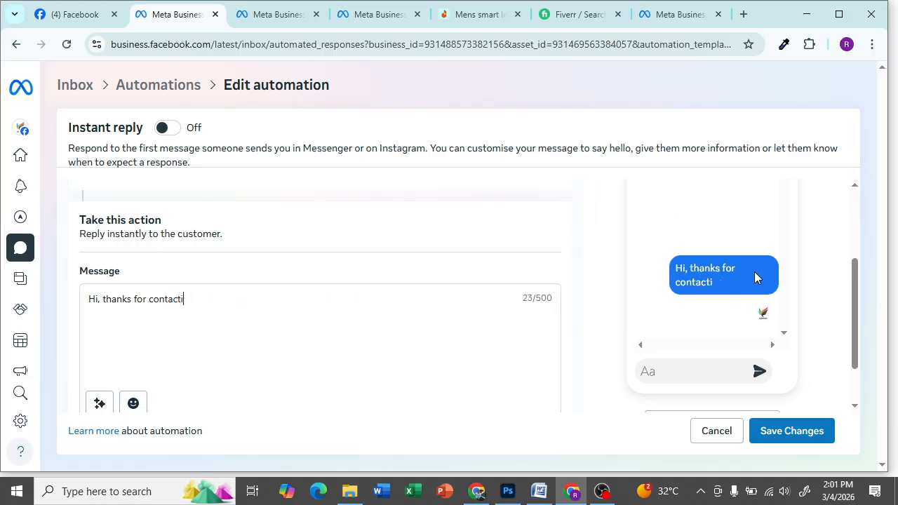
scroll(708, 288, up, 2)
key(BackSpace)
key(BackSpace)
key(BackSpace)
key(BackSpace)
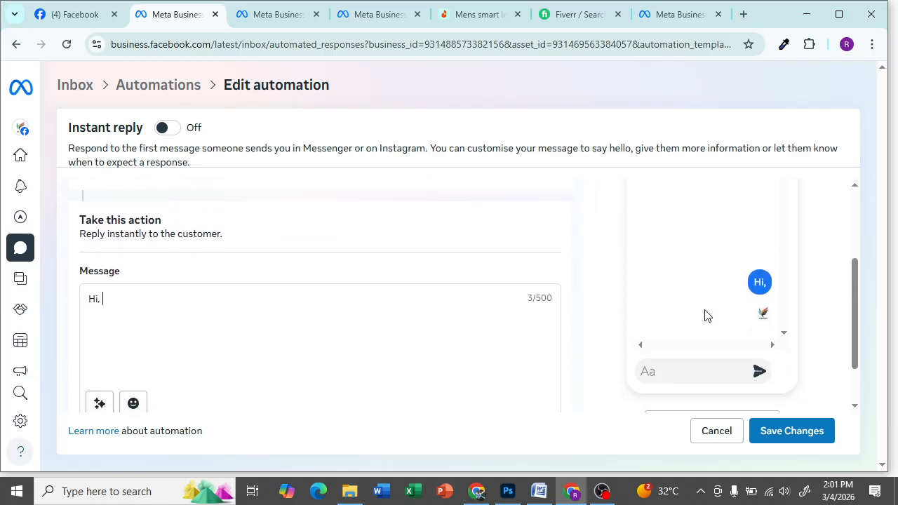
key(BackSpace)
key(BackSpace)
key(BackSpace)
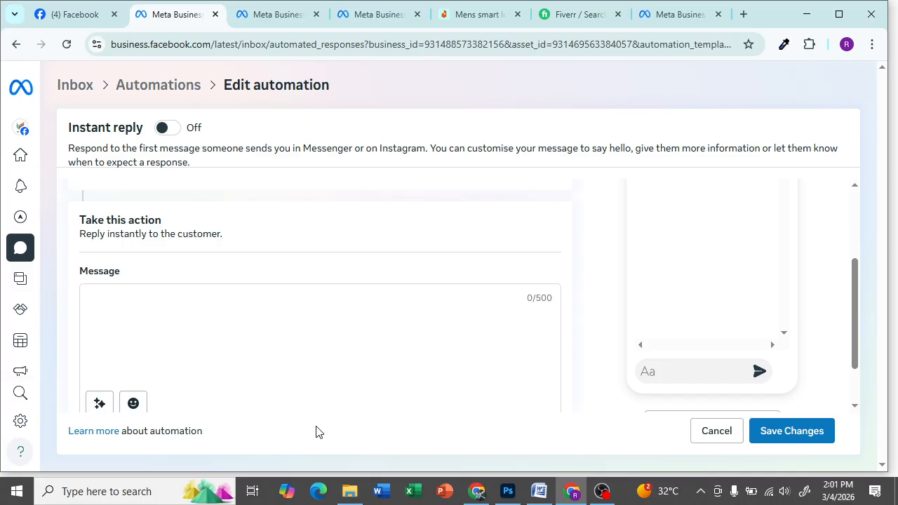
- Launch Bijoy Bayanno from Windows search and switch it to Unicode Bengali in the Message box
click(125, 491)
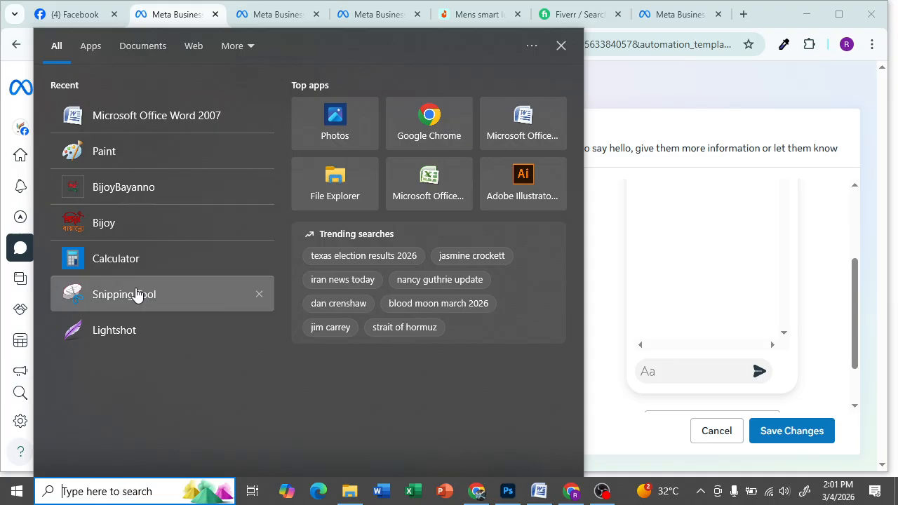
click(168, 188)
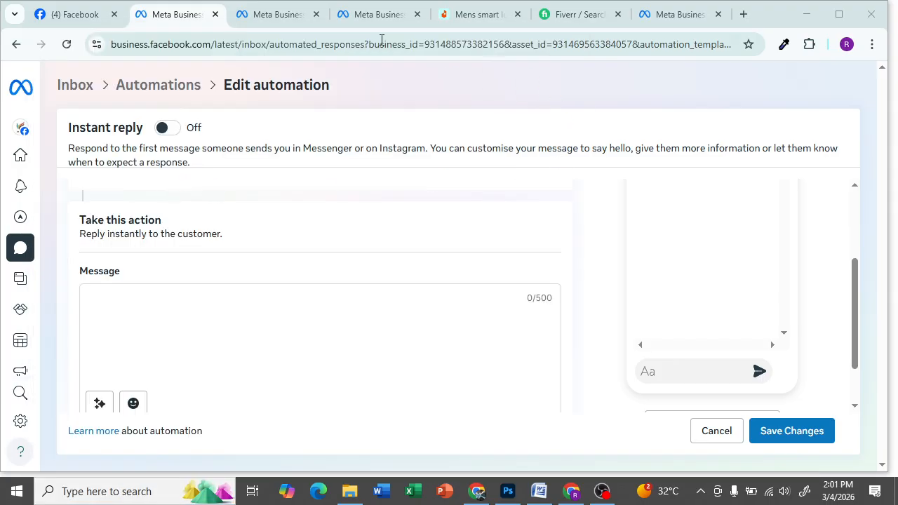
click(139, 310)
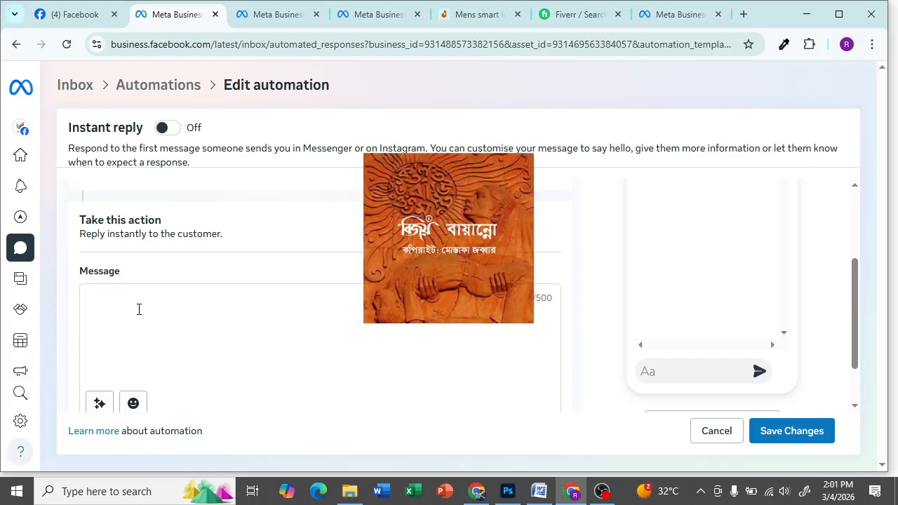
key(ctrl+alt+b)
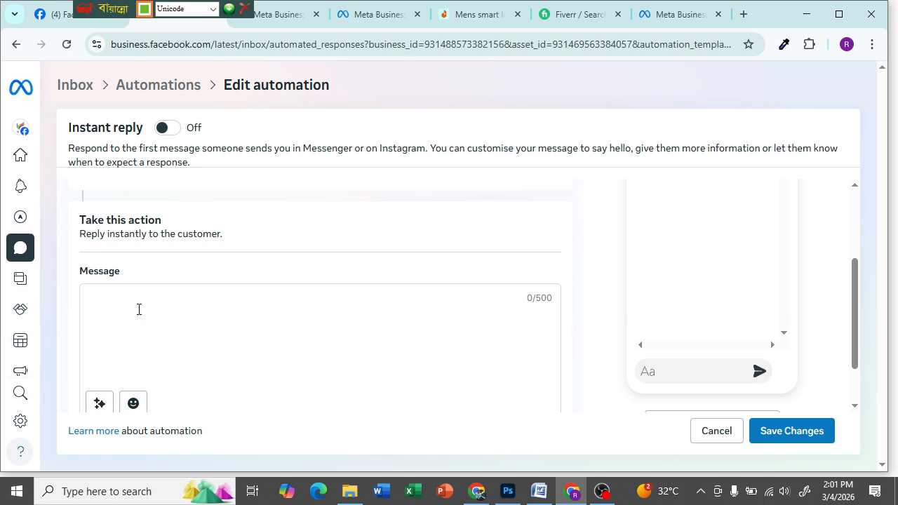
- Type the Bengali greeting আস্সালামু আলাইকুম স্যার followed by আপনাকে, correcting spelling mistakes
text(আস)
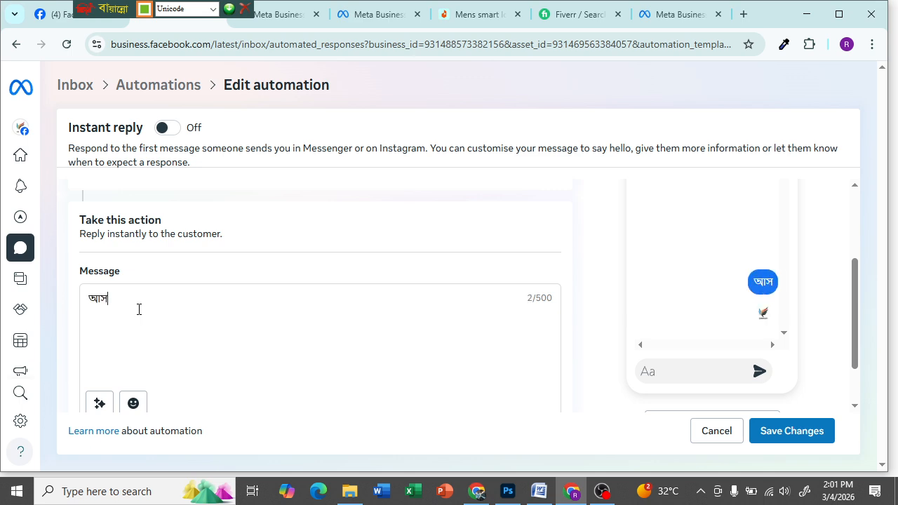
text(্সাল)
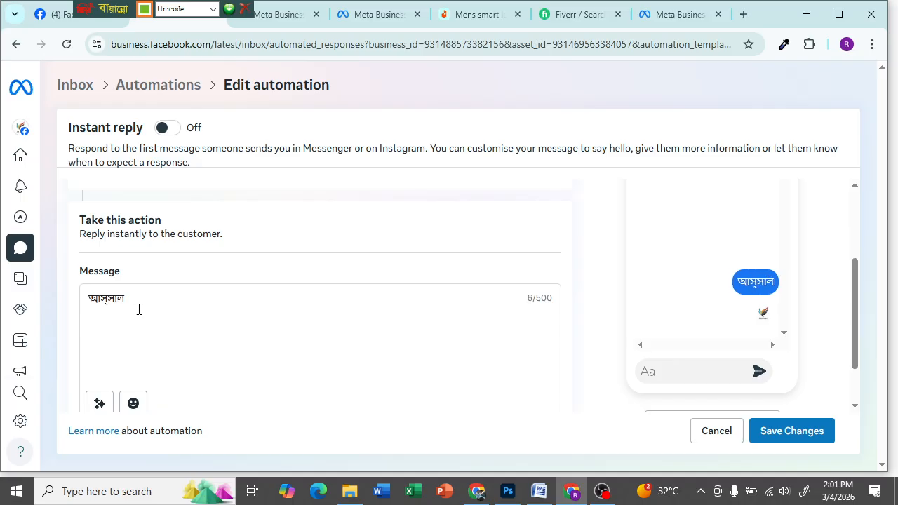
text(া মুয়ালাইকুম)
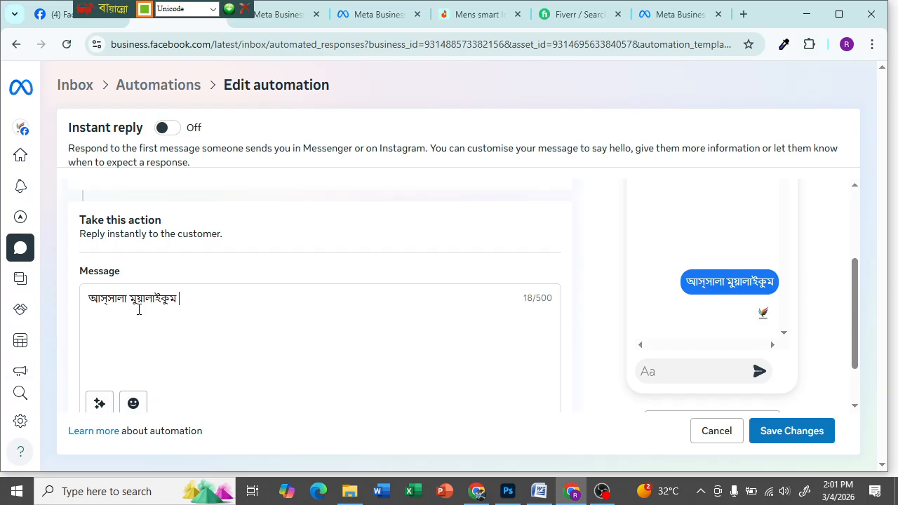
click(131, 300)
key(BackSpace)
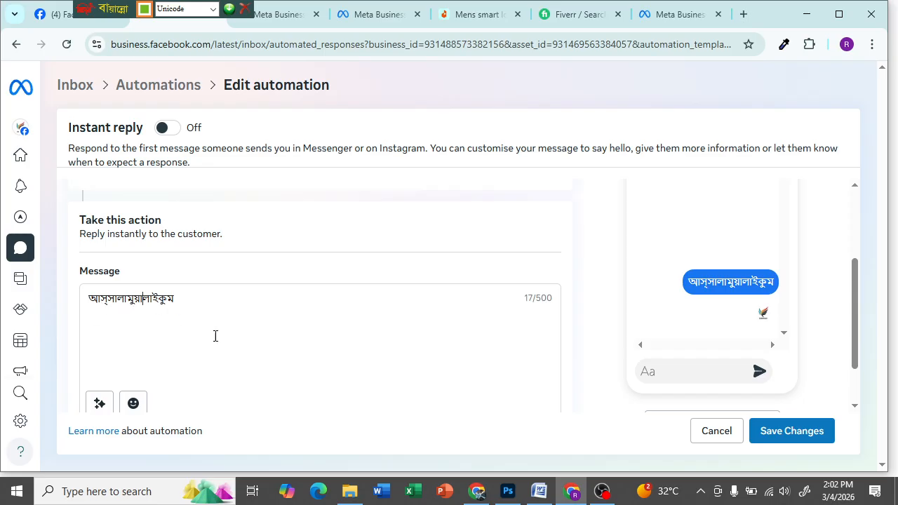
key(BackSpace)
key(BackSpace)
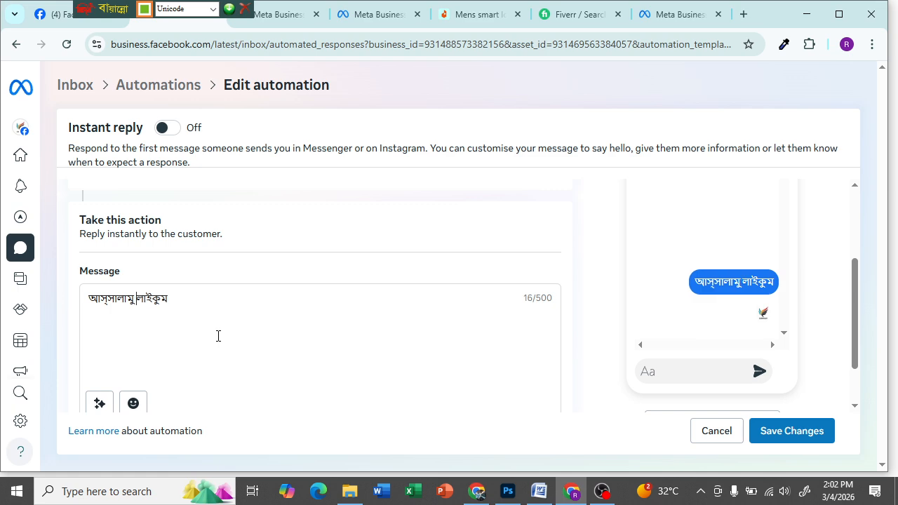
text(্আ)
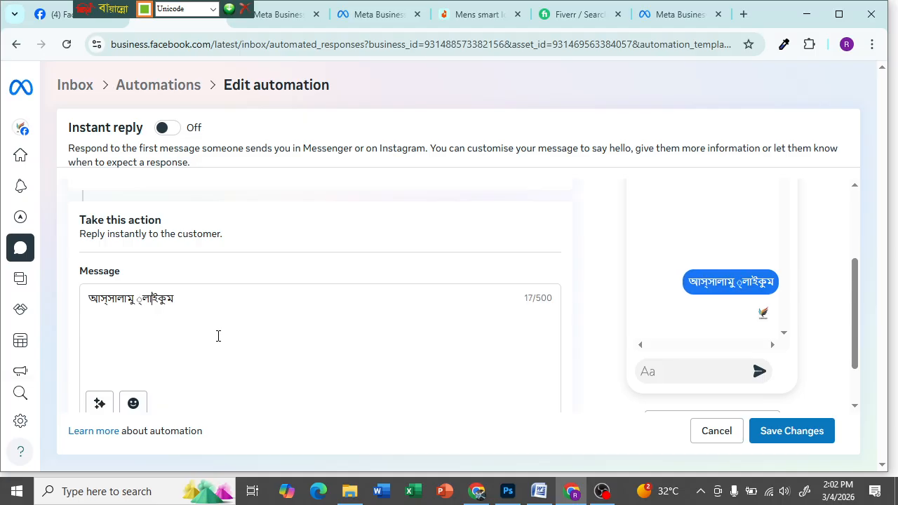
key(BackSpace)
key(BackSpace)
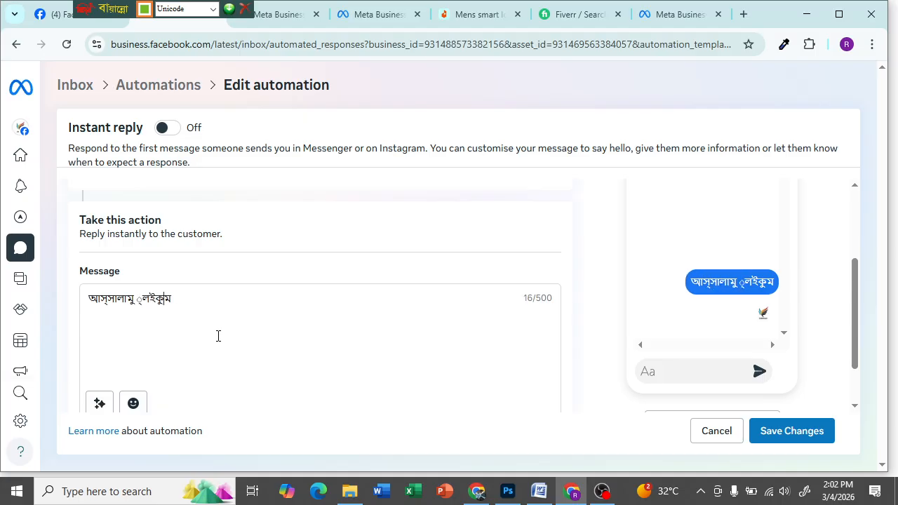
key(BackSpace)
key(BackSpace)
key(BackSpace)
key(BackSpace)
key(BackSpace)
key(BackSpace)
key(BackSpace)
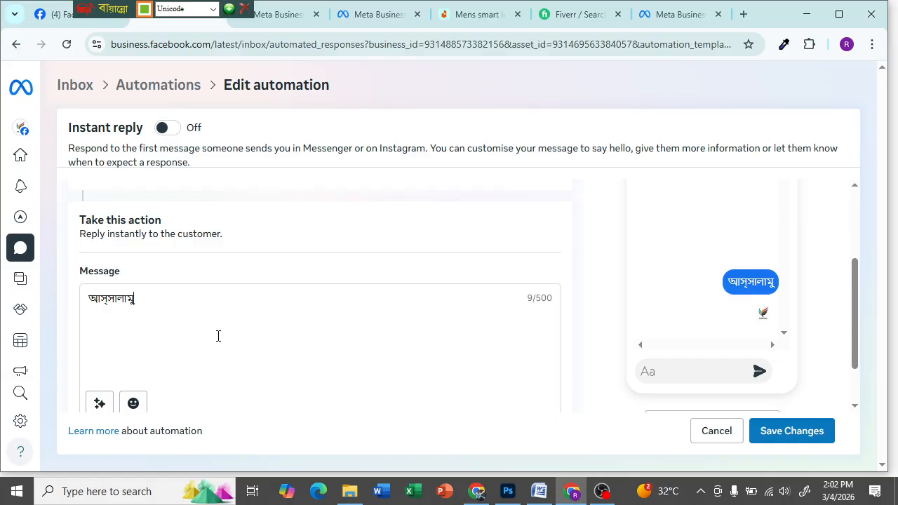
text(আলা)
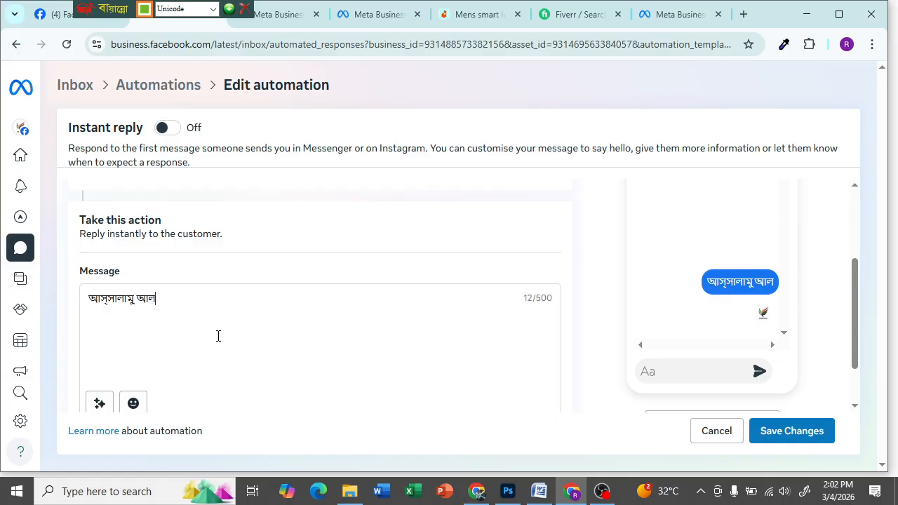
text(ইকুম)
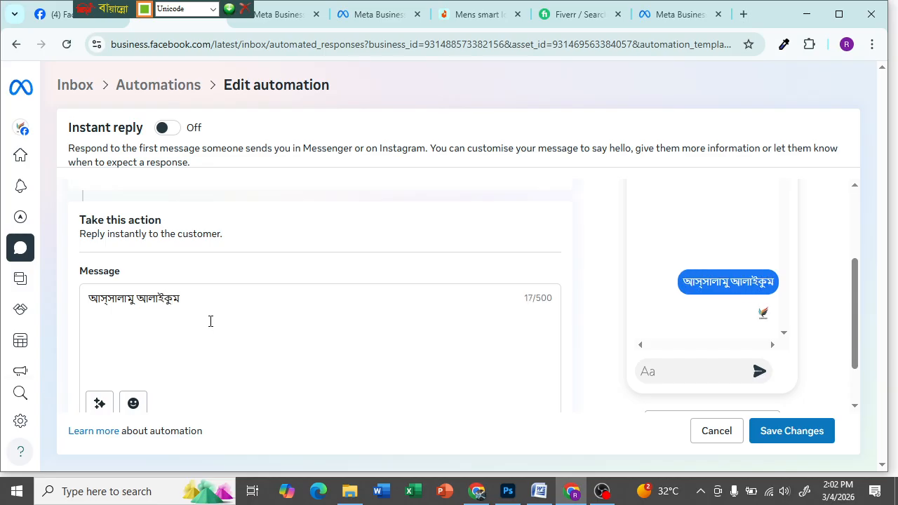
text( স)
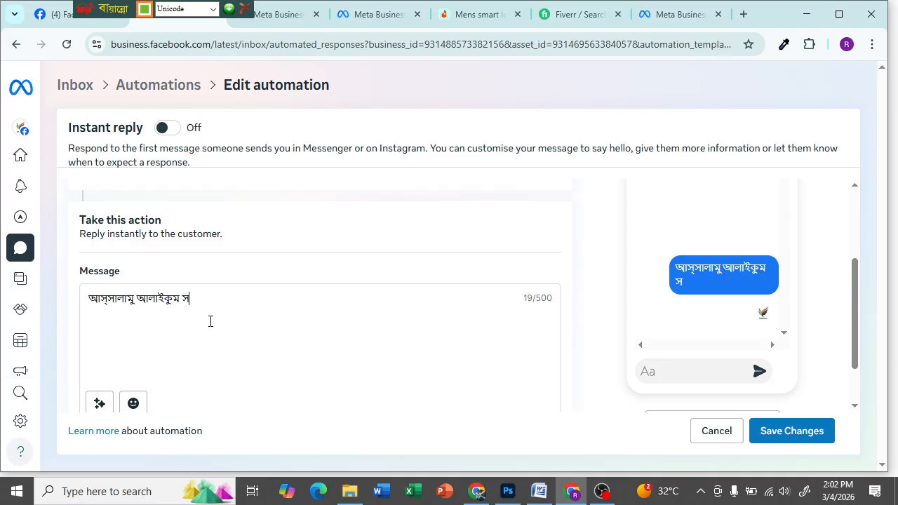
text(্বা)
key(BackSpace)
key(BackSpace)
text(্যার। আপনাকে আম)
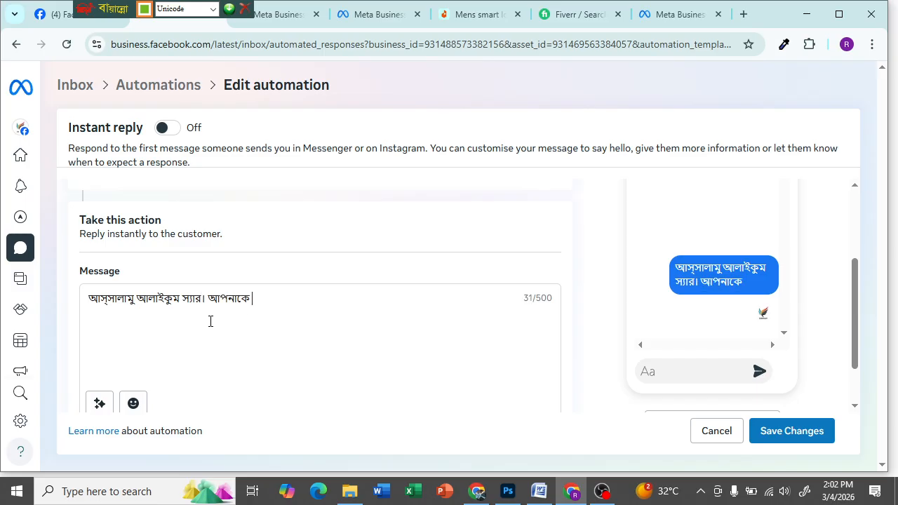
key(BackSpace)
key(BackSpace)
key(BackSpace)
- Insert '/ ম্যাম' right after স্যার in the greeting
scroll(240, 251, up, 2)
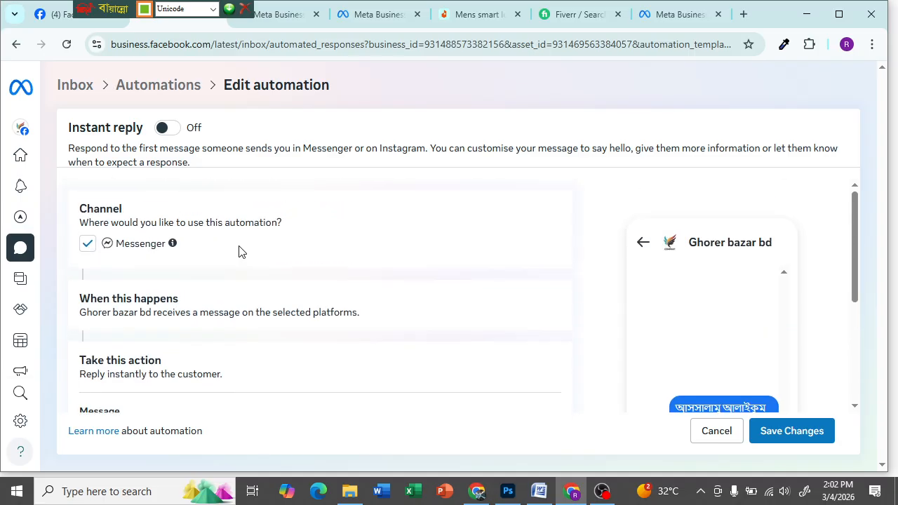
scroll(234, 247, down, 2)
click(202, 298)
text(/ ম্যাম। আপনাকে)
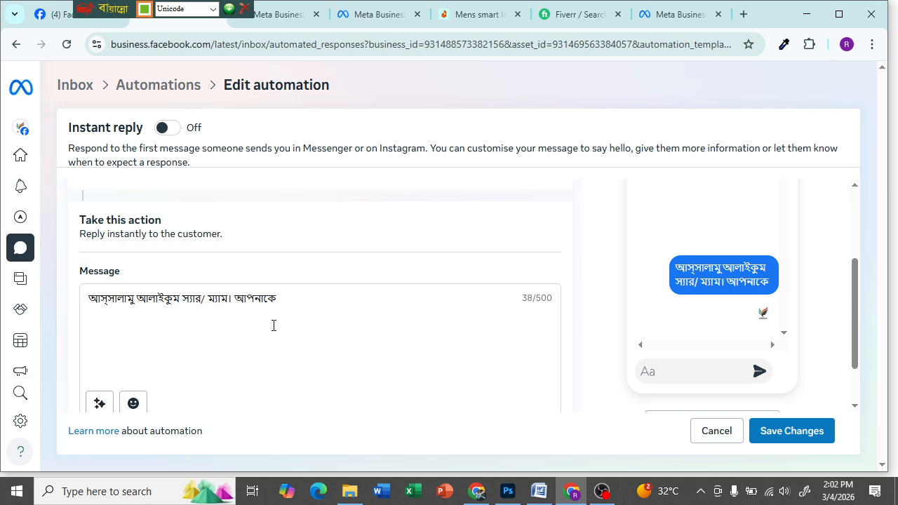
key(End)
- Add 'Ghorer Bazar Home এ আপনাকে স্বাগতম।', typing the business name in English letters
scroll(283, 290, up, 3)
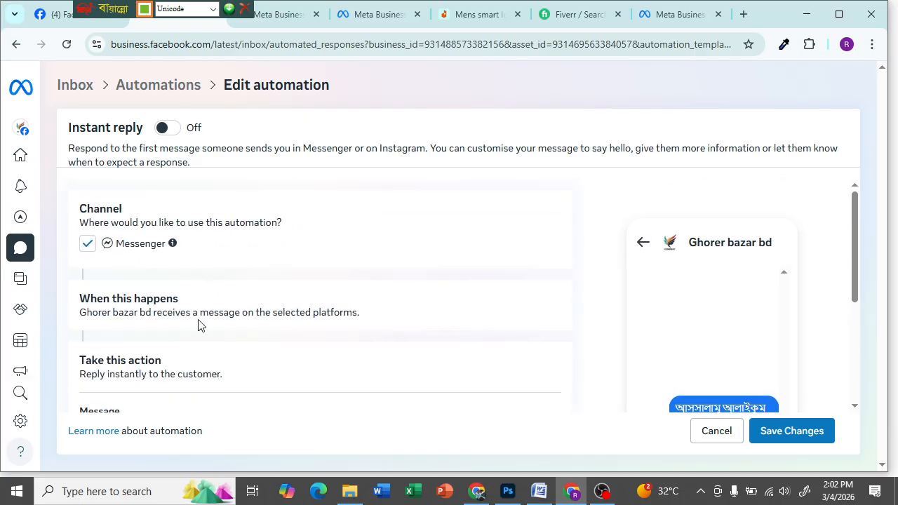
scroll(197, 324, down, 2)
scroll(199, 316, up, 1)
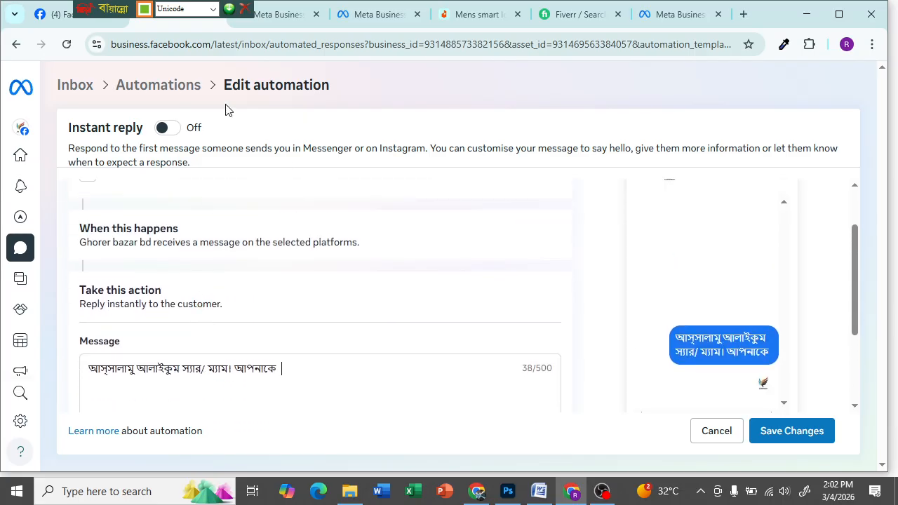
scroll(266, 323, down, 2)
scroll(286, 273, up, 1)
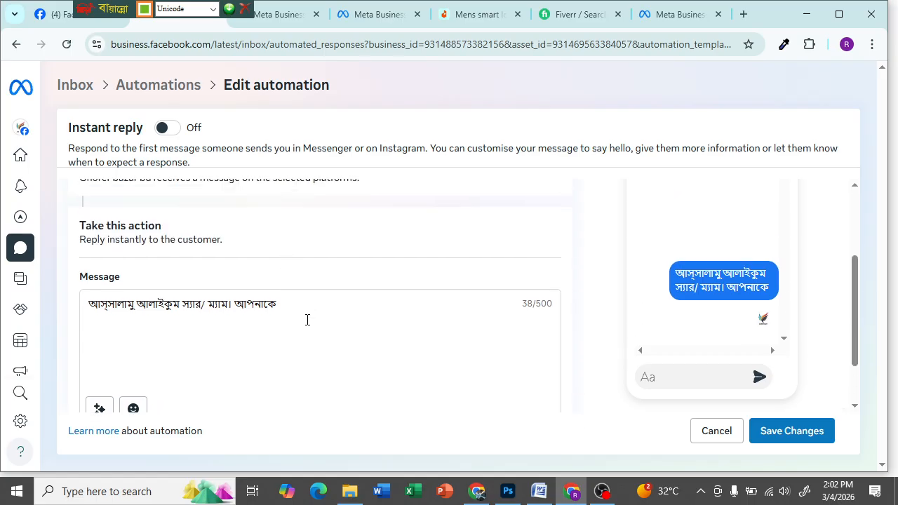
key(ctrl+alt+b)
text(Ghore)
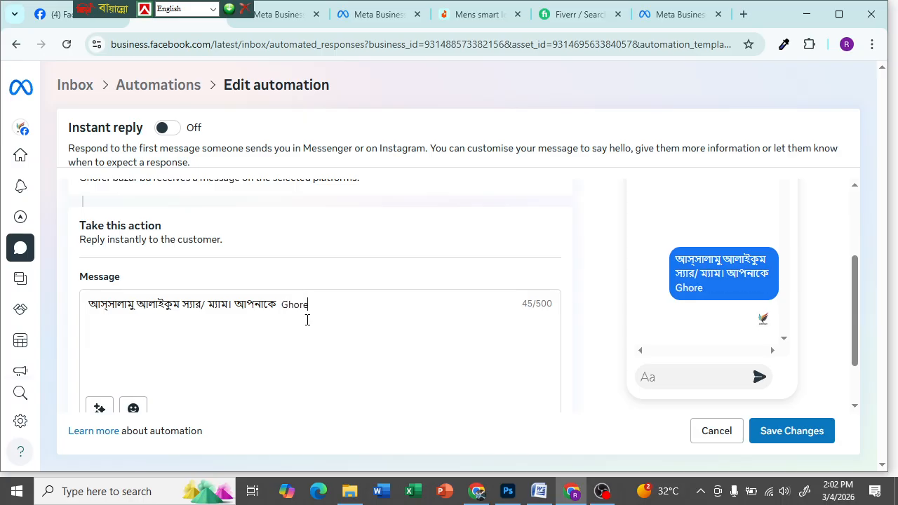
text(r Bazar Home)
key(ctrl+alt+b)
text(এ আপ)
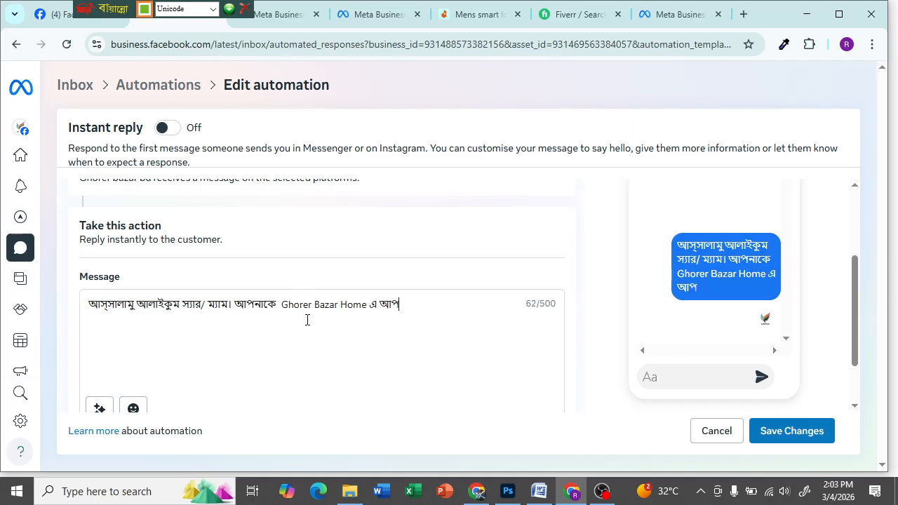
text(নাকে স্বাগতম)
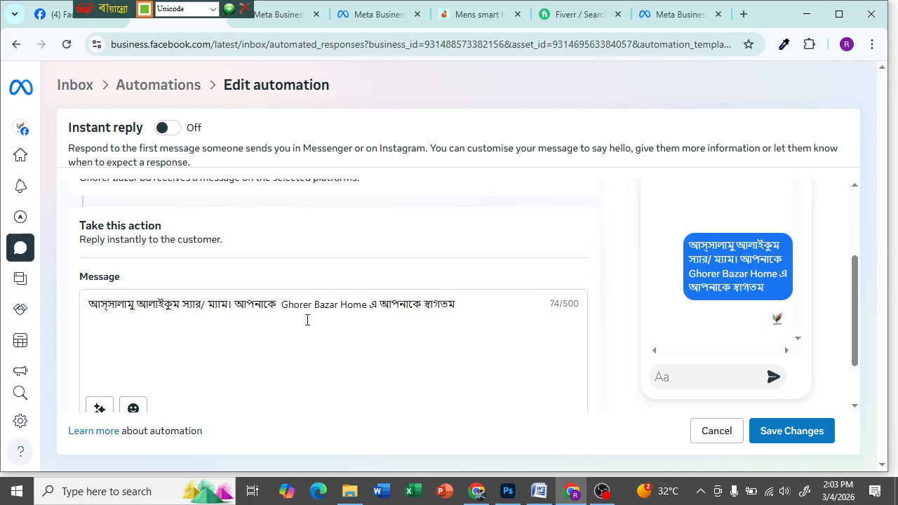
text(।)
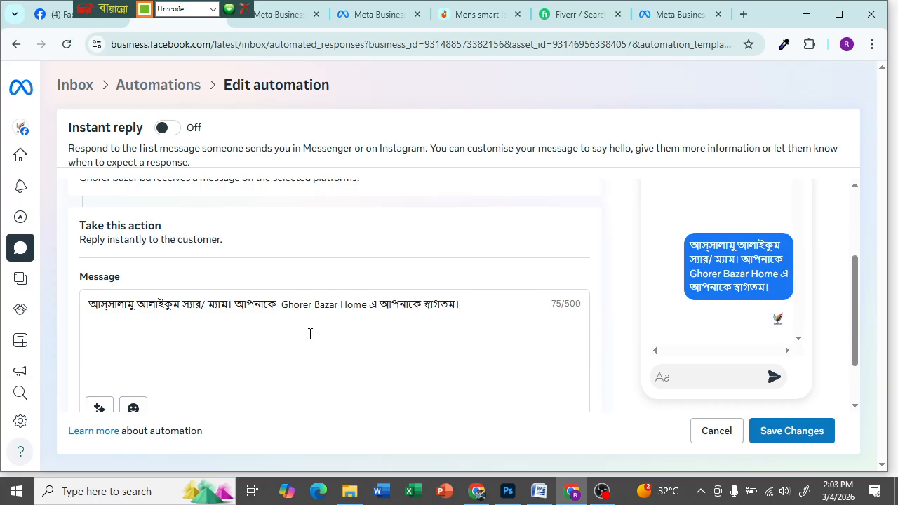
- Delete the repeated আপনাকে and copy the remaining আপনাকে
click(421, 301)
key(BackSpace)
key(BackSpace)
key(BackSpace)
key(BackSpace)
key(BackSpace)
key(BackSpace)
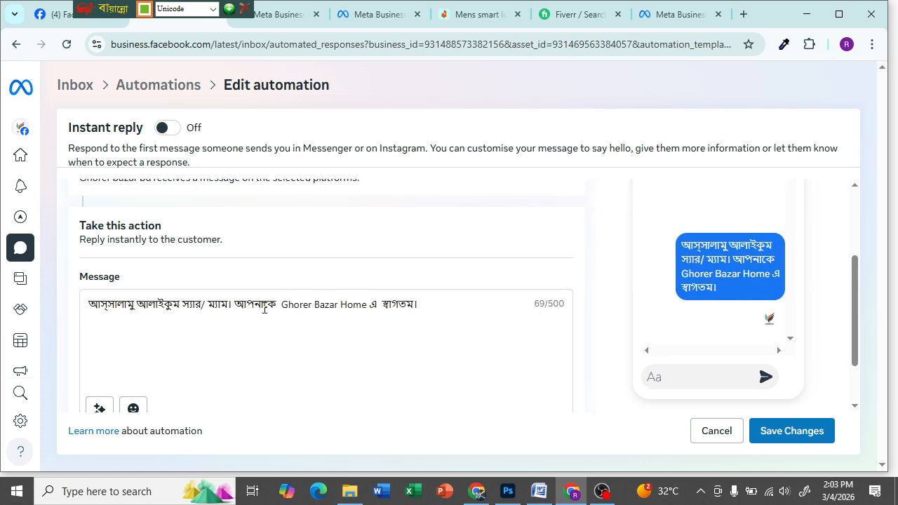
drag(277, 303, 241, 298)
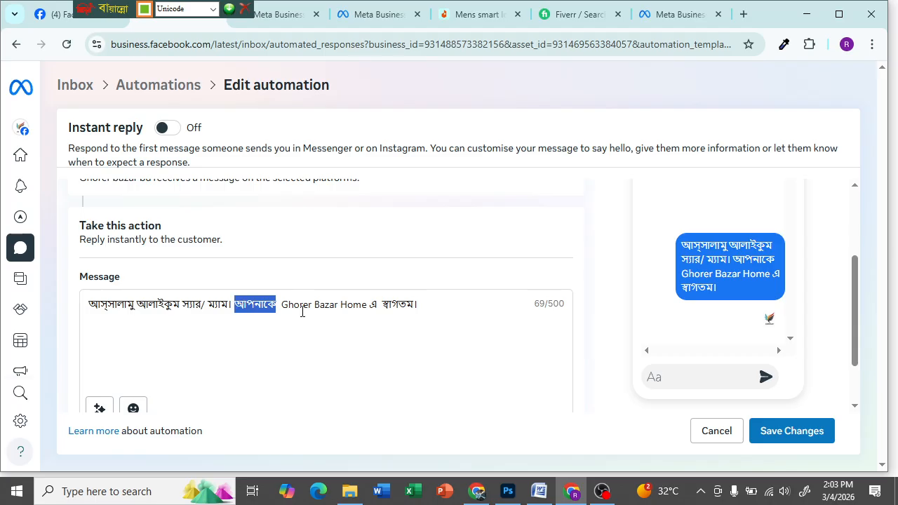
click(280, 304)
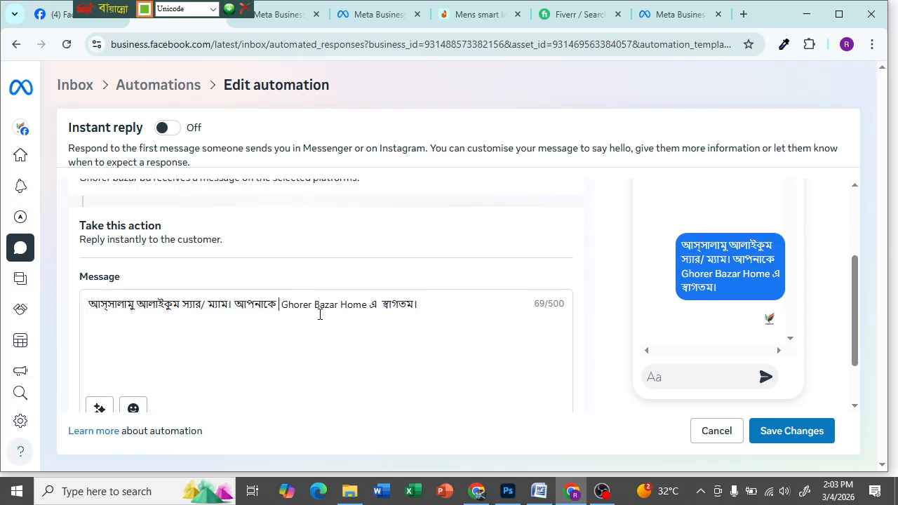
drag(278, 304, 242, 304)
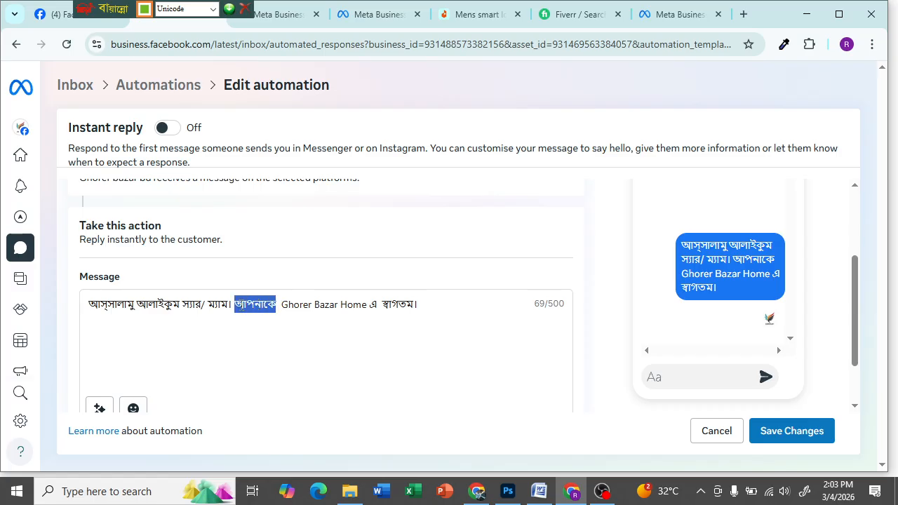
right_click(245, 310)
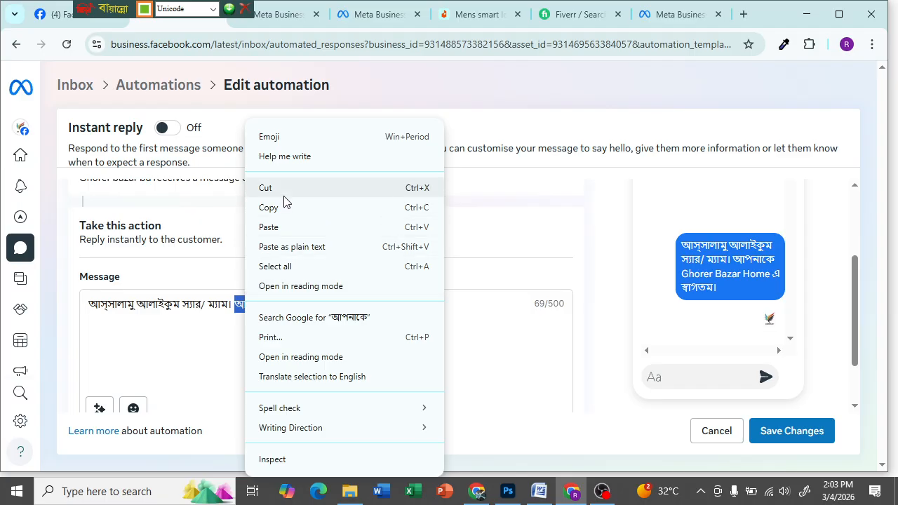
click(279, 209)
- Replace Home with BD in the business name
click(367, 304)
drag(377, 304, 341, 305)
key(Left)
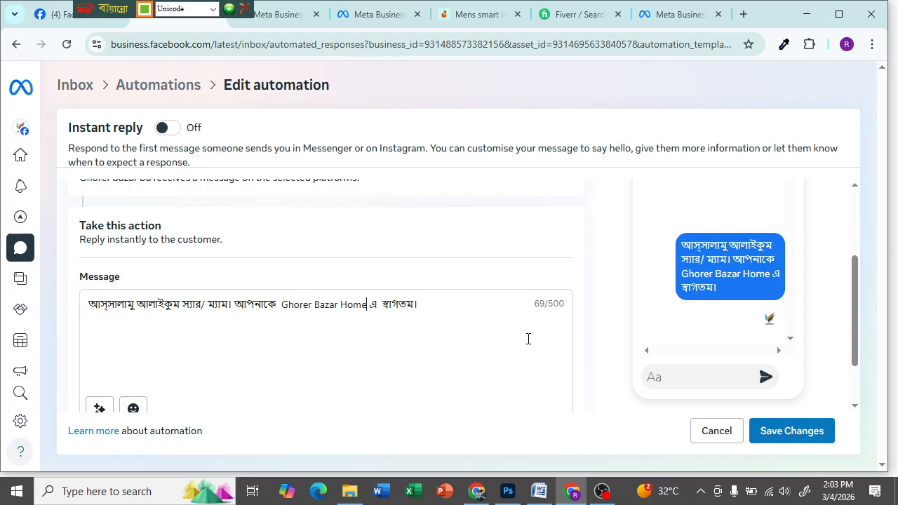
key(shift+Left)
key(shift+Left)
key(shift+Left)
key(shift+Left)
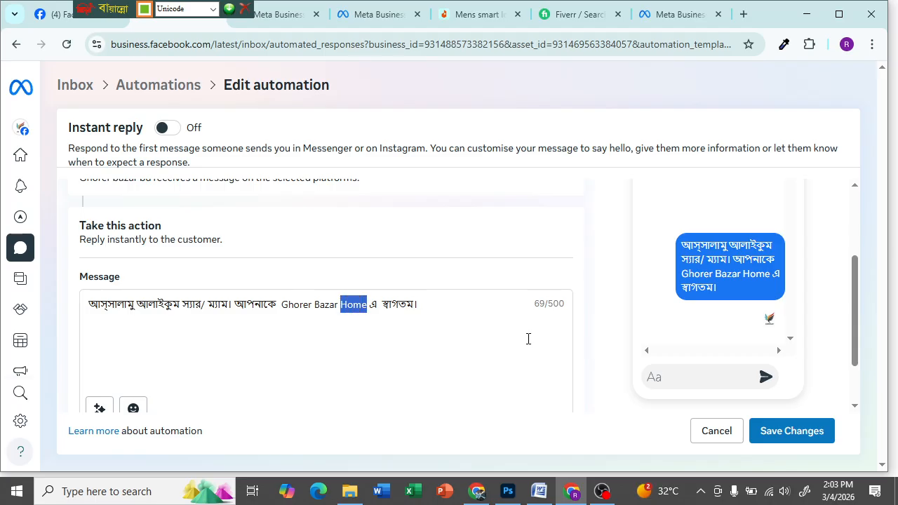
key(ctrl+alt+b)
text(BD)
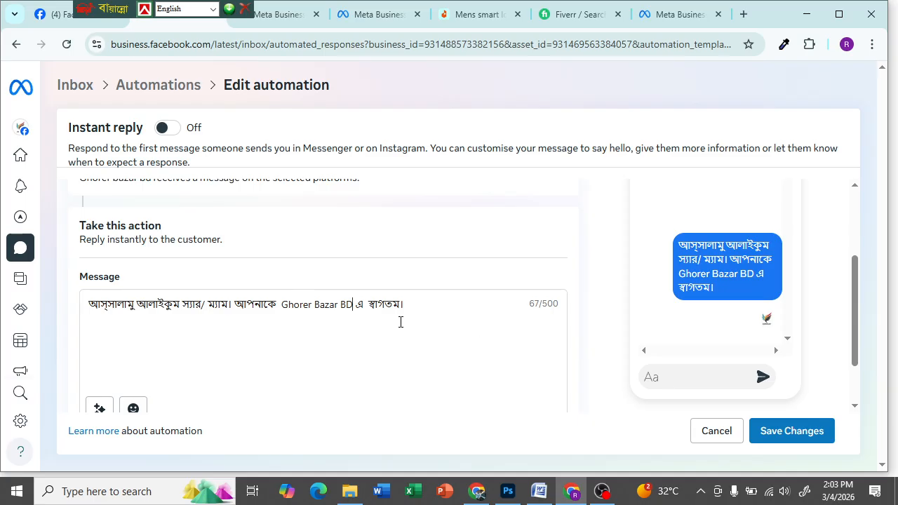
- Change এ to তে after BD and remove the extra space before স্বাগতম
click(364, 309)
key(BackSpace)
key(BackSpace)
text(ck)
key(BackSpace)
key(BackSpace)
key(ctrl+alt+b)
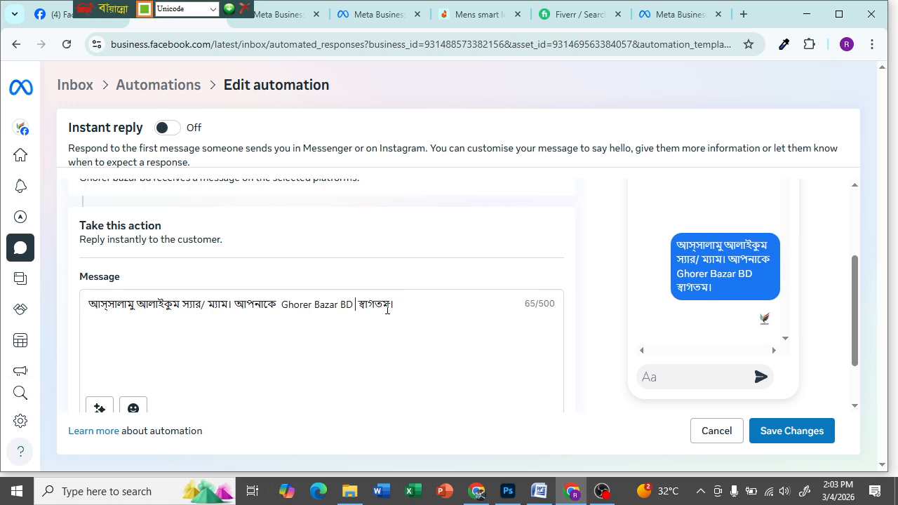
text(তে)
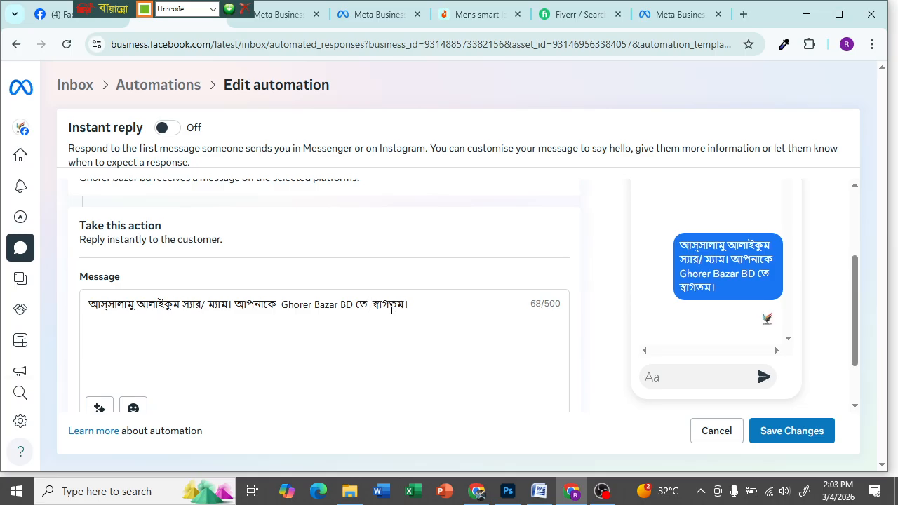
key(BackSpace)
- Append 'আমাদের একজন প্রতিনিধি খুব দ্রুত সময়ের মধ্যে আপনার সাথে যোগাযোগ করবে।' to the welcome message
click(410, 306)
text(আা)
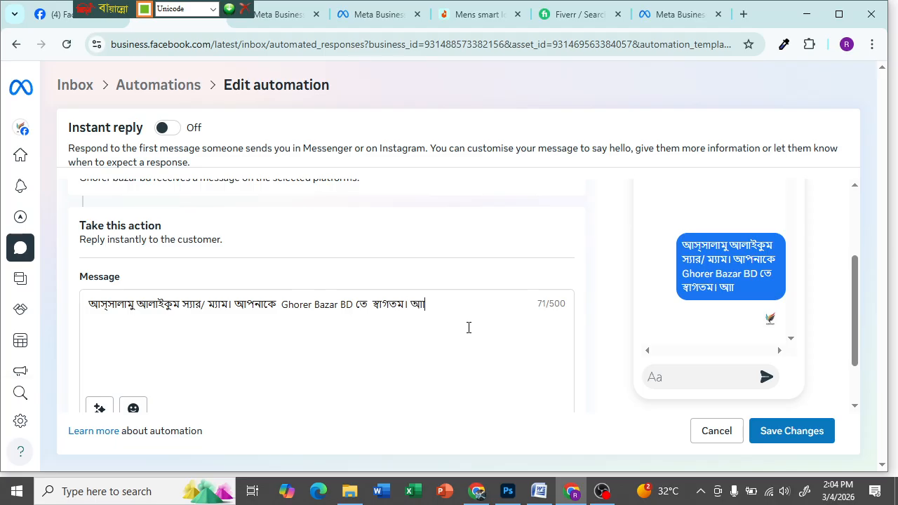
key(BackSpace)
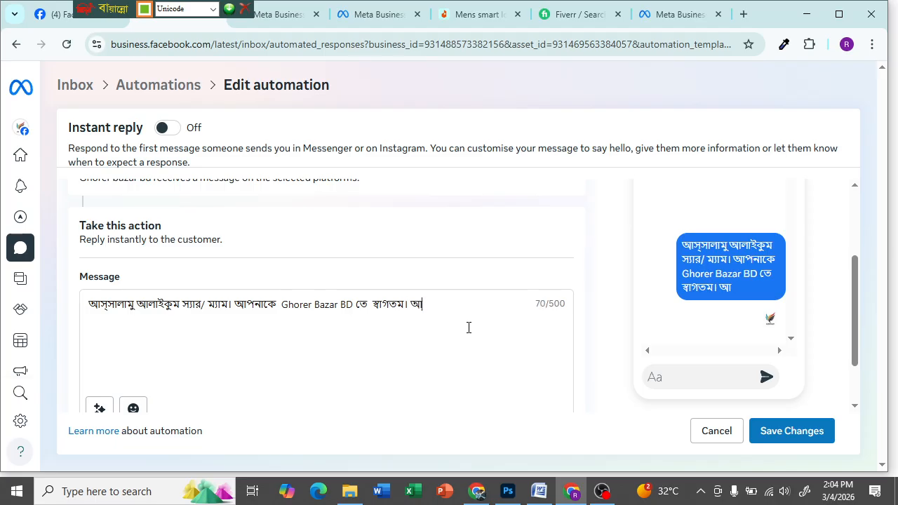
text(মাদের)
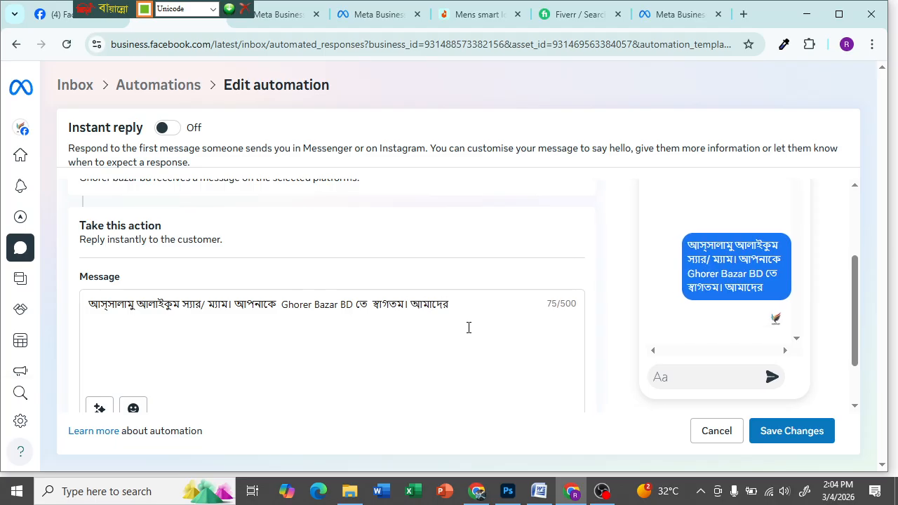
text( একজন প্রতি)
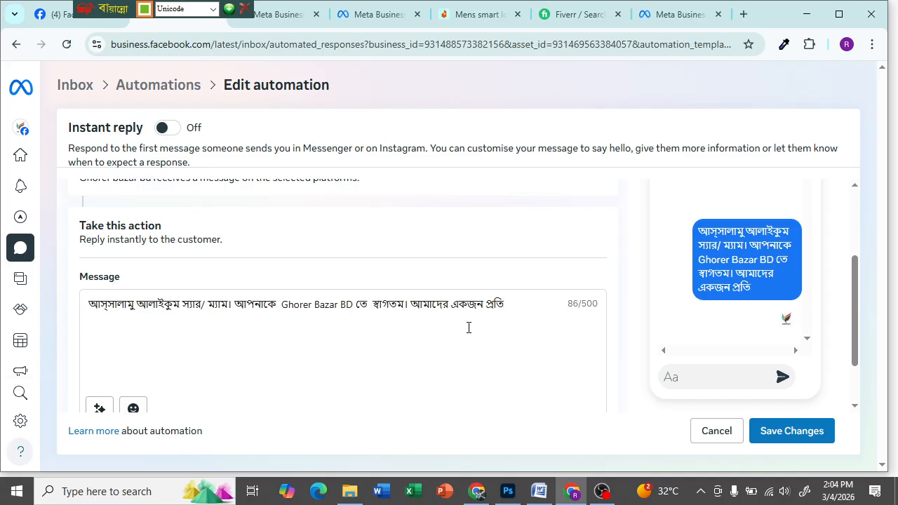
text(নিধি)
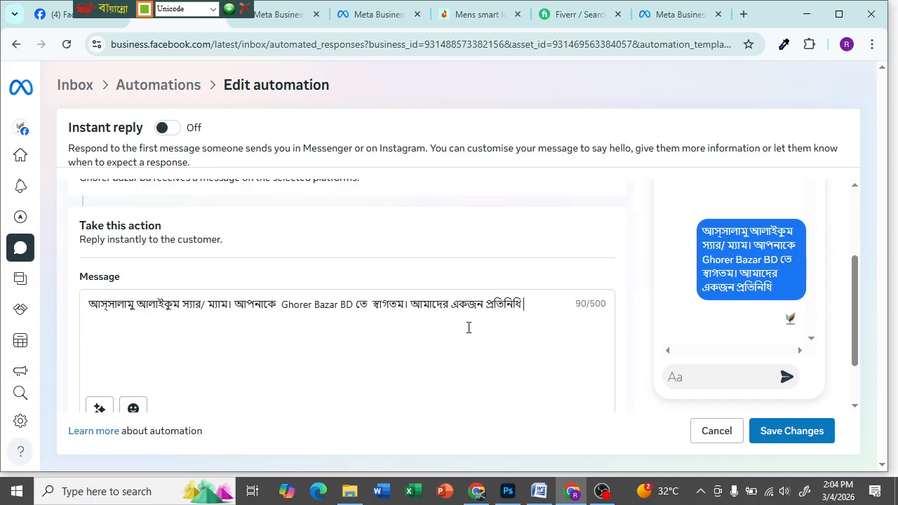
text( খুব)
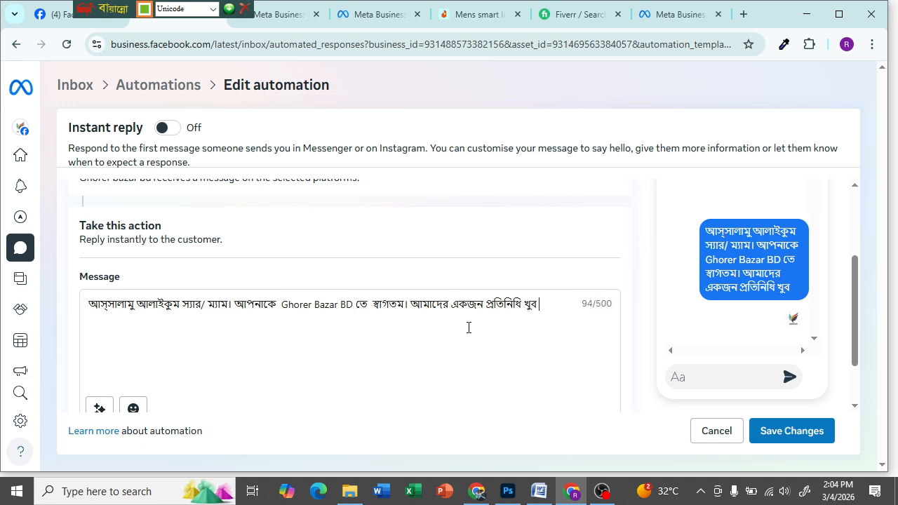
text( দ্রুত)
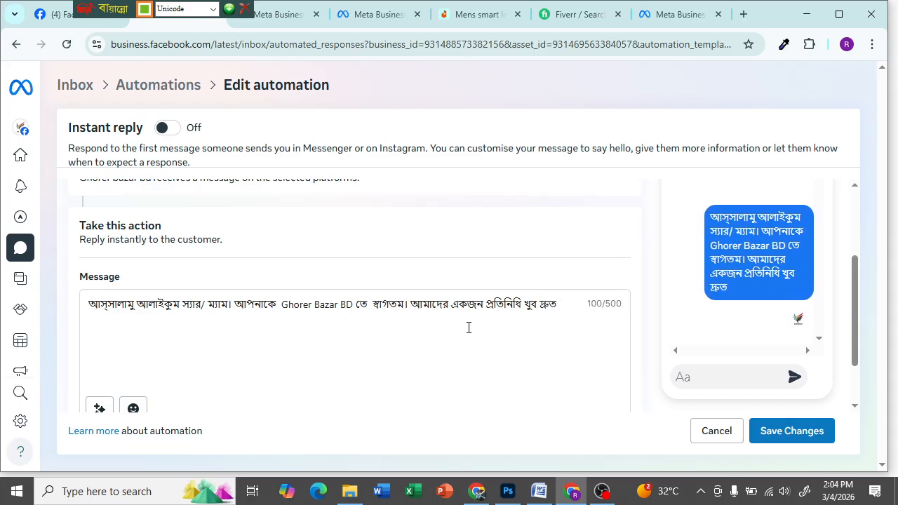
text( সময়ের)
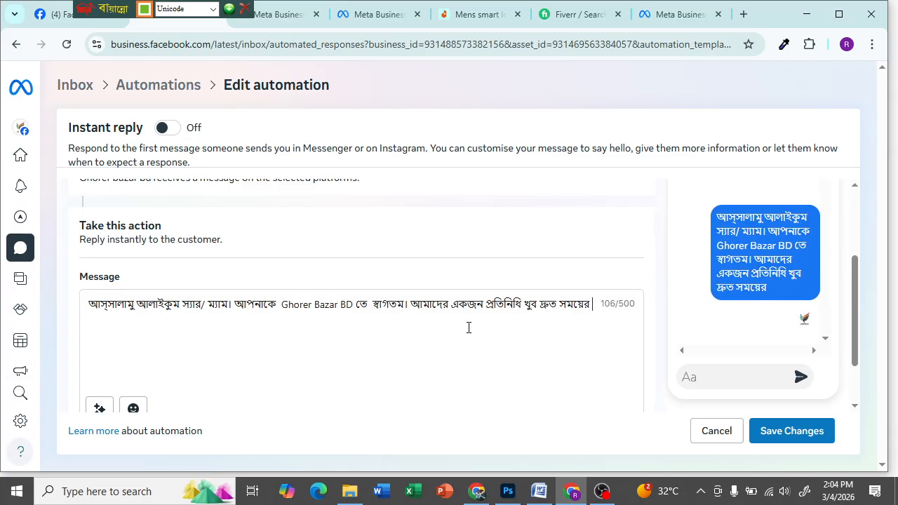
text( মধ্যে)
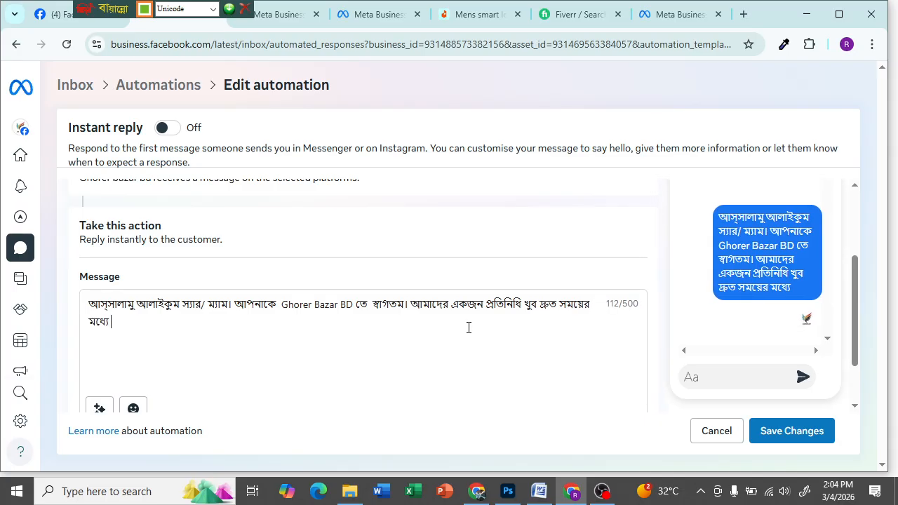
text( আপনা)
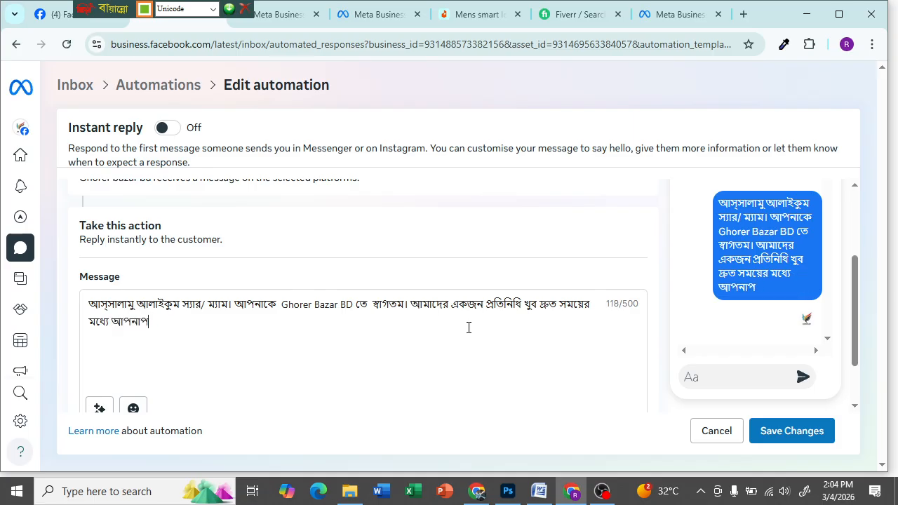
text(র সাথে যোগা)
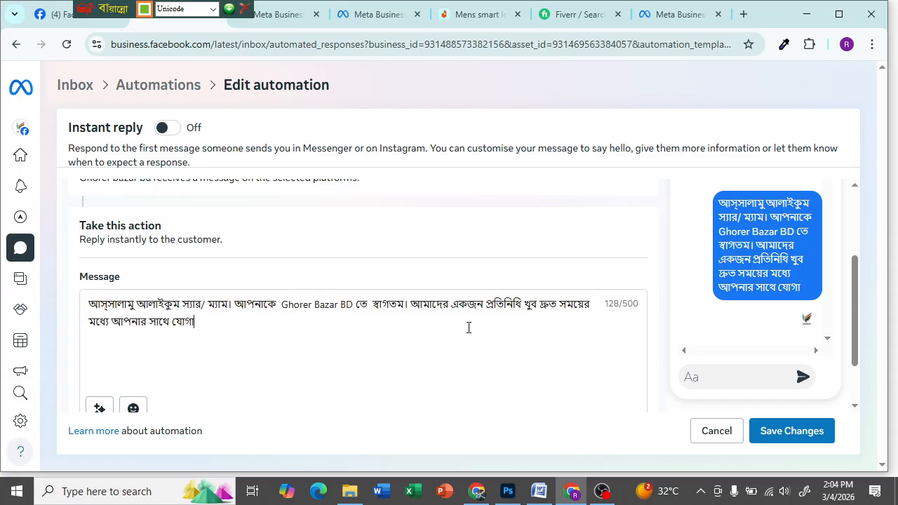
text(যোগ করবে)
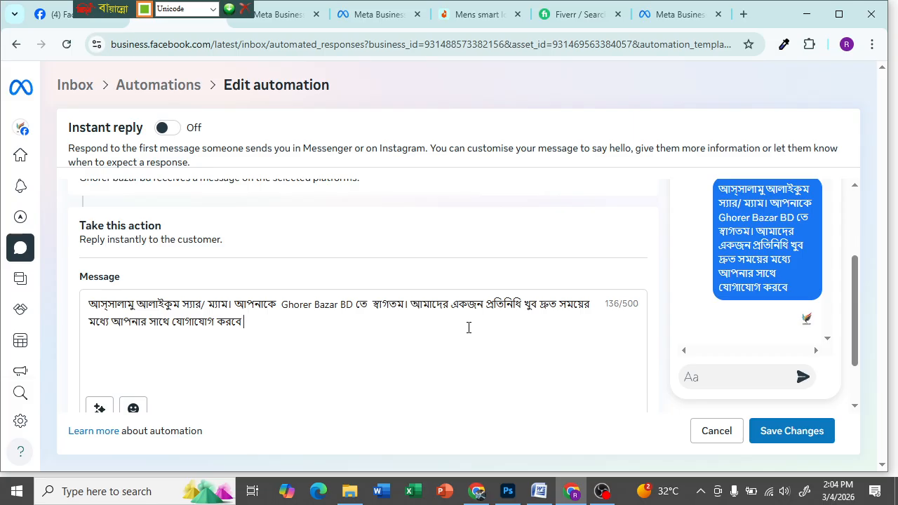
text(।)
- Scroll the automation form to check the message in the Messenger preview
scroll(207, 336, down, 1)
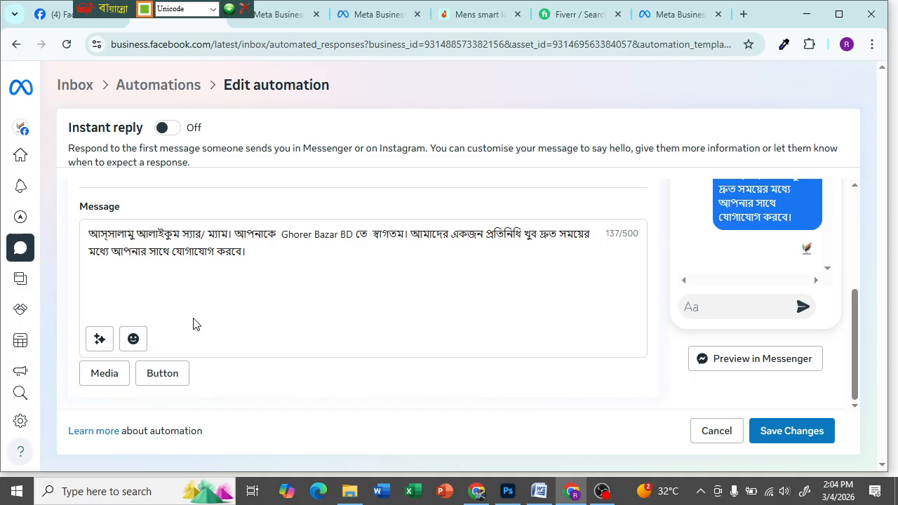
scroll(106, 272, up, 3)
scroll(106, 279, down, 2)
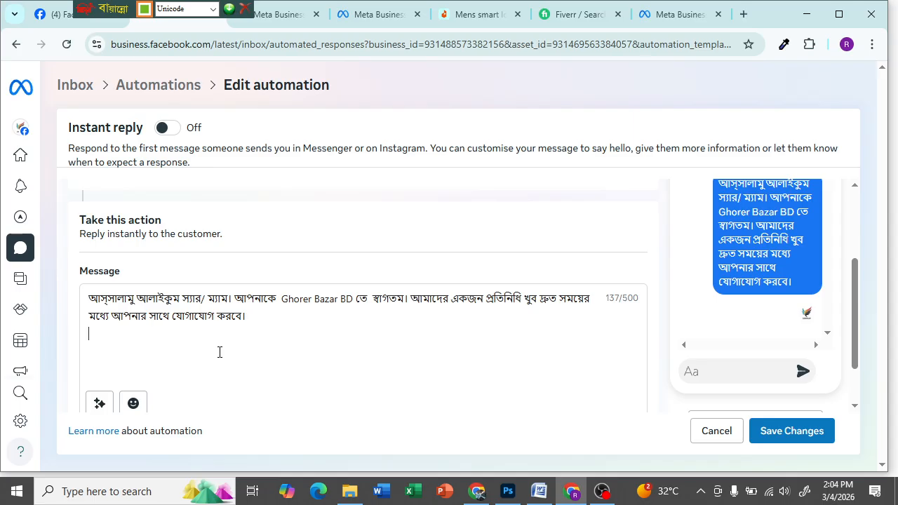
scroll(597, 248, up, 2)
scroll(696, 280, down, 3)
scroll(776, 274, up, 3)
scroll(377, 262, down, 3)
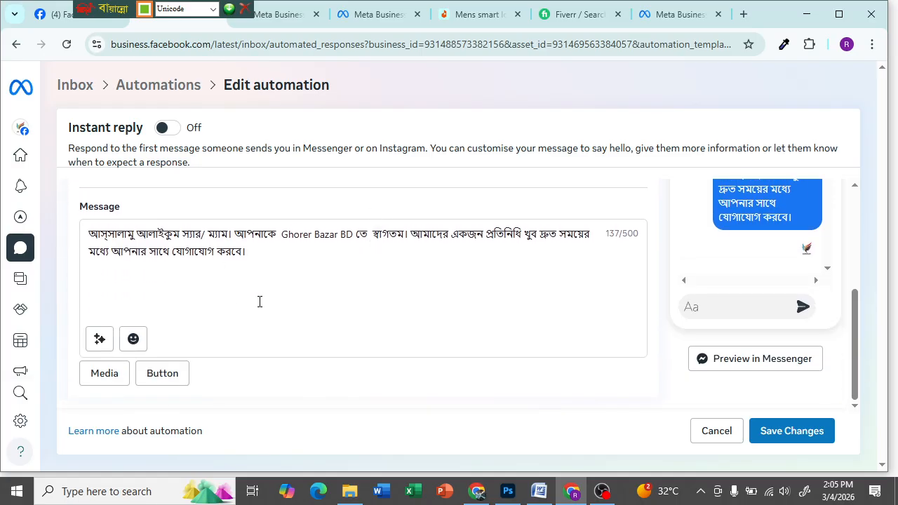
- Add the line 'অতি জরুরি প্রয়োজনে যোগাযোগ করুন।' and switch the Bijoy keyboard to English
text(অতি জরু)
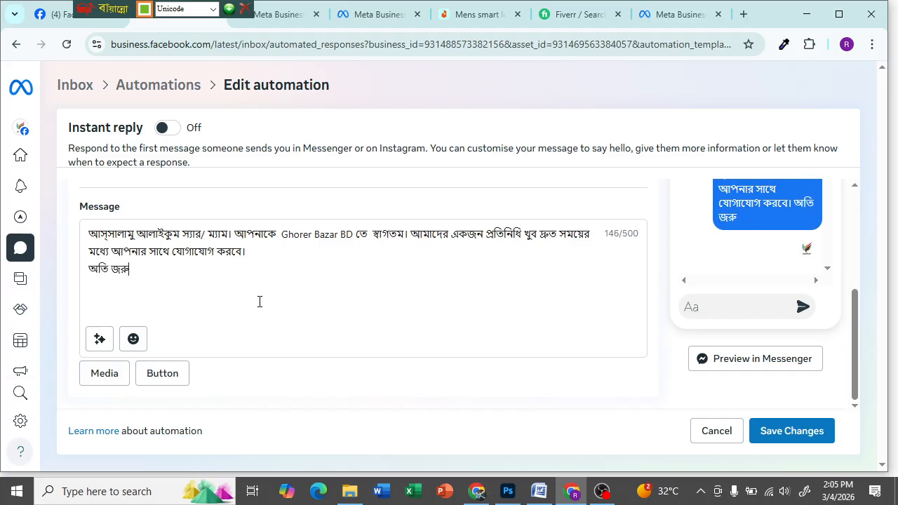
text(লি)
key(BackSpace)
key(BackSpace)
text(রি প্রয়োজনে)
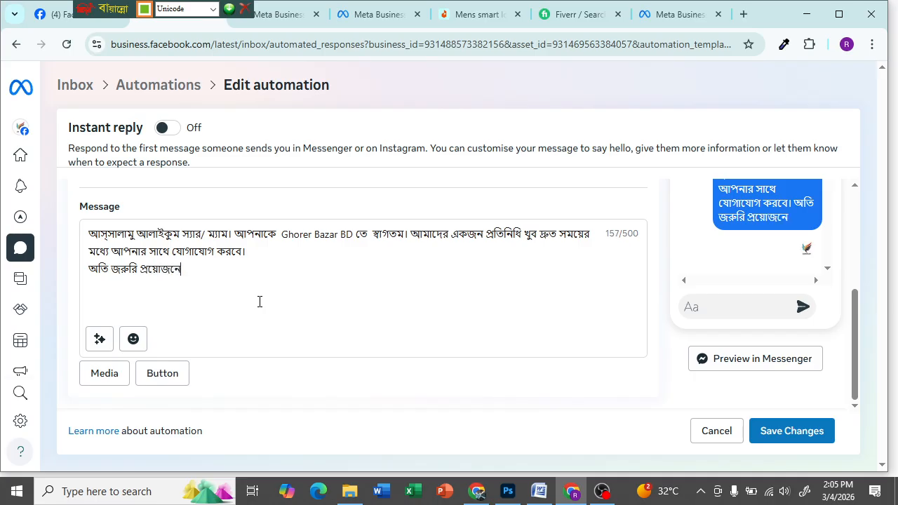
text( যোগাযে)
text(া)
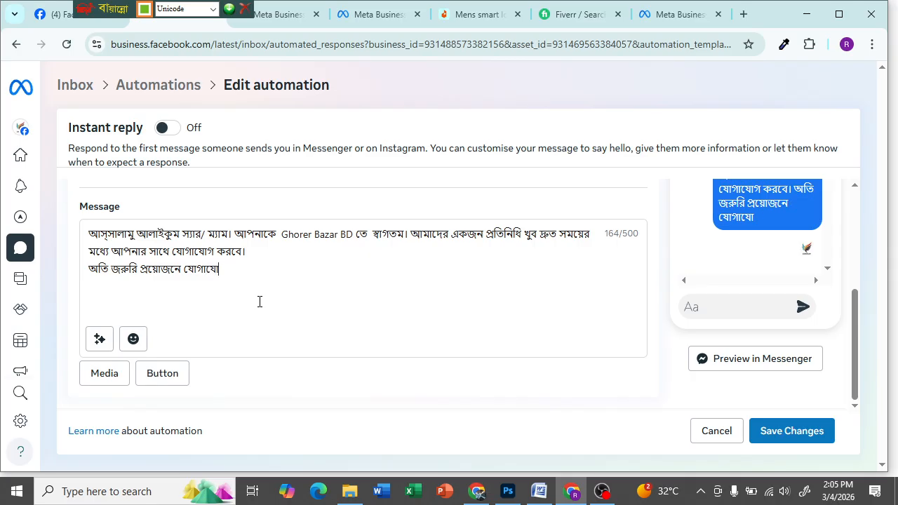
text( করুন)
click(220, 269)
text(গতম)
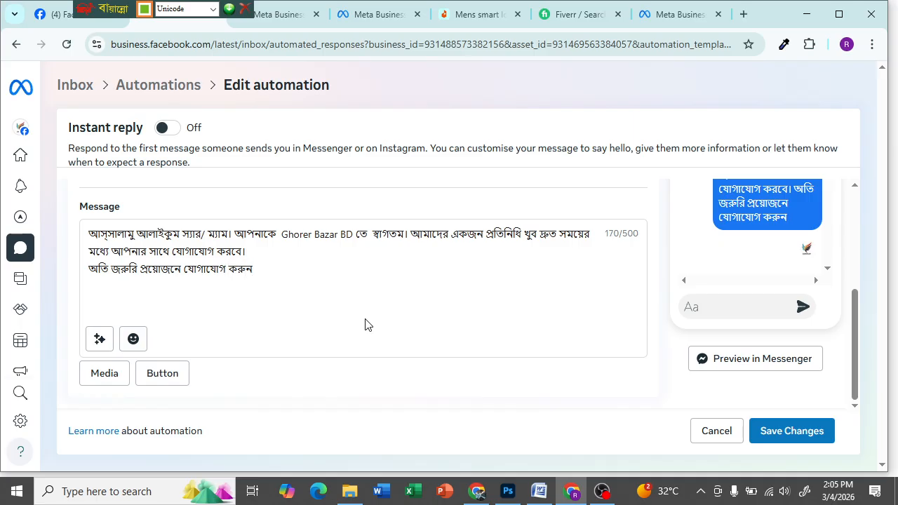
text(।)
key(ctrl+alt+b)
- Add a new 'Contact :' line followed by the business phone number
key(Return)
text(Can)
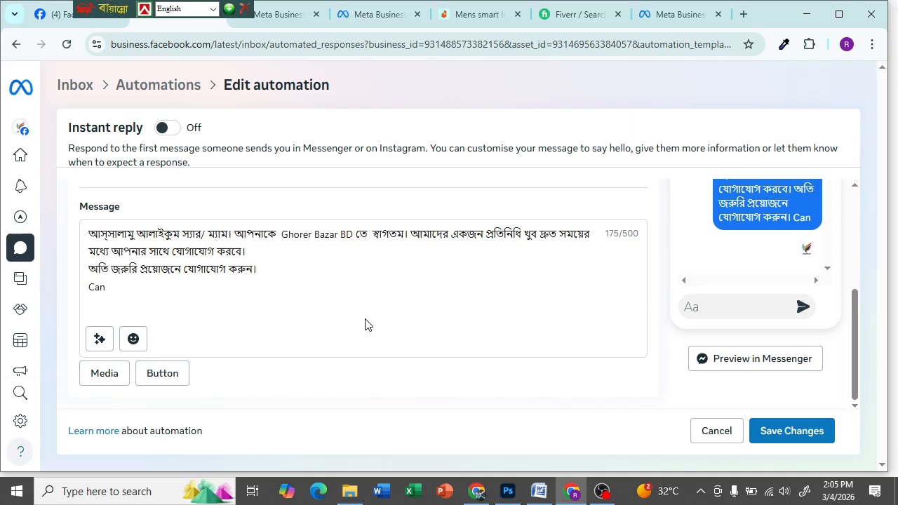
text(tac)
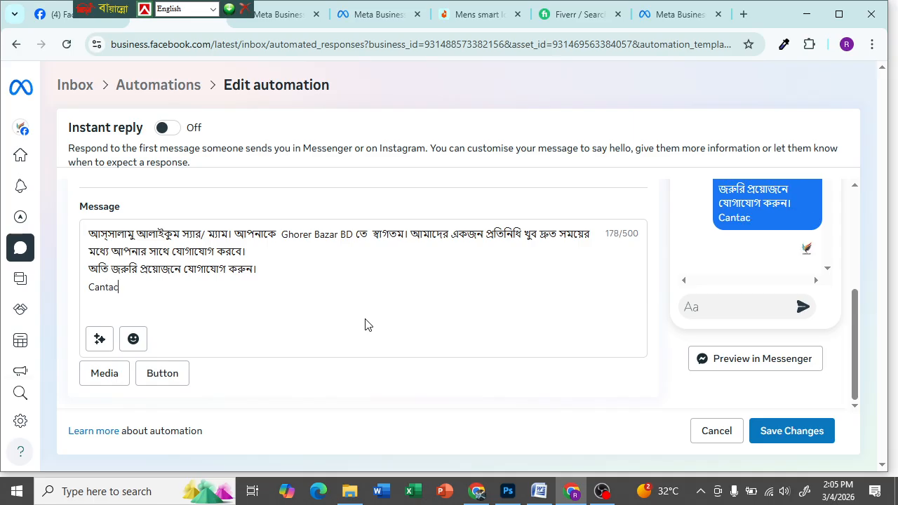
text(t :)
click(94, 288)
key(Delete)
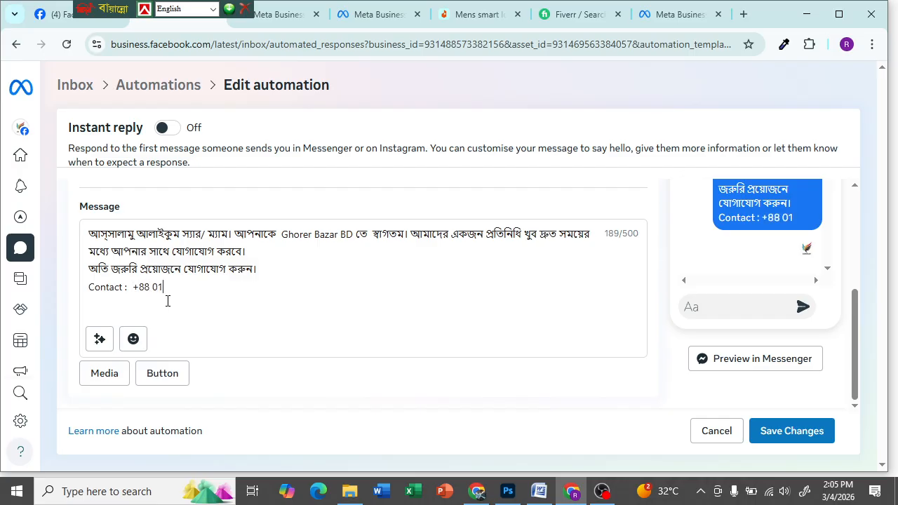
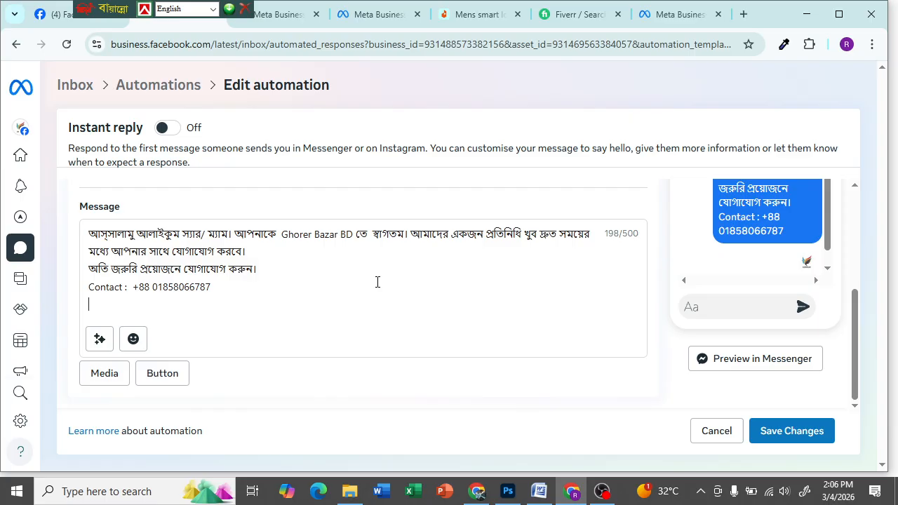
- Start a line below it reading 'Whatssap' with a capital W
key(Return)
text(what)
text(saap)
key(BackSpace)
key(BackSpace)
key(BackSpace)
text(sap)
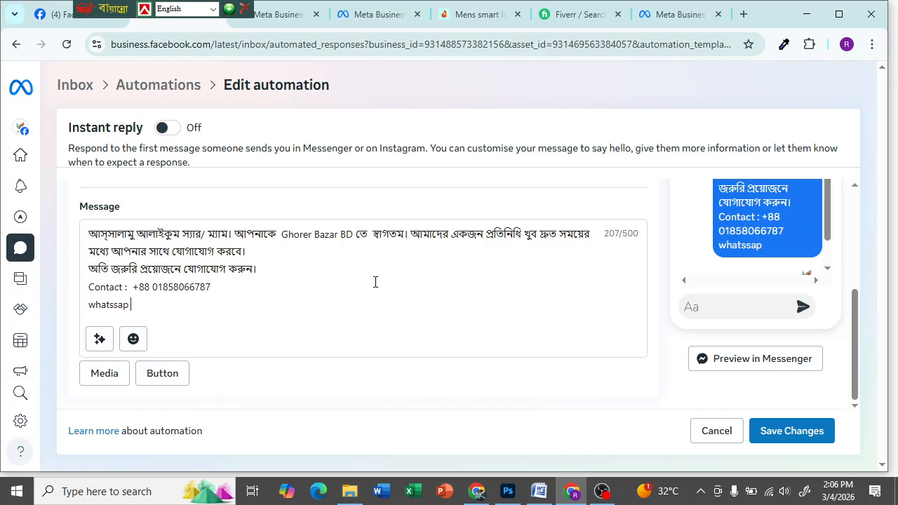
key(Home)
key(Delete)
text(W)
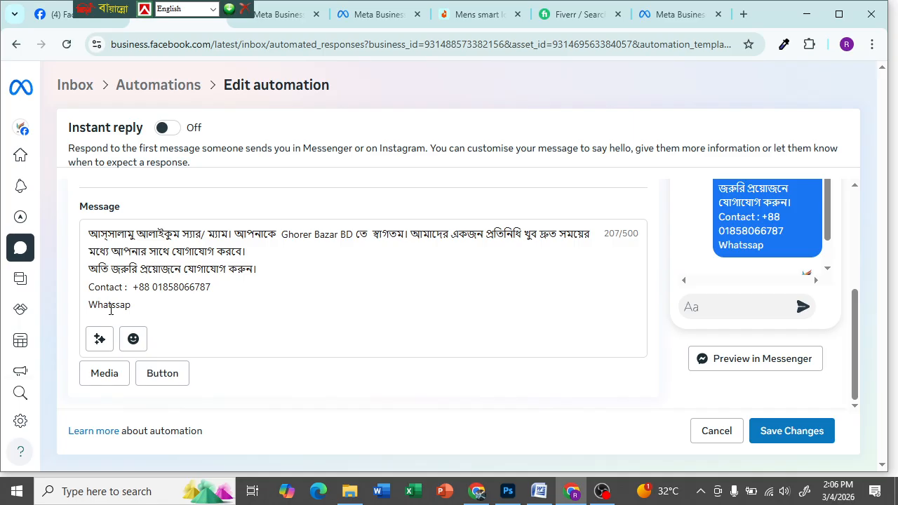
- Correct the WhatsApp label to read 'Whatsapp :'
click(118, 306)
key(BackSpace)
text(a)
key(BackSpace)
key(BackSpace)
text(P)
key(BackSpace)
text(pp)
text( :)
- Copy the Contact line's phone number after 'Whatsapp :' without the extra space
drag(212, 288, 134, 290)
key(ctrl+c)
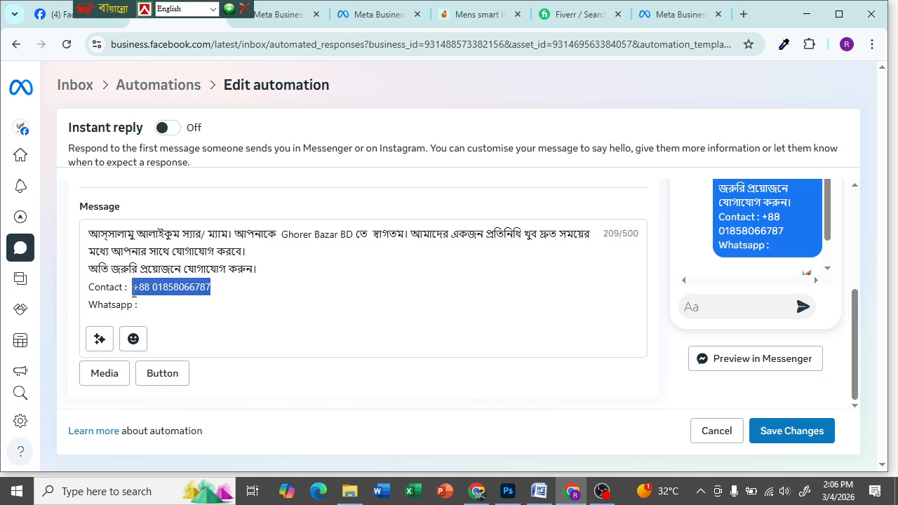
click(174, 307)
key(ctrl+v)
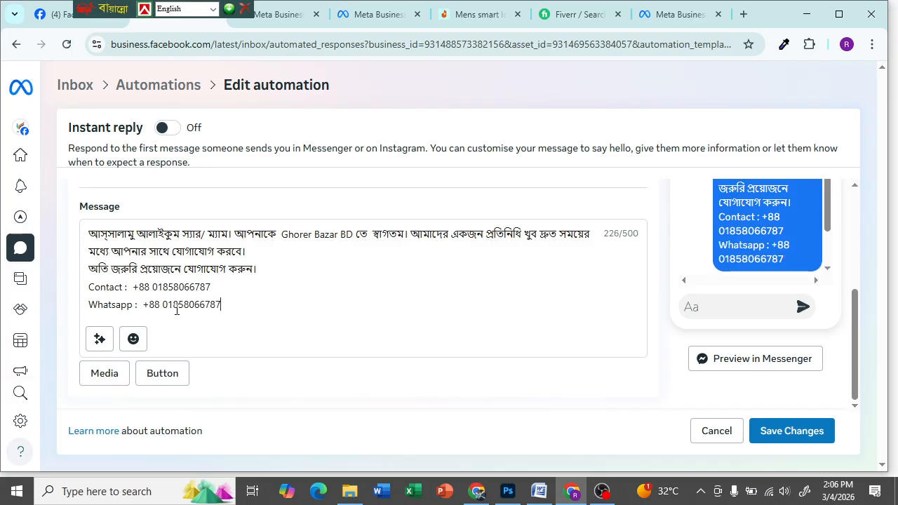
key(BackSpace)
- Add a new line reading 'Email:' followed by the contact e-mail address
click(226, 308)
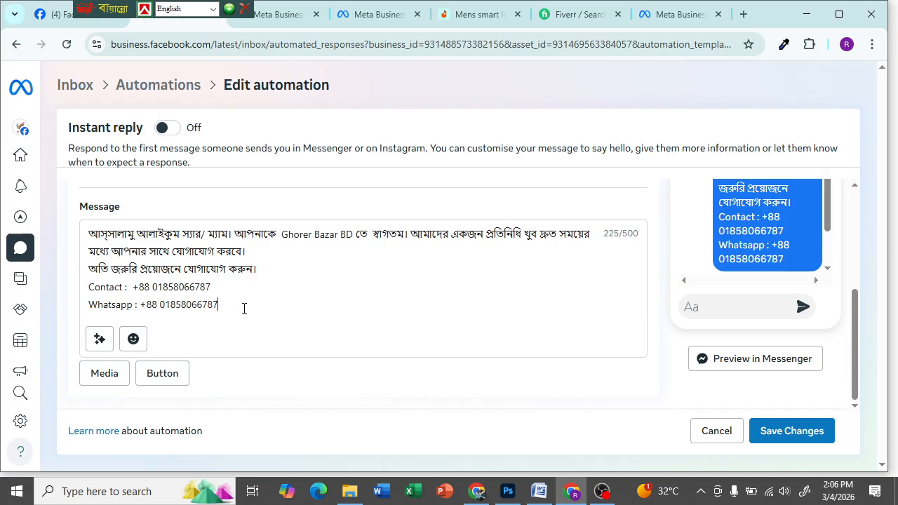
key(Return)
text(Email)
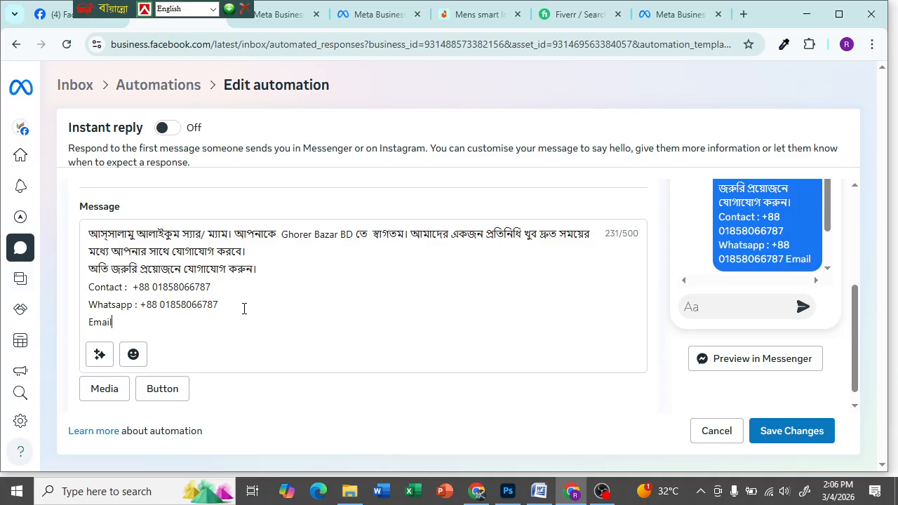
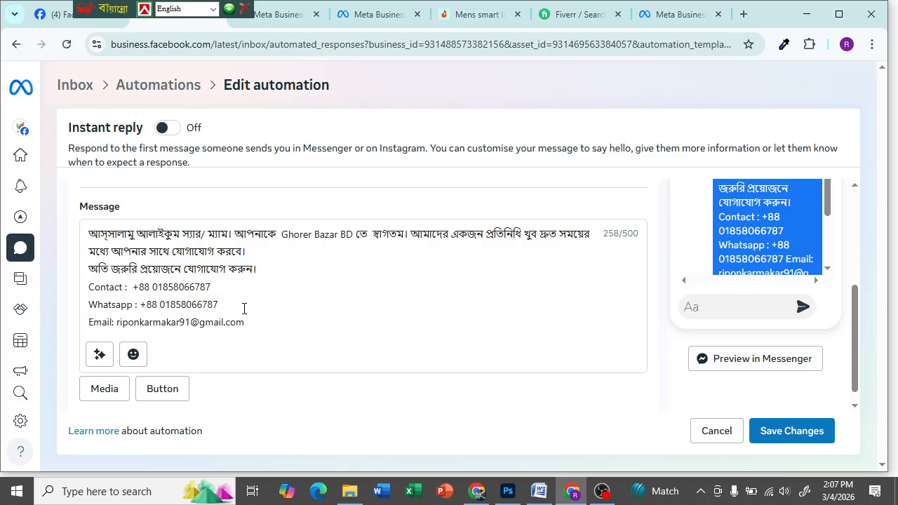
- Add a new line below the Email line, typing 'Website' and then erasing it
key(Return)
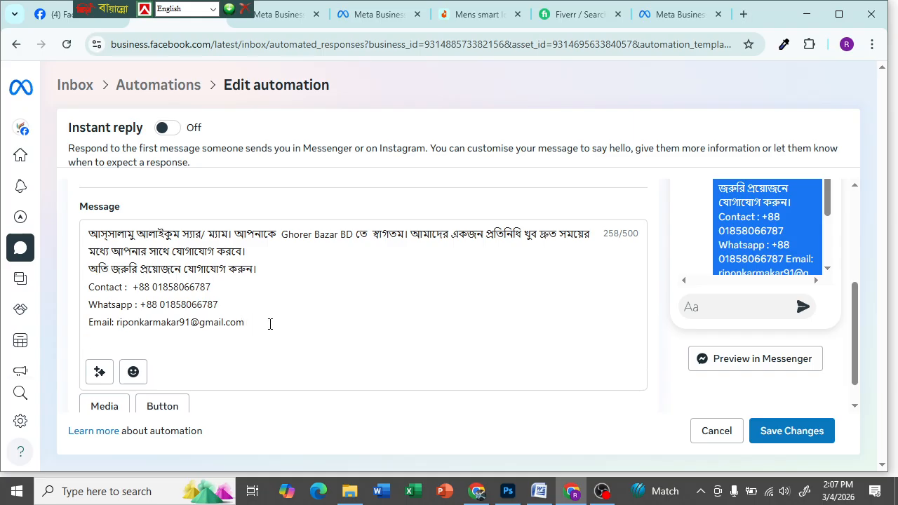
text(Website)
key(BackSpace)
key(BackSpace)
key(BackSpace)
key(BackSpace)
key(BackSpace)
key(BackSpace)
key(BackSpace)
- Review the 258/500 message in the form, then show the Personalise your message options
scroll(218, 337, down, 1)
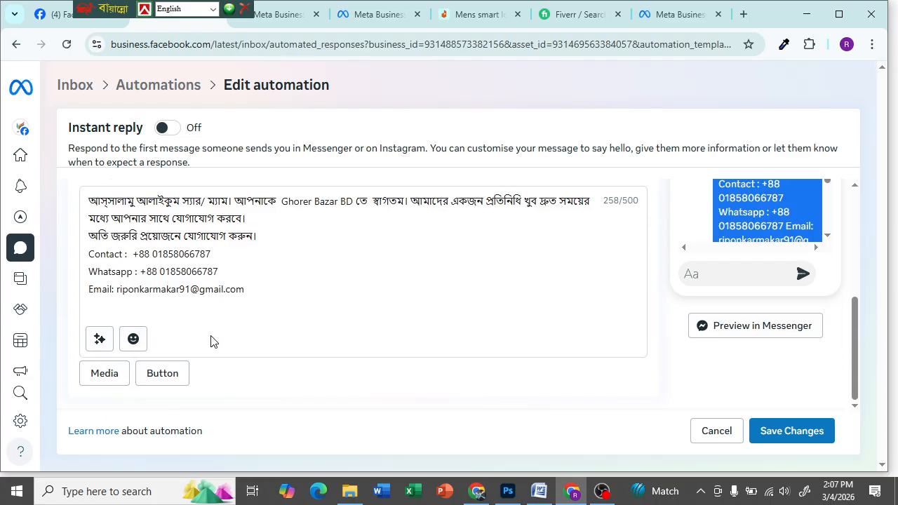
scroll(209, 337, up, 1)
scroll(90, 256, up, 1)
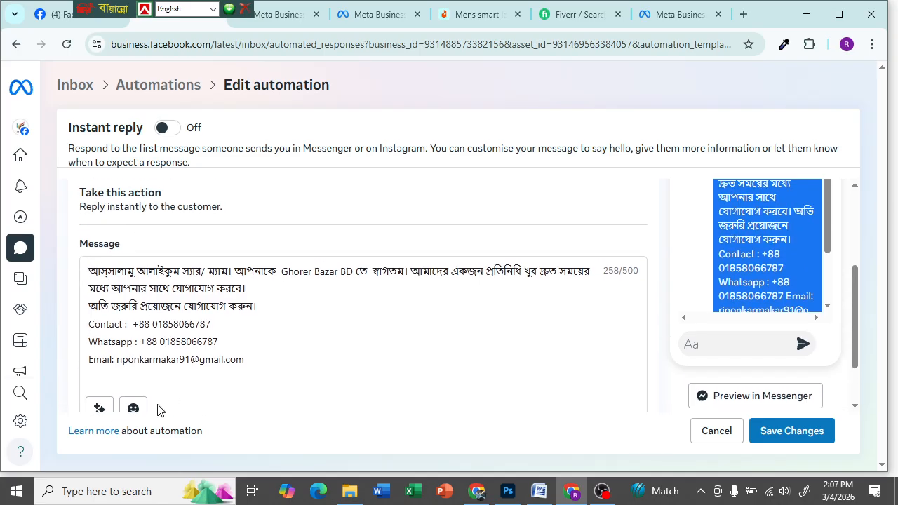
scroll(160, 410, down, 1)
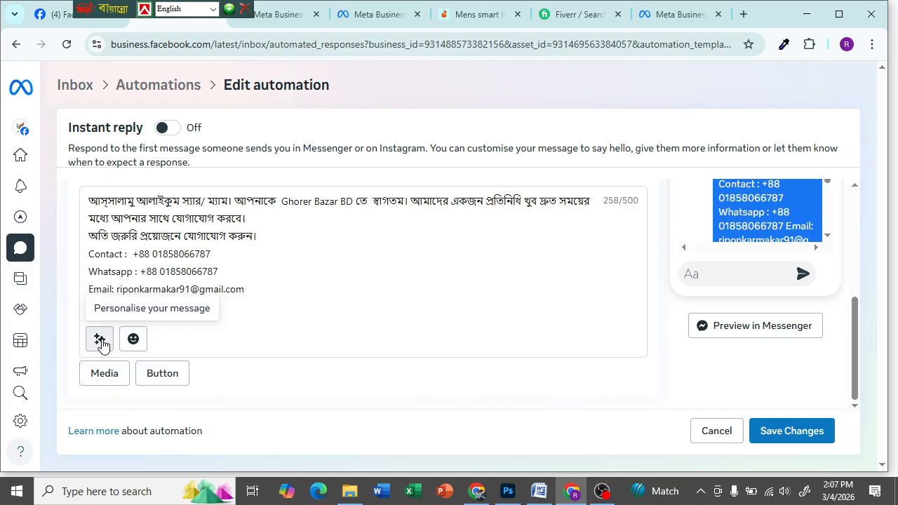
scroll(197, 295, up, 5)
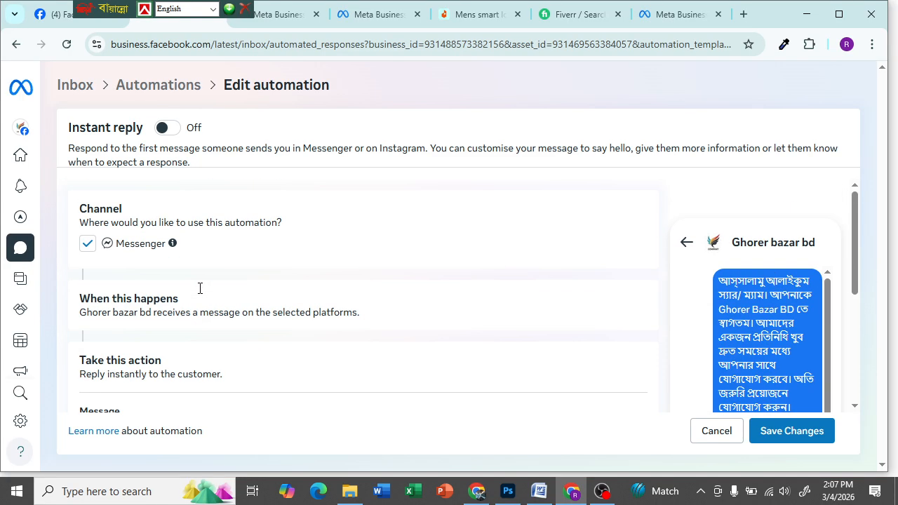
scroll(79, 253, down, 5)
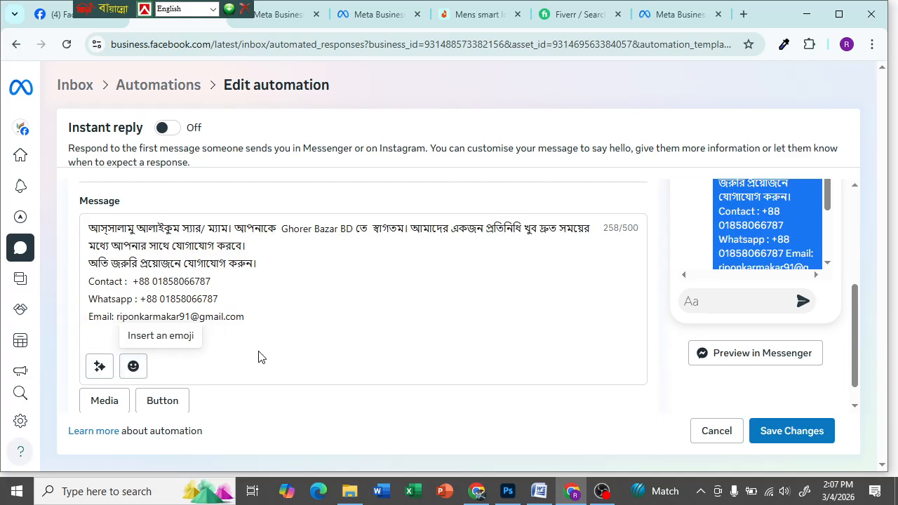
click(100, 366)
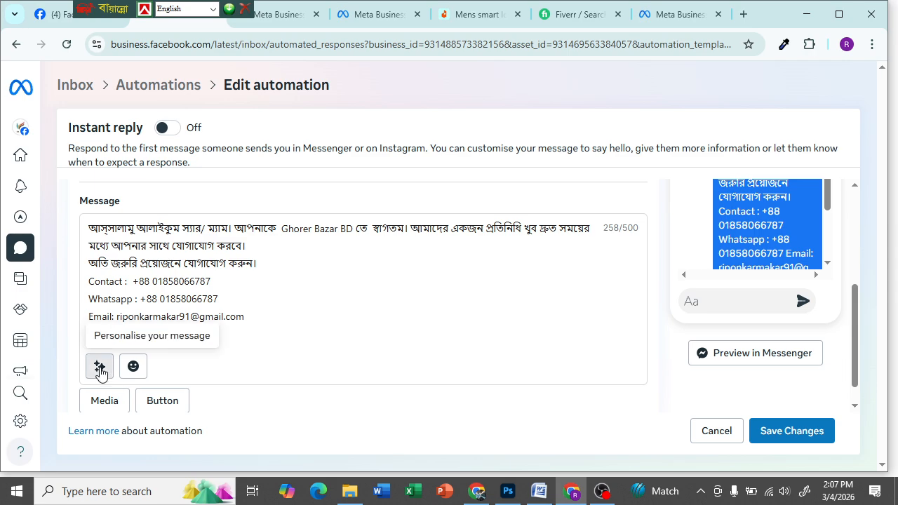
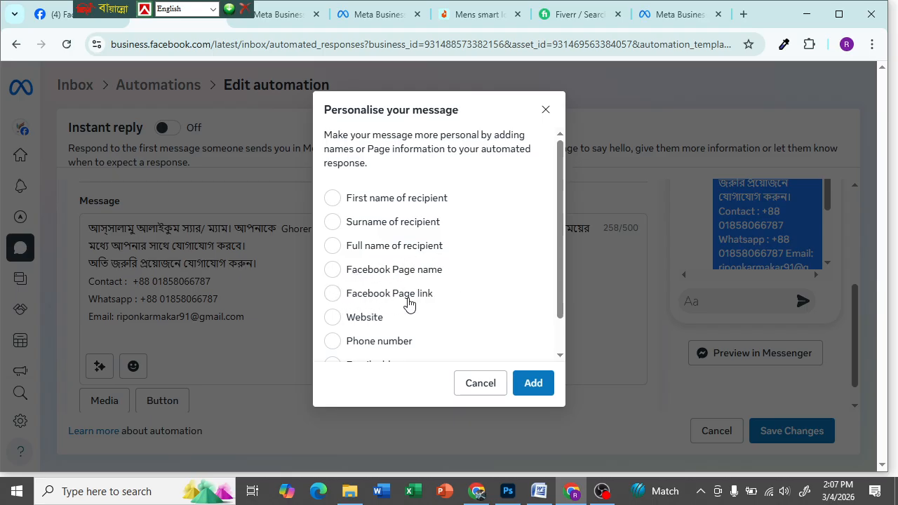
- Insert the 'Full name of recipient' placeholder at the start of the reply message
scroll(430, 324, down, 1)
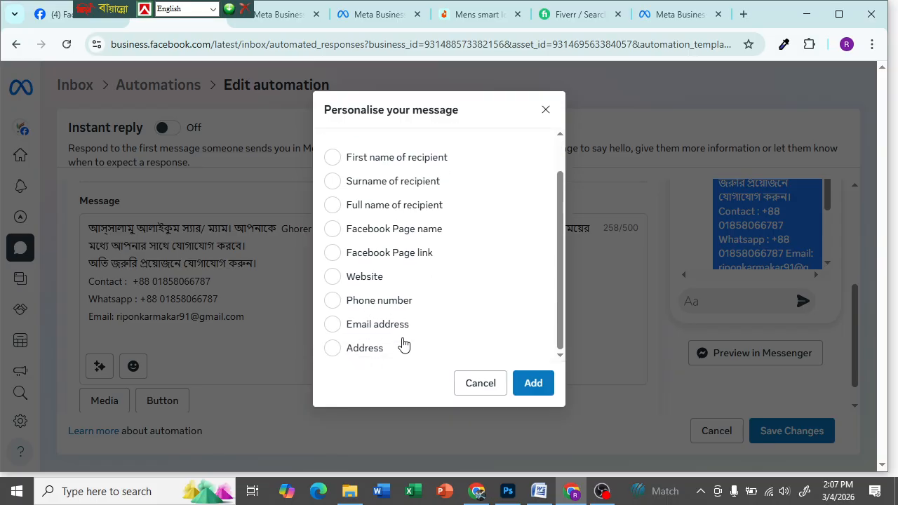
scroll(401, 343, up, 1)
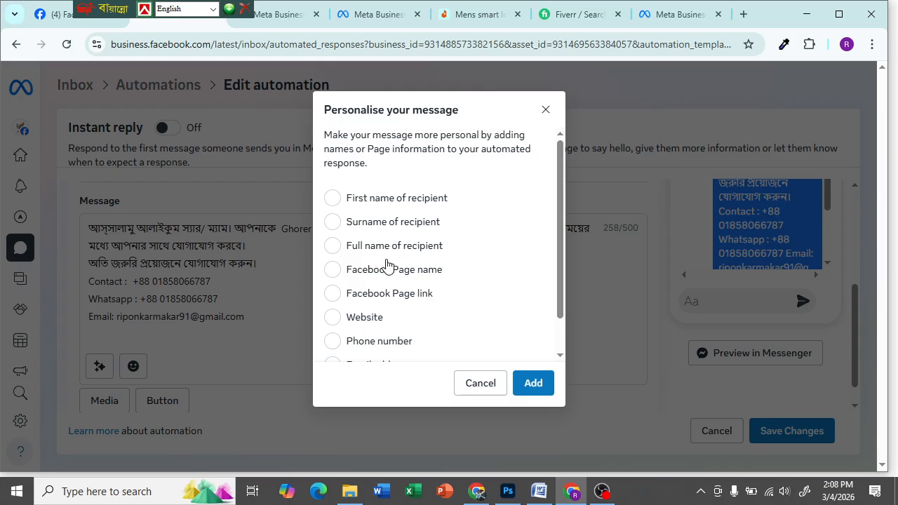
click(339, 250)
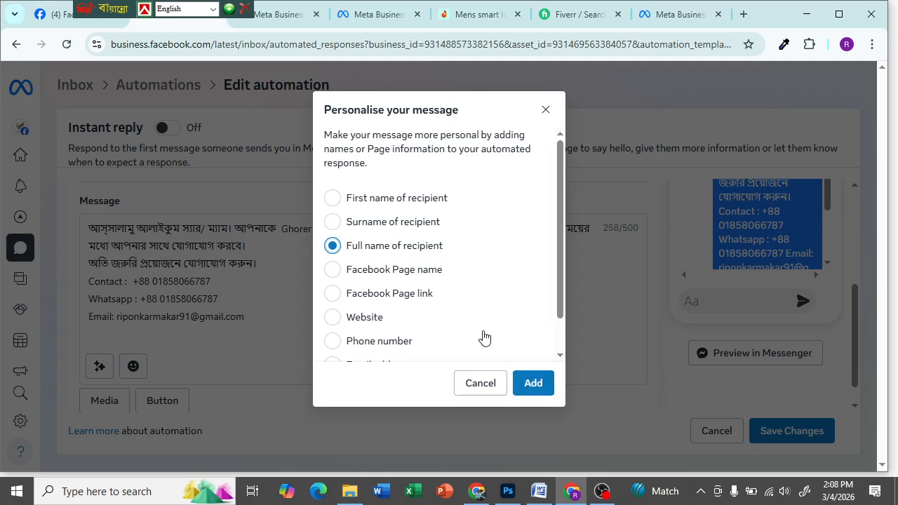
click(531, 386)
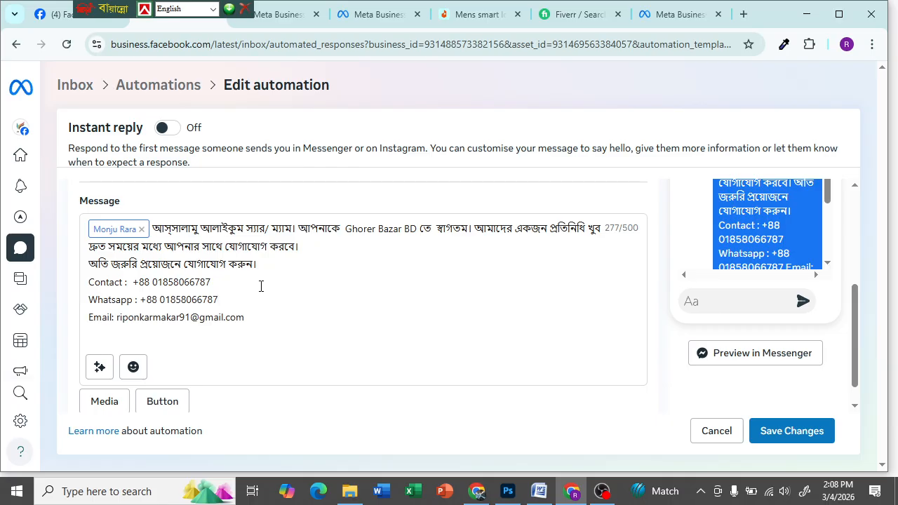
- Reopen the Personalise your message options and cancel without adding anything
scroll(260, 286, down, 1)
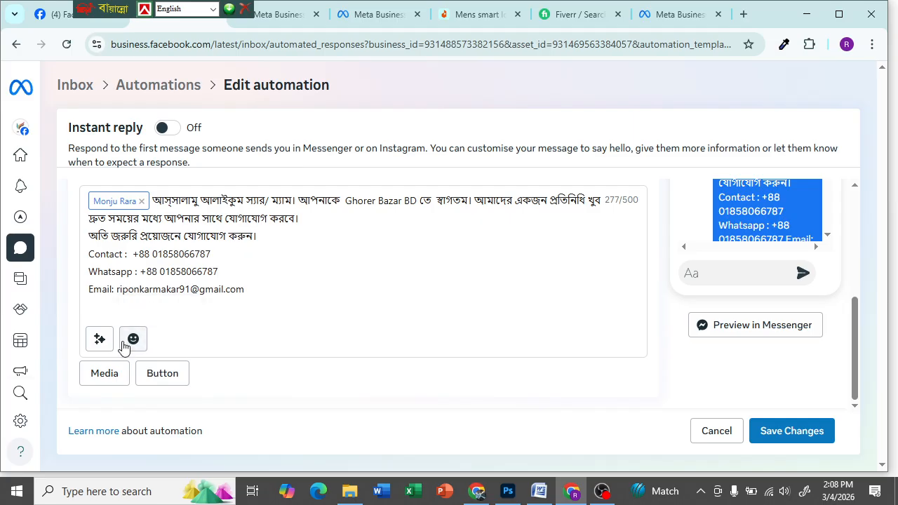
click(99, 339)
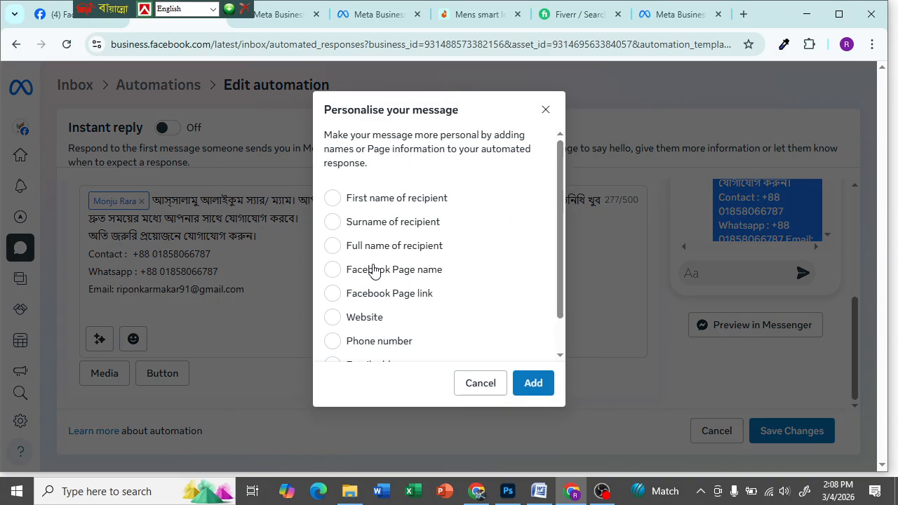
scroll(382, 270, down, 1)
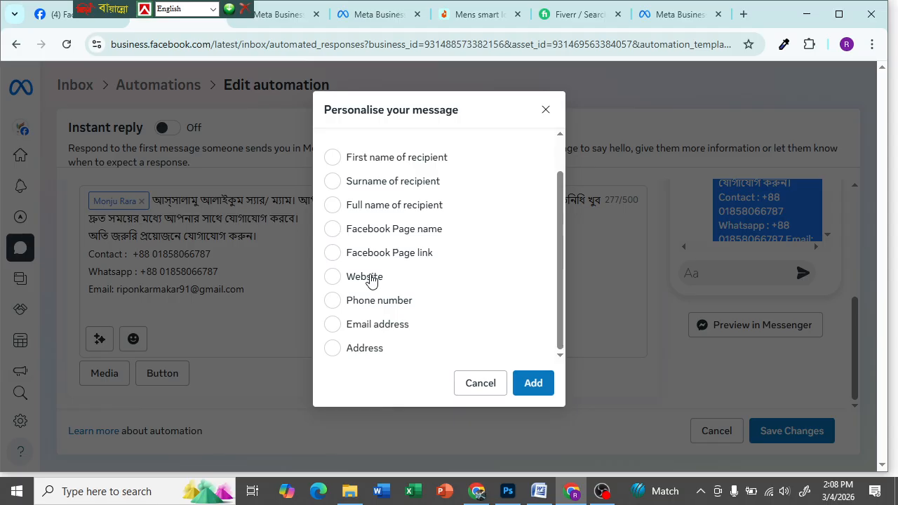
scroll(372, 278, up, 1)
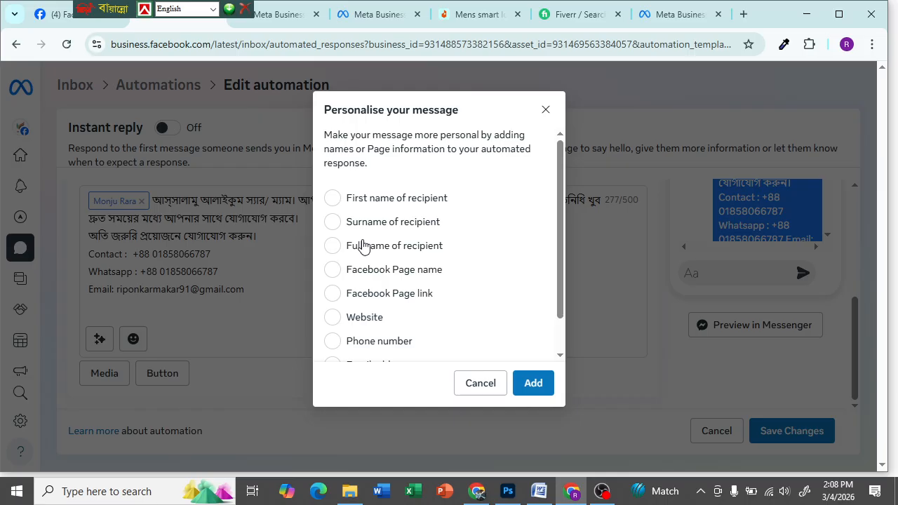
click(482, 392)
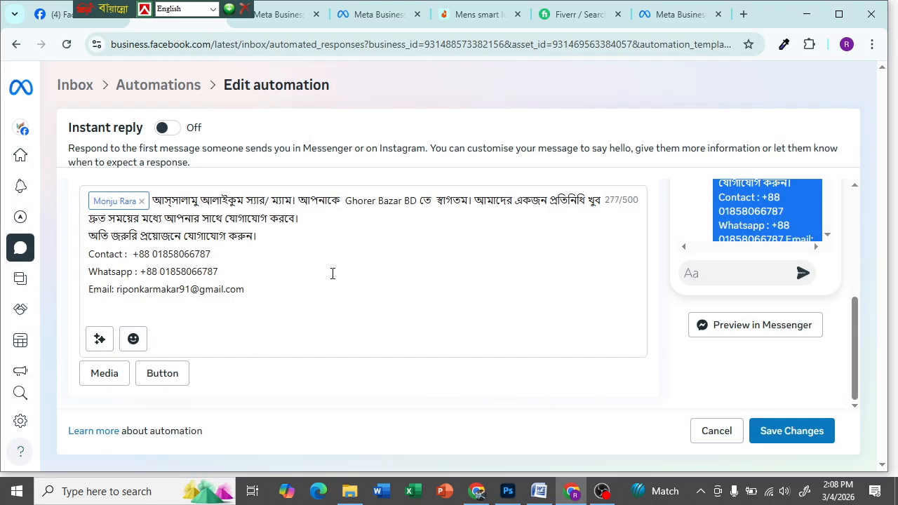
- Insert the ☎ telephone emoji before the Contact line
click(133, 339)
click(437, 281)
scroll(147, 287, up, 3)
scroll(124, 349, down, 2)
scroll(124, 348, down, 1)
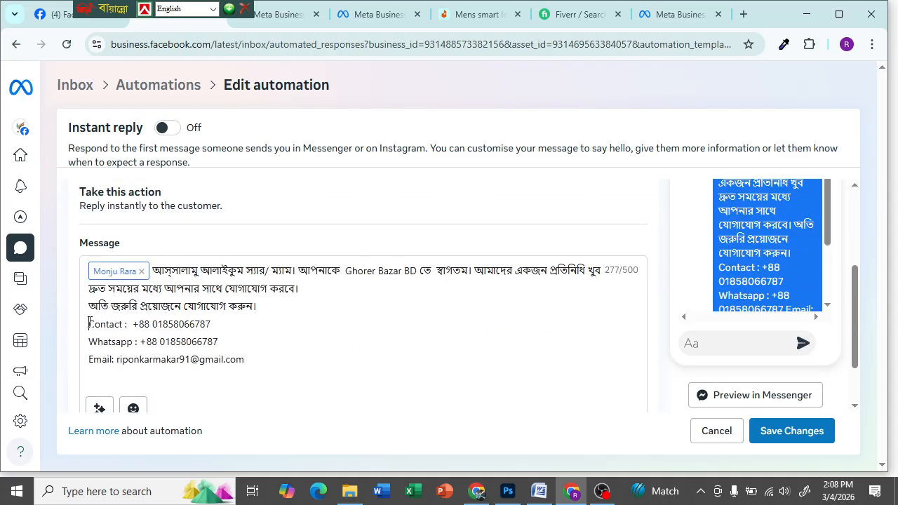
click(134, 408)
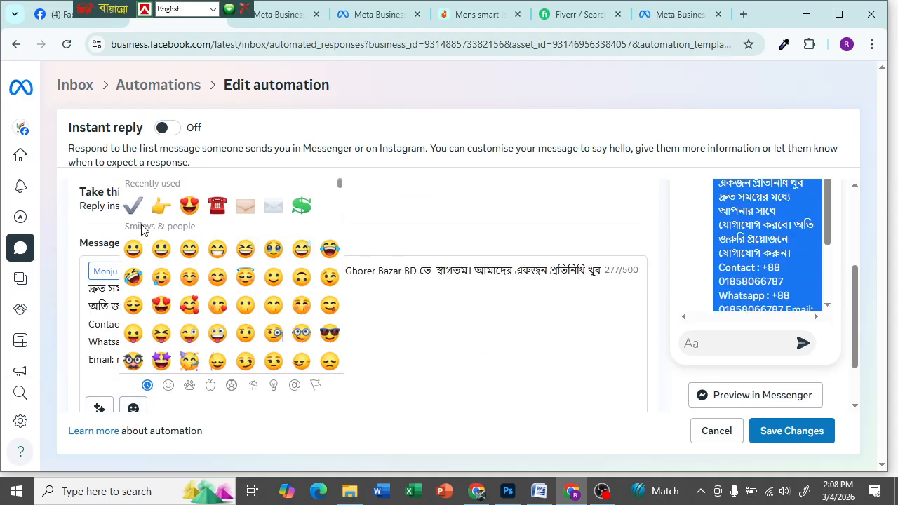
click(217, 210)
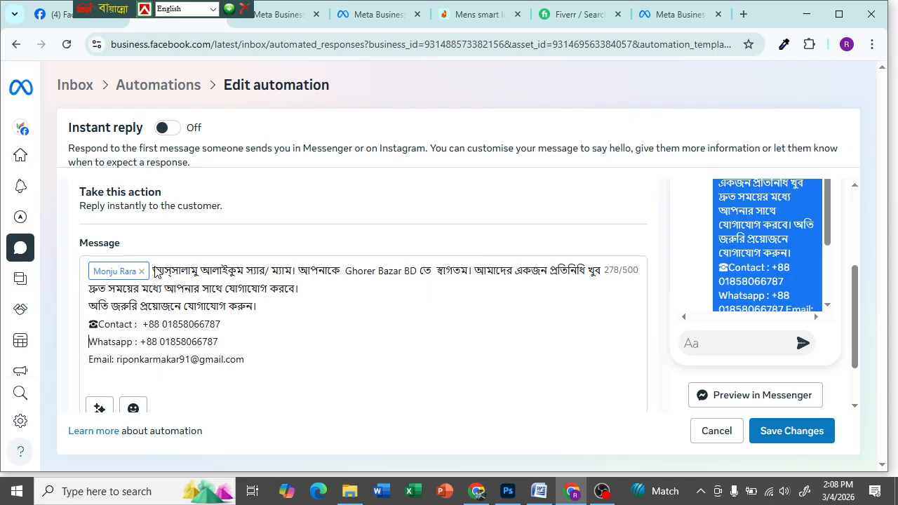
- Browse the emoji picker's smileys and animals categories, then close it without inserting anything
click(134, 408)
scroll(238, 237, down, 3)
scroll(211, 235, up, 3)
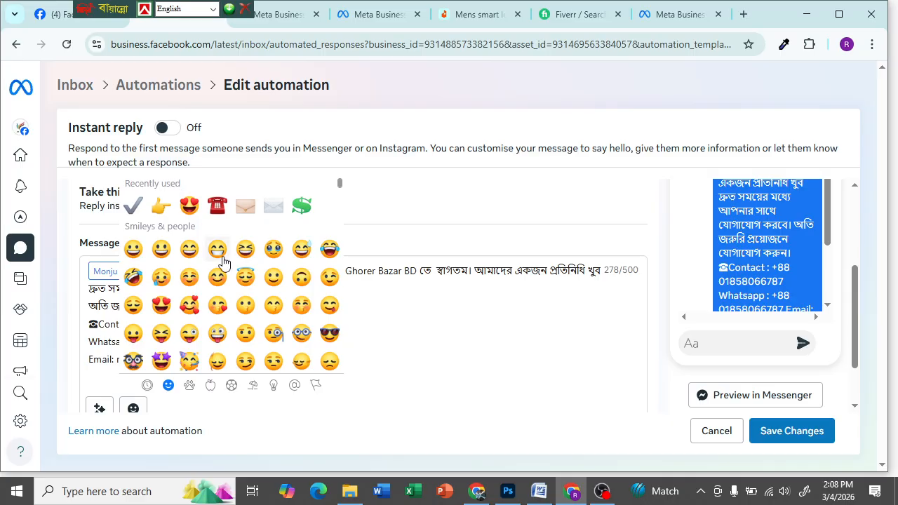
scroll(221, 261, down, 2)
scroll(222, 261, down, 15)
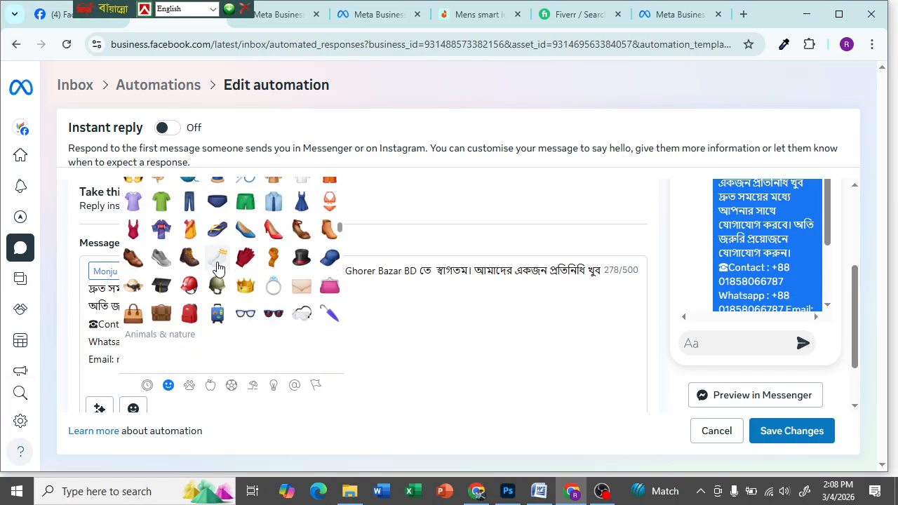
scroll(217, 274, down, 10)
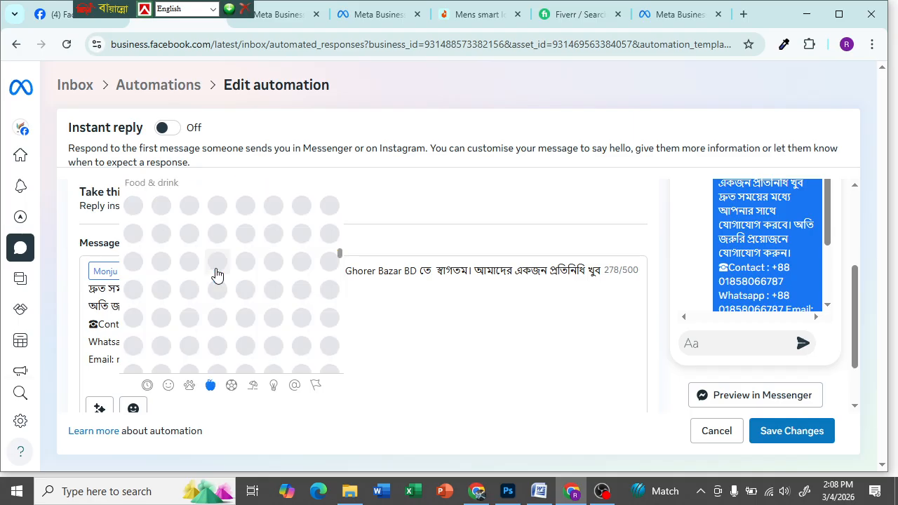
scroll(172, 390, up, 1)
click(168, 385)
click(187, 387)
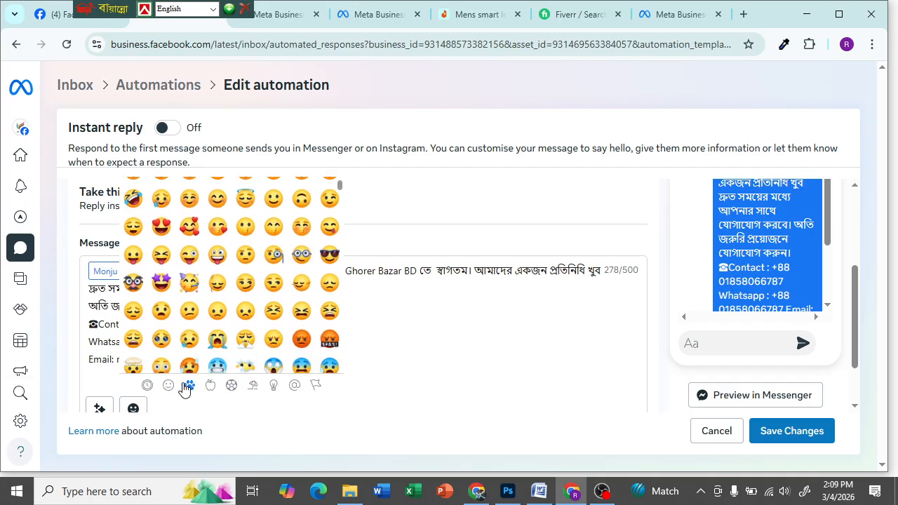
scroll(245, 309, up, 2)
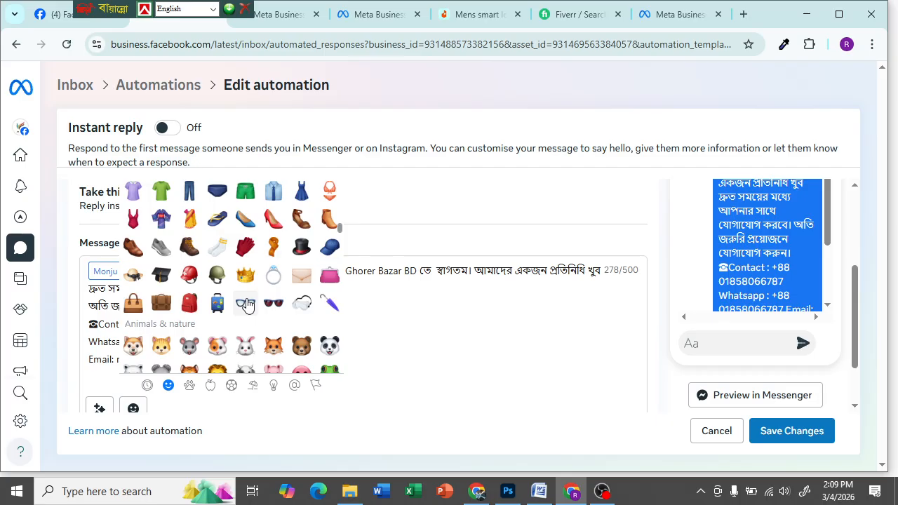
scroll(242, 312, up, 3)
click(459, 353)
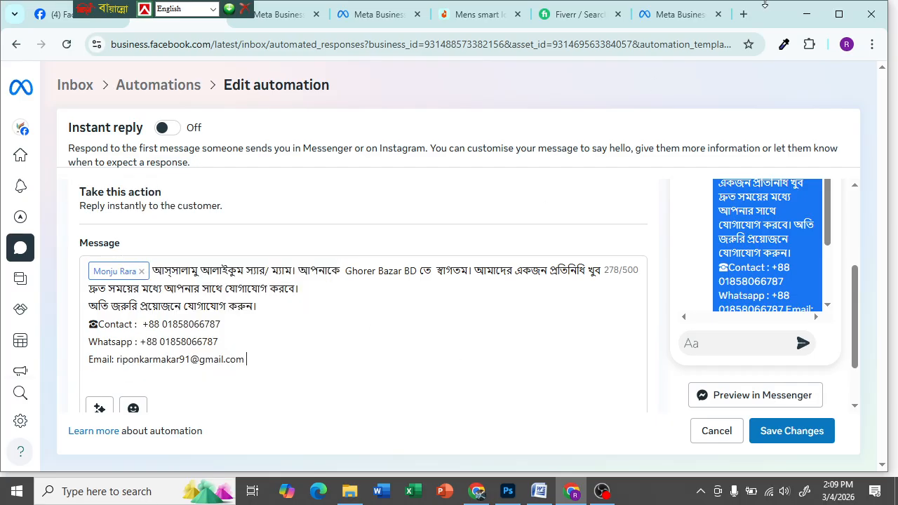
click(744, 15)
- Load emojiterra.com in the new browser tab
click(355, 42)
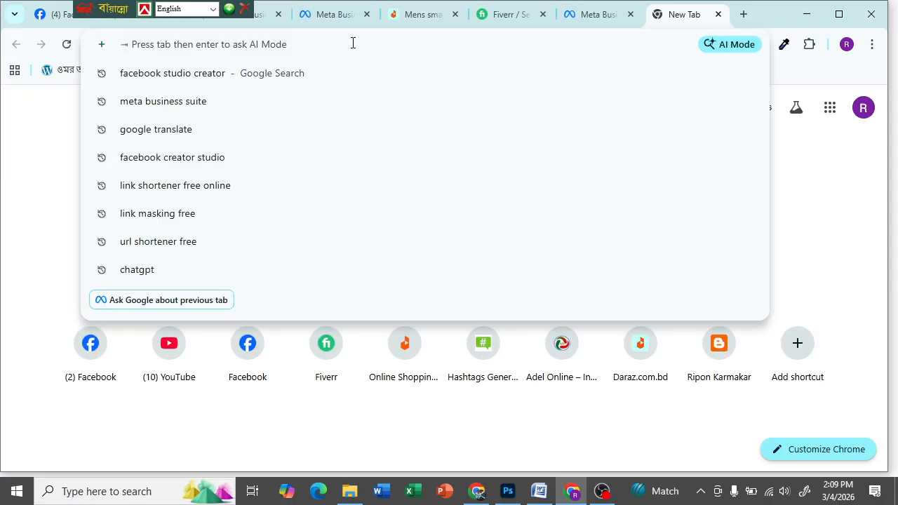
text(em)
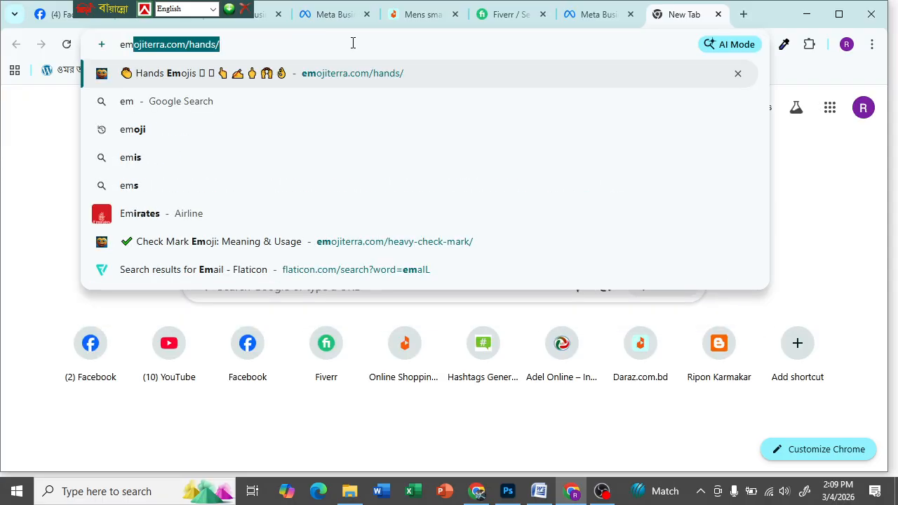
key(Right)
key(BackSpace)
key(BackSpace)
key(BackSpace)
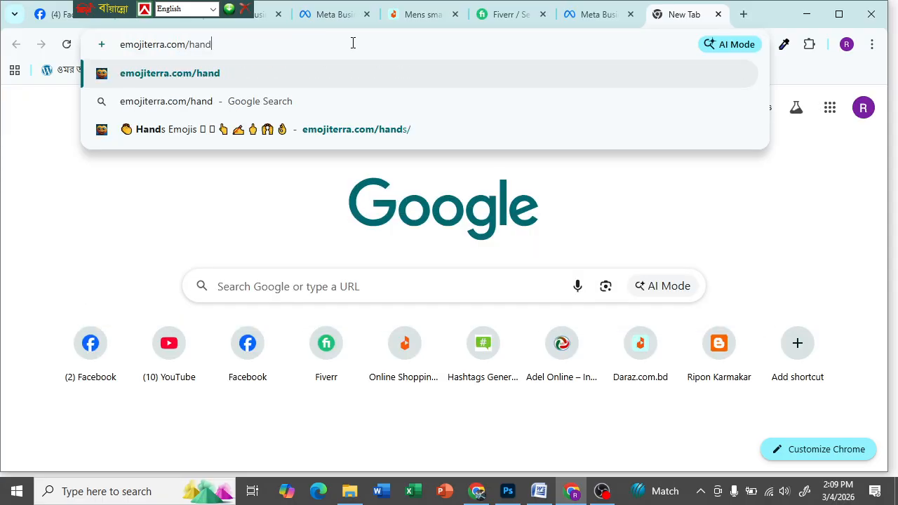
key(F12)
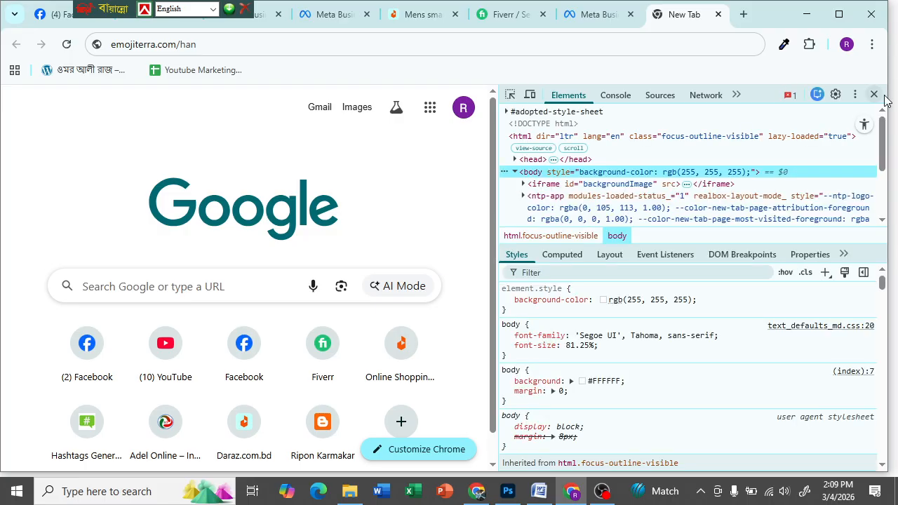
click(874, 94)
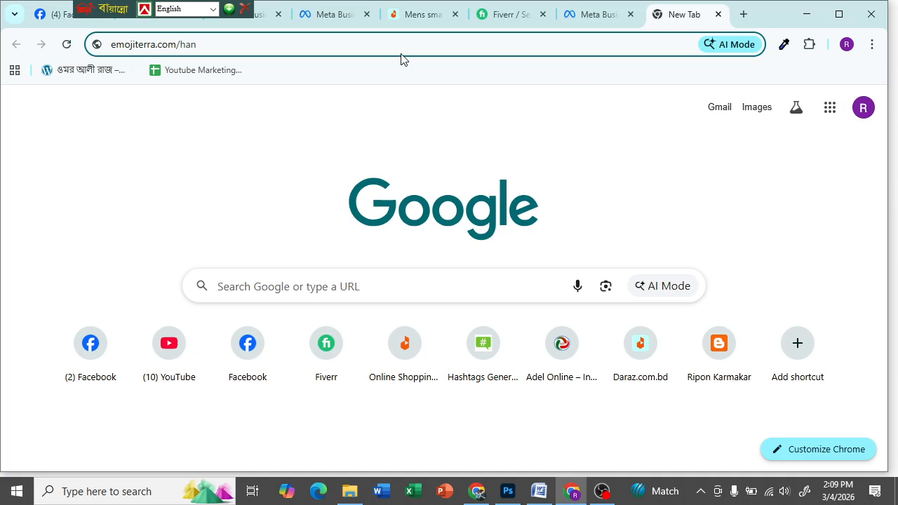
key(BackSpace)
key(BackSpace)
key(BackSpace)
key(BackSpace)
key(BackSpace)
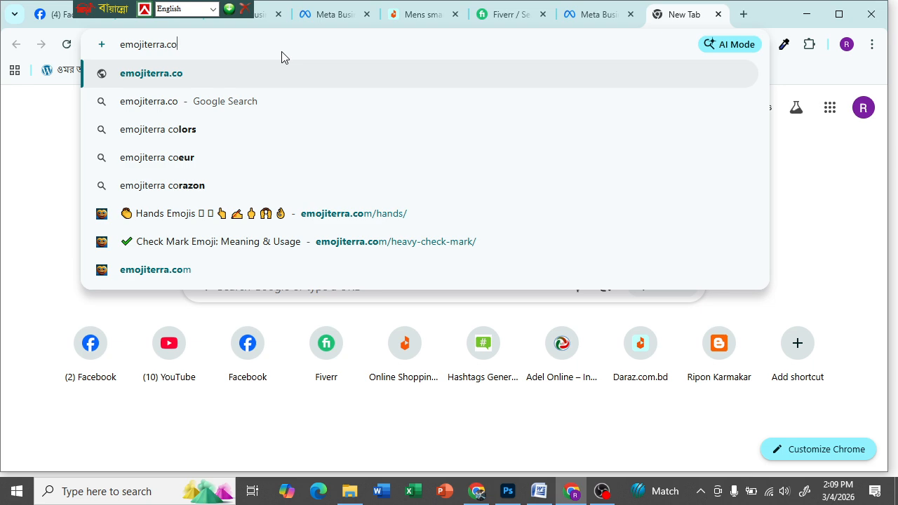
text(m)
key(Delete)
key(Return)
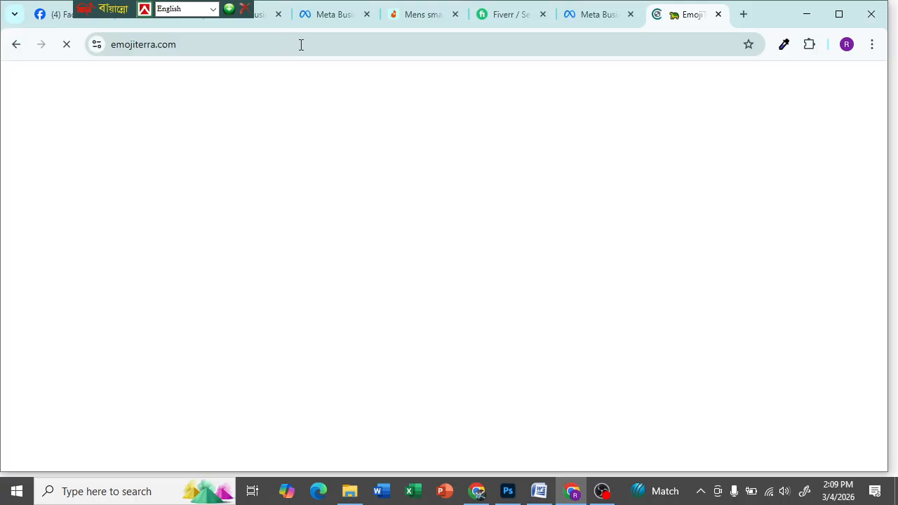
- Search EmojiTerra for 'whatsapp' and review the Mobile Phone With Arrow result
scroll(393, 195, down, 2)
scroll(376, 215, up, 2)
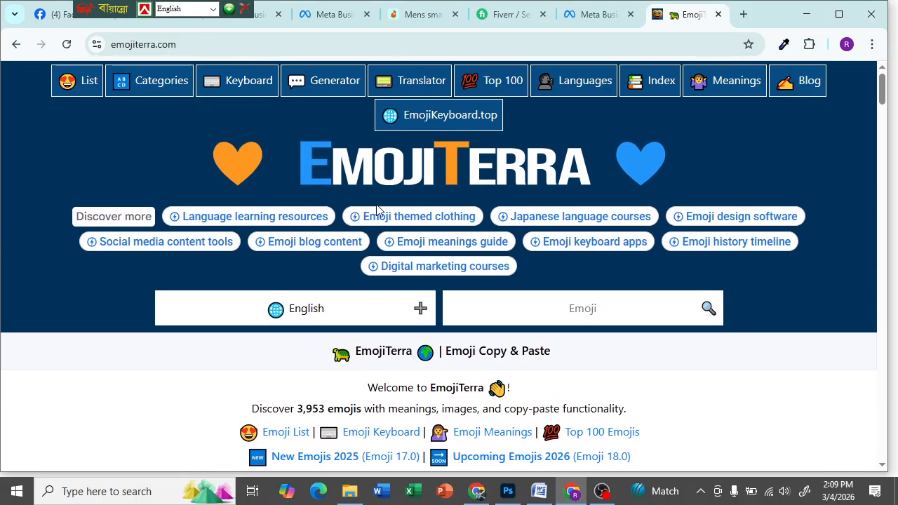
scroll(377, 209, down, 4)
scroll(379, 209, down, 3)
scroll(381, 208, up, 4)
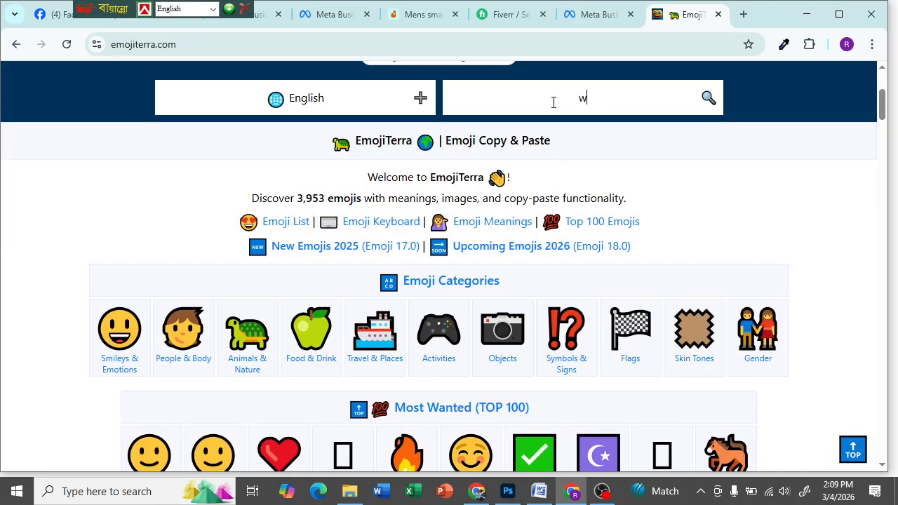
text(tsapp)
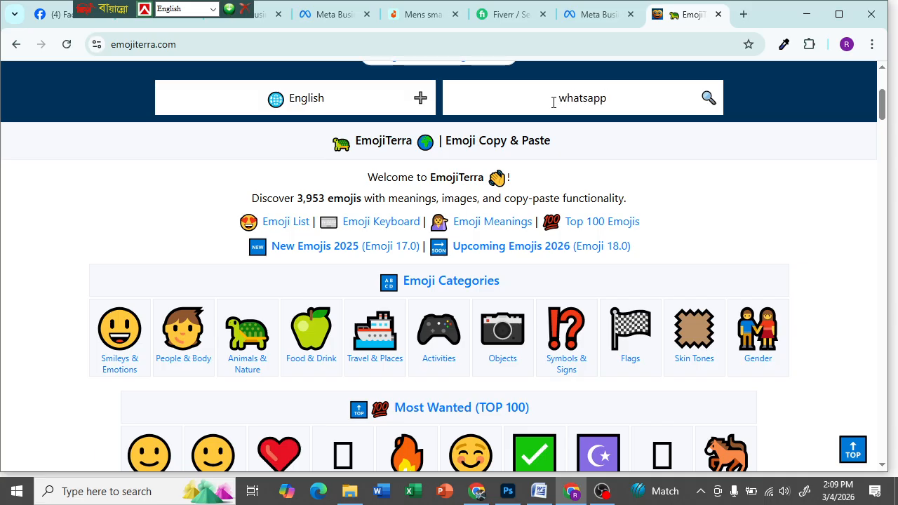
key(Return)
scroll(387, 252, down, 2)
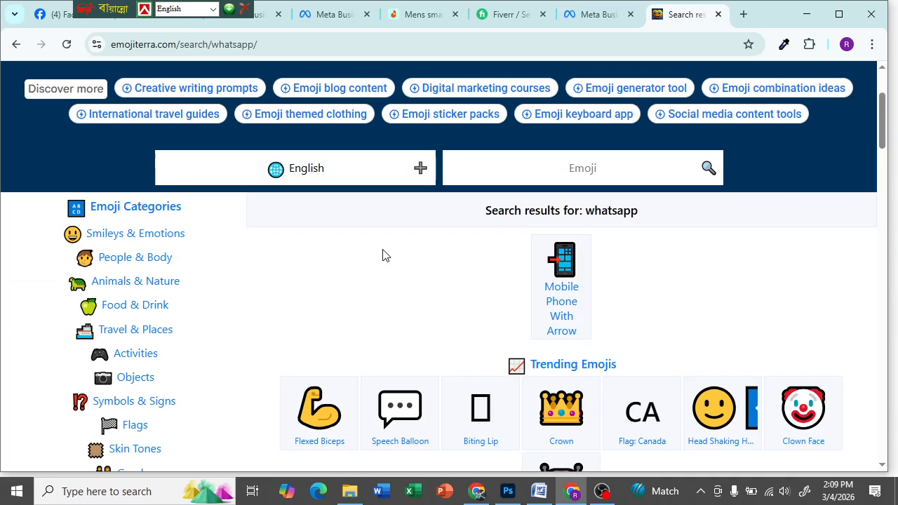
scroll(387, 251, down, 10)
scroll(251, 317, down, 8)
scroll(94, 287, up, 20)
scroll(175, 210, down, 3)
scroll(156, 231, up, 3)
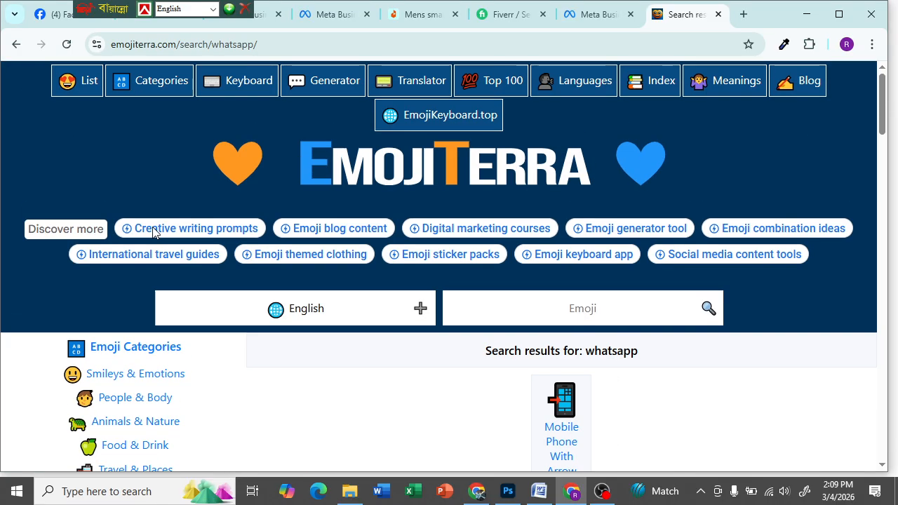
- Switch back to the Ghorer bazar bd Facebook page tab
click(540, 311)
scroll(239, 407, down, 20)
scroll(236, 388, up, 20)
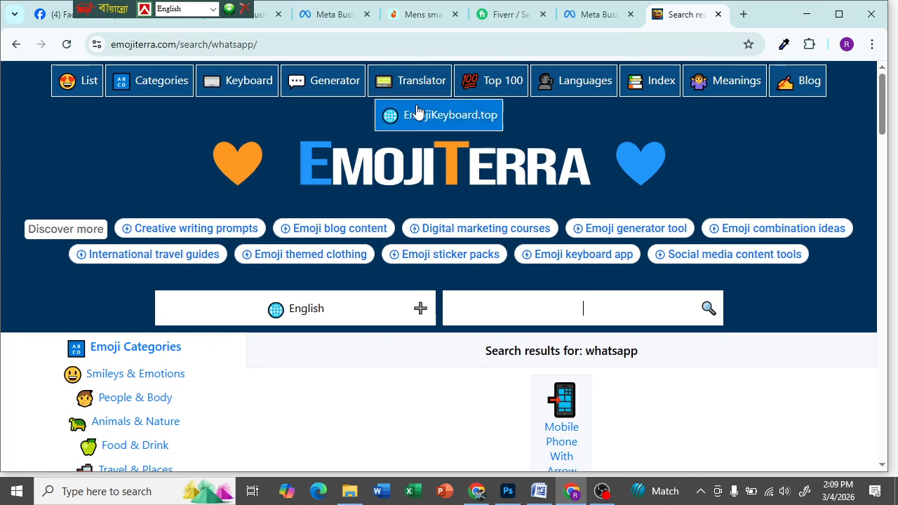
drag(100, 11, 417, 2)
click(84, 11)
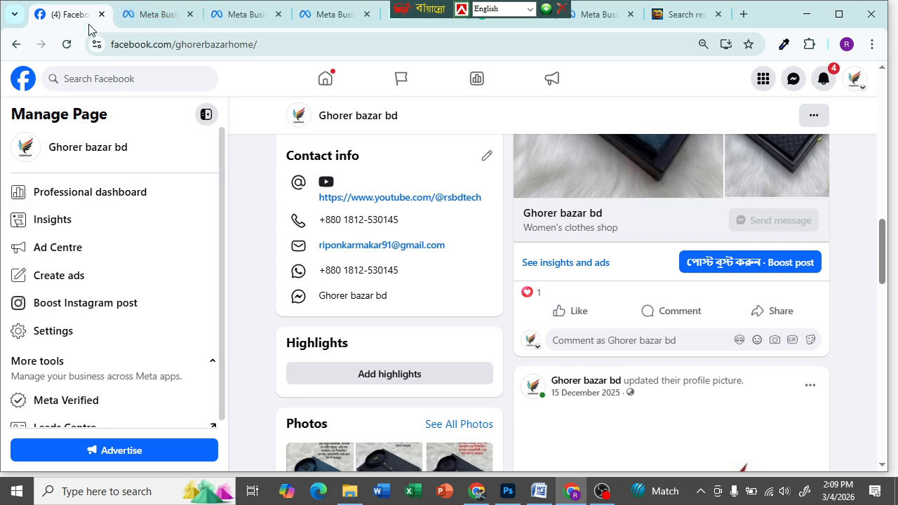
- Insert a 📞 telephone receiver emoji before the Whatsapp line
click(156, 14)
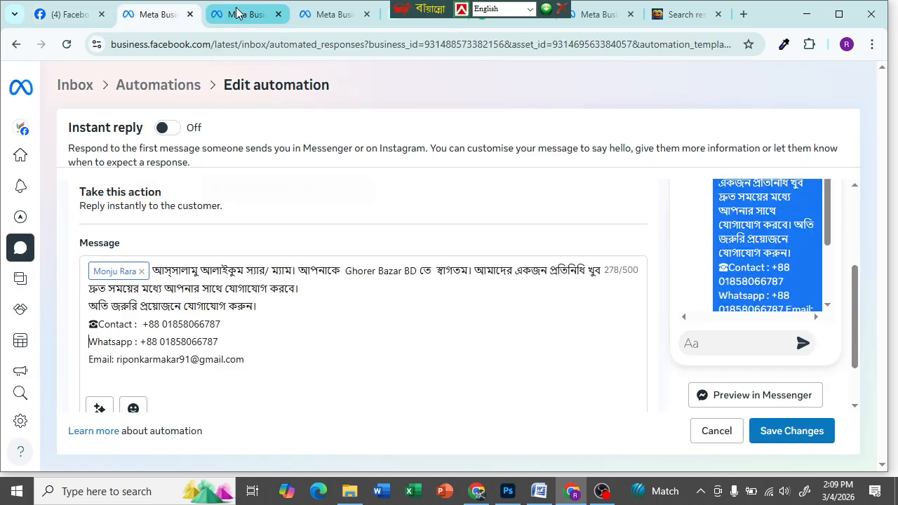
click(134, 409)
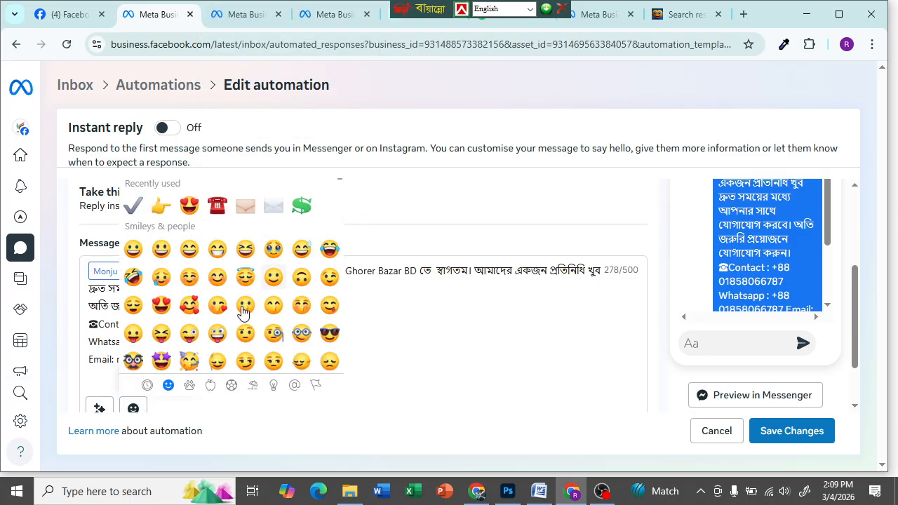
scroll(195, 246, down, 5)
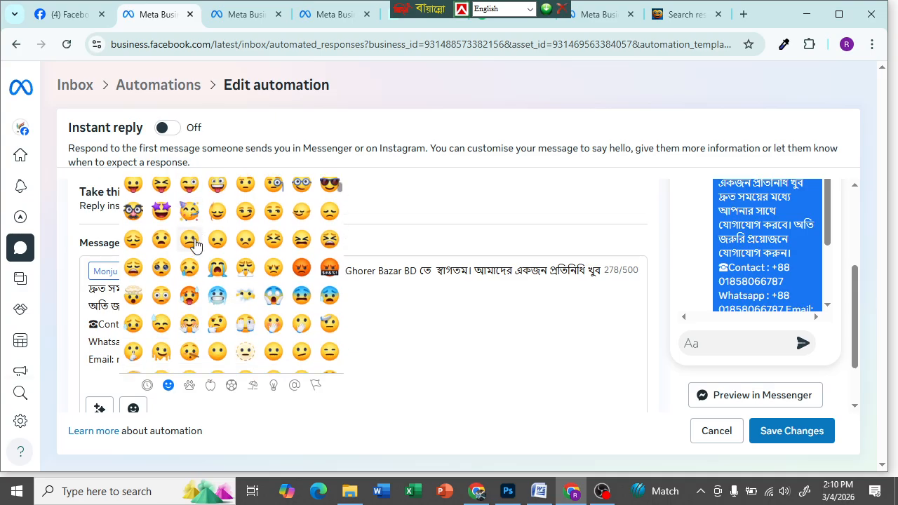
scroll(195, 245, down, 10)
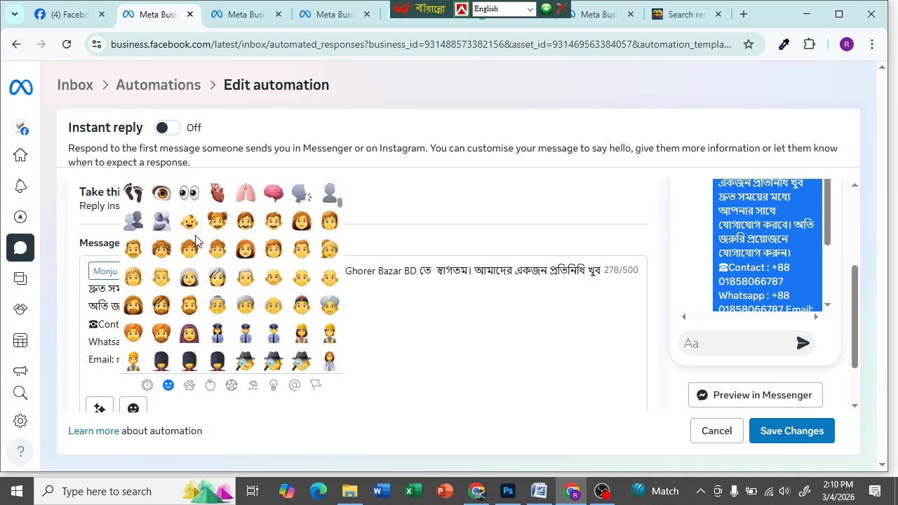
scroll(195, 242, down, 10)
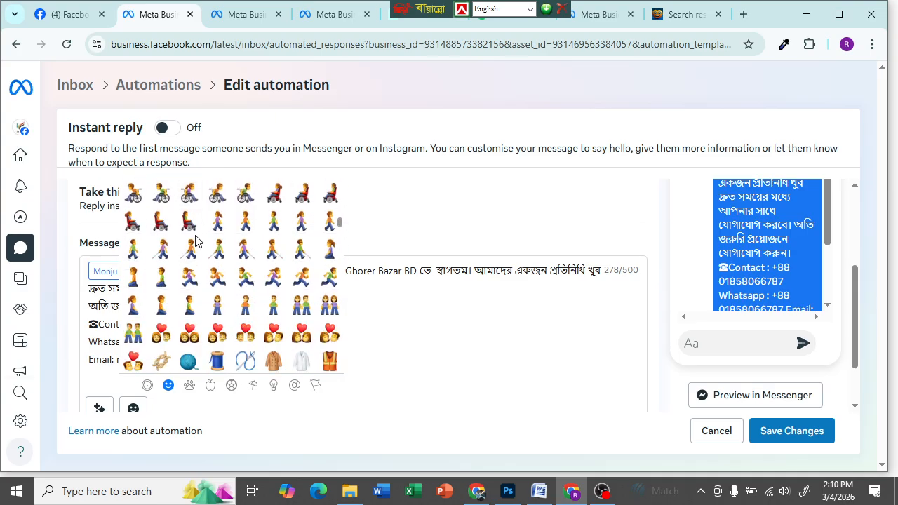
scroll(195, 242, down, 2)
scroll(195, 241, down, 8)
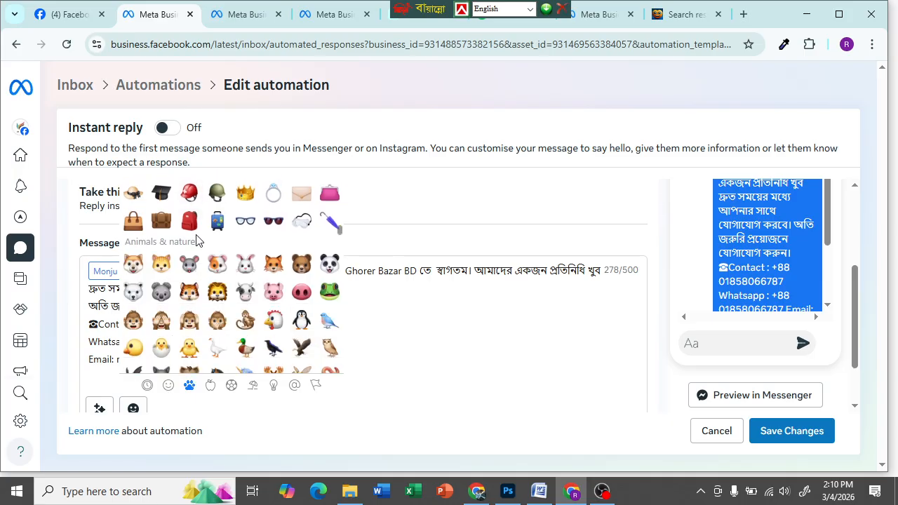
scroll(196, 244, down, 12)
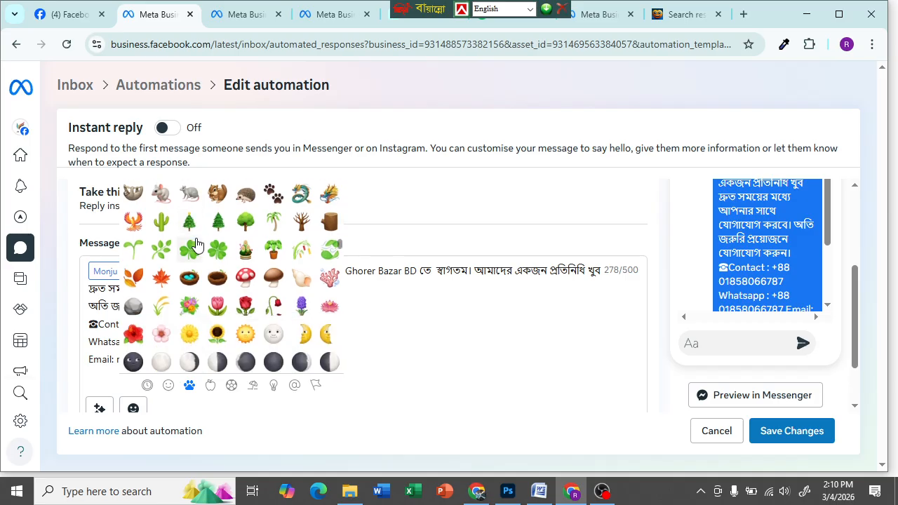
scroll(199, 242, down, 12)
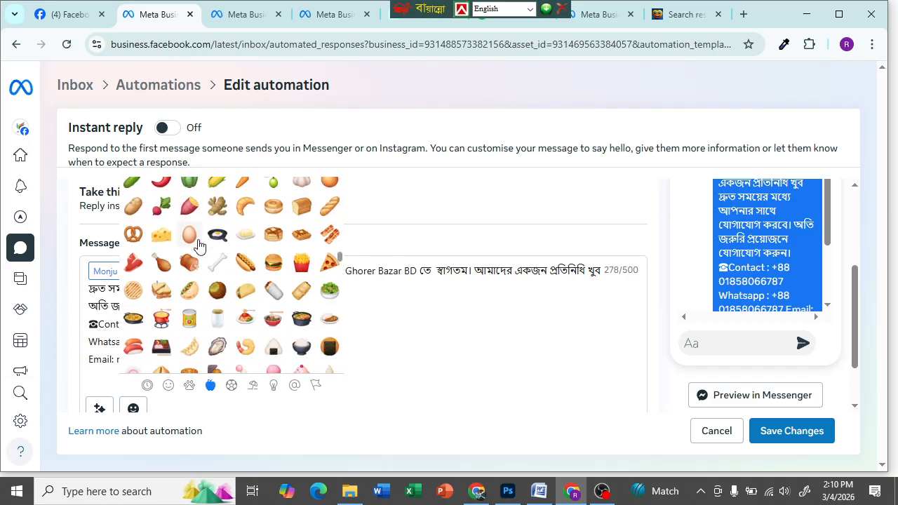
scroll(206, 287, down, 8)
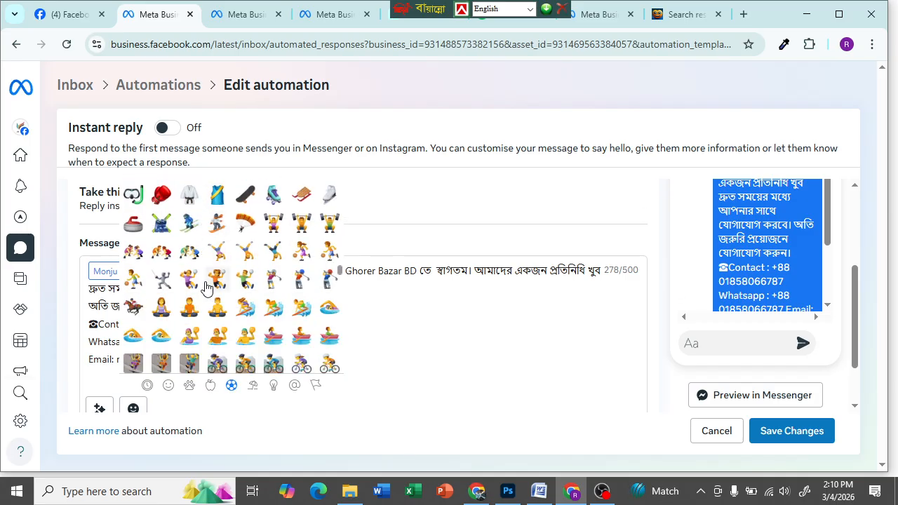
scroll(207, 285, down, 12)
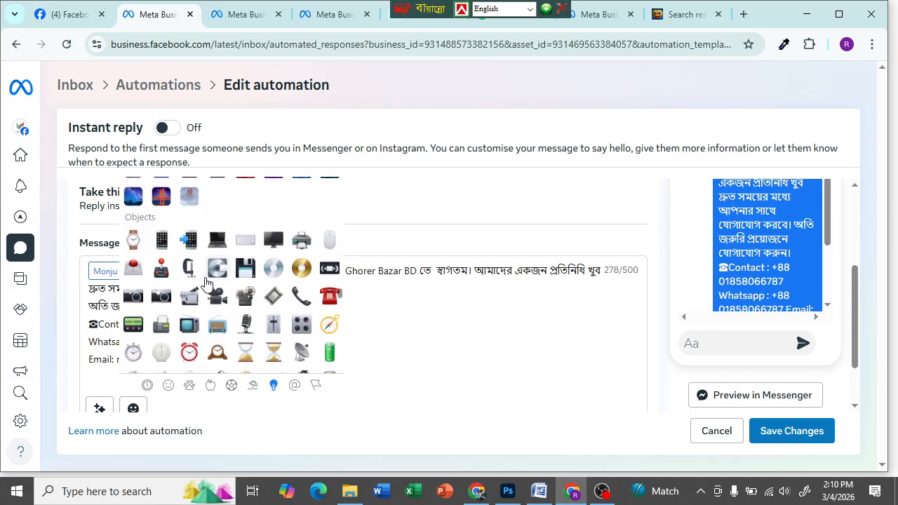
click(300, 297)
click(433, 345)
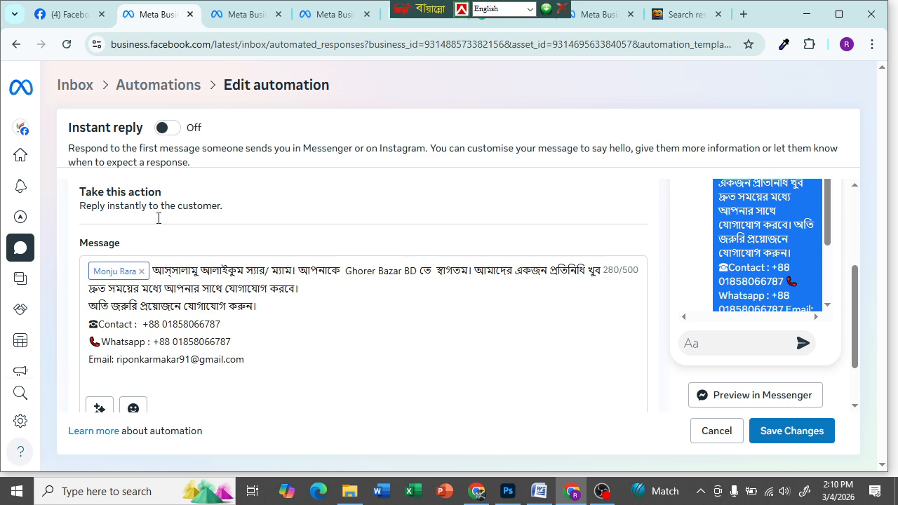
- Insert a single ✉ envelope emoji before the Email line
click(133, 409)
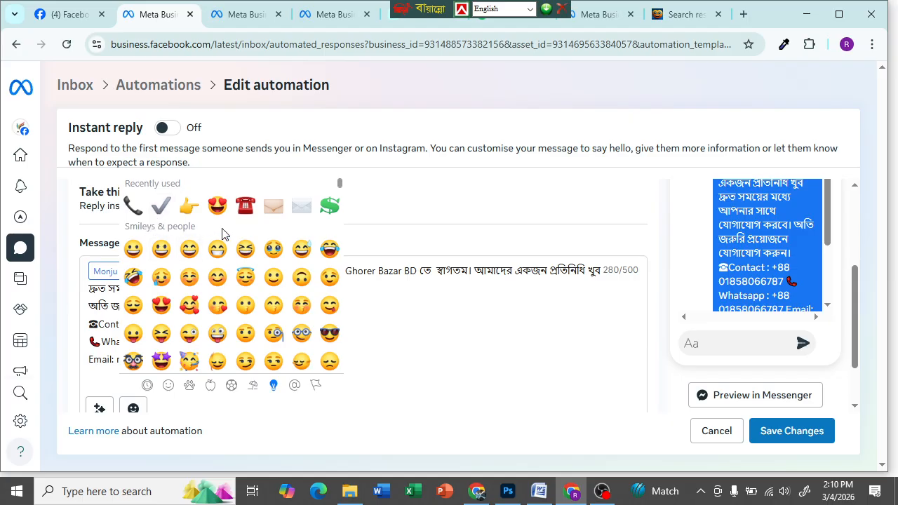
click(273, 210)
click(302, 216)
click(100, 359)
key(BackSpace)
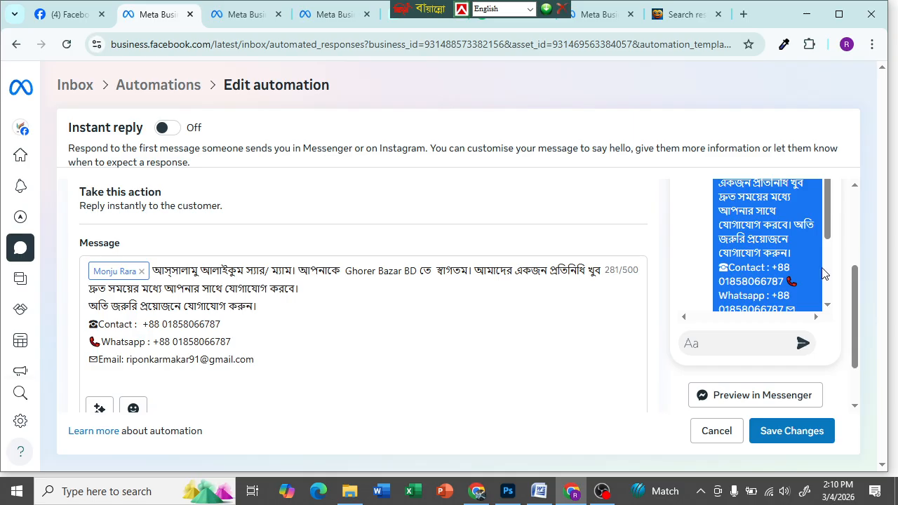
scroll(721, 267, down, 2)
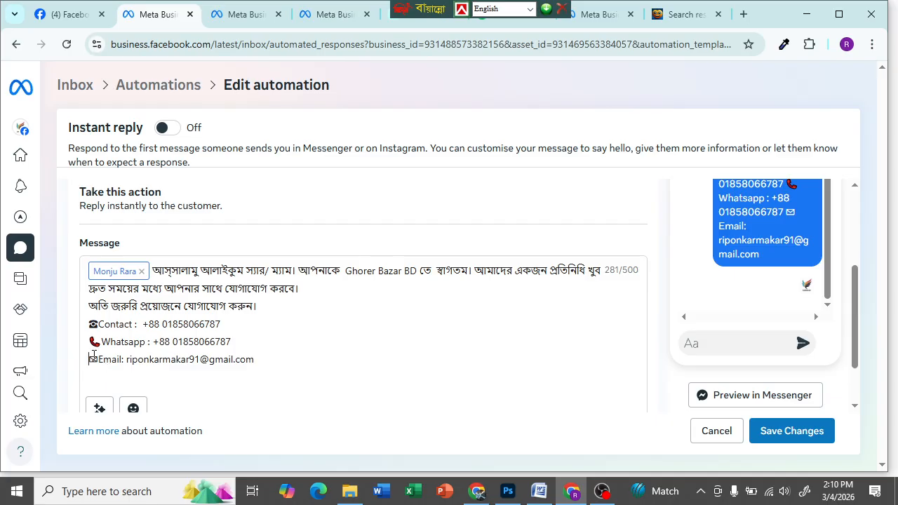
- Restore the Contact, Whatsapp and Email lines to separate lines, removing a stray folder emoji
key(BackSpace)
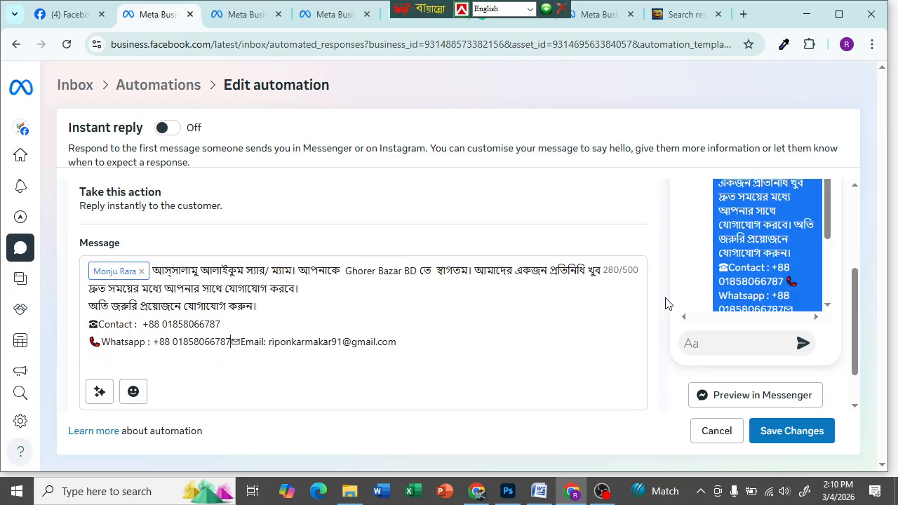
scroll(756, 287, down, 2)
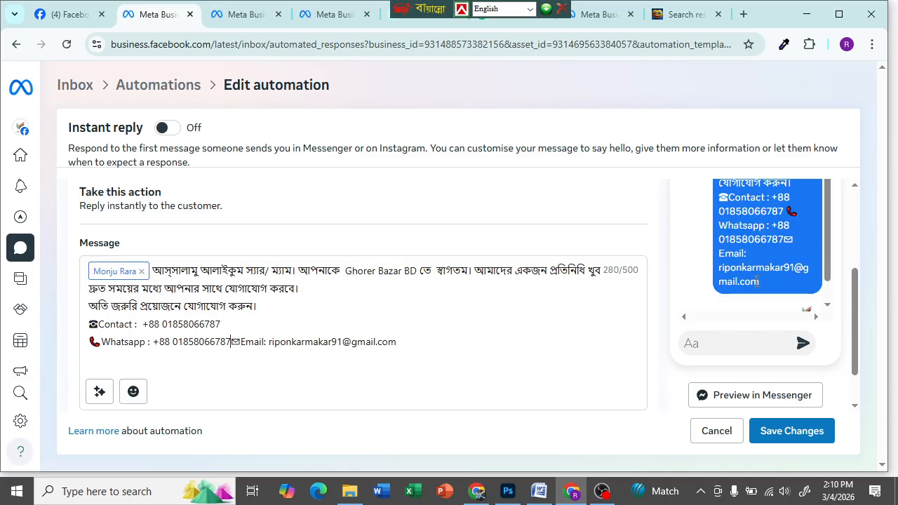
key(Return)
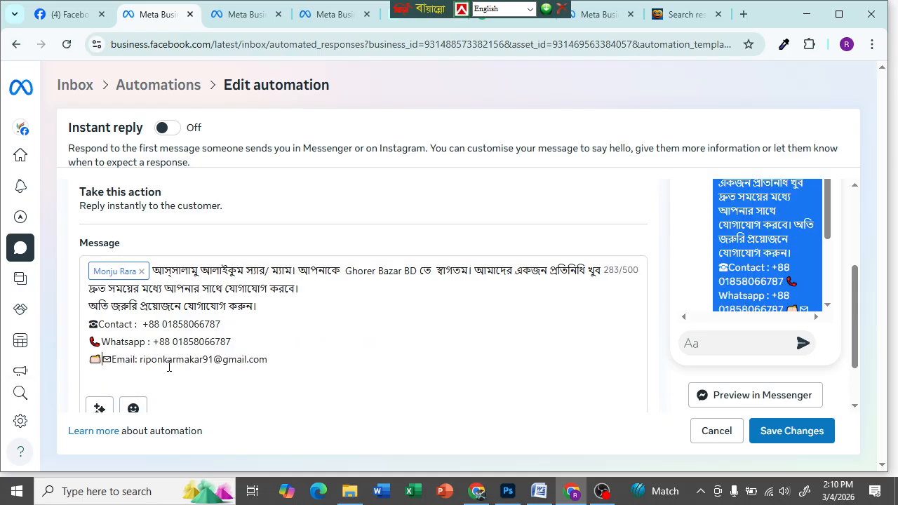
key(BackSpace)
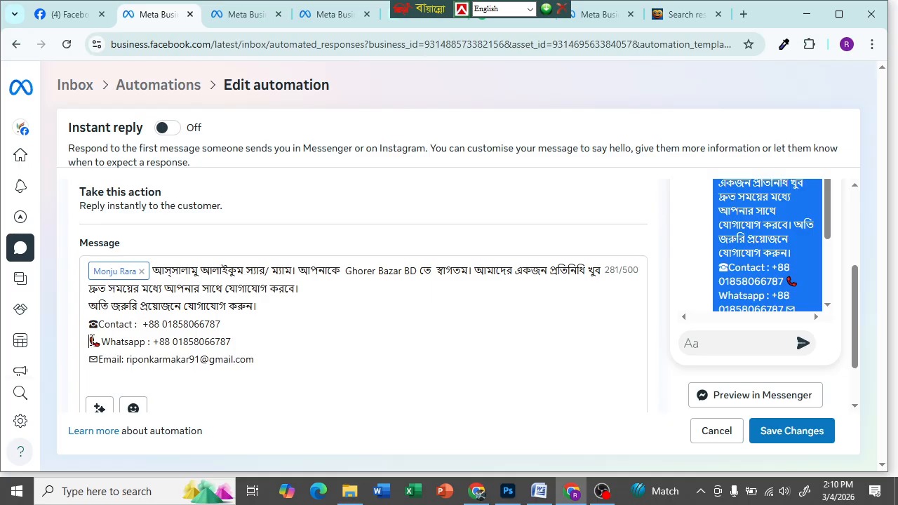
key(BackSpace)
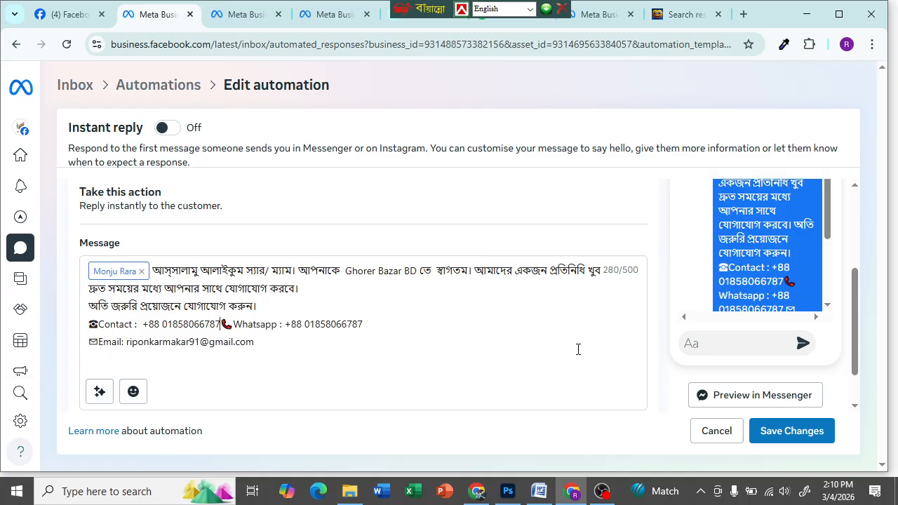
key(Return)
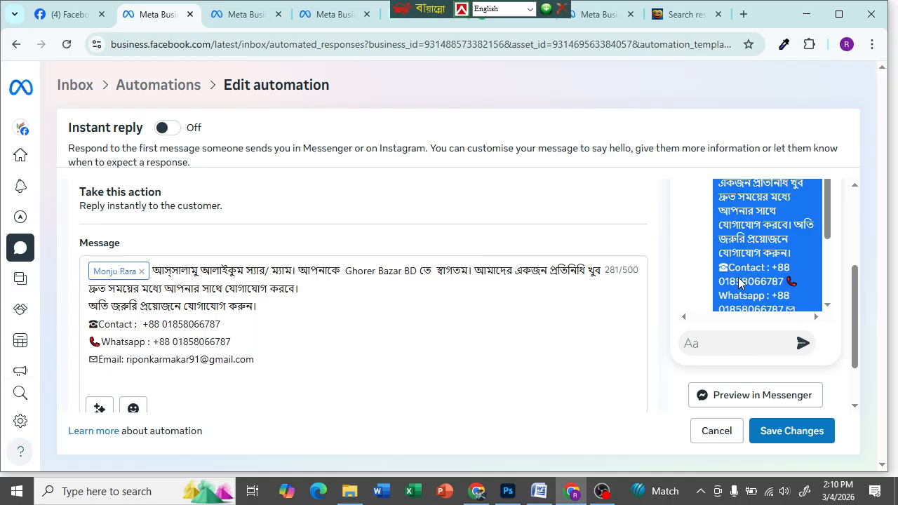
scroll(181, 345, down, 1)
key(Down)
key(Right)
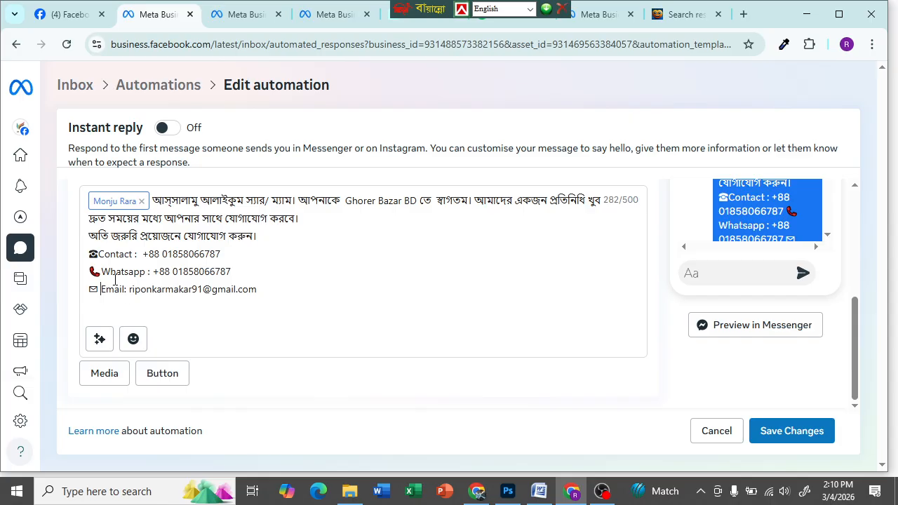
- Add spaces between the emojis and the Contact and Whatsapp labels, removing a stray space
click(99, 257)
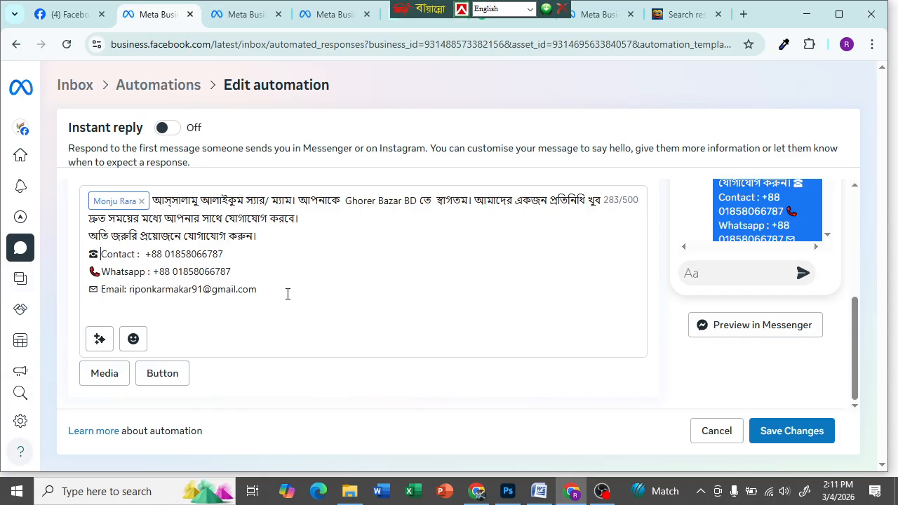
click(224, 254)
click(101, 272)
click(97, 237)
key(BackSpace)
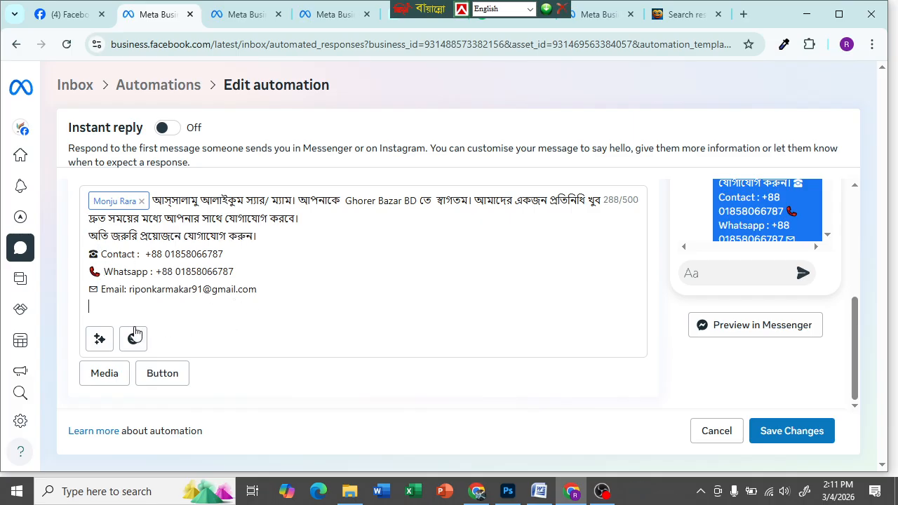
- Type 'web' on the new line below Email, then erase part of it
scroll(223, 304, up, 3)
scroll(220, 301, down, 3)
text(web)
key(BackSpace)
key(BackSpace)
key(BackSpace)
- Attach the Desktop image Screenshot_23, a dark panjabi shirt photo, as reply media
click(104, 374)
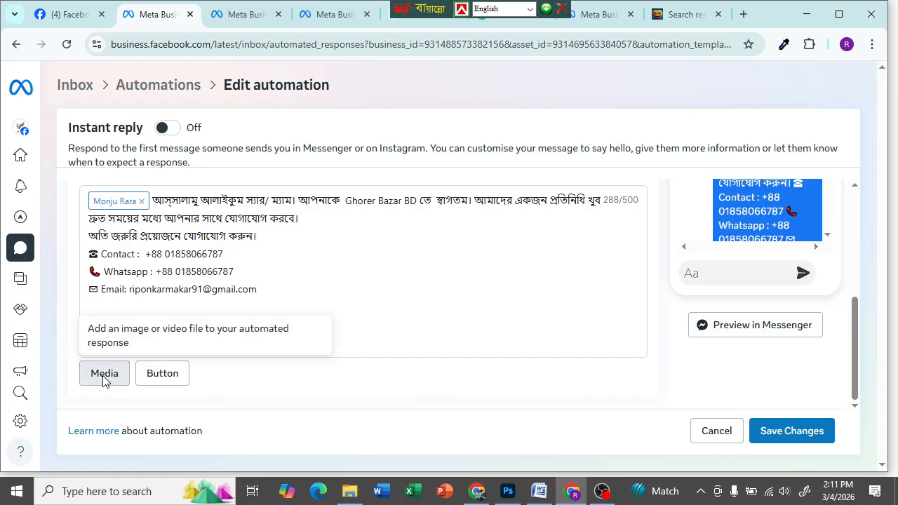
click(401, 314)
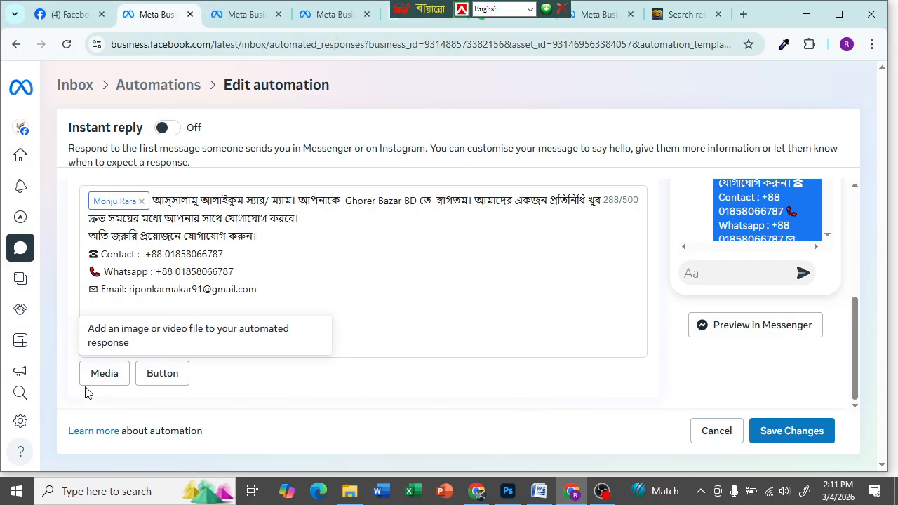
click(101, 378)
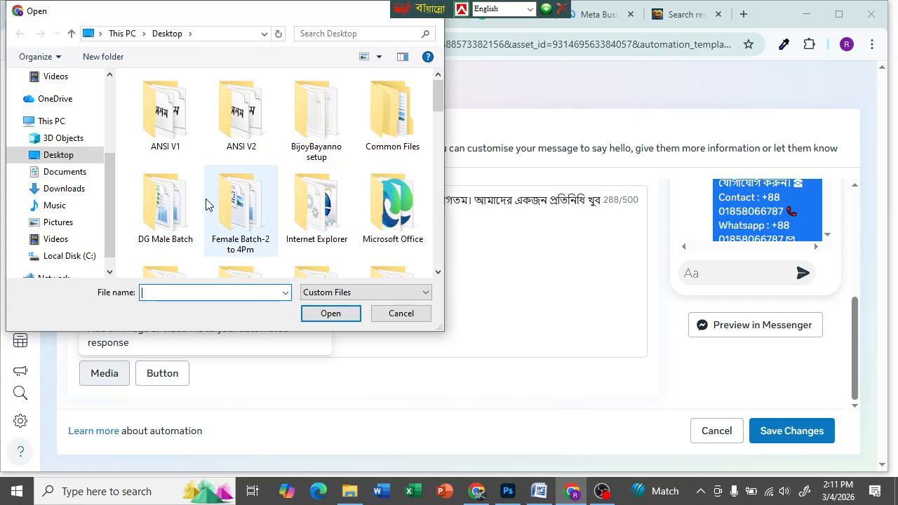
scroll(210, 206, down, 5)
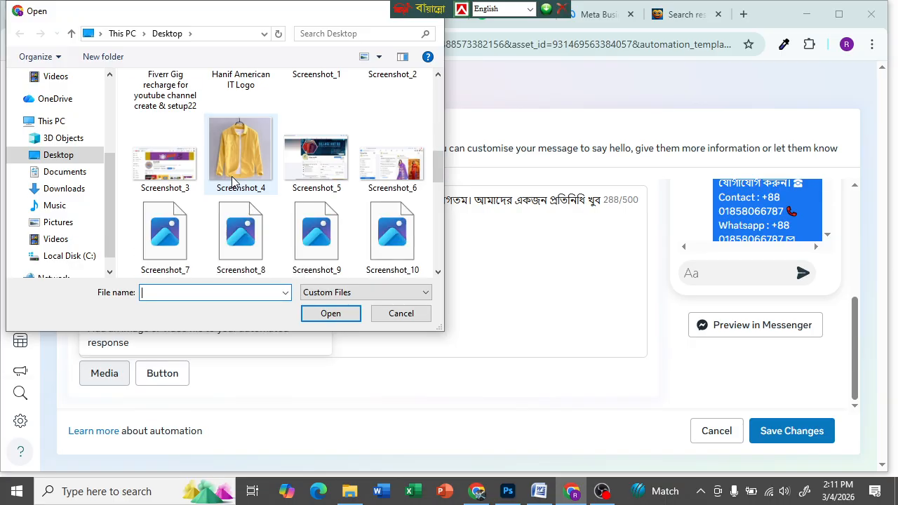
scroll(234, 182, down, 8)
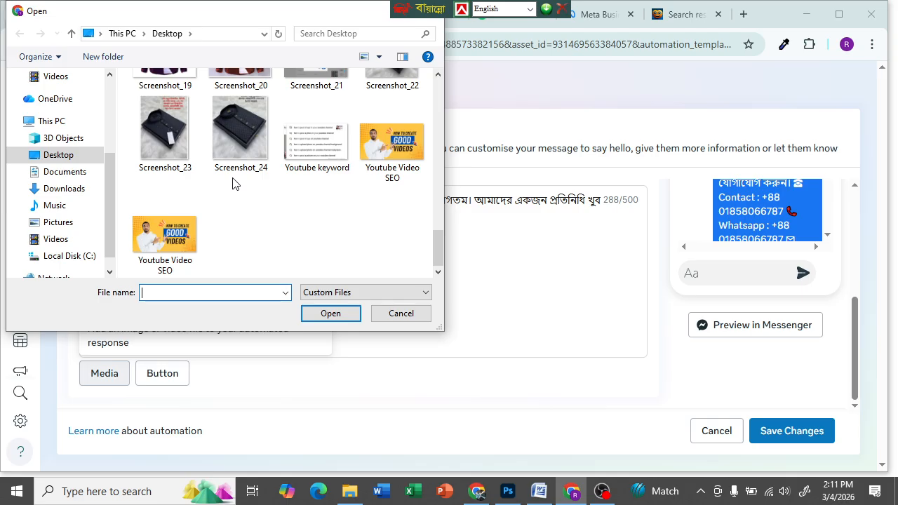
double_click(164, 133)
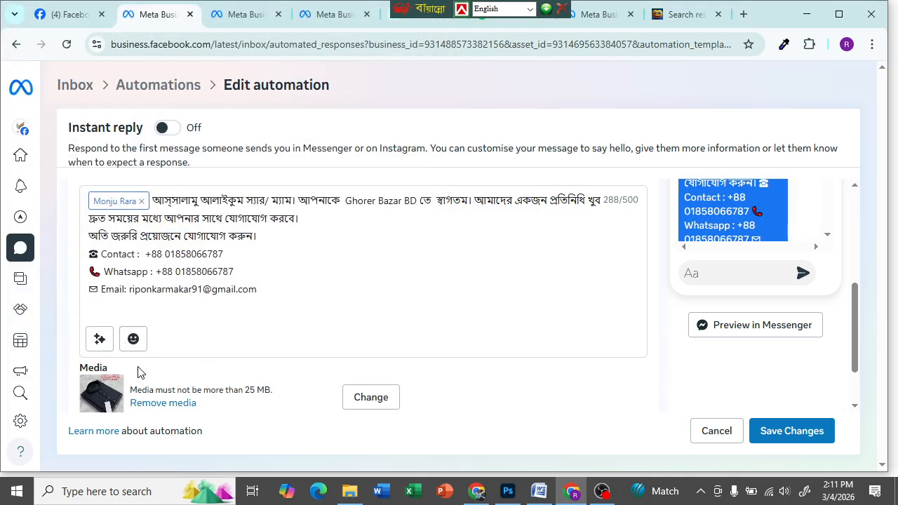
- Remove the attached shirt photo and close the duplicate browser tab
scroll(156, 309, down, 1)
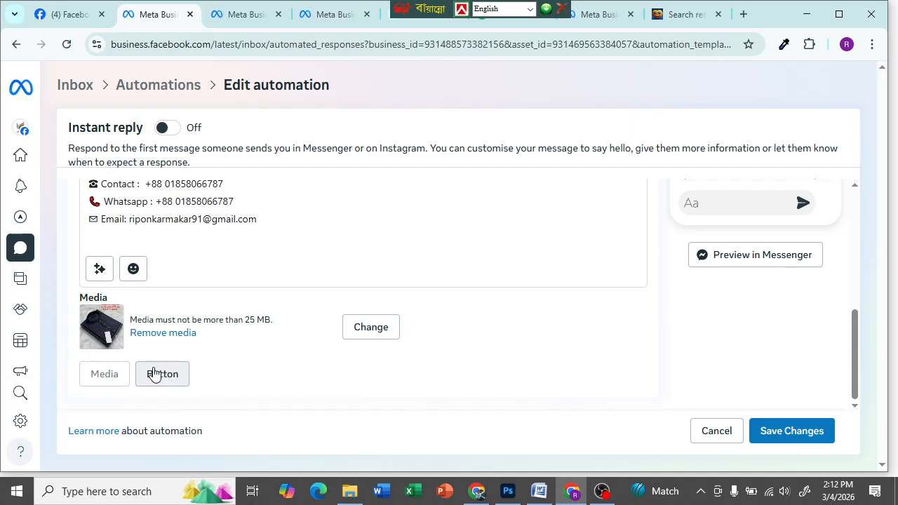
click(168, 335)
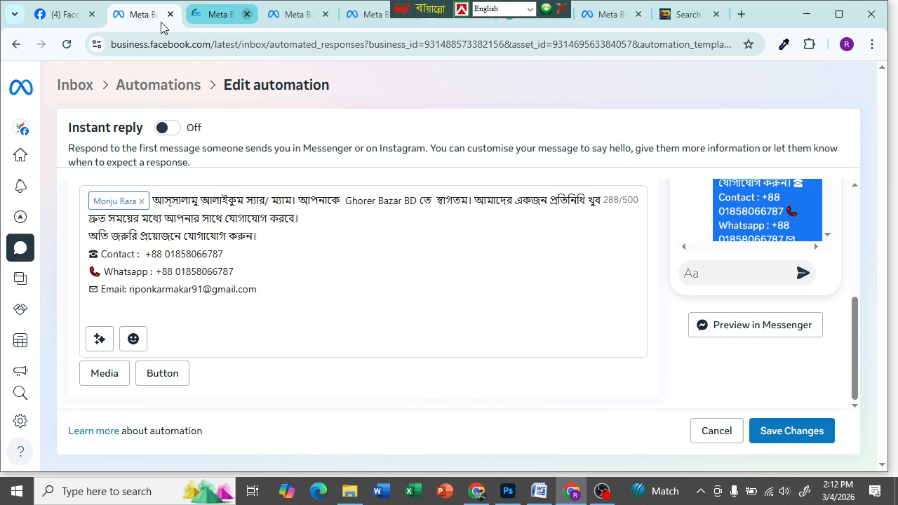
click(249, 14)
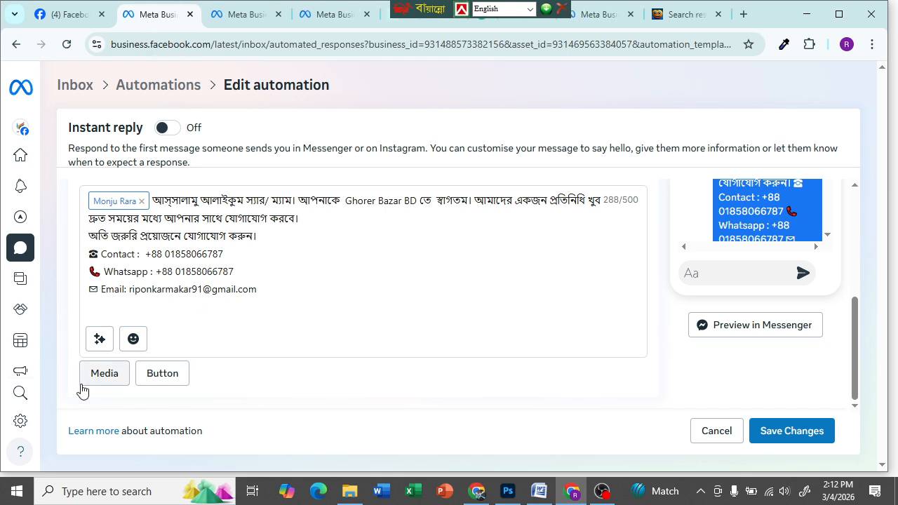
- Add a link button to the reply and re-attach the Screenshot_23 shirt photo
click(166, 374)
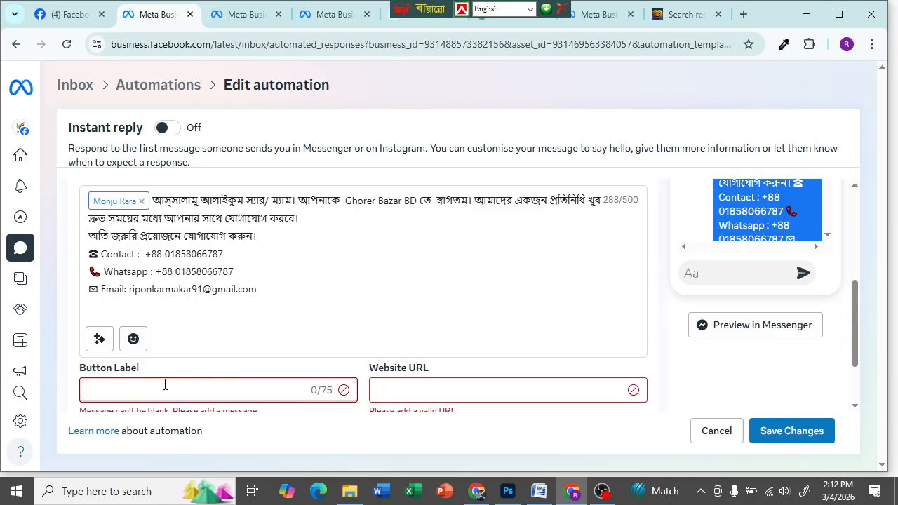
scroll(172, 385, down, 2)
click(107, 382)
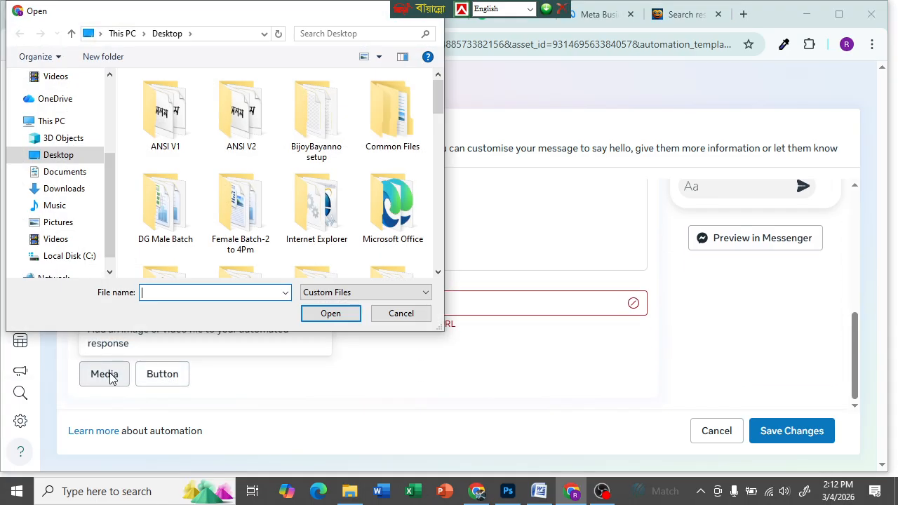
scroll(226, 194, down, 5)
double_click(161, 211)
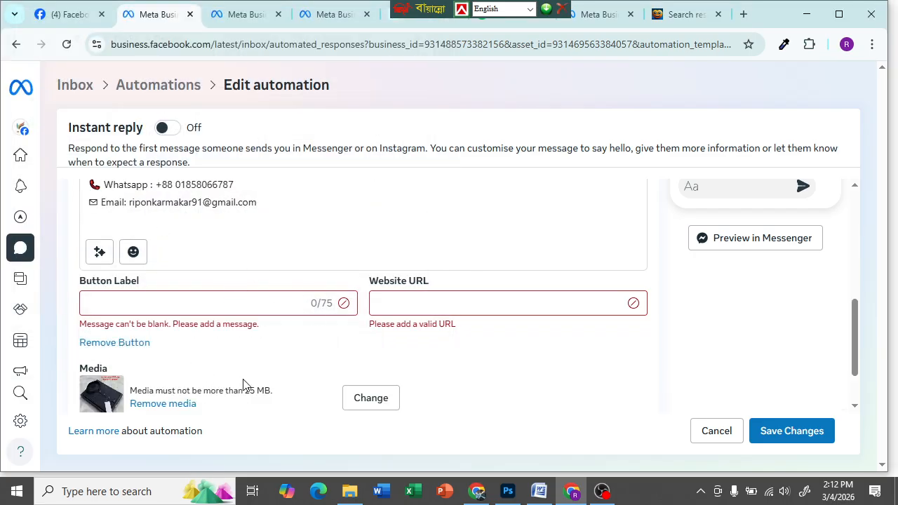
mouse_move(75, 14)
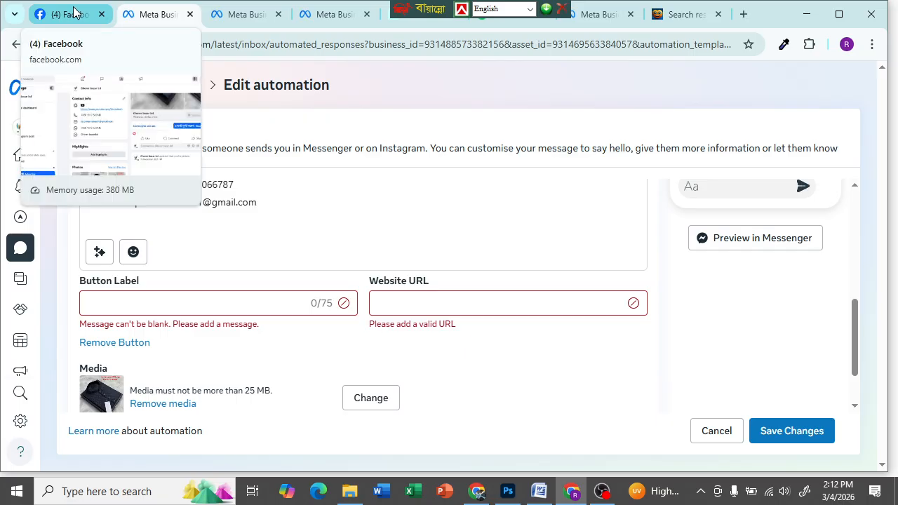
click(140, 302)
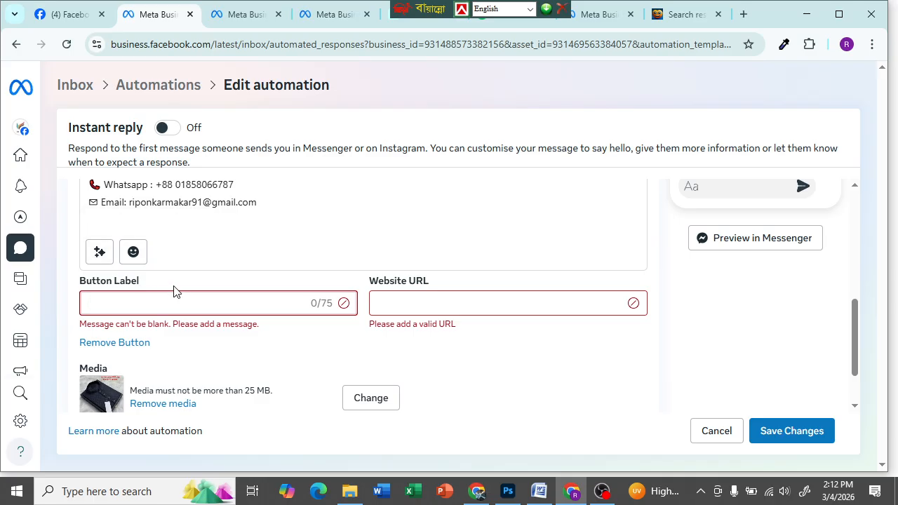
click(245, 246)
click(139, 301)
- Label the reply button 'See More', then switch to the EmojiTerra whatsapp results tab
scroll(237, 255, up, 3)
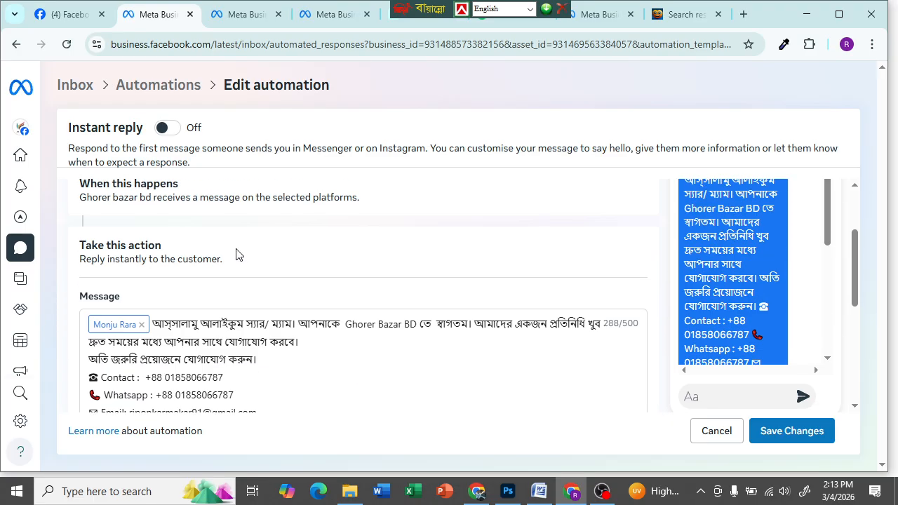
scroll(236, 254, down, 3)
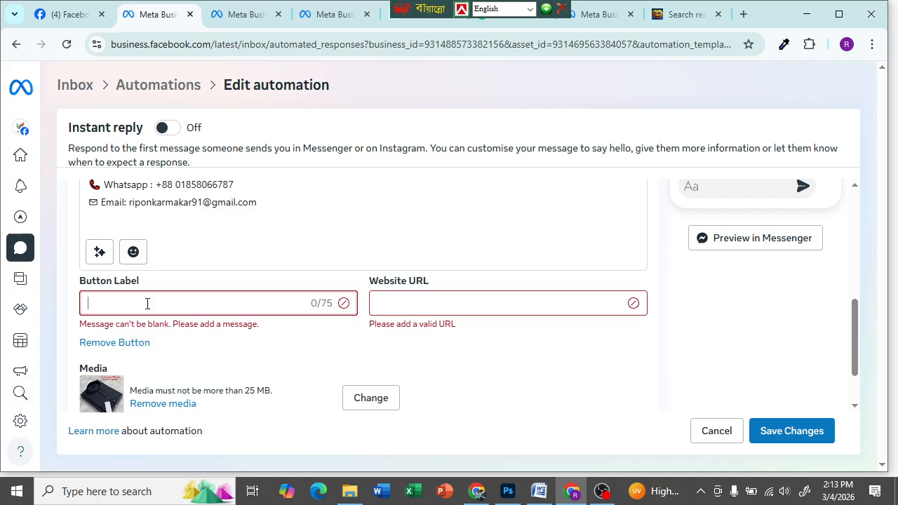
text(See More)
click(467, 301)
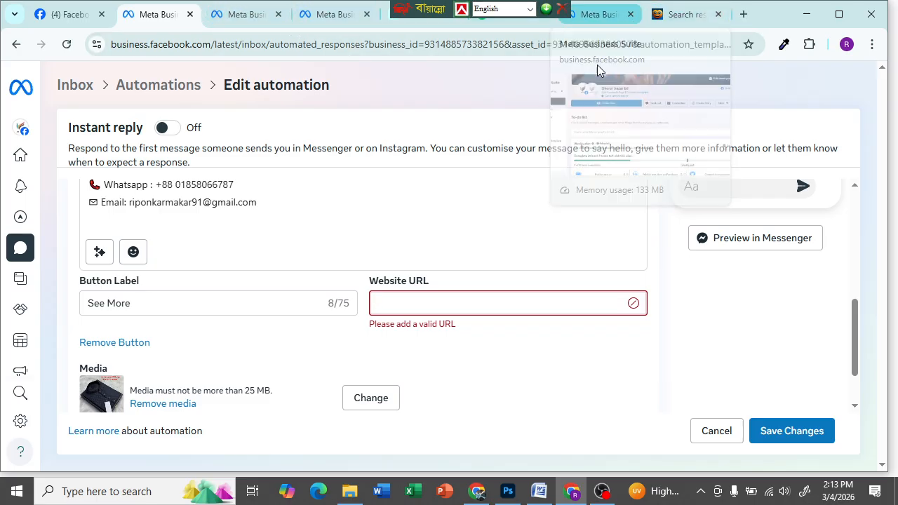
click(660, 19)
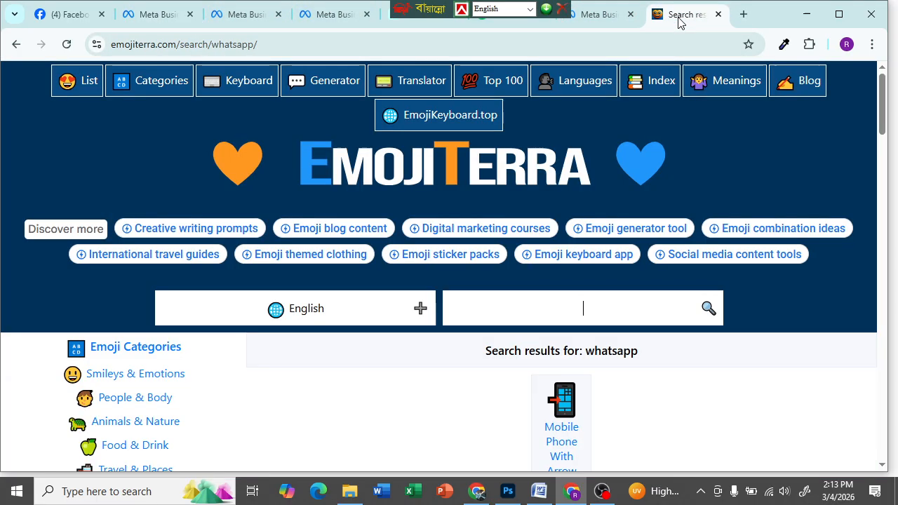
- Copy the Daraz panjabi product page's full web address and return to the automation editor
click(432, 16)
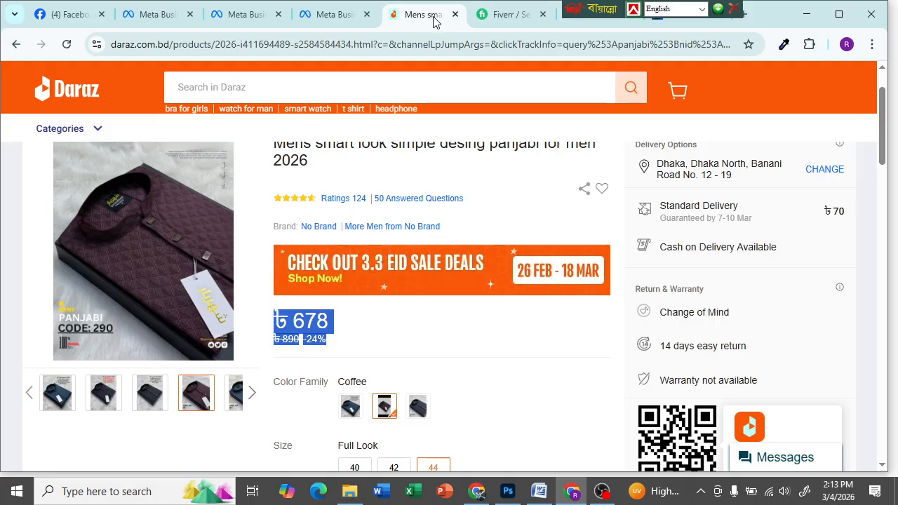
click(299, 44)
click(336, 41)
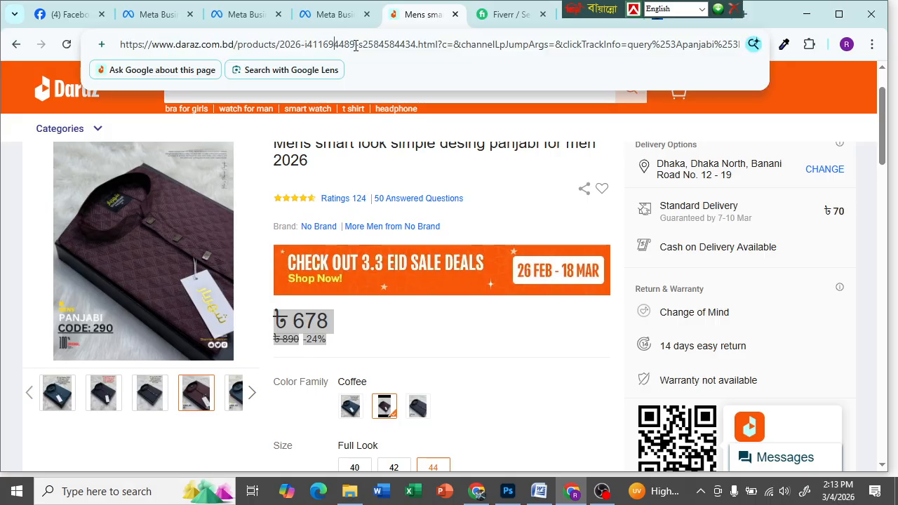
drag(120, 45, 815, 15)
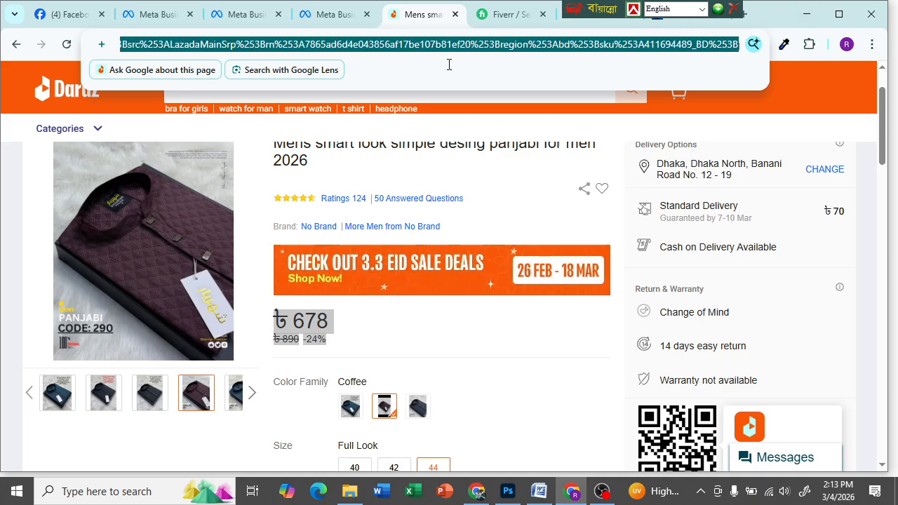
click(419, 45)
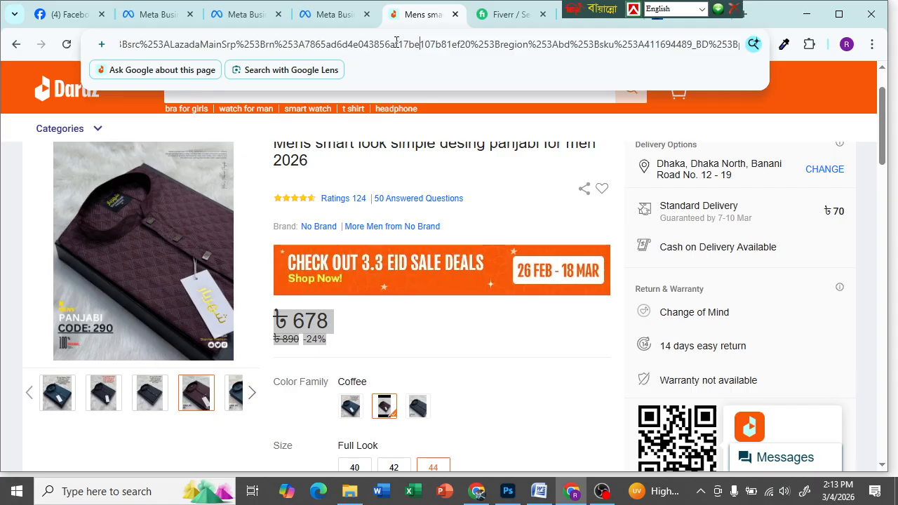
triple_click(396, 44)
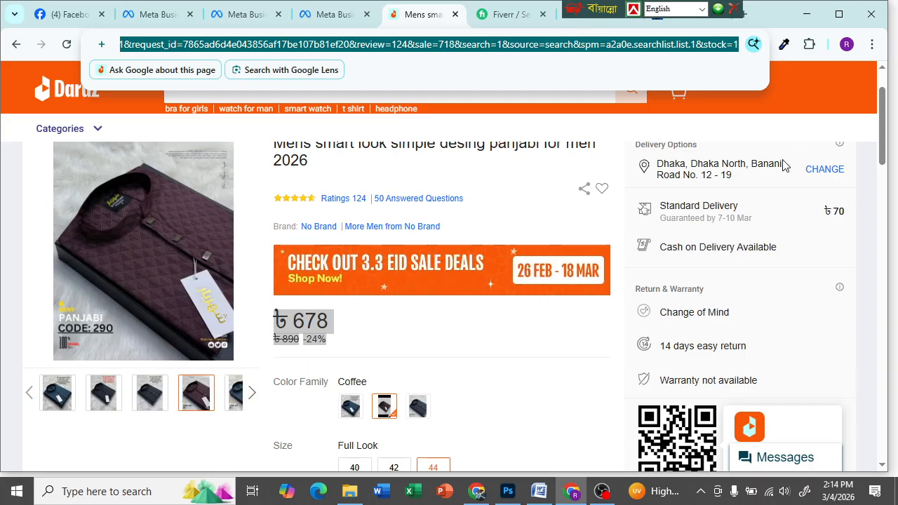
key(Escape)
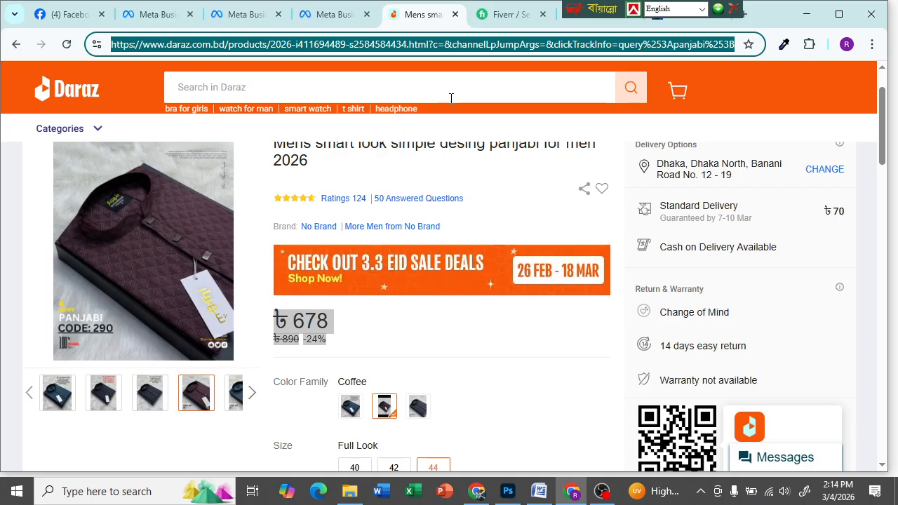
click(145, 9)
- Paste the Daraz product link into Website URL, clear it again, and return to the Daraz page
click(435, 308)
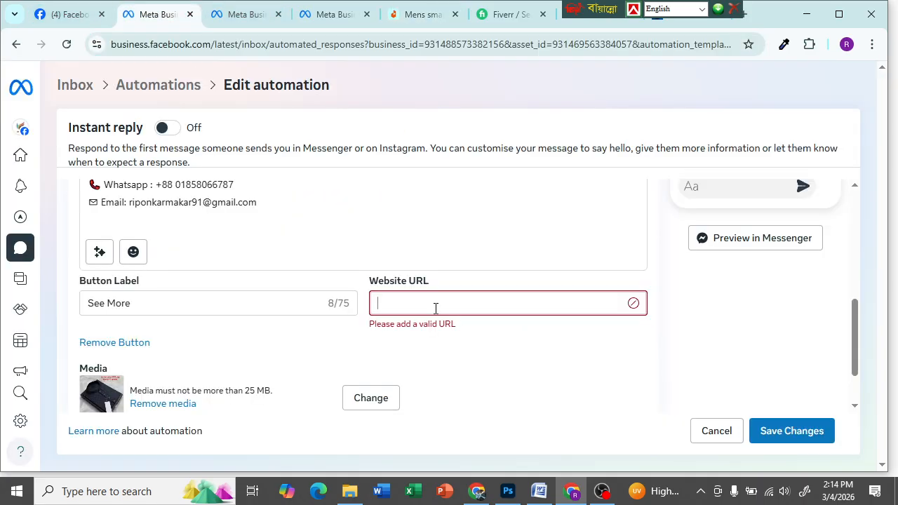
key(ctrl+v)
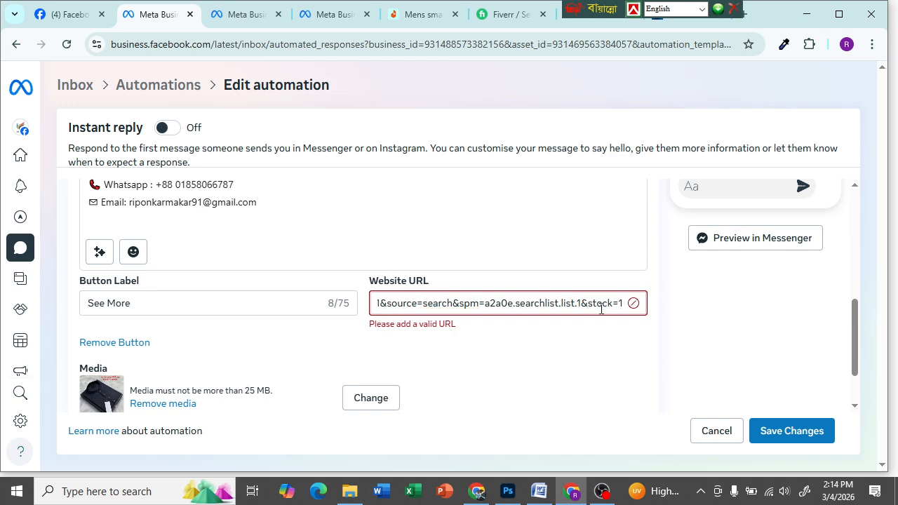
key(BackSpace)
key(BackSpace)
key(BackSpace)
key(BackSpace)
key(BackSpace)
key(BackSpace)
key(BackSpace)
key(BackSpace)
key(BackSpace)
key(BackSpace)
key(BackSpace)
key(BackSpace)
key(BackSpace)
key(BackSpace)
key(BackSpace)
key(BackSpace)
key(BackSpace)
key(BackSpace)
key(BackSpace)
key(BackSpace)
key(BackSpace)
key(BackSpace)
key(BackSpace)
key(BackSpace)
key(BackSpace)
key(BackSpace)
key(BackSpace)
key(BackSpace)
key(BackSpace)
key(BackSpace)
key(BackSpace)
key(BackSpace)
key(BackSpace)
key(BackSpace)
key(BackSpace)
key(BackSpace)
key(BackSpace)
key(BackSpace)
key(BackSpace)
key(BackSpace)
key(BackSpace)
key(BackSpace)
key(BackSpace)
key(BackSpace)
key(BackSpace)
key(BackSpace)
key(BackSpace)
key(BackSpace)
key(BackSpace)
key(BackSpace)
key(BackSpace)
key(BackSpace)
key(BackSpace)
key(BackSpace)
key(BackSpace)
key(BackSpace)
key(BackSpace)
key(BackSpace)
key(BackSpace)
key(BackSpace)
key(BackSpace)
key(BackSpace)
key(BackSpace)
key(BackSpace)
key(ctrl+a)
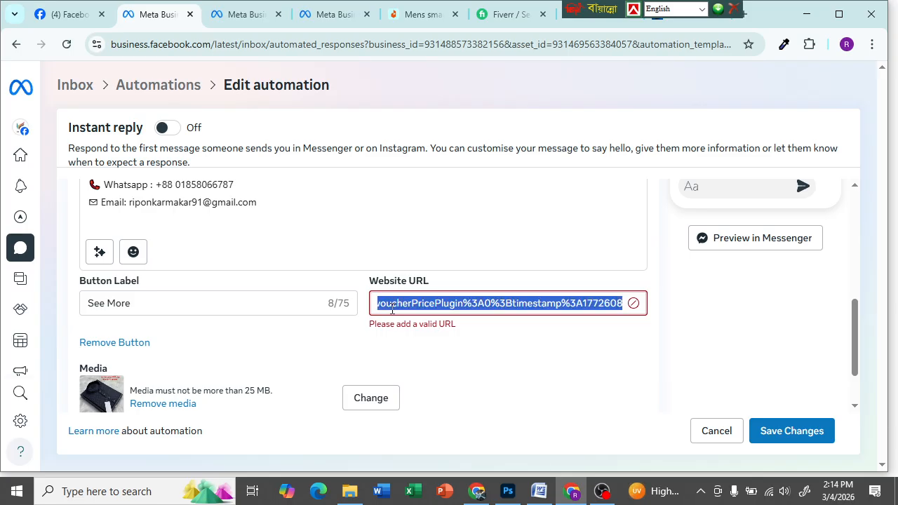
key(BackSpace)
click(421, 14)
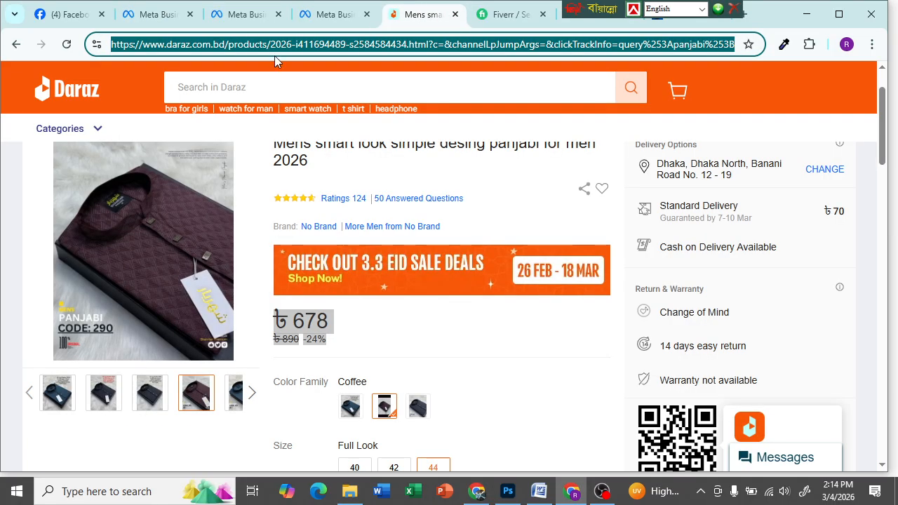
- Load daraz.com.bd in a new tab and copy its web address
drag(607, 11, 449, 10)
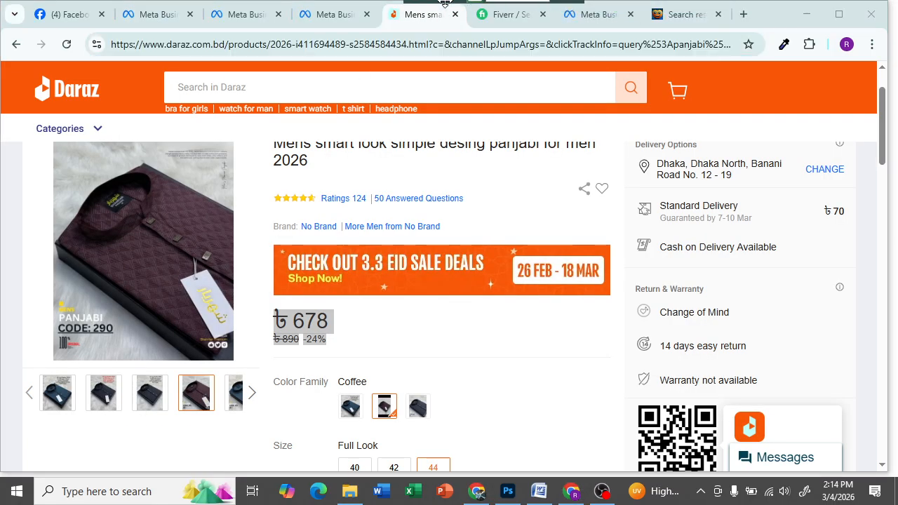
click(741, 15)
click(558, 43)
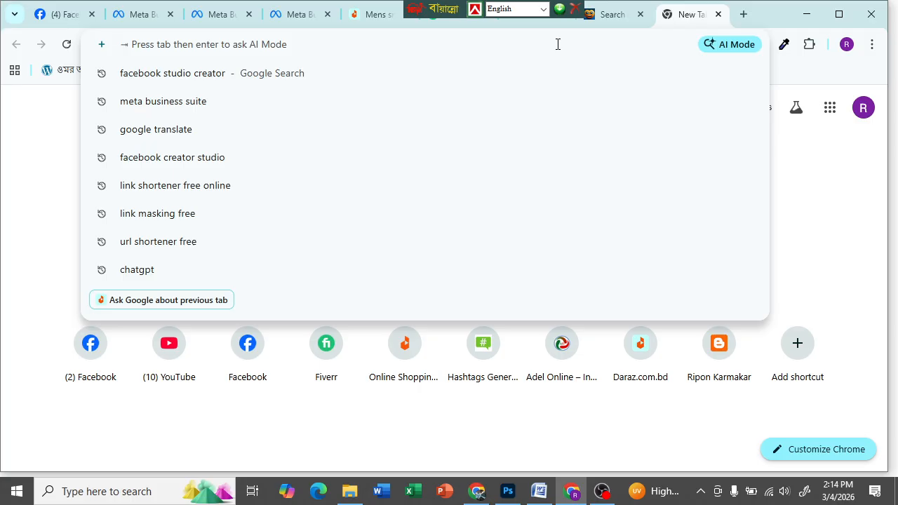
text(da)
key(Right)
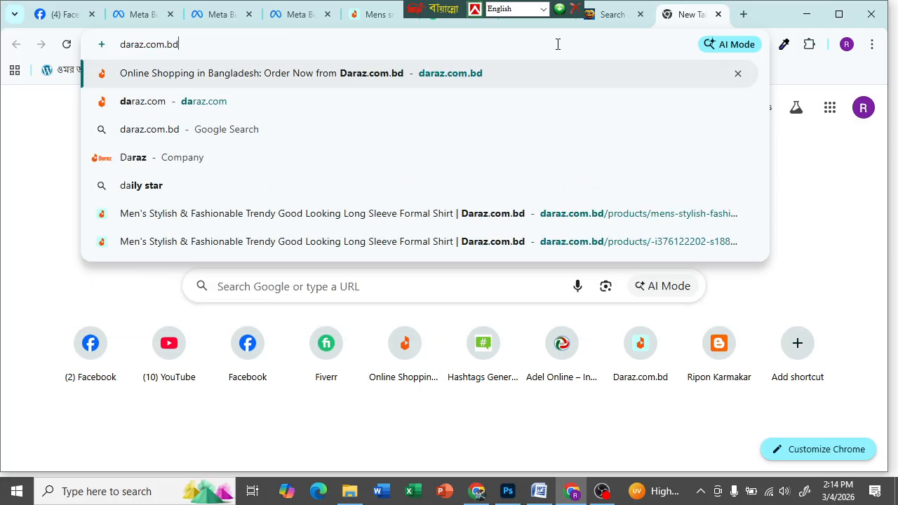
key(Return)
click(356, 42)
click(357, 42)
drag(237, 44, 111, 42)
right_click(131, 45)
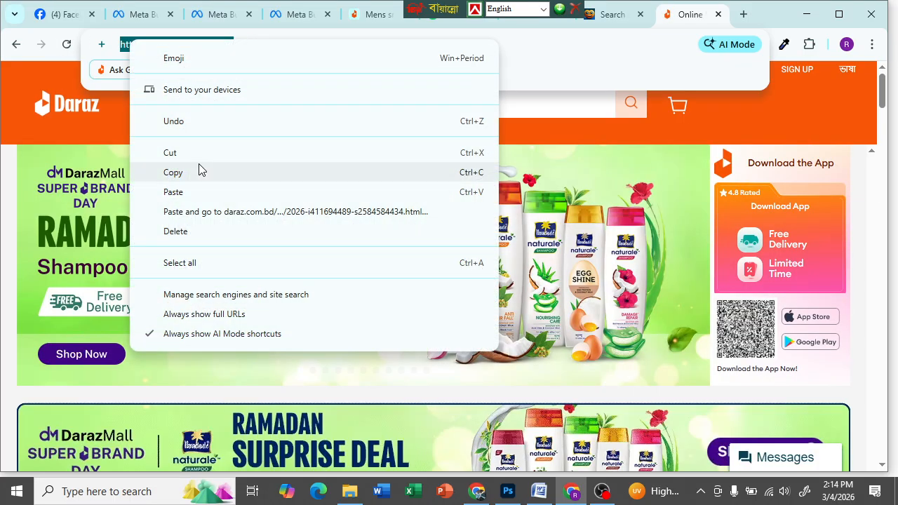
click(173, 172)
click(616, 15)
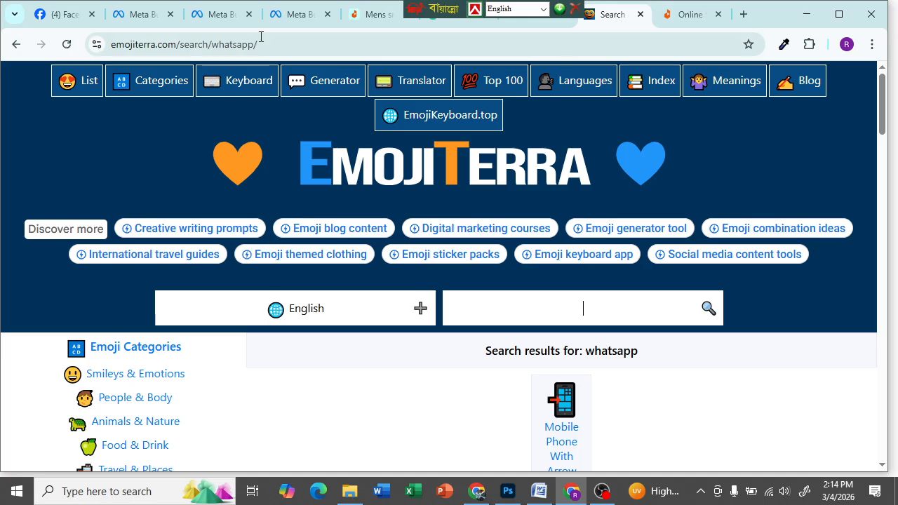
click(112, 13)
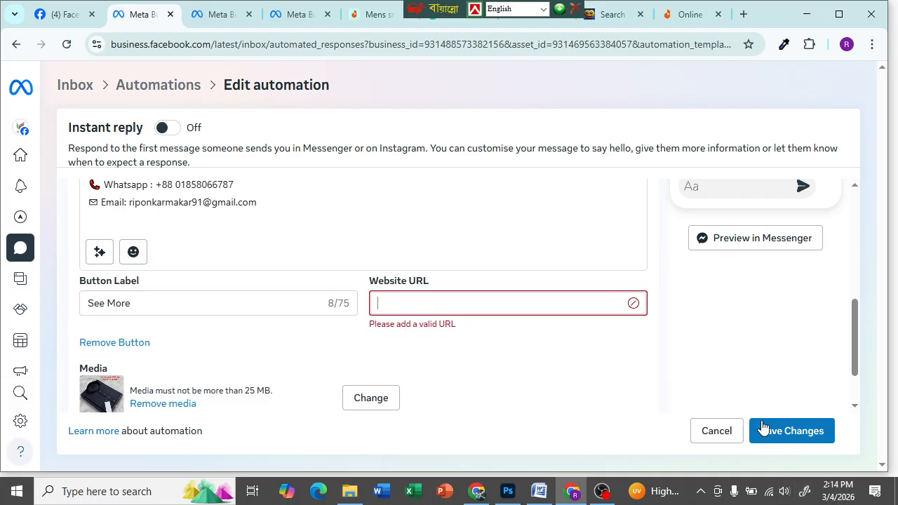
right_click(456, 298)
click(479, 320)
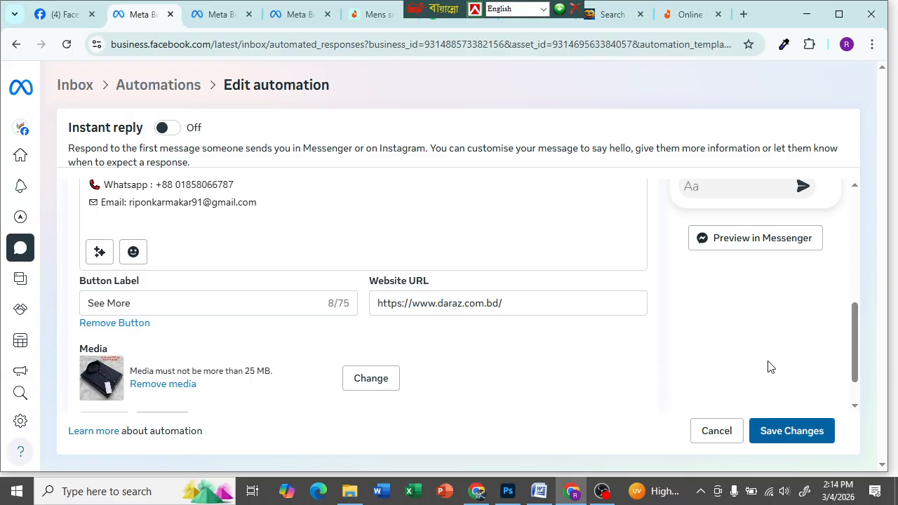
- Load youtube.com in a new tab and open the RS BD TECH channel via a rsbdtech search
click(743, 14)
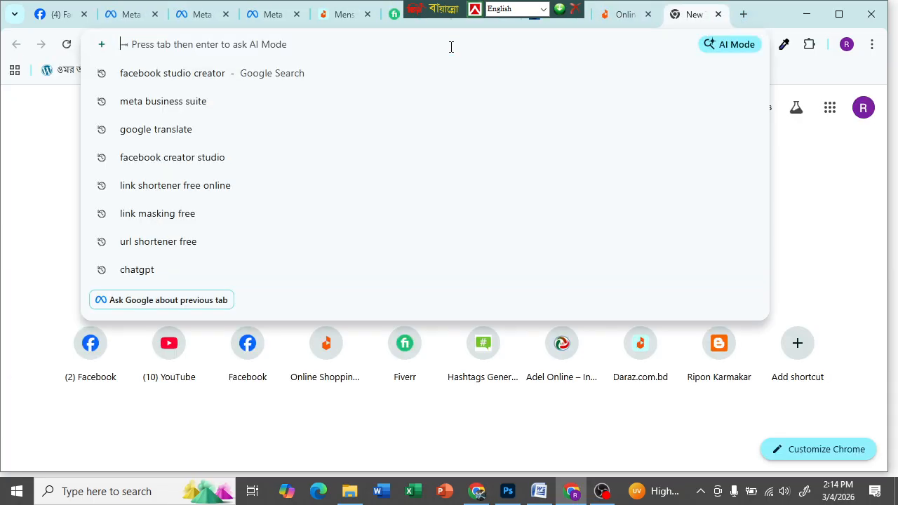
text(yo)
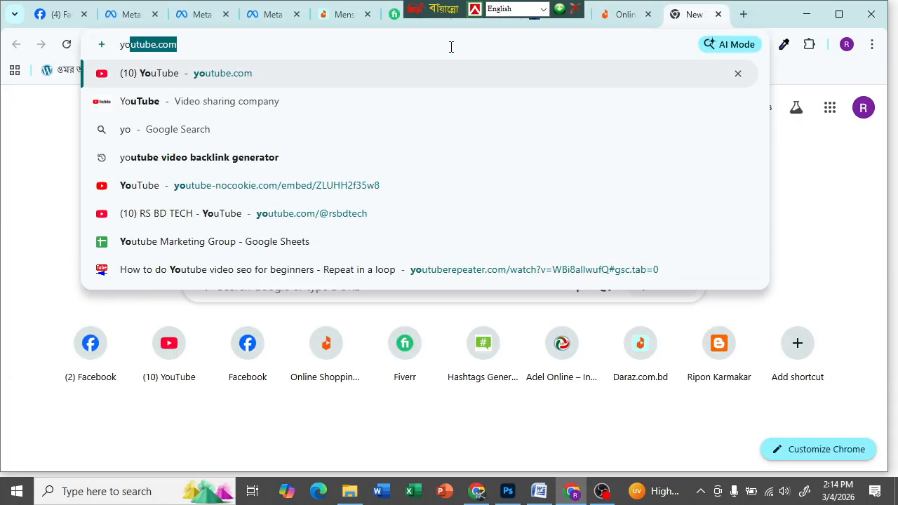
text(utube.com)
key(Return)
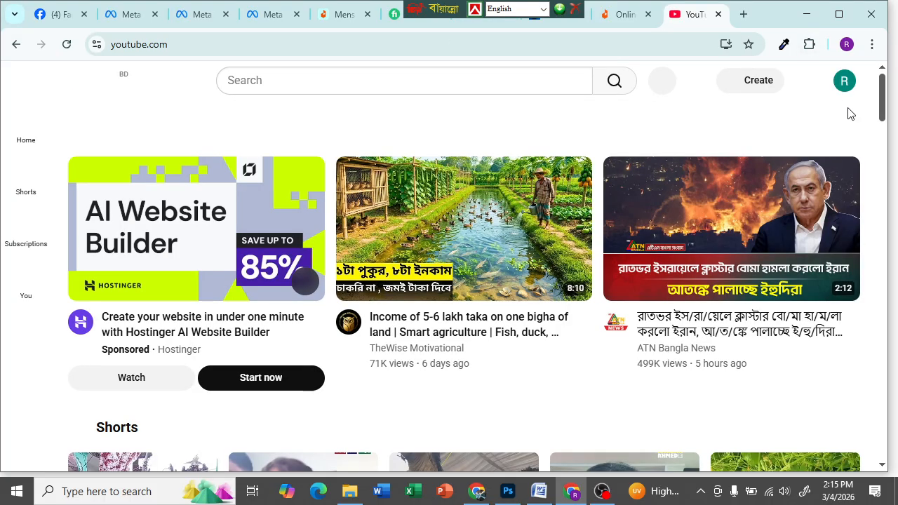
click(447, 80)
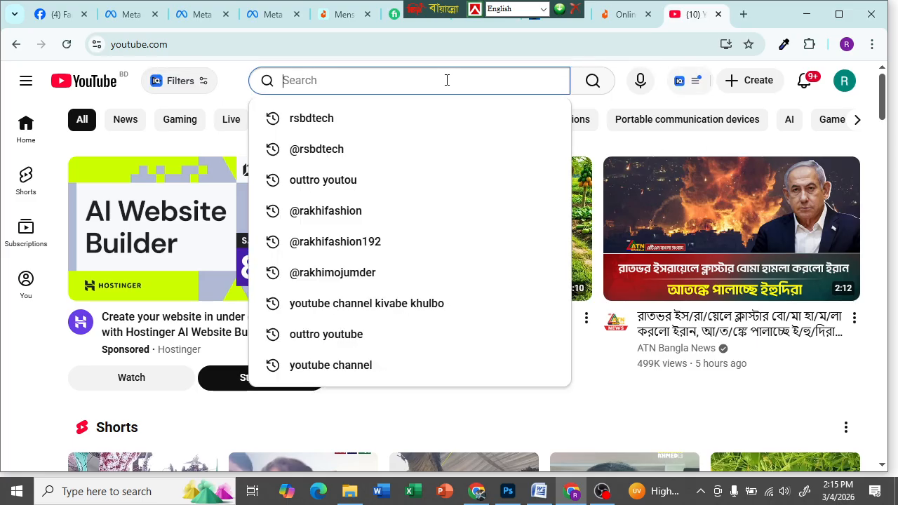
text(ro)
key(BackSpace)
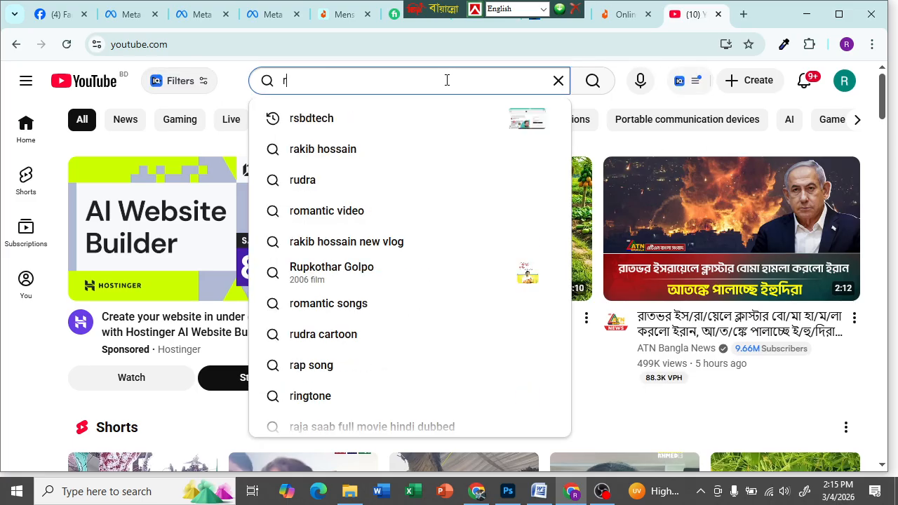
click(329, 119)
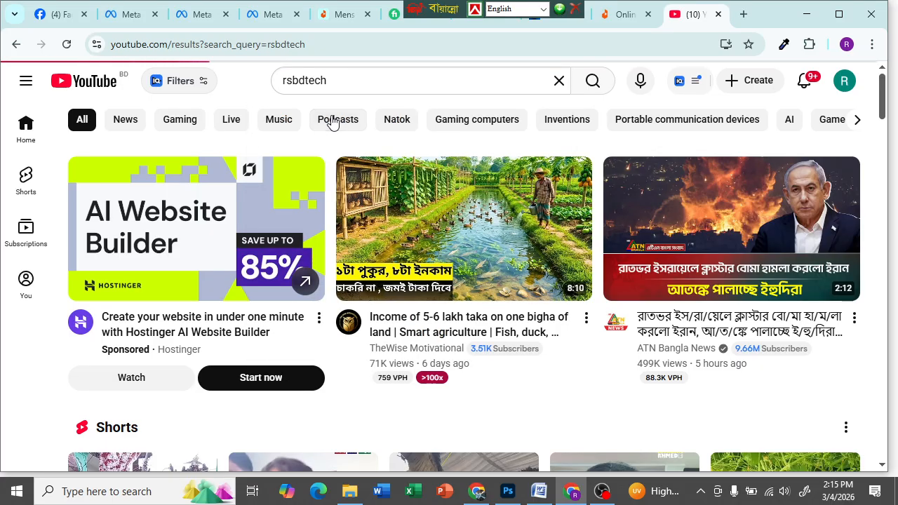
click(379, 338)
- Open 'YouTube Video SEO Part-3' and copy its share link
scroll(331, 281, down, 5)
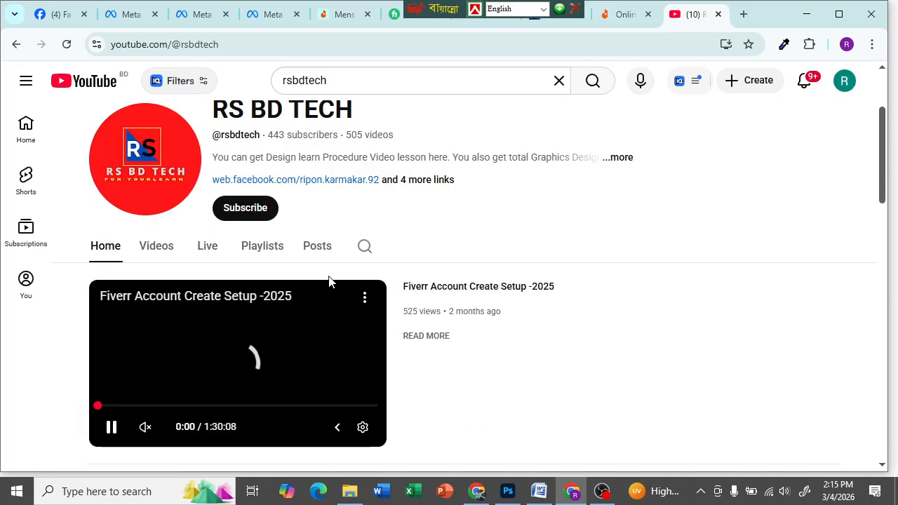
scroll(501, 320, down, 3)
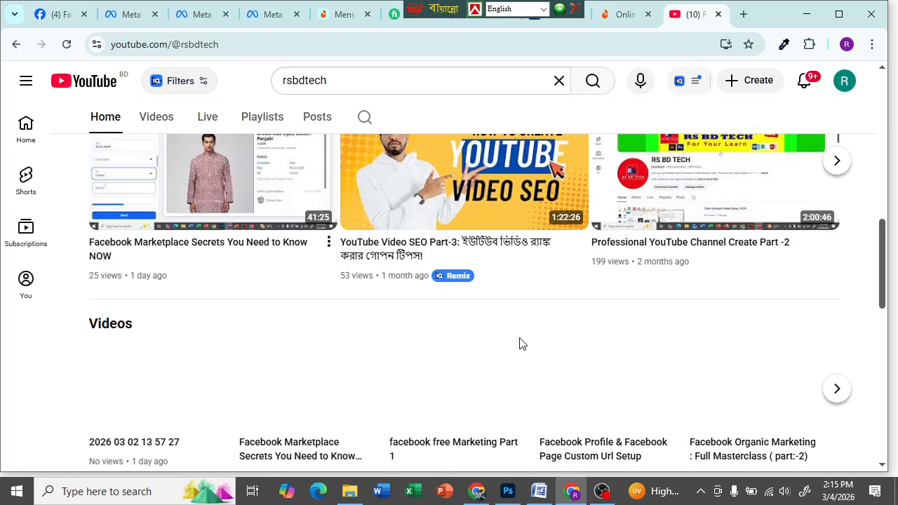
click(522, 219)
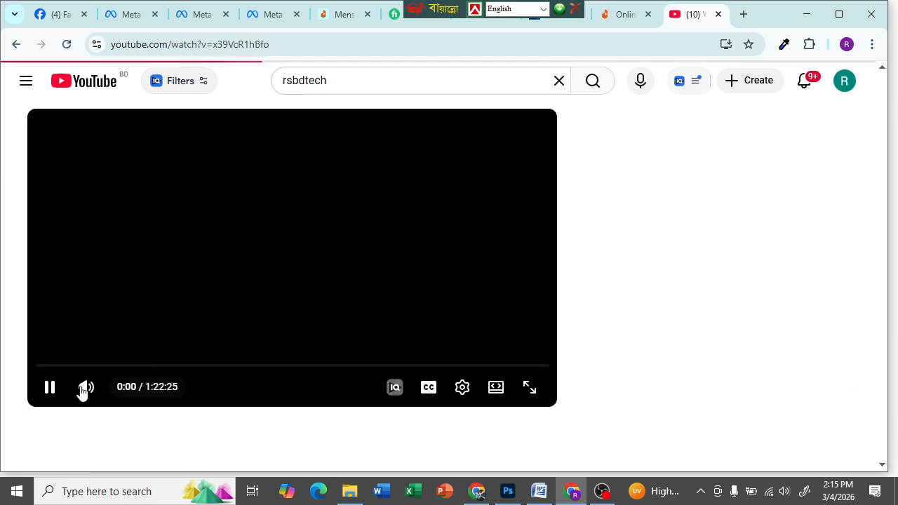
scroll(523, 339, down, 3)
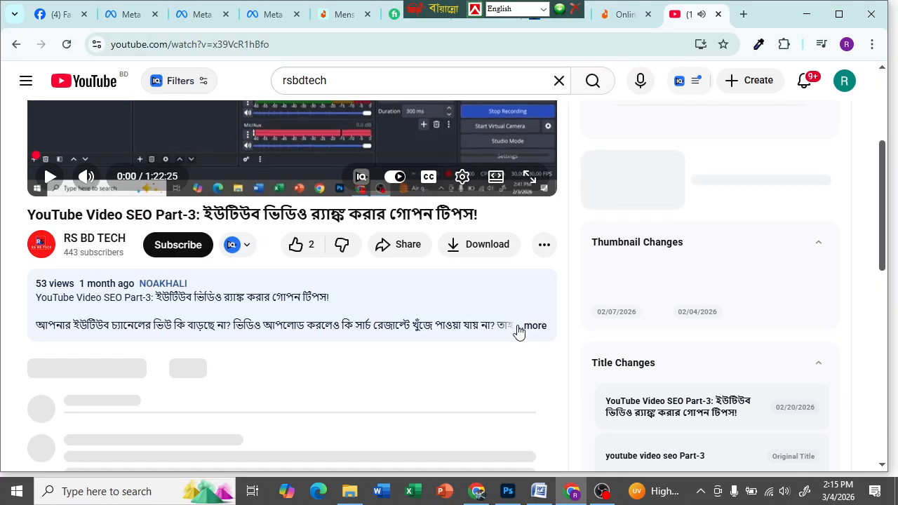
click(414, 245)
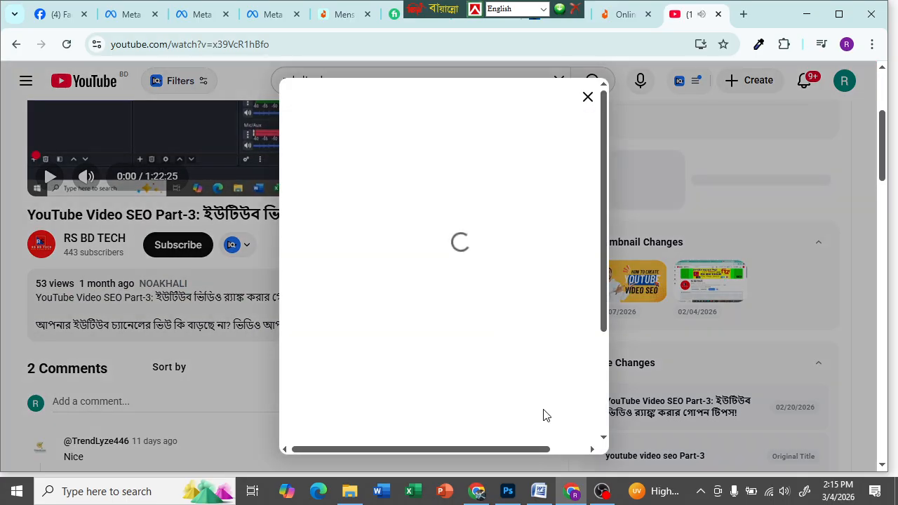
click(572, 339)
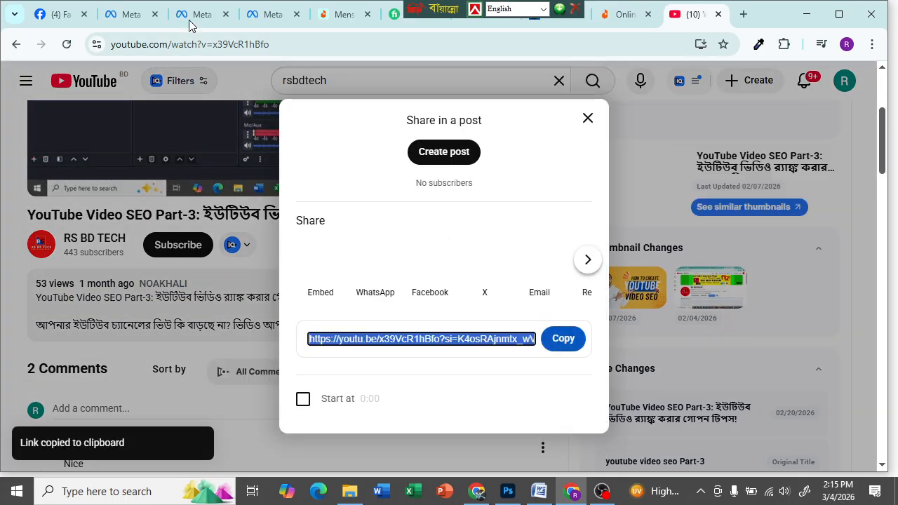
click(109, 14)
- Replace the Website URL with the copied YouTube share link
click(537, 301)
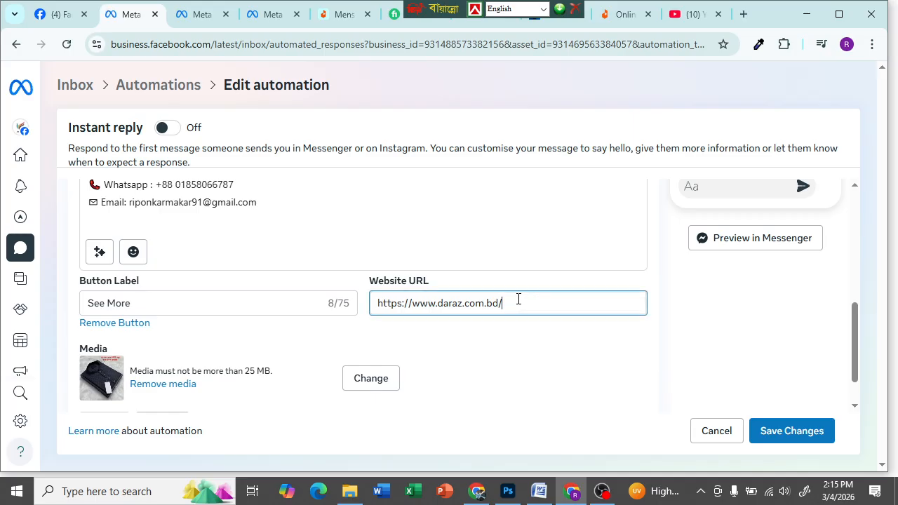
key(ctrl+a)
key(ctrl+v)
click(579, 378)
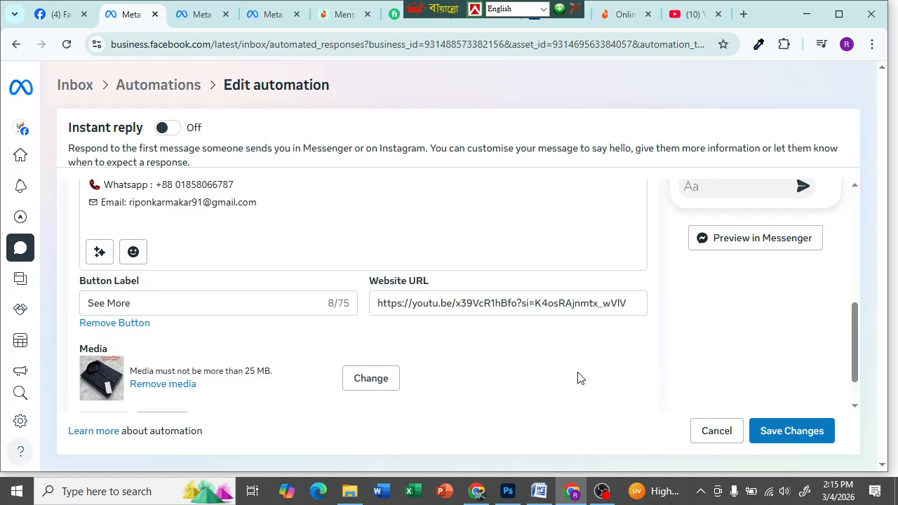
click(623, 14)
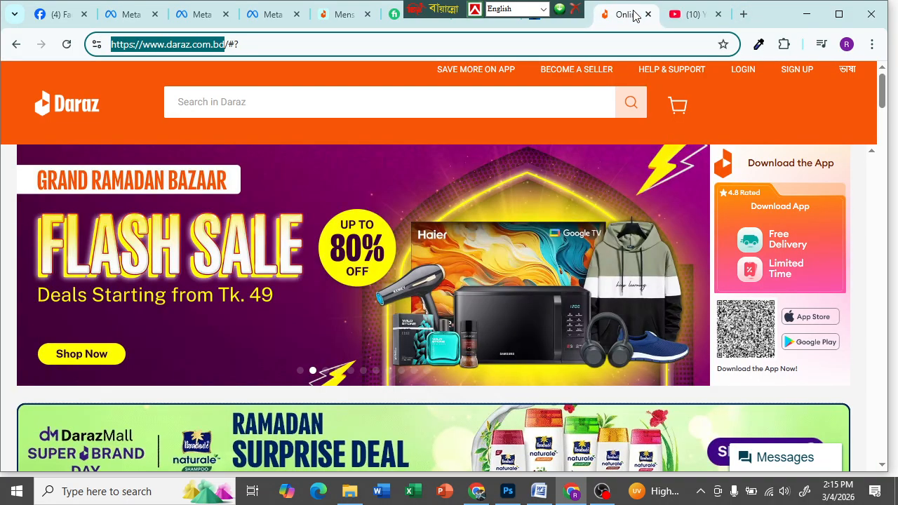
right_click(221, 47)
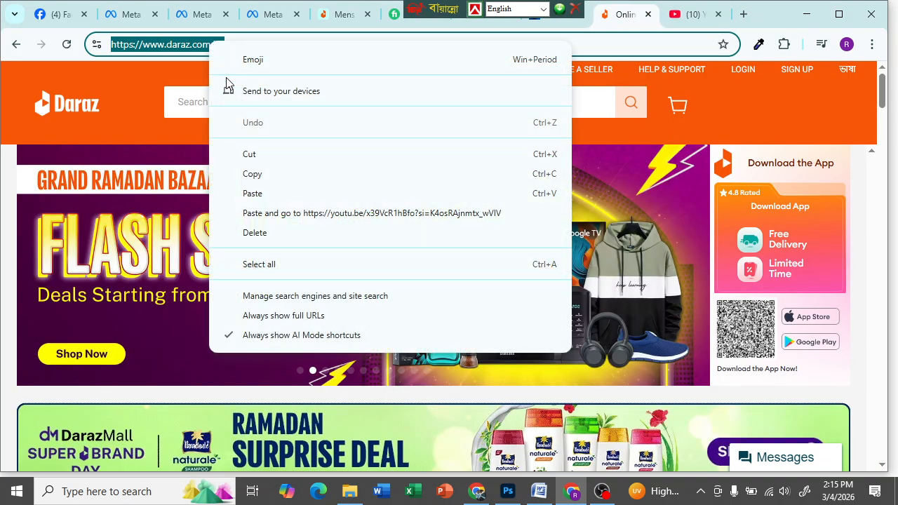
click(257, 176)
click(573, 44)
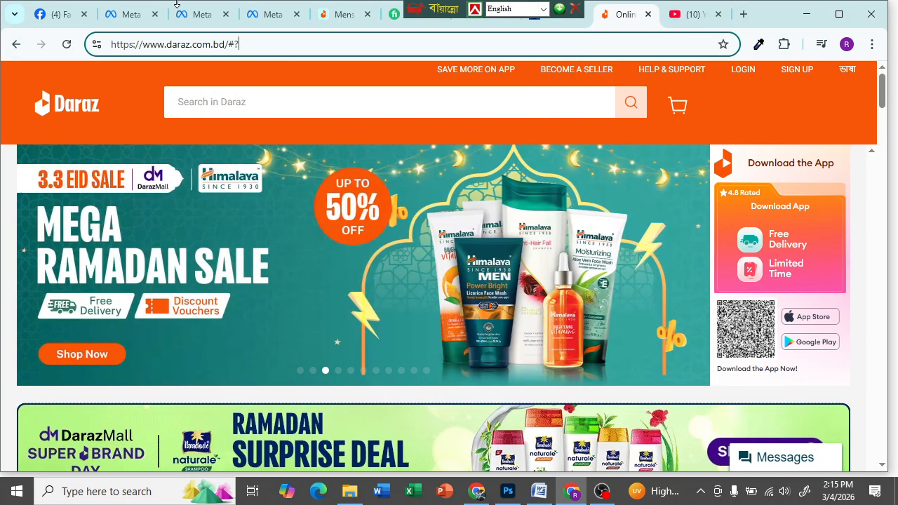
click(145, 12)
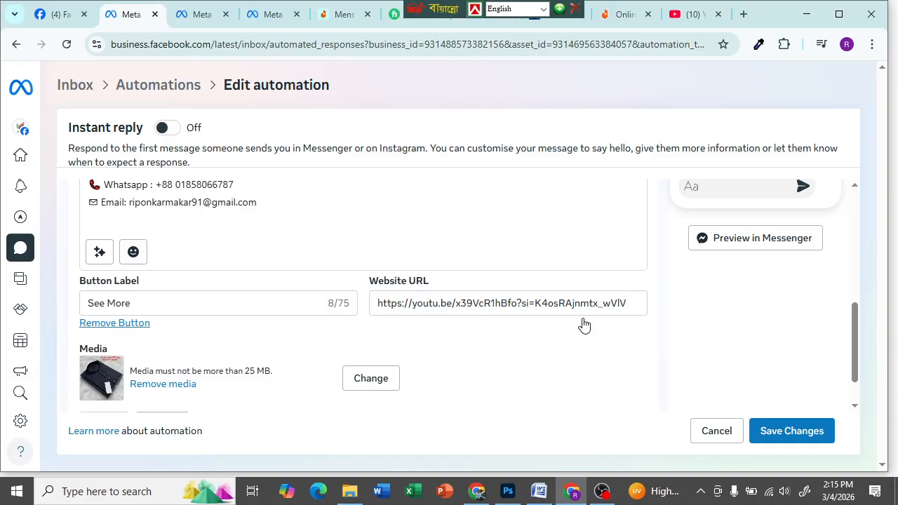
click(630, 304)
drag(630, 303, 579, 303)
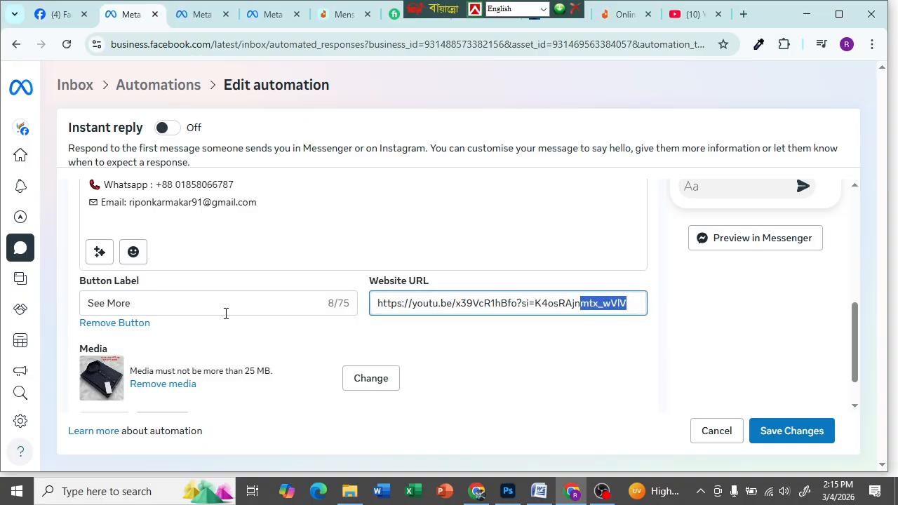
click(376, 306)
click(379, 303)
key(ctrl+a)
key(BackSpace)
key(ctrl+v)
click(557, 344)
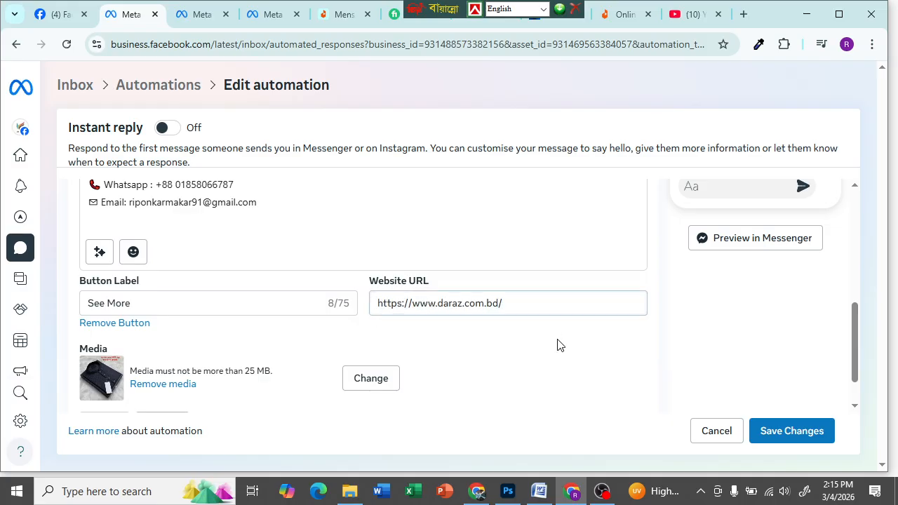
- Scroll through the Instant reply form to review the Messenger channel and Bangla greeting
scroll(442, 385, down, 1)
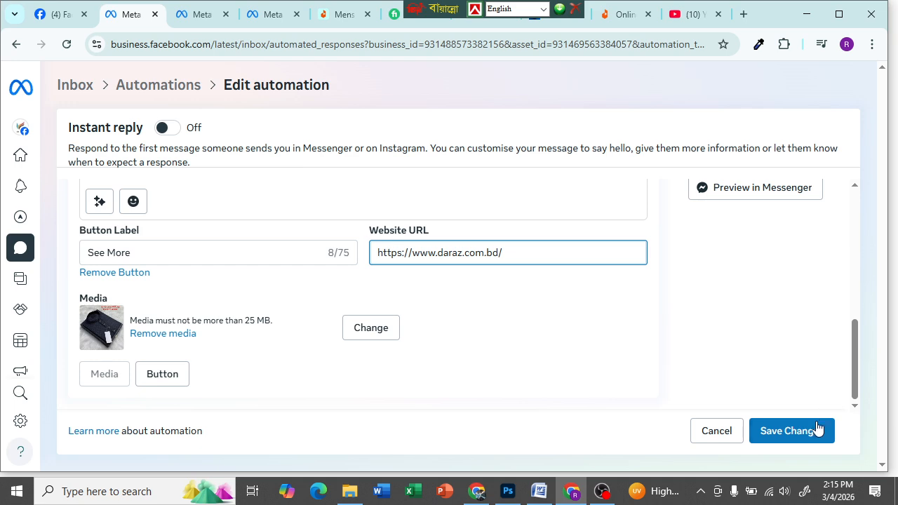
scroll(734, 346, up, 4)
scroll(725, 330, up, 2)
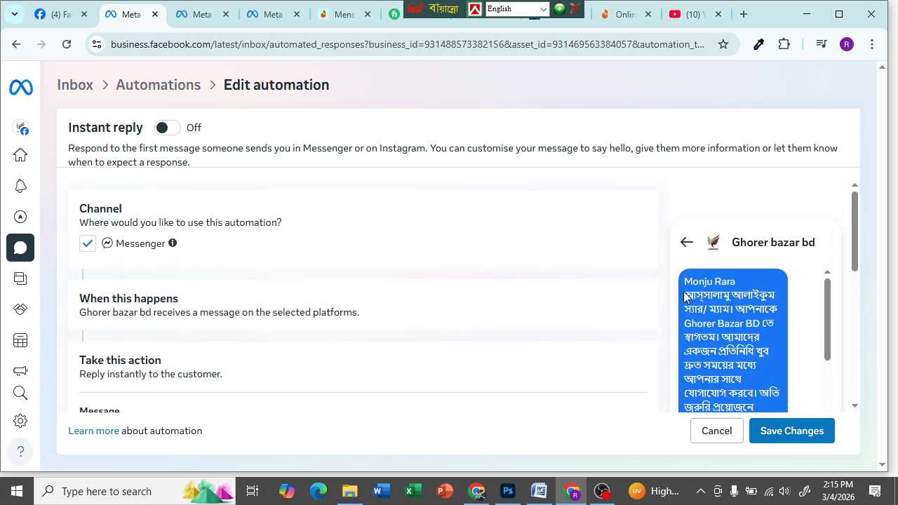
scroll(432, 421, down, 2)
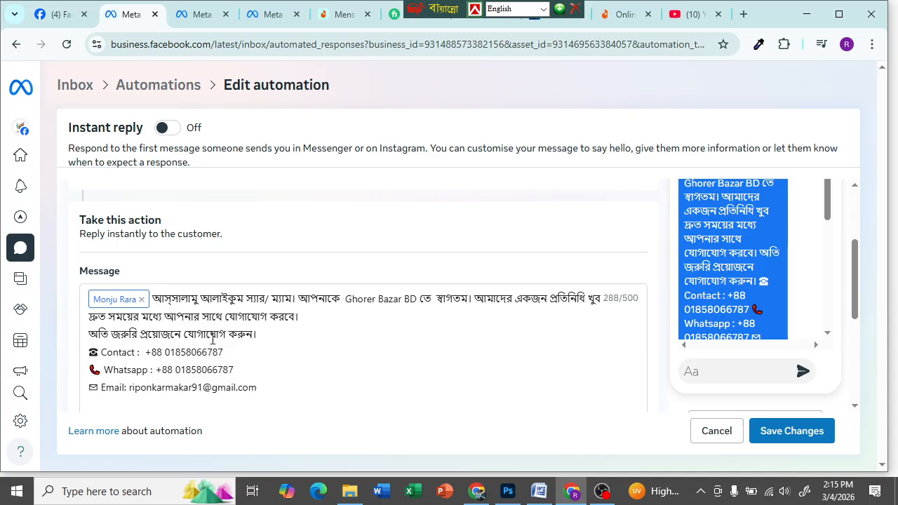
scroll(94, 330, down, 2)
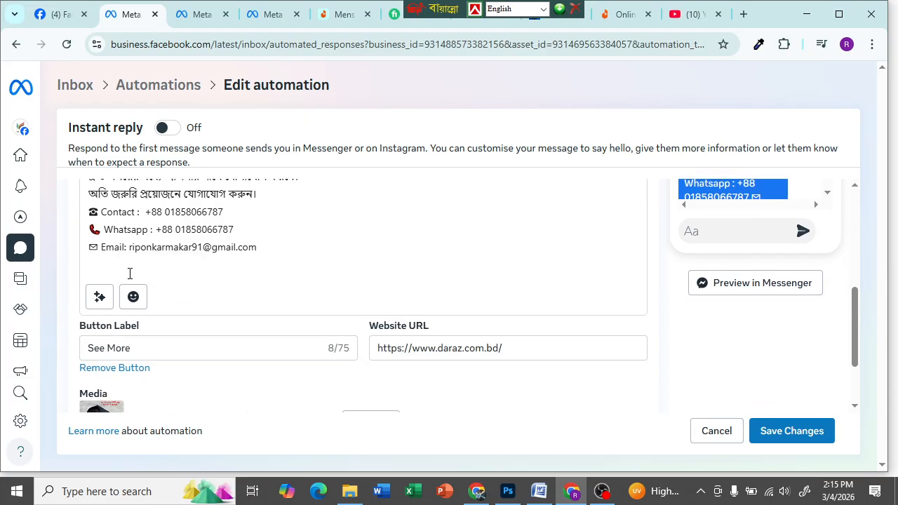
- Insert a pointing-hand emoji at the start of the urgent-contact message line
scroll(169, 249, up, 2)
scroll(169, 249, up, 1)
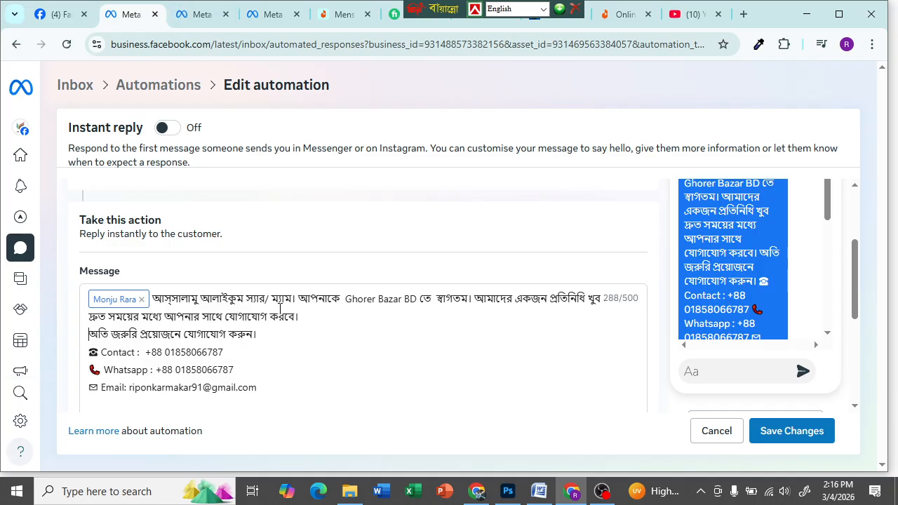
scroll(260, 337, down, 4)
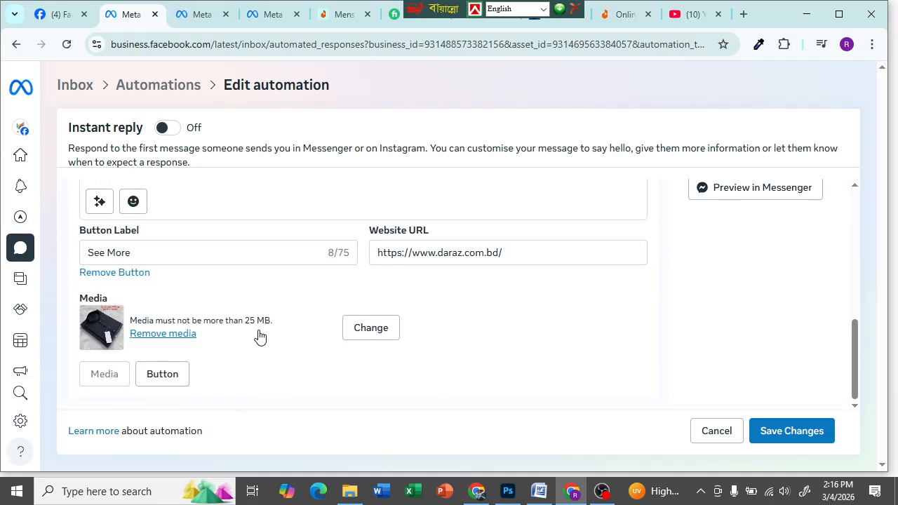
click(134, 201)
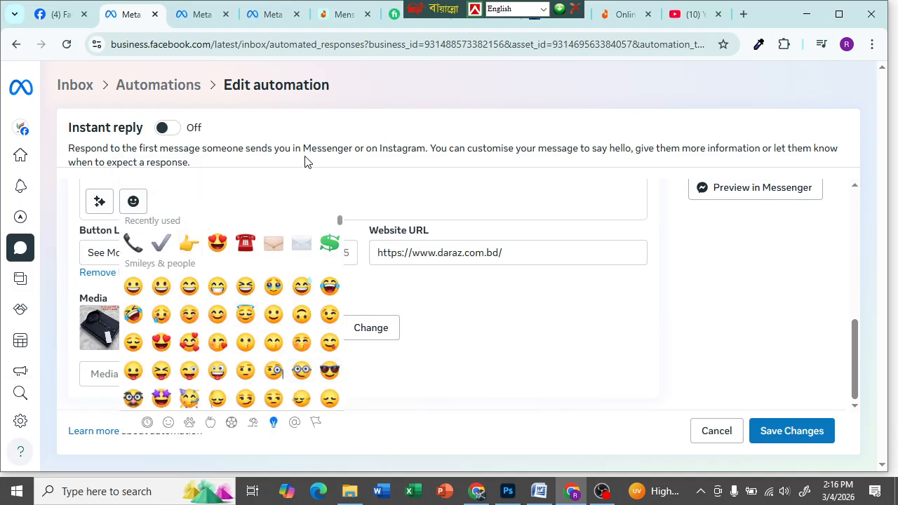
click(483, 346)
scroll(290, 287, up, 4)
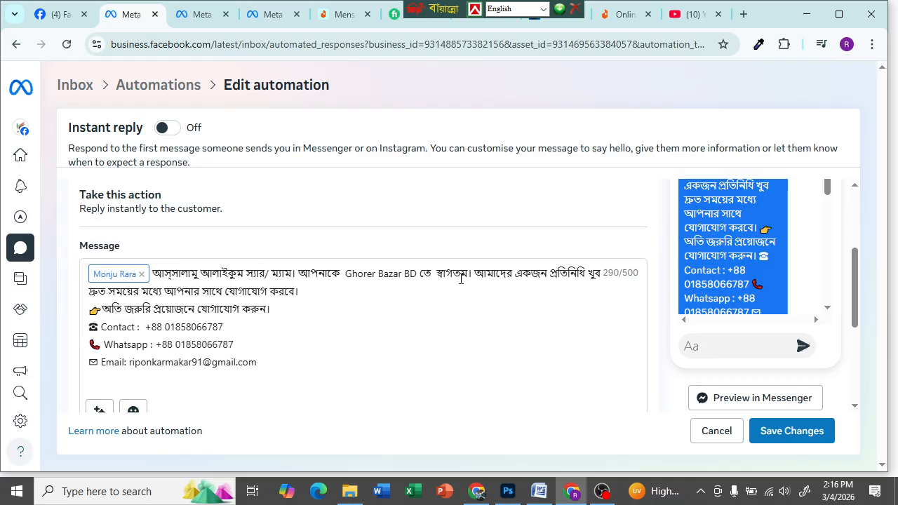
scroll(423, 301, down, 3)
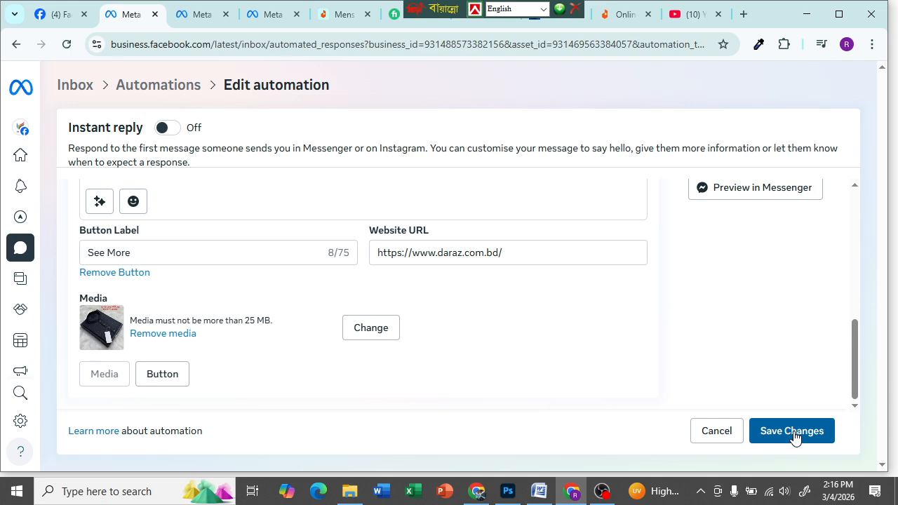
scroll(473, 375, up, 10)
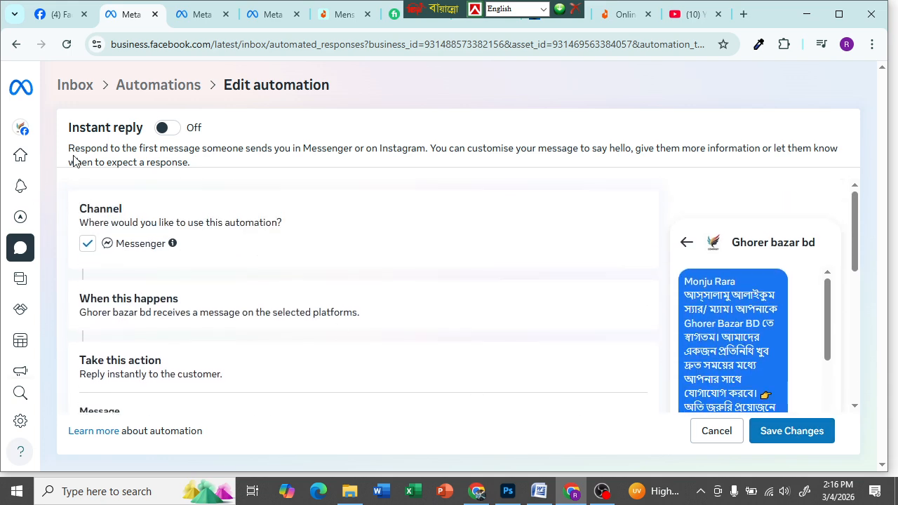
- Toggle Instant reply on and back off, and tick Messenger as the channel
click(168, 127)
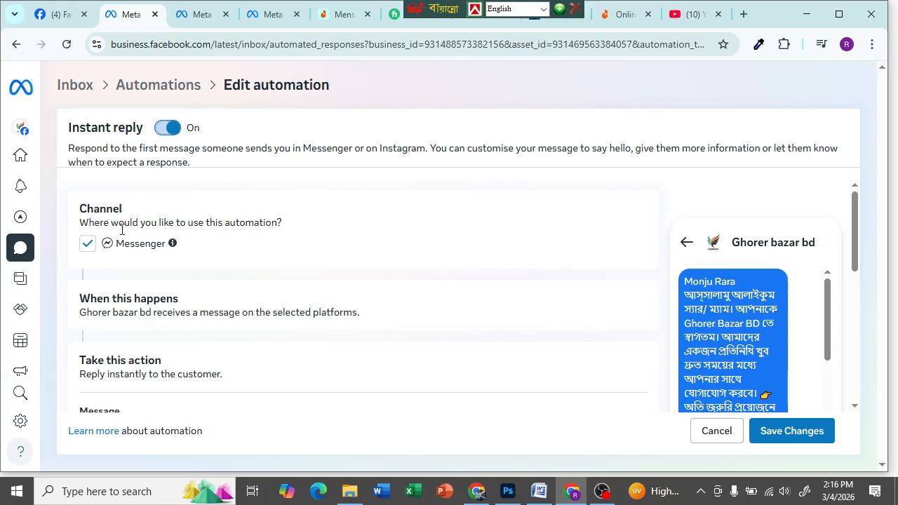
click(89, 246)
click(88, 245)
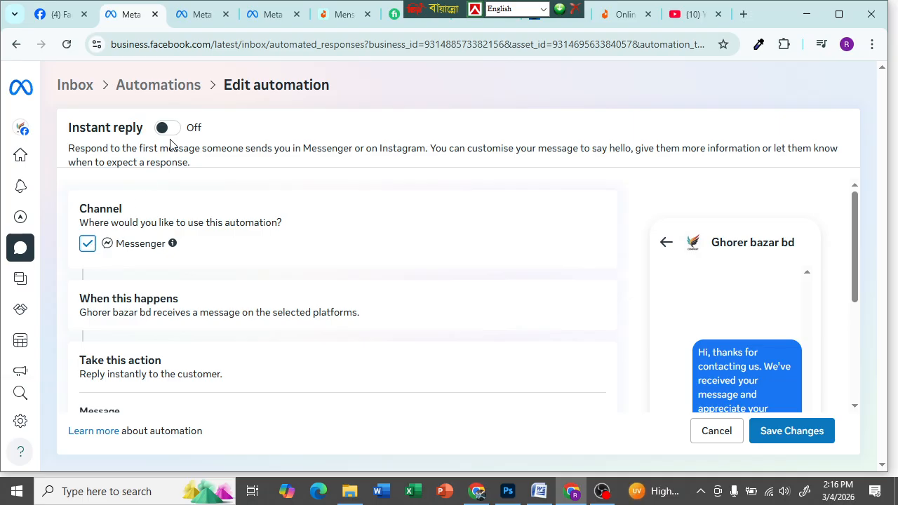
scroll(192, 276, down, 2)
scroll(192, 276, up, 2)
scroll(193, 309, down, 2)
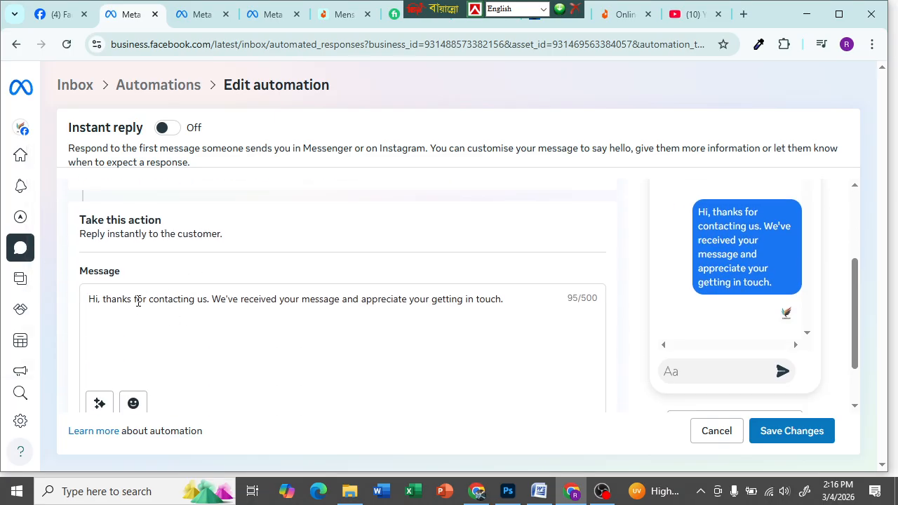
scroll(158, 317, down, 1)
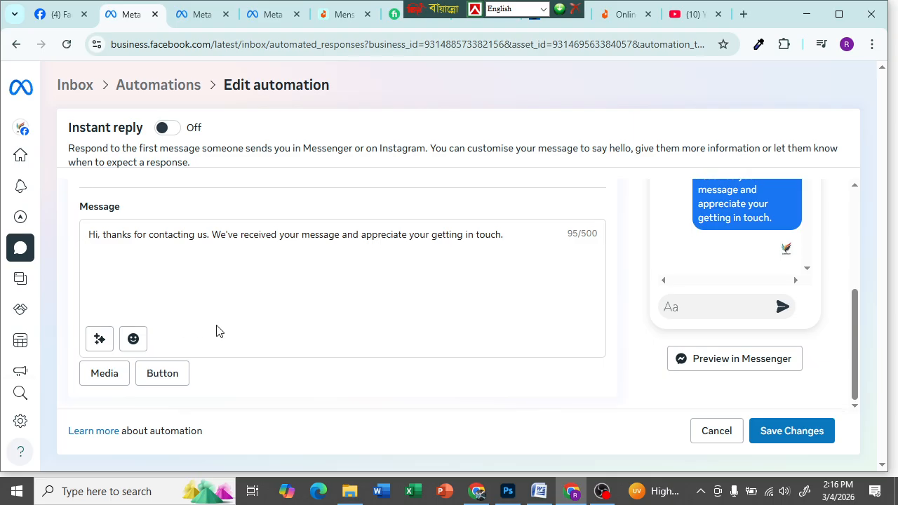
scroll(217, 332, up, 3)
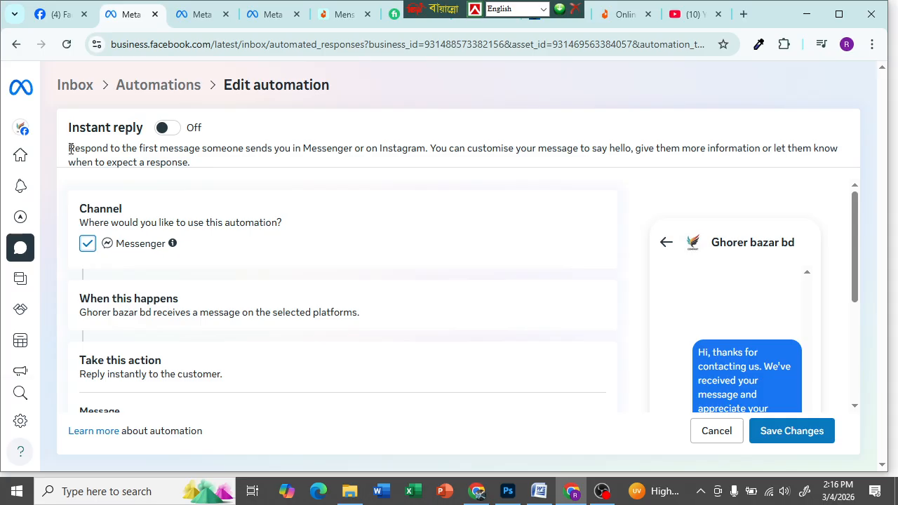
scroll(588, 329, down, 3)
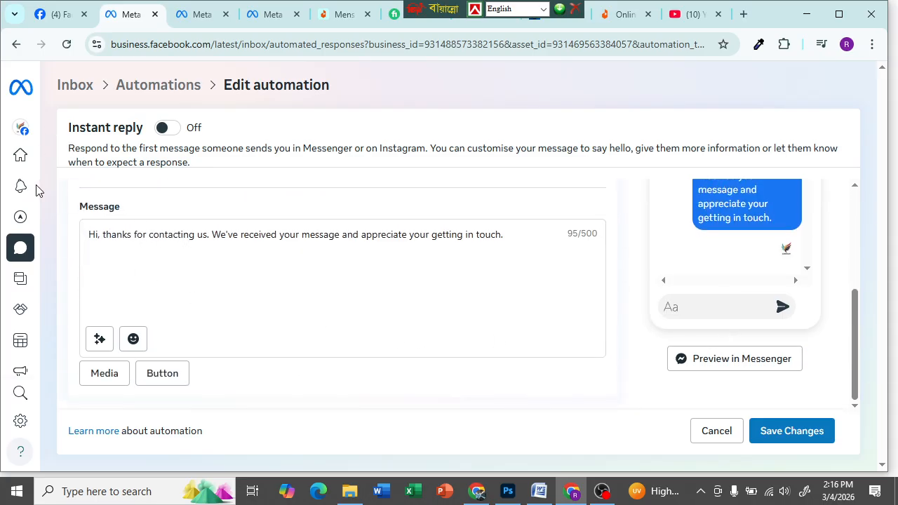
- Go back to Inbox, open Automations and start a new Instant reply
click(28, 257)
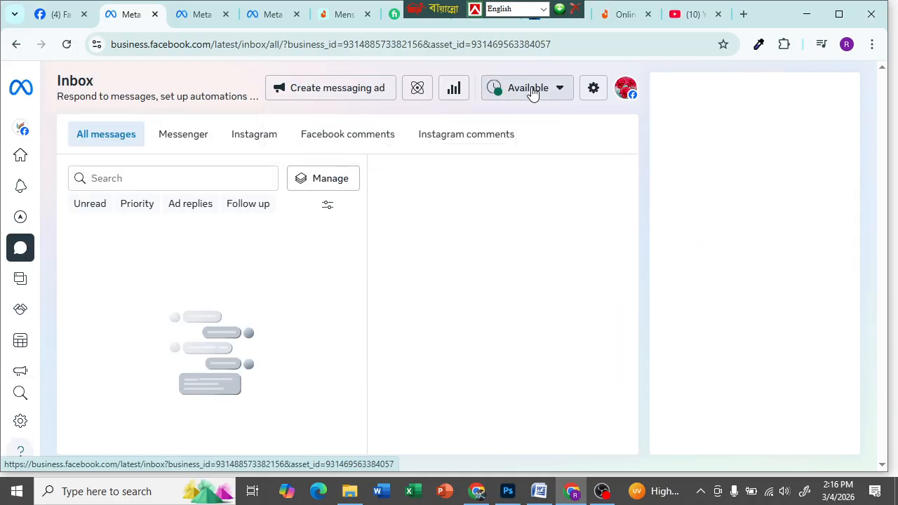
click(417, 90)
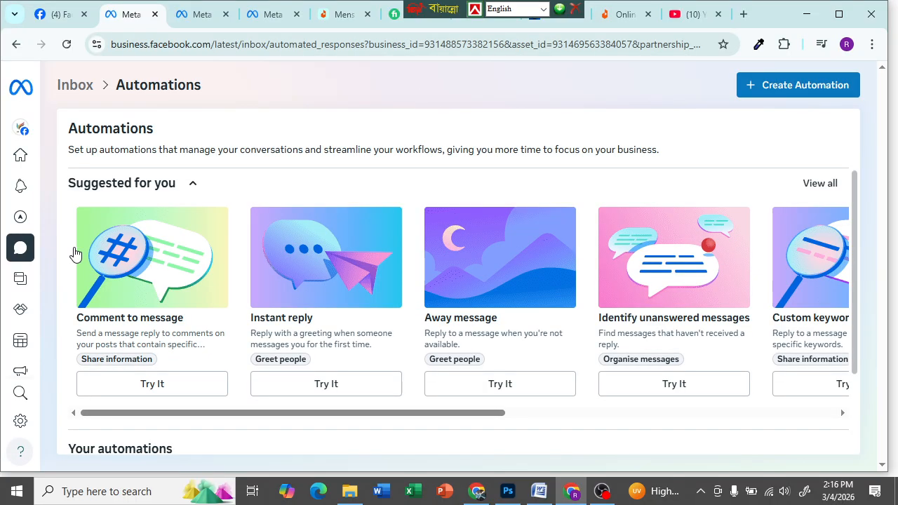
click(330, 383)
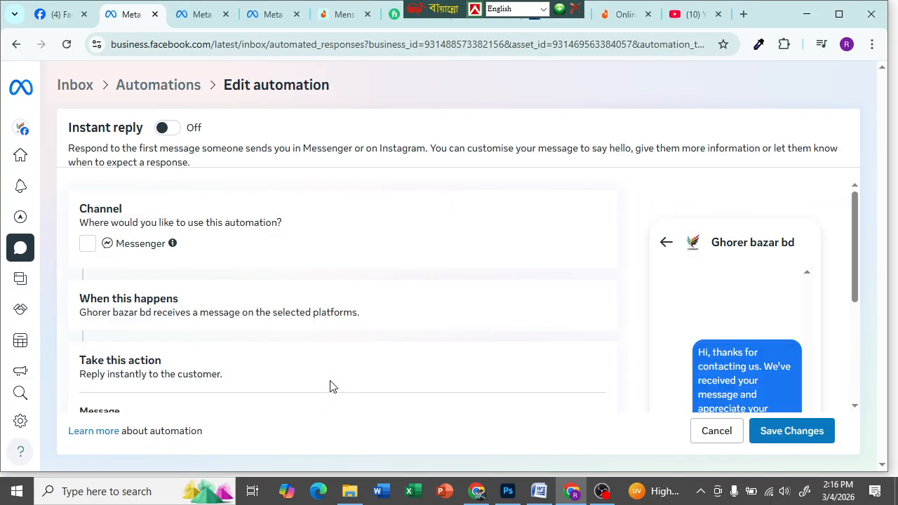
- Replace the default message with the Bangla greeting 'আপনাকে আমাদের পেজে স্বাগতম।'
scroll(256, 270, down, 3)
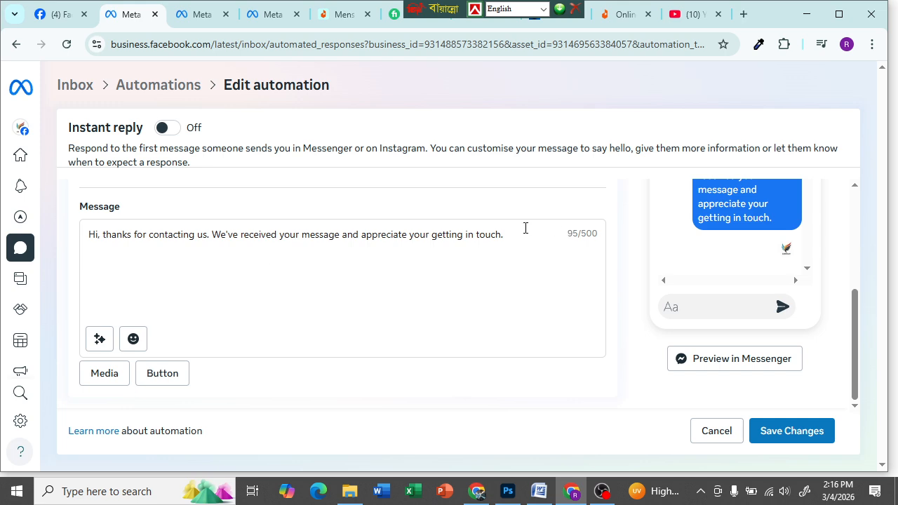
drag(510, 232, 18, 273)
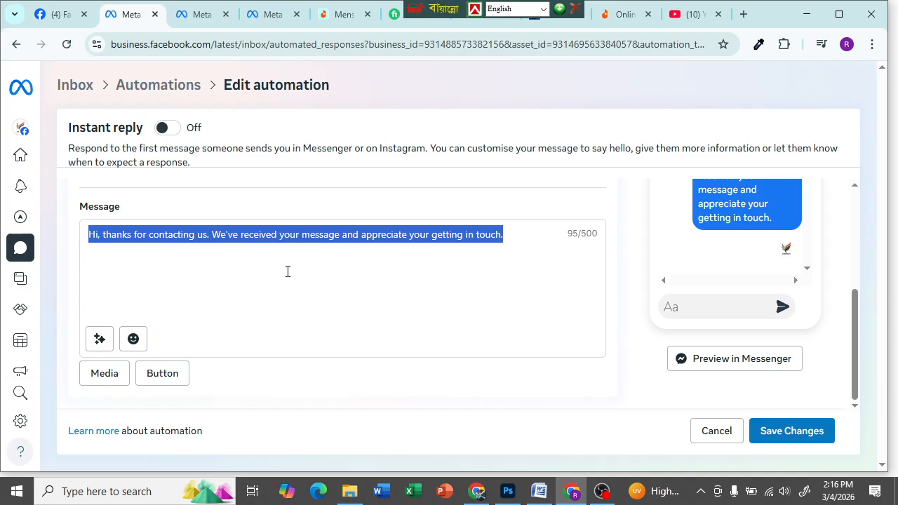
key(BackSpace)
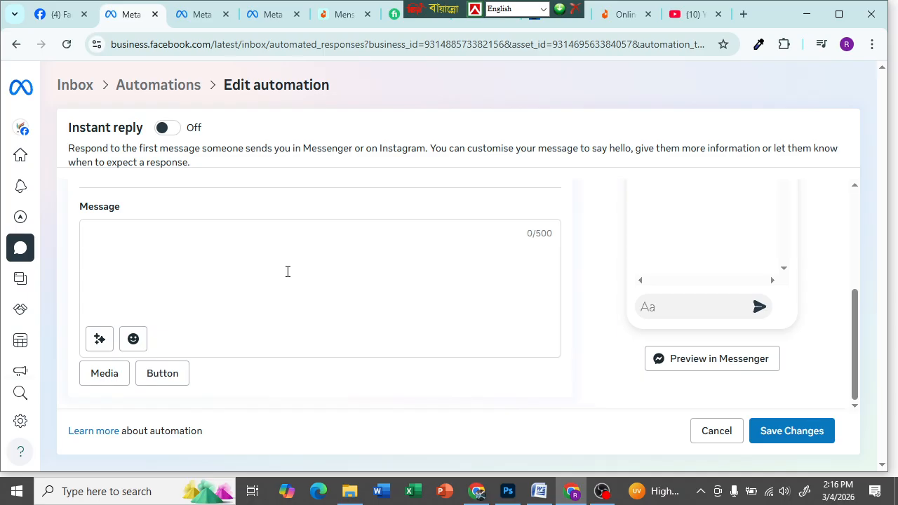
text(gff)
key(BackSpace)
key(BackSpace)
key(BackSpace)
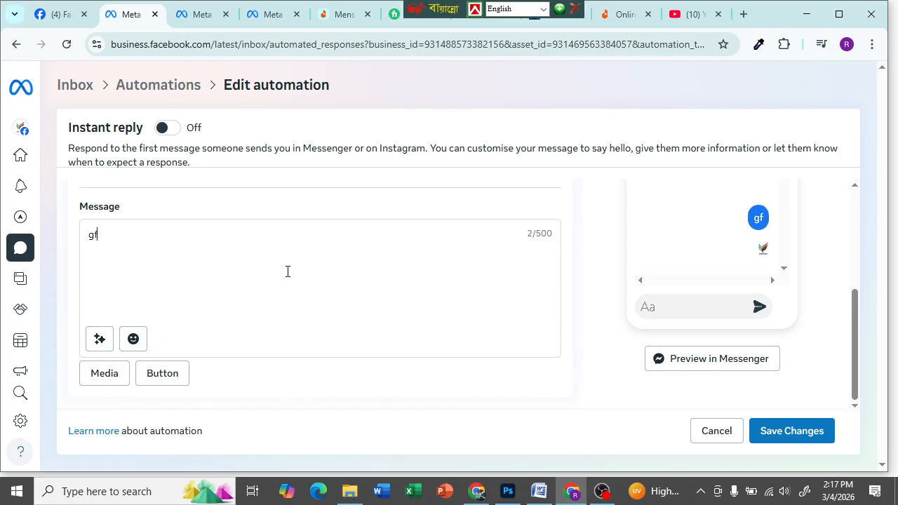
key(F12)
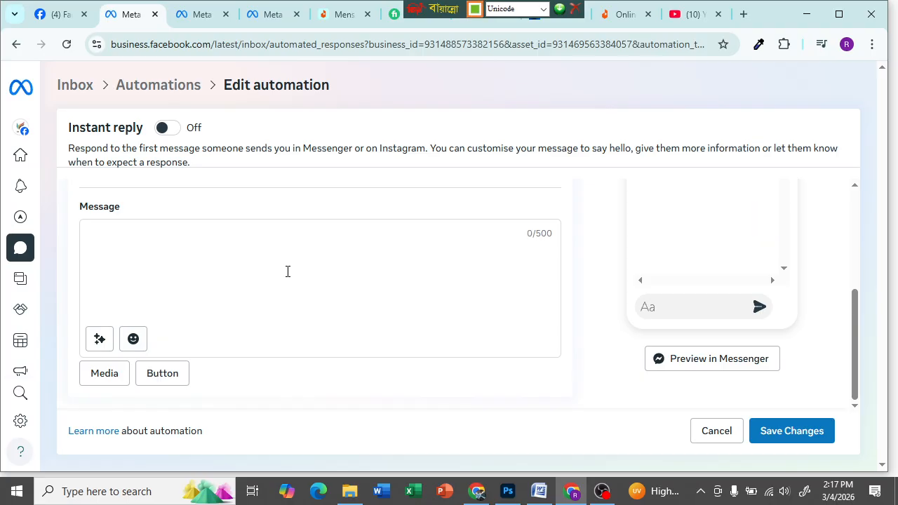
text(আপনাকে আমাদের)
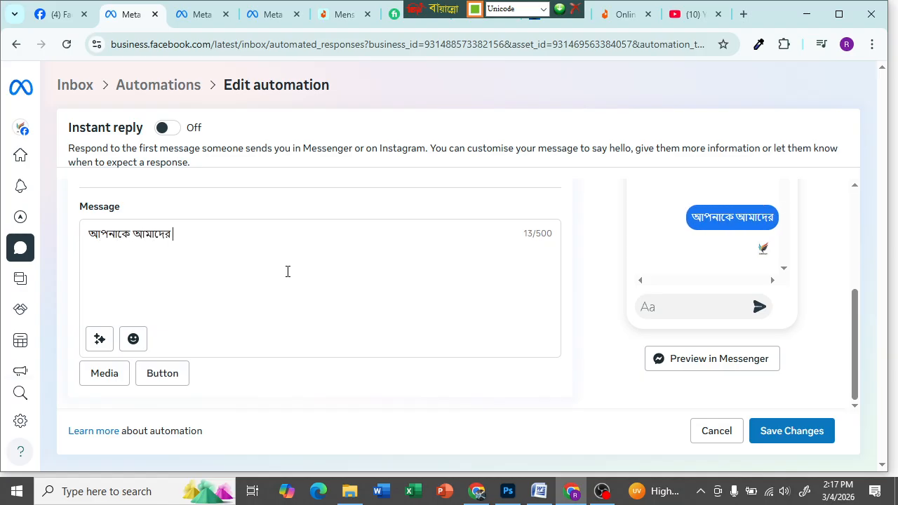
text( পেজে)
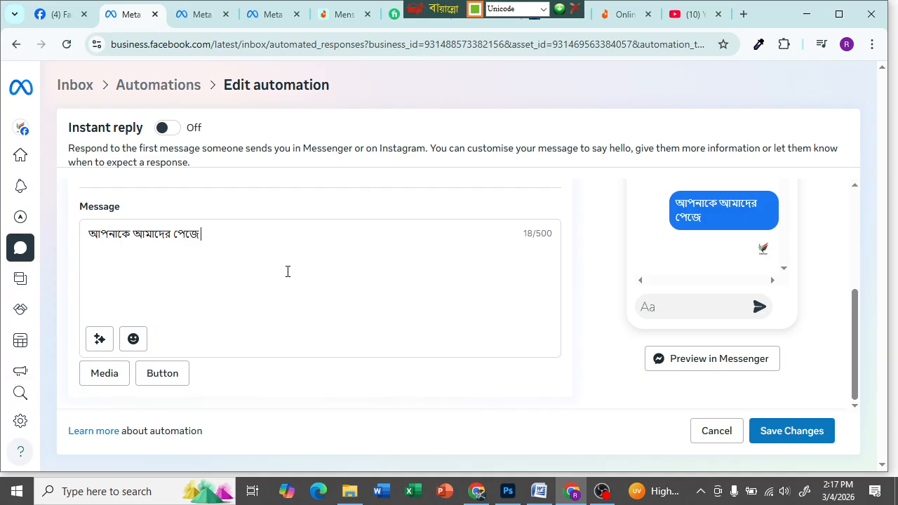
text( স্বাগতম)
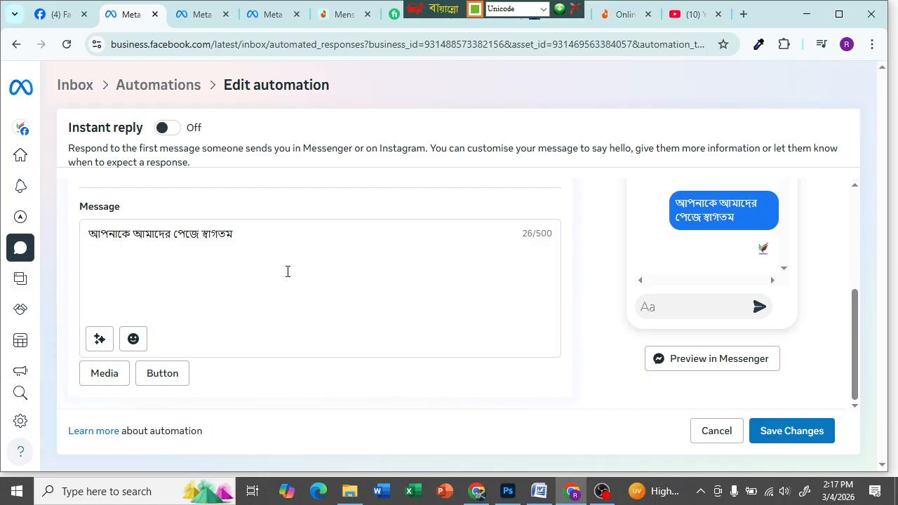
- Insert the 'Full name of recipient' placeholder into the message
click(99, 339)
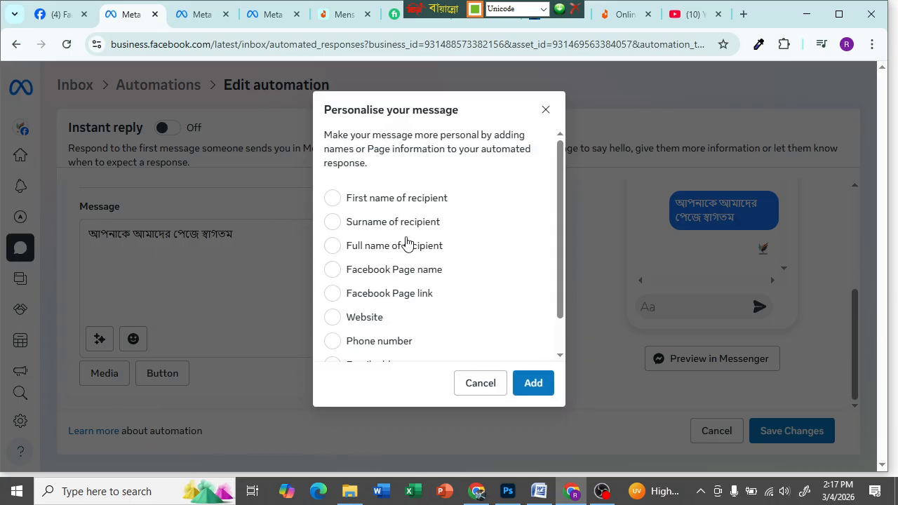
click(333, 246)
click(532, 393)
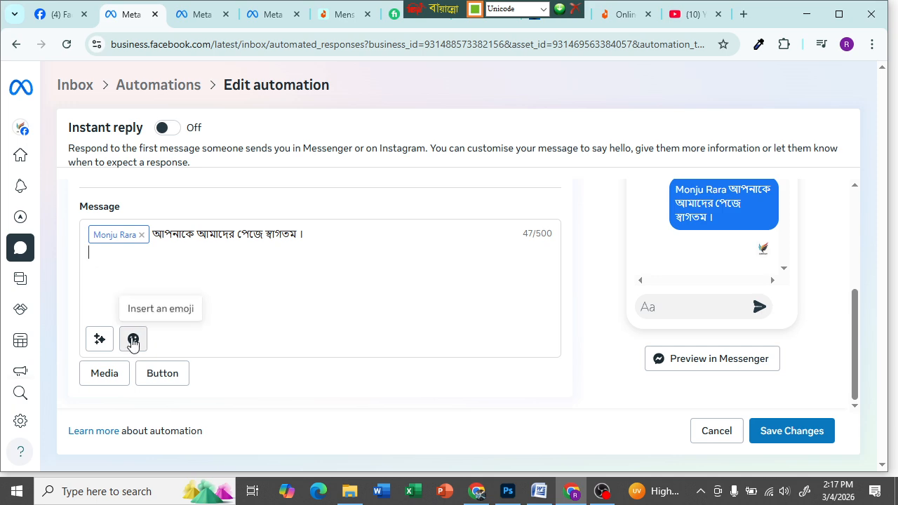
- Attach the Screenshot_23 shirt image as media to the reply
click(104, 373)
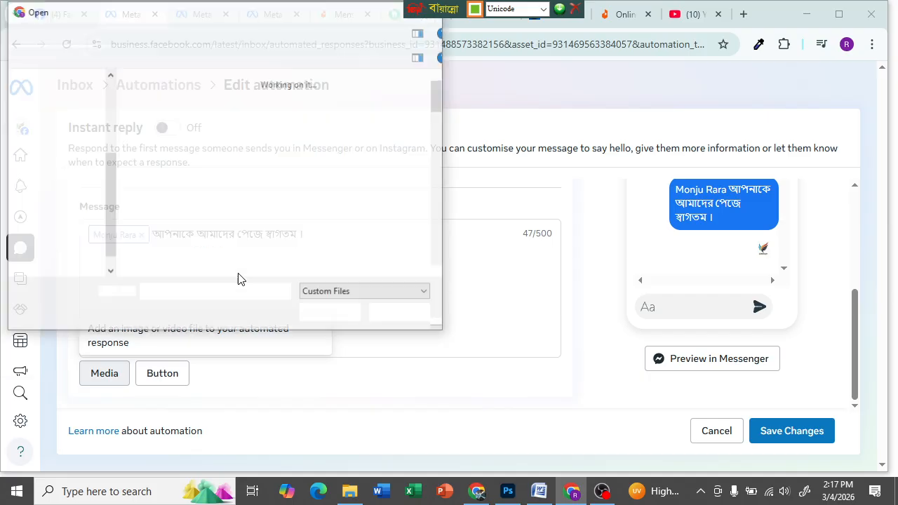
scroll(185, 216, down, 3)
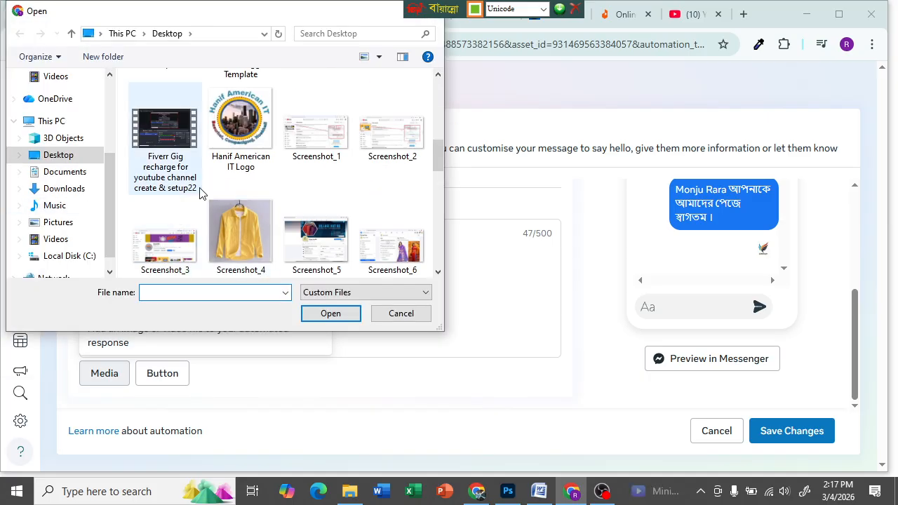
scroll(312, 191, down, 3)
scroll(312, 192, down, 2)
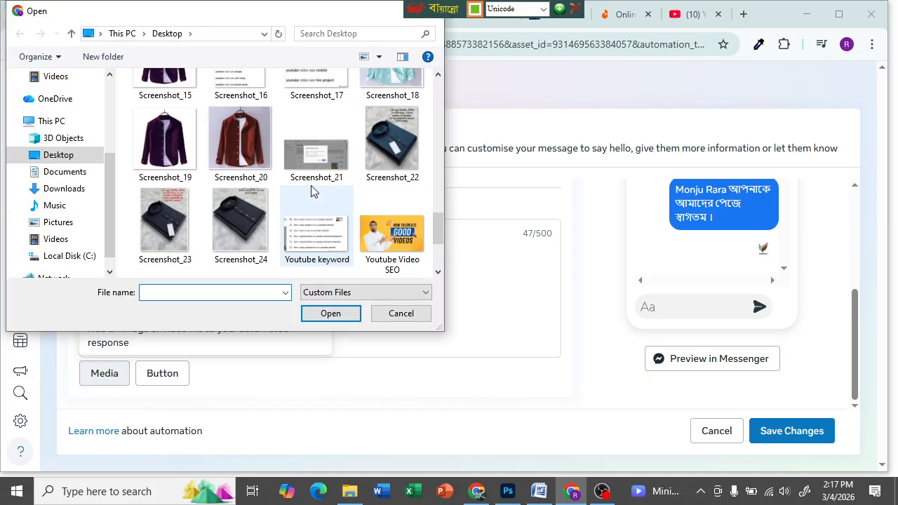
double_click(164, 218)
scroll(213, 390, down, 2)
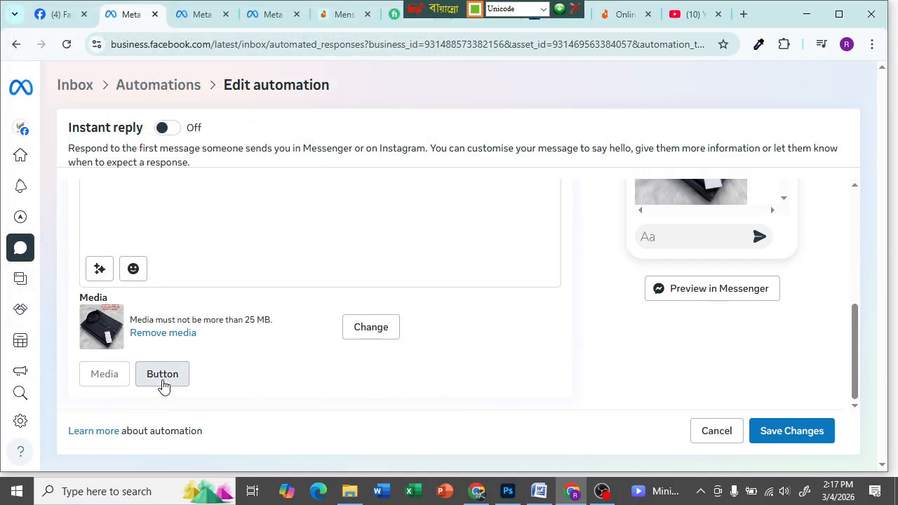
click(162, 379)
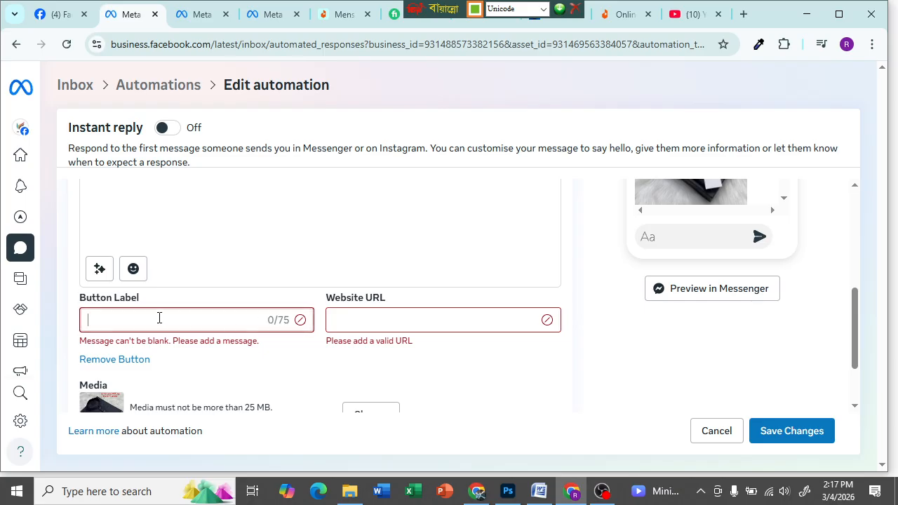
key(F12)
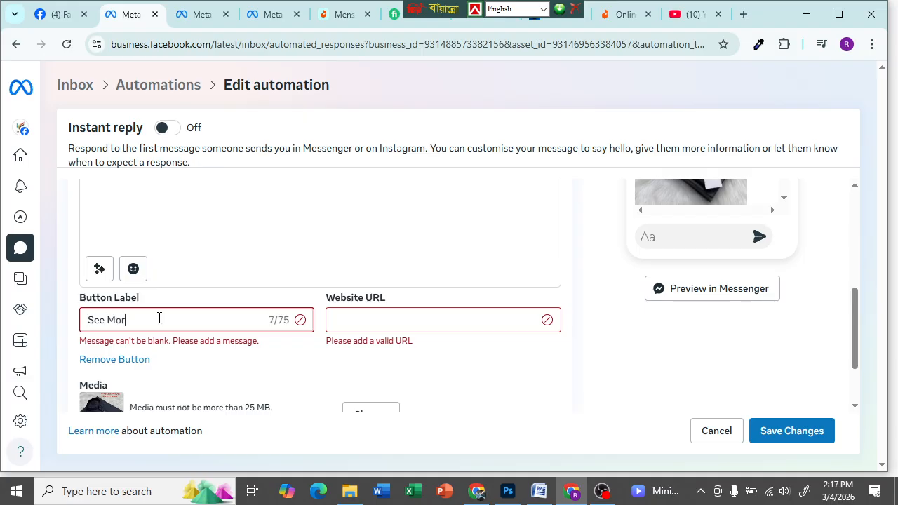
click(364, 319)
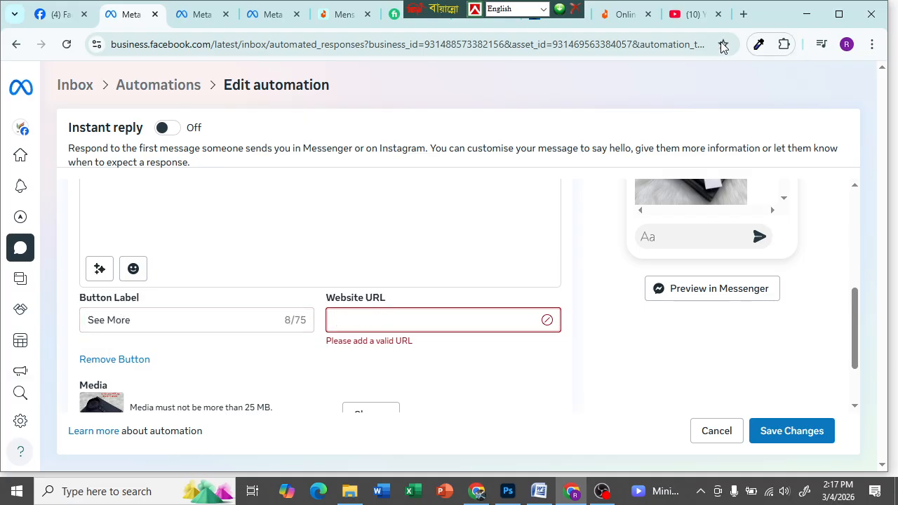
click(631, 16)
drag(210, 44, 98, 51)
drag(224, 43, 56, 45)
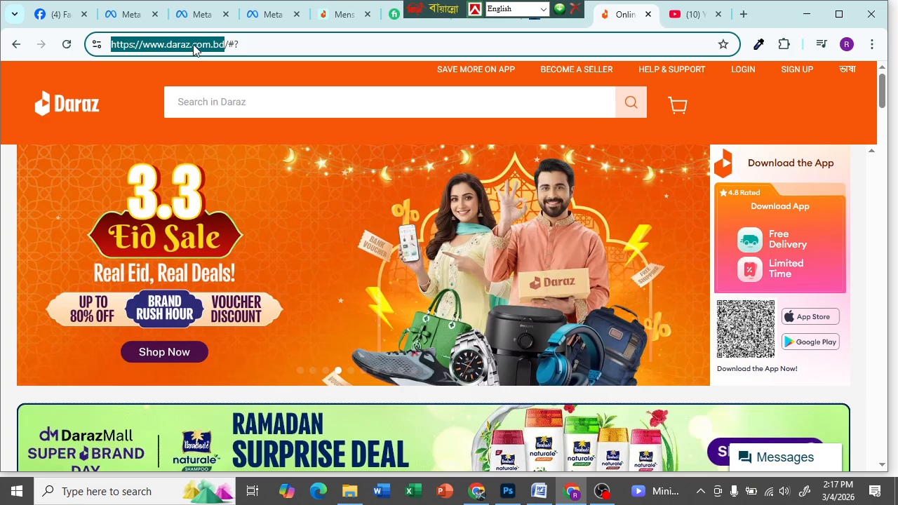
text(https://www.daraz.com.bd/)
drag(232, 44, 83, 49)
key(super+c)
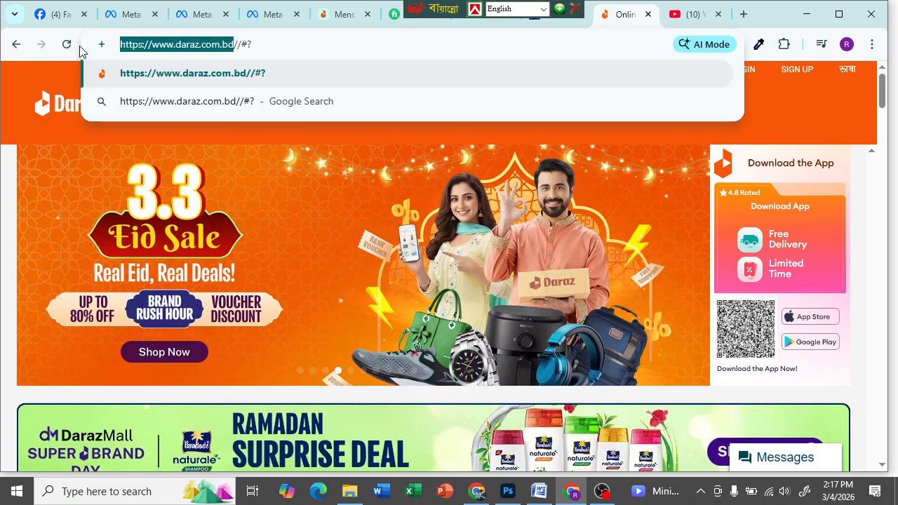
click(125, 14)
right_click(388, 320)
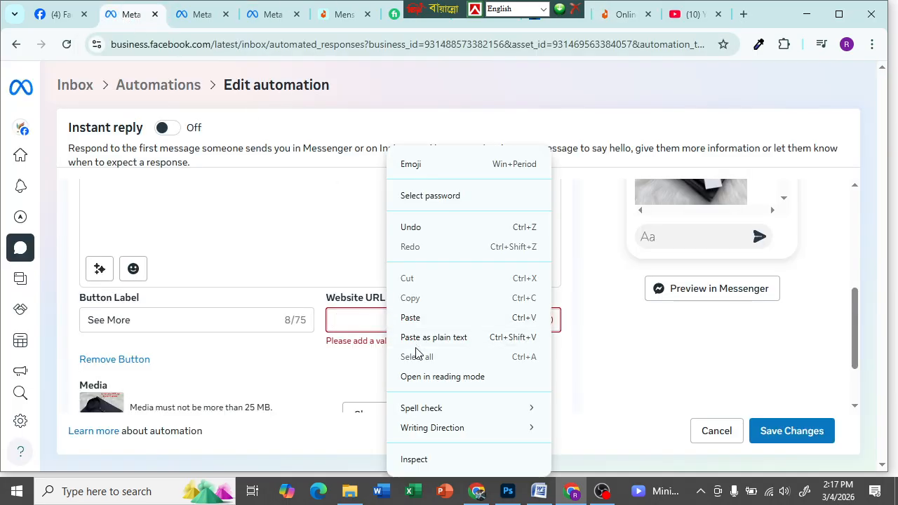
click(411, 317)
scroll(401, 367, down, 1)
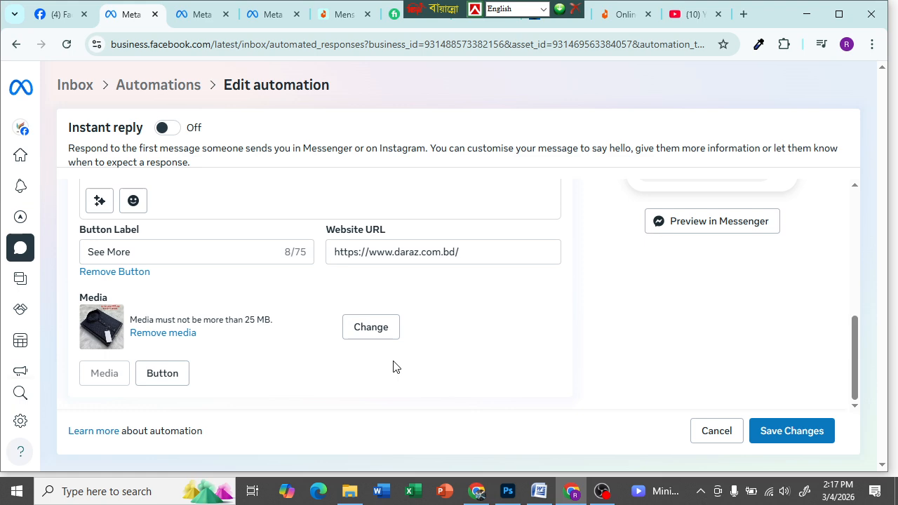
scroll(306, 327, up, 3)
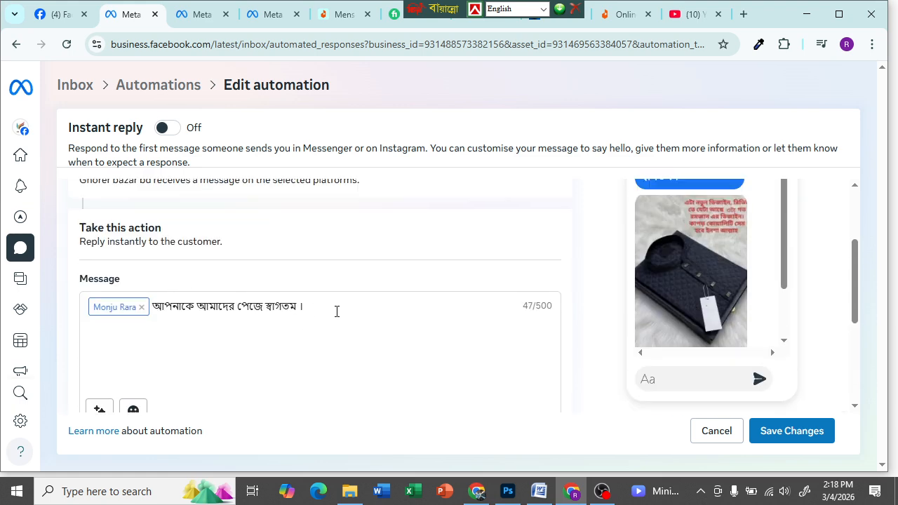
- Try saving the automation changes, then tick Messenger under Channel
scroll(456, 351, down, 3)
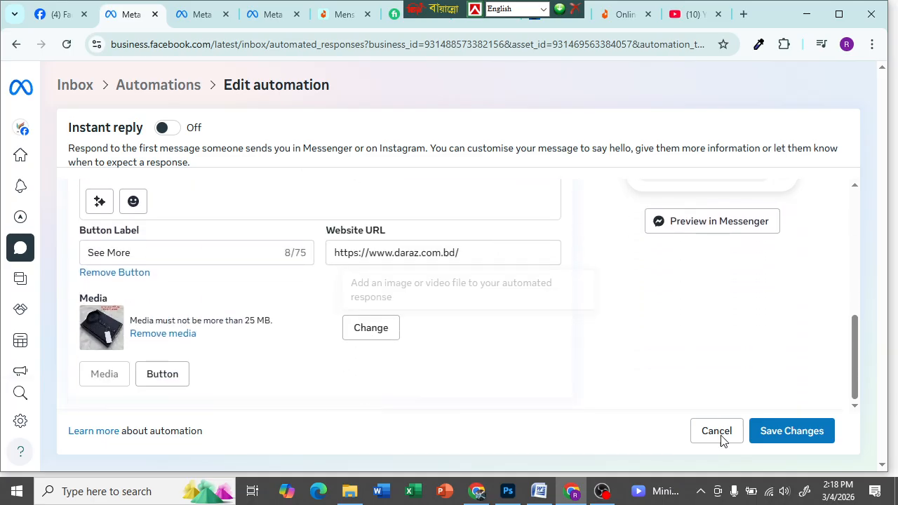
click(792, 432)
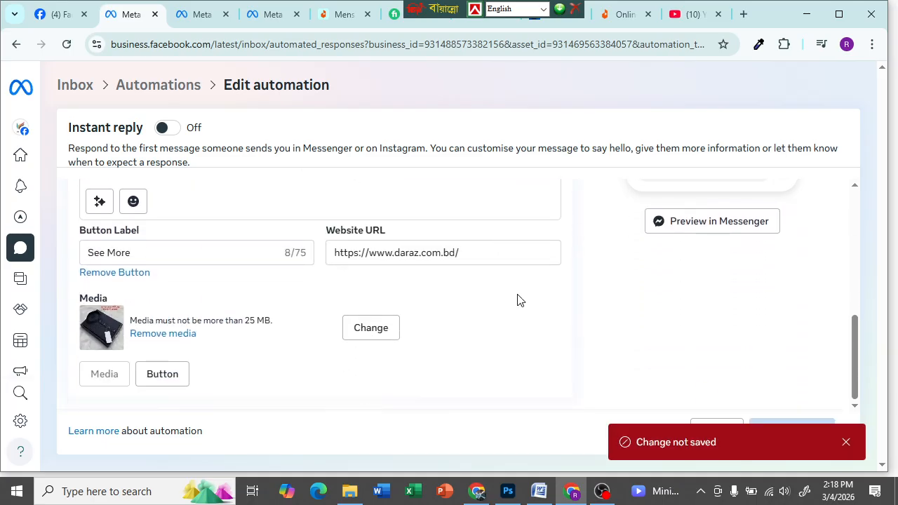
scroll(588, 299, up, 5)
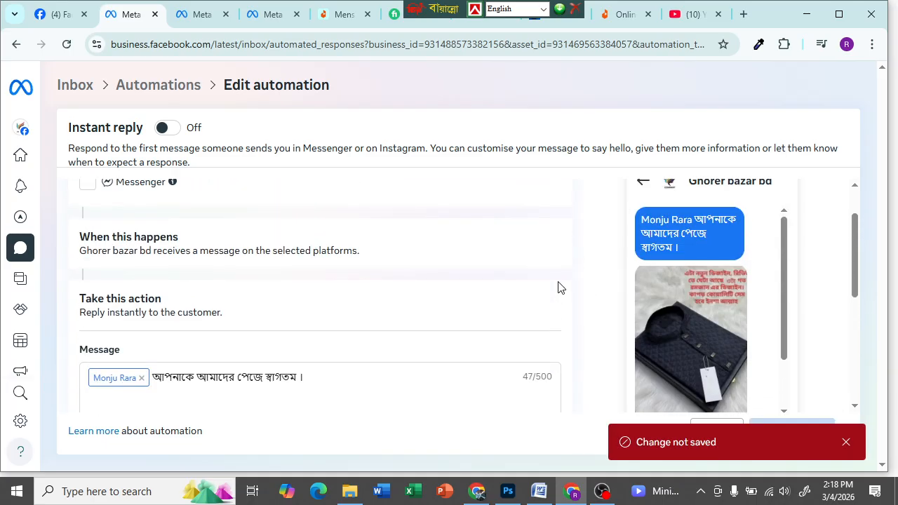
scroll(489, 287, up, 1)
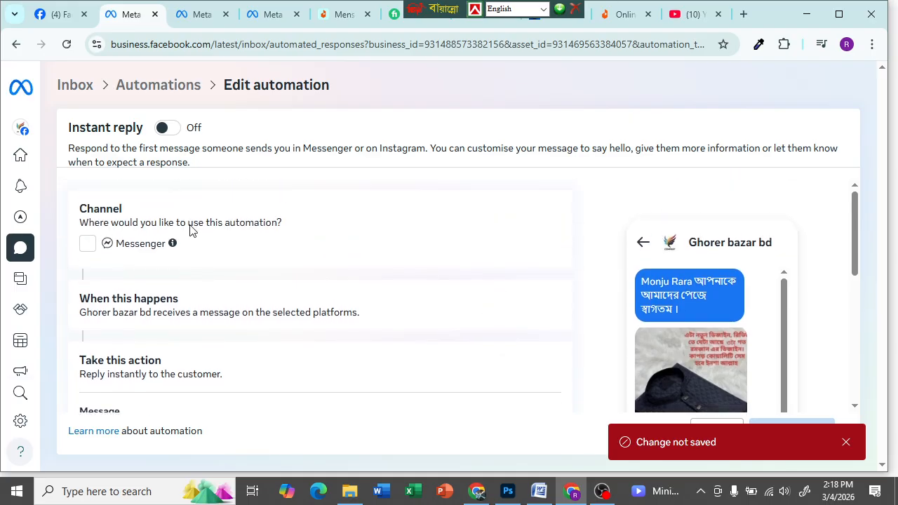
click(87, 243)
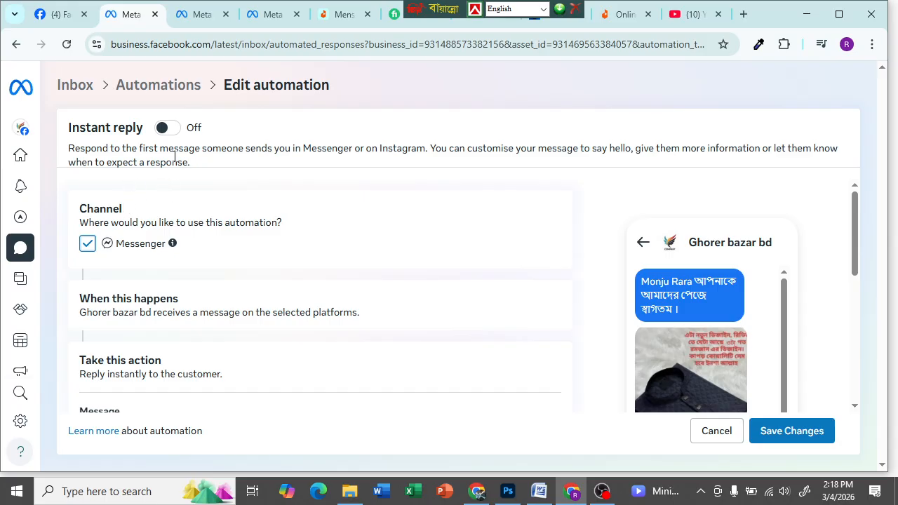
scroll(193, 249, down, 5)
scroll(215, 228, up, 1)
drag(335, 231, 153, 229)
key(ctrl+c)
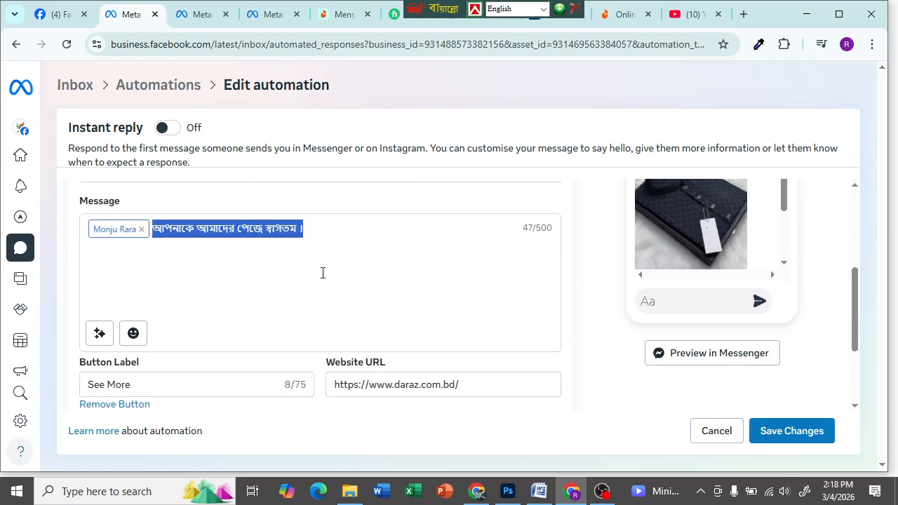
scroll(327, 281, up, 3)
- Switch the Instant reply toggle on and reload the page
click(166, 130)
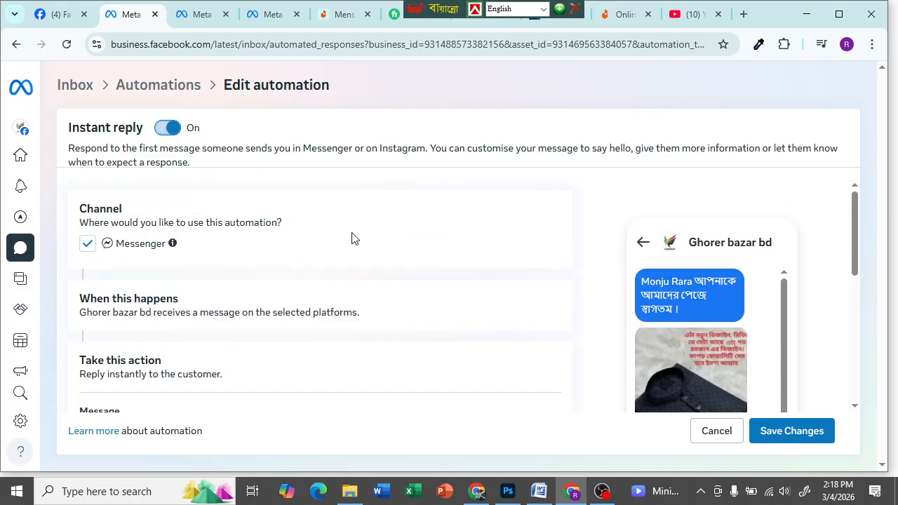
scroll(352, 239, down, 2)
click(168, 129)
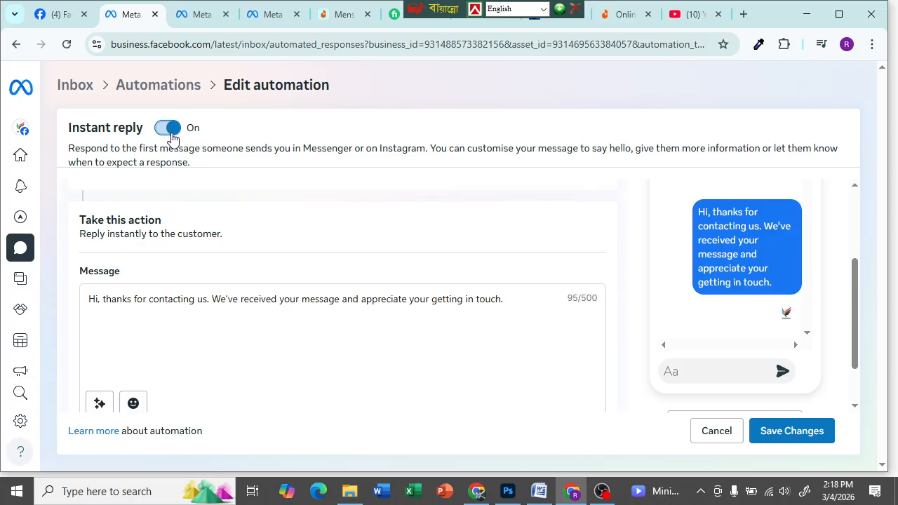
click(163, 133)
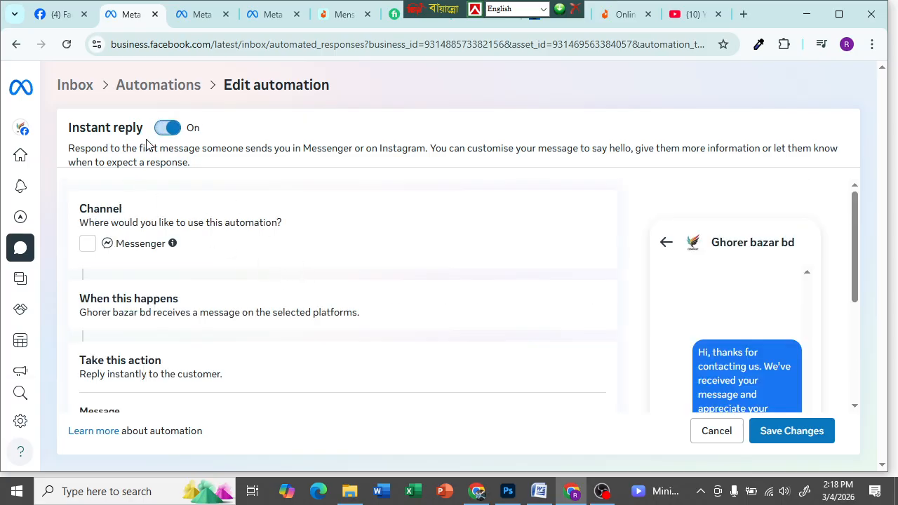
click(66, 44)
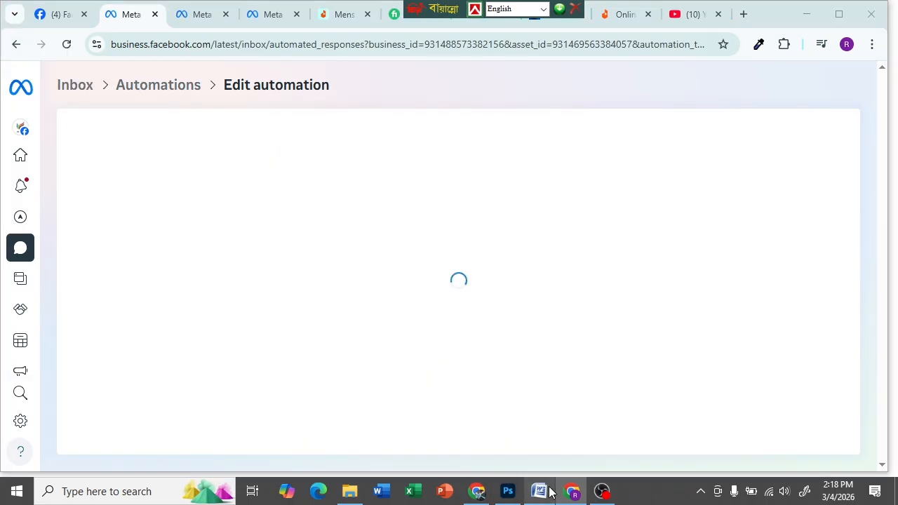
- Paste the Bengali greeting over the default reply message
click(543, 491)
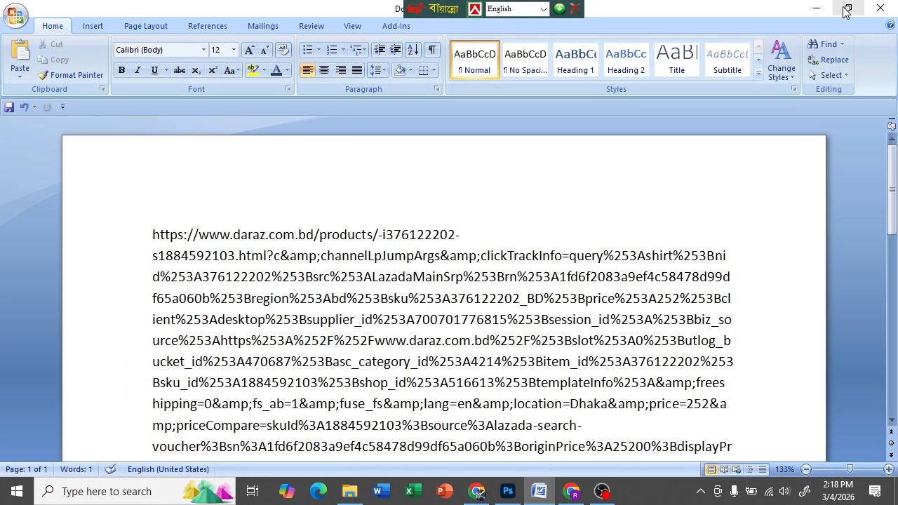
click(818, 9)
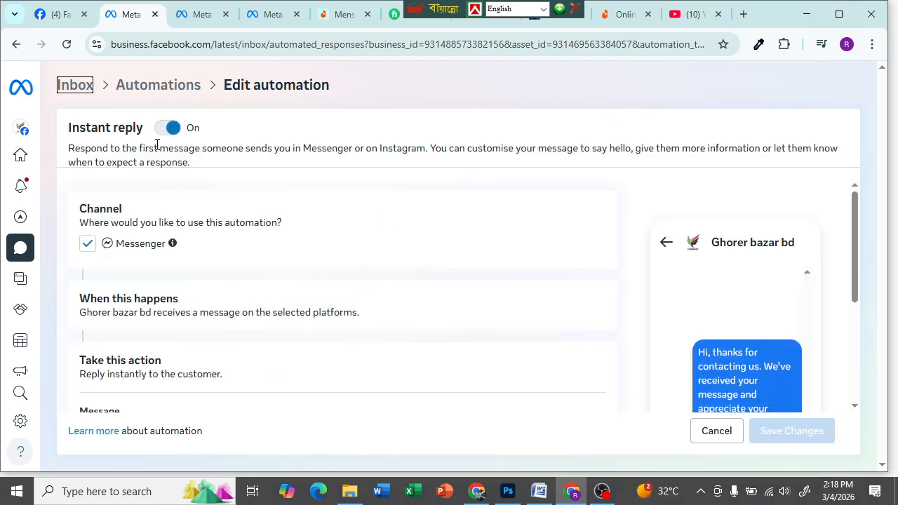
scroll(334, 279, down, 3)
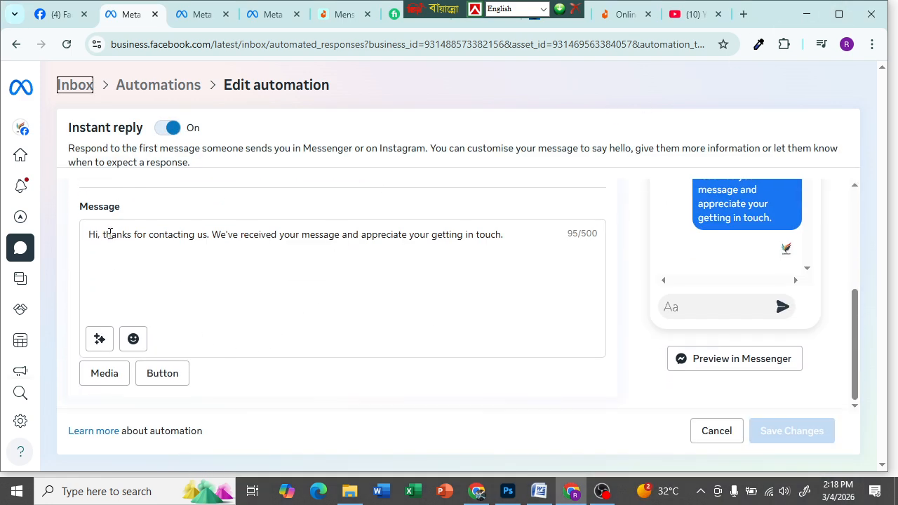
drag(509, 233, 28, 265)
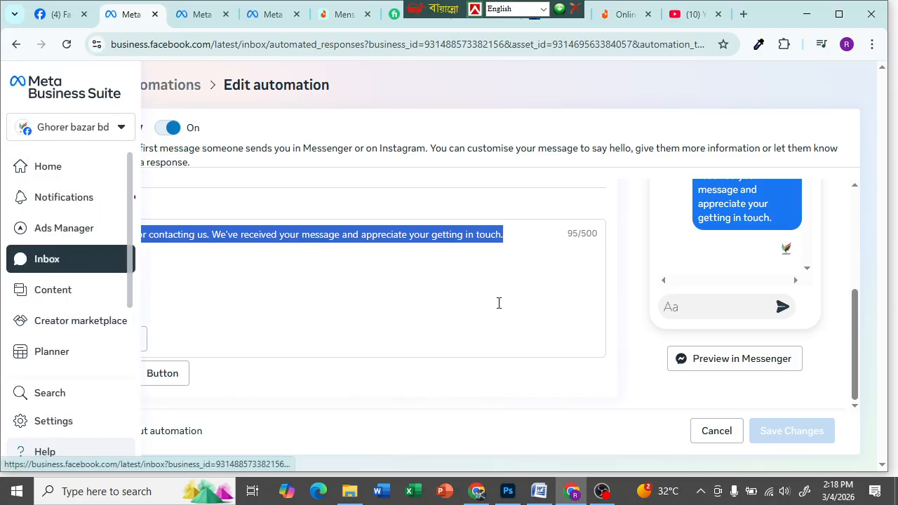
key(ctrl+v)
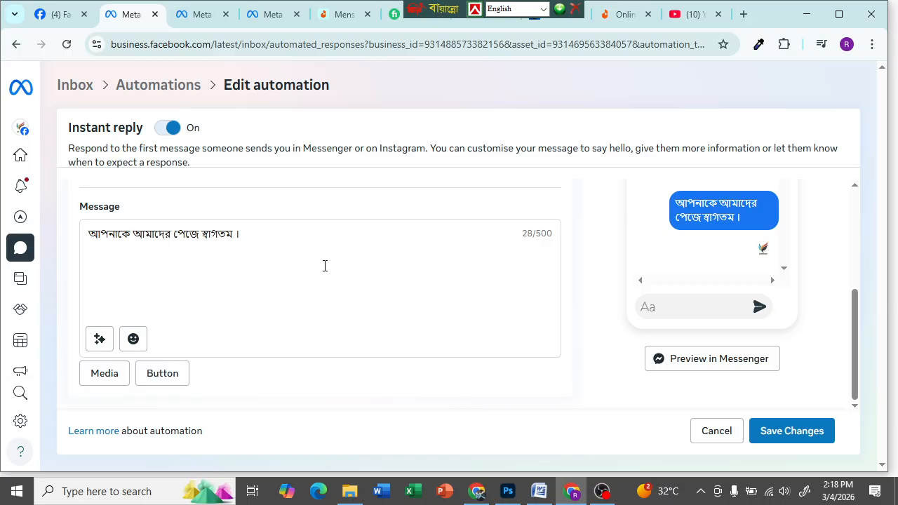
- Add the 'Full name of recipient' placeholder to the message
scroll(325, 268, up, 3)
scroll(242, 260, down, 3)
click(102, 340)
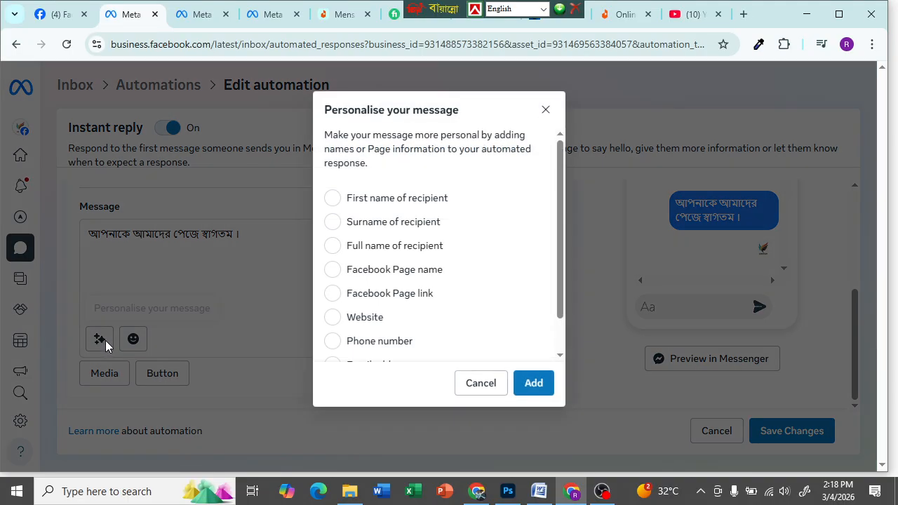
click(372, 252)
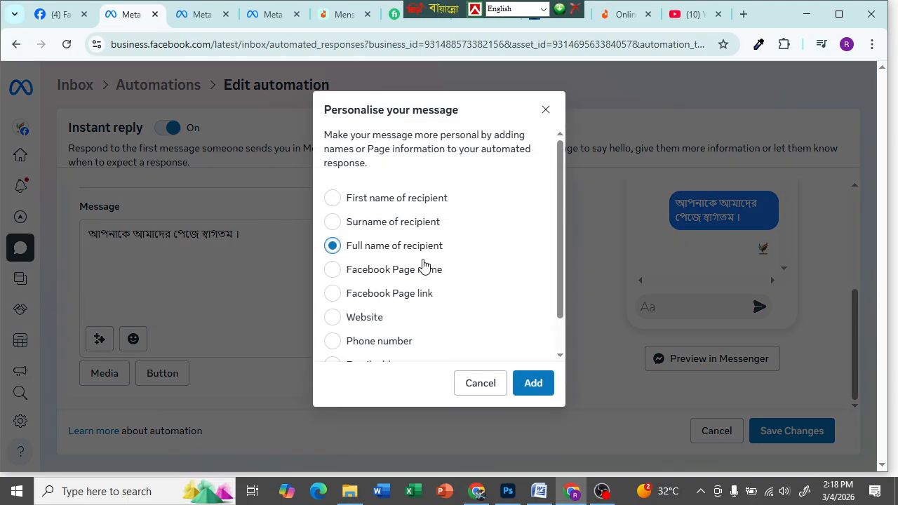
click(524, 387)
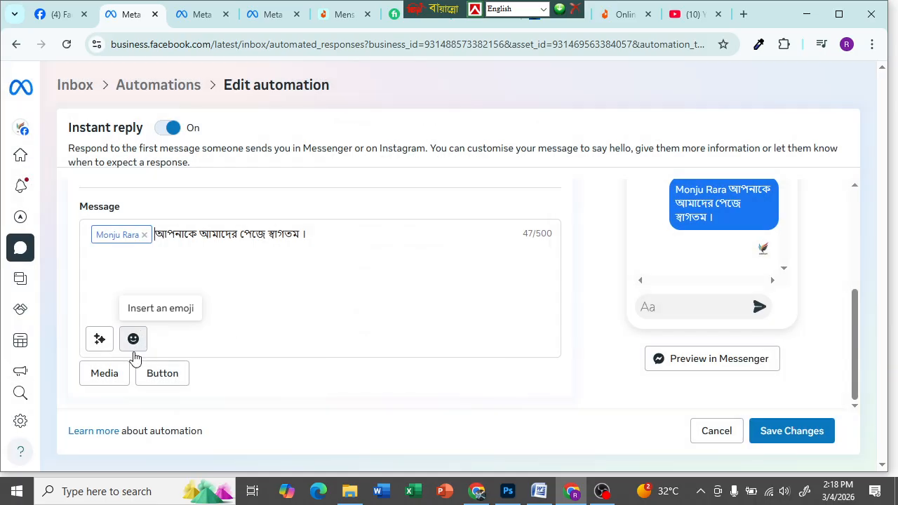
- Attach the Screenshot_22 product photo and add a link button to the reply
click(113, 379)
scroll(220, 228, down, 10)
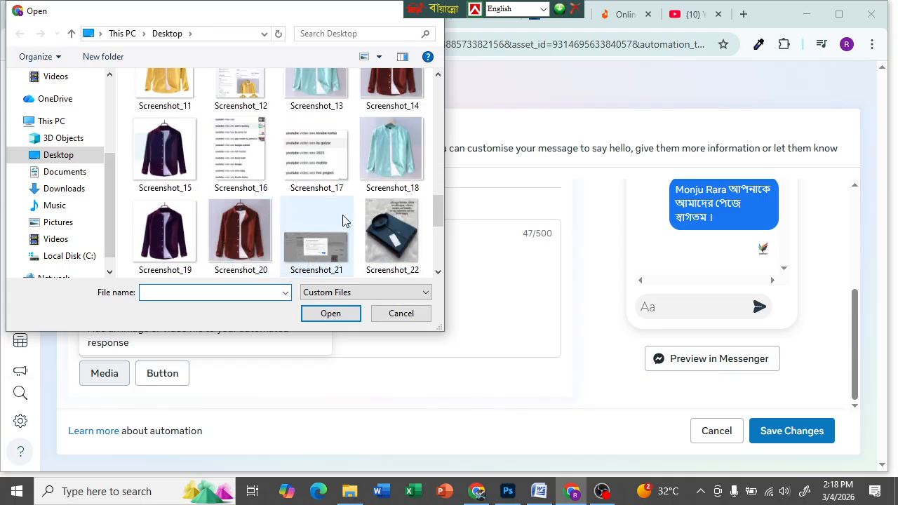
double_click(389, 235)
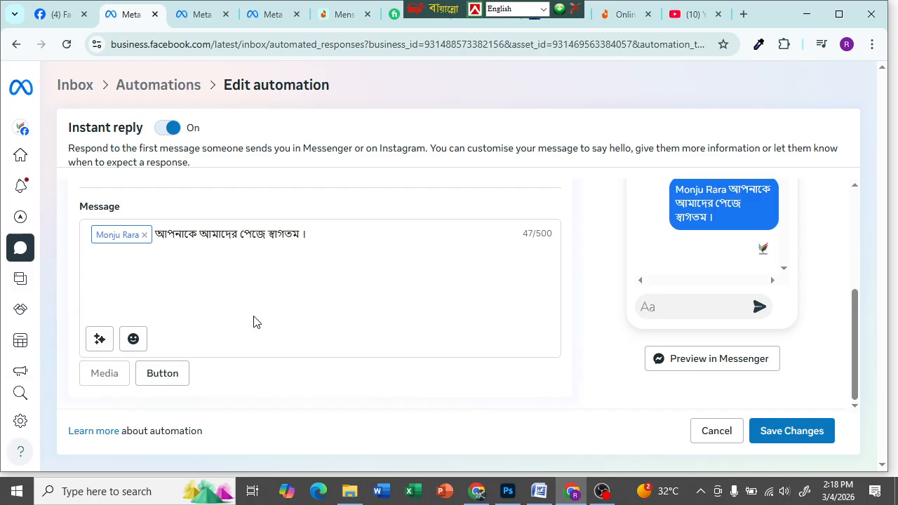
scroll(317, 399, down, 1)
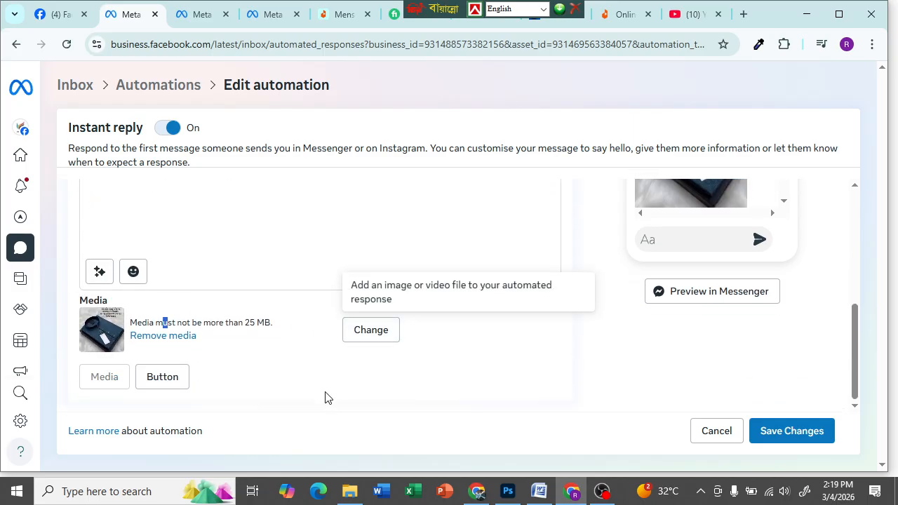
click(161, 376)
click(228, 325)
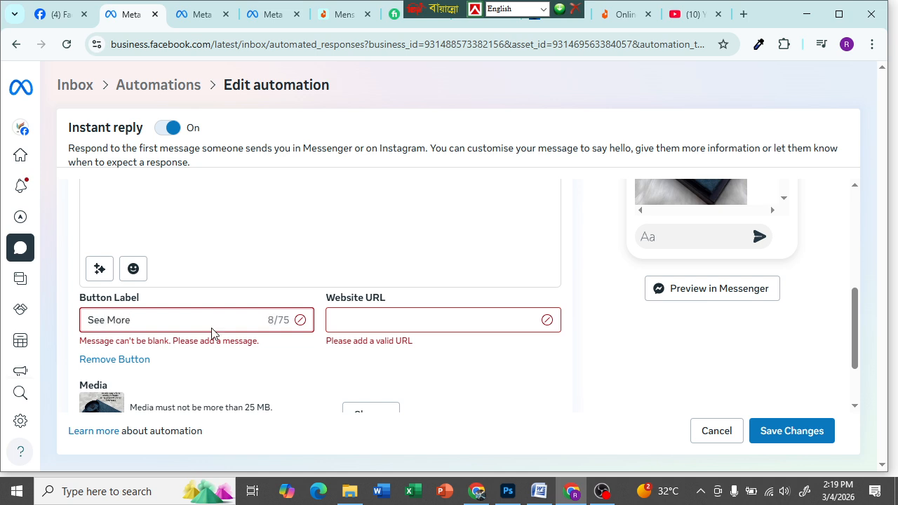
click(420, 321)
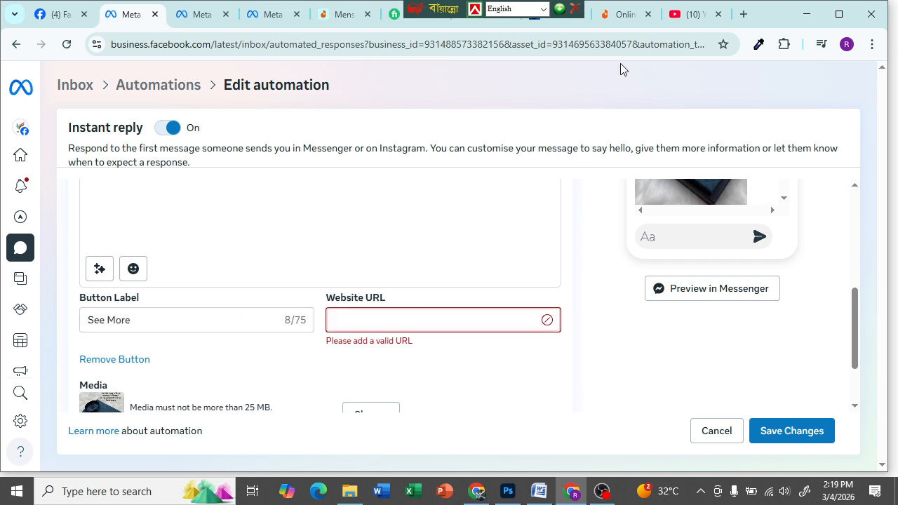
click(620, 14)
right_click(193, 50)
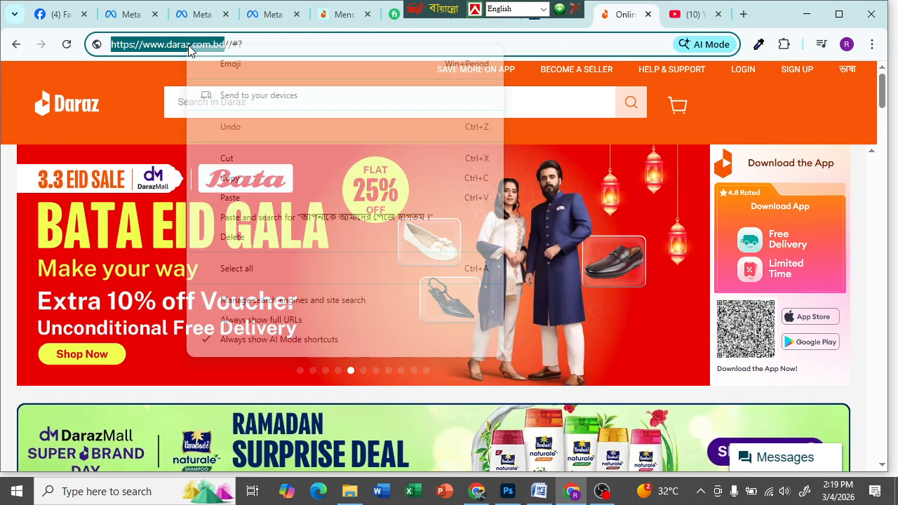
click(230, 180)
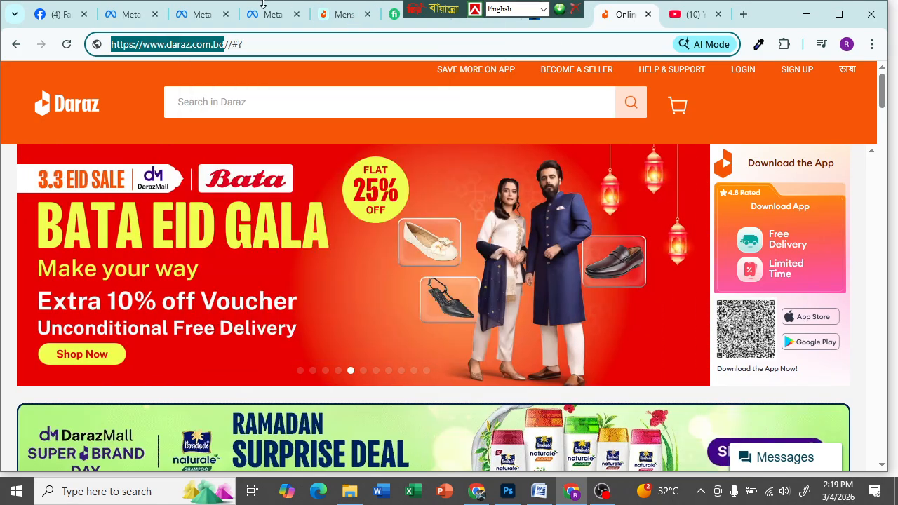
click(112, 19)
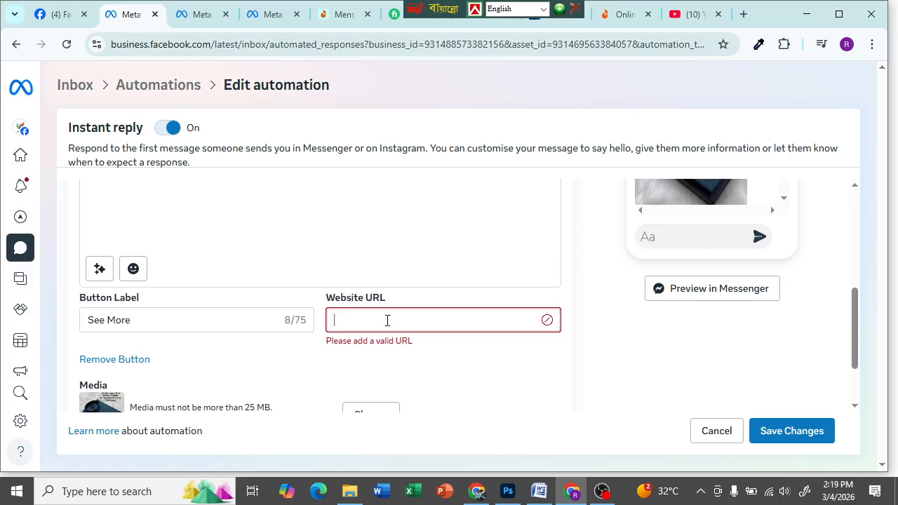
key(ctrl+v)
- Save the changes to the instant reply
scroll(461, 361, down, 1)
scroll(509, 349, up, 1)
scroll(658, 292, up, 5)
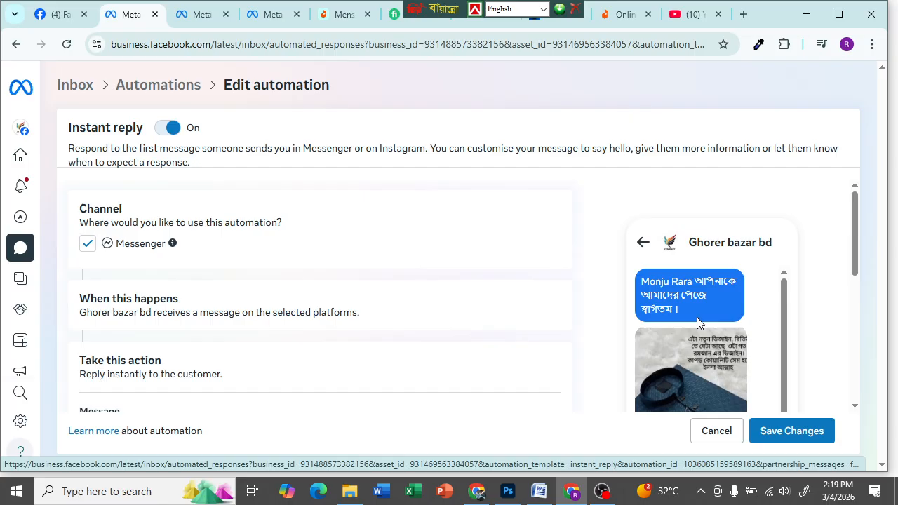
scroll(696, 317, down, 1)
scroll(262, 319, down, 3)
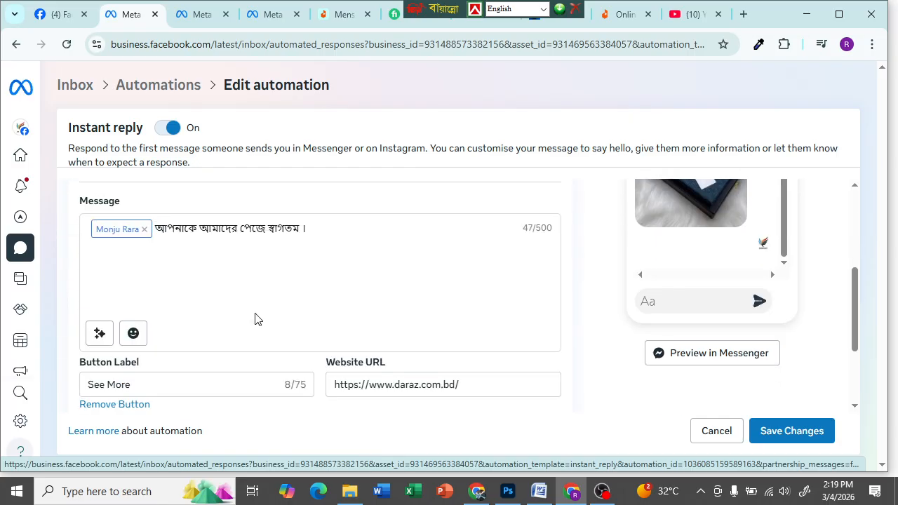
scroll(714, 403, down, 2)
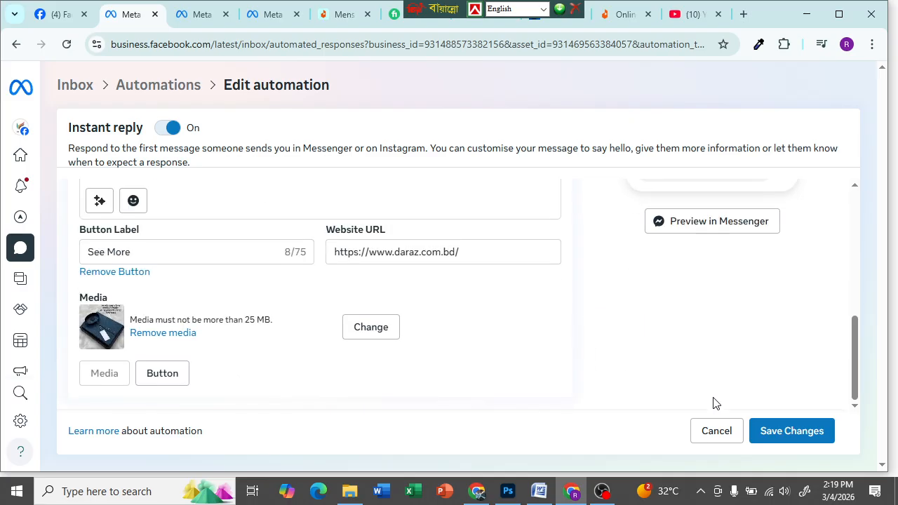
click(788, 432)
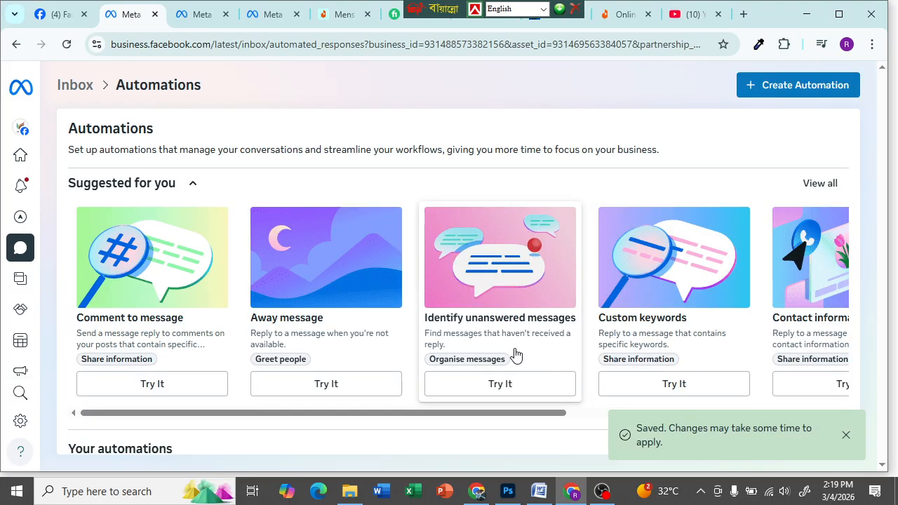
- Toggle the Instant reply automation off and on twice, leaving it switched on
scroll(401, 272, down, 2)
scroll(403, 208, up, 2)
scroll(404, 220, down, 2)
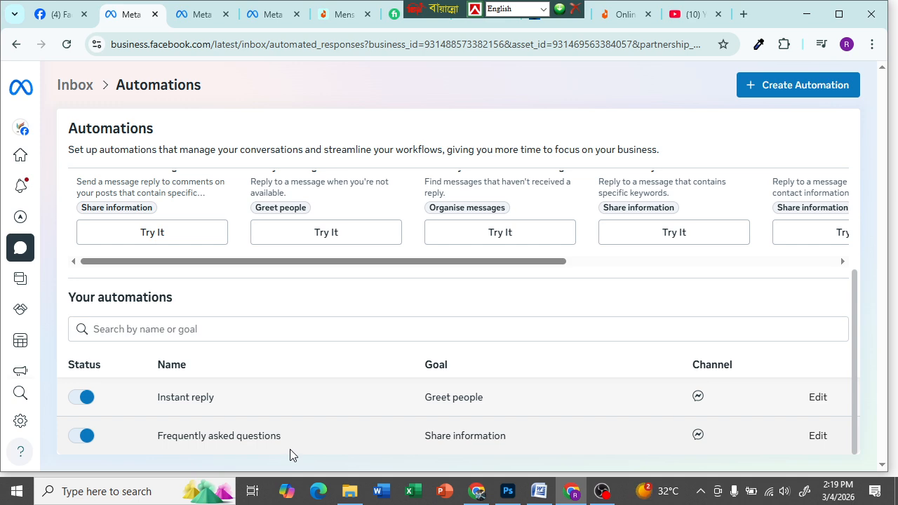
scroll(210, 351, up, 2)
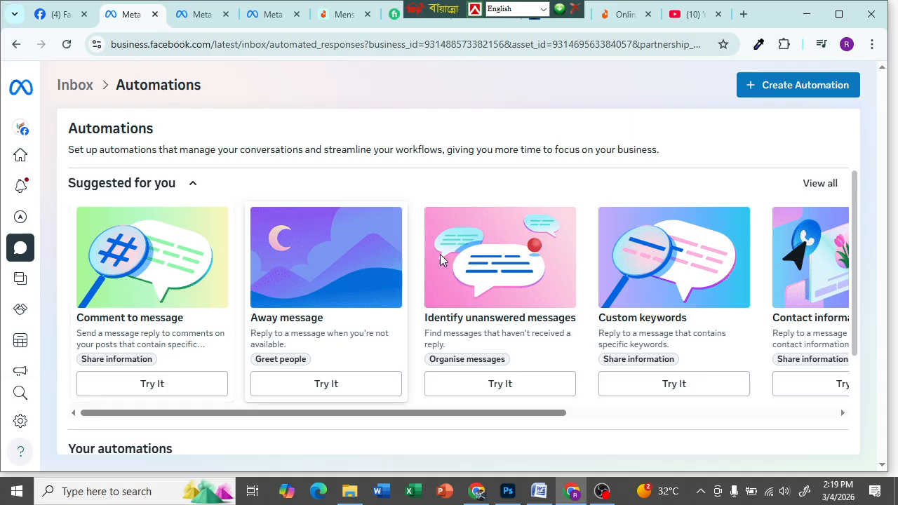
scroll(231, 428, down, 3)
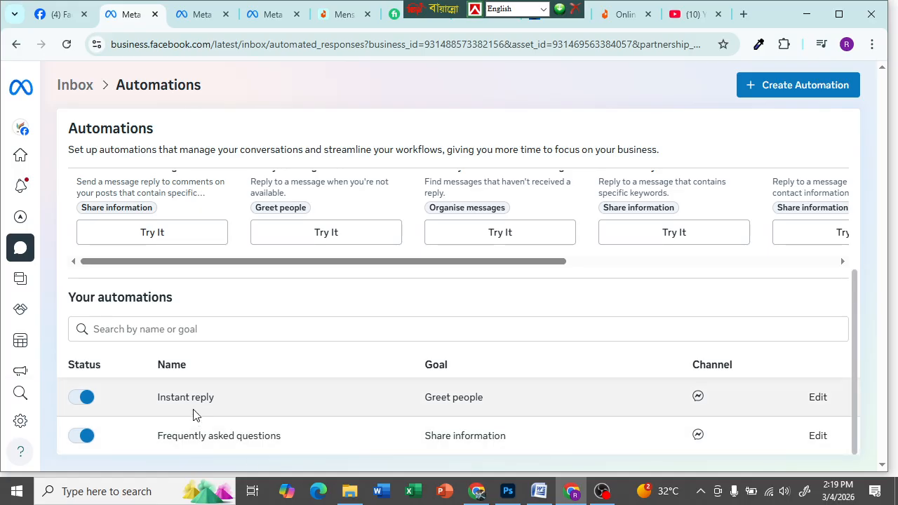
click(80, 401)
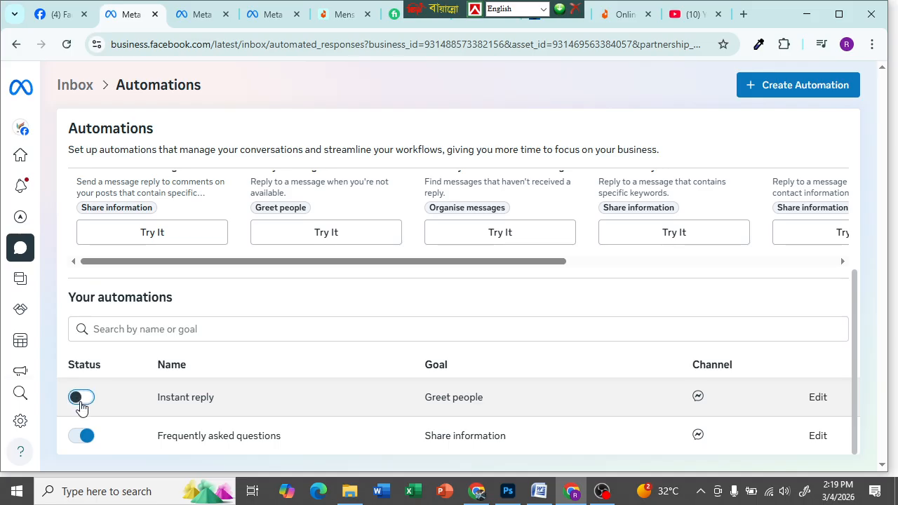
click(86, 402)
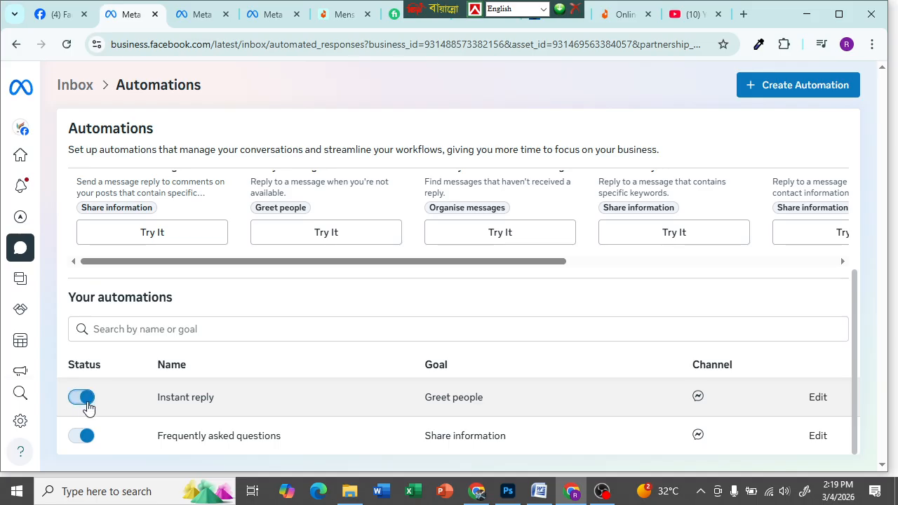
click(82, 400)
click(82, 401)
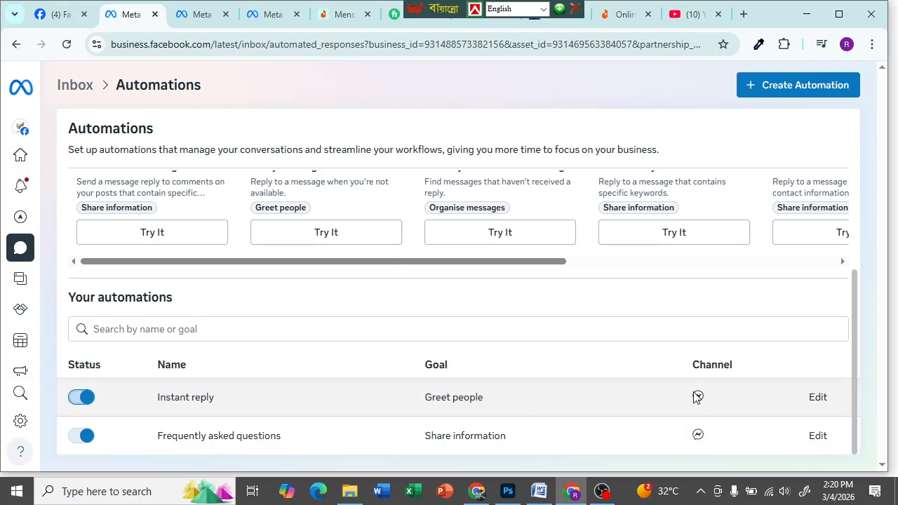
- Open Instant reply in the editor, cancel without changes, and go to the Ghorer bazar bd Page
click(818, 398)
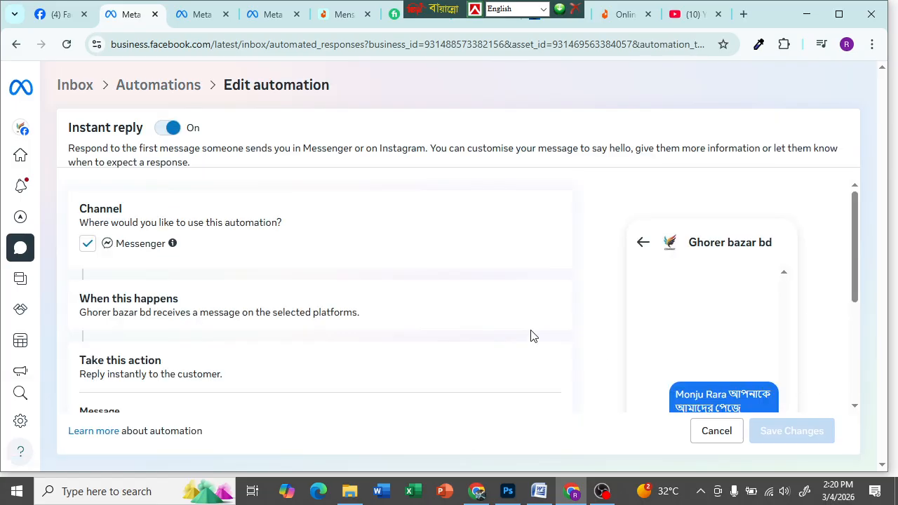
scroll(181, 305, down, 3)
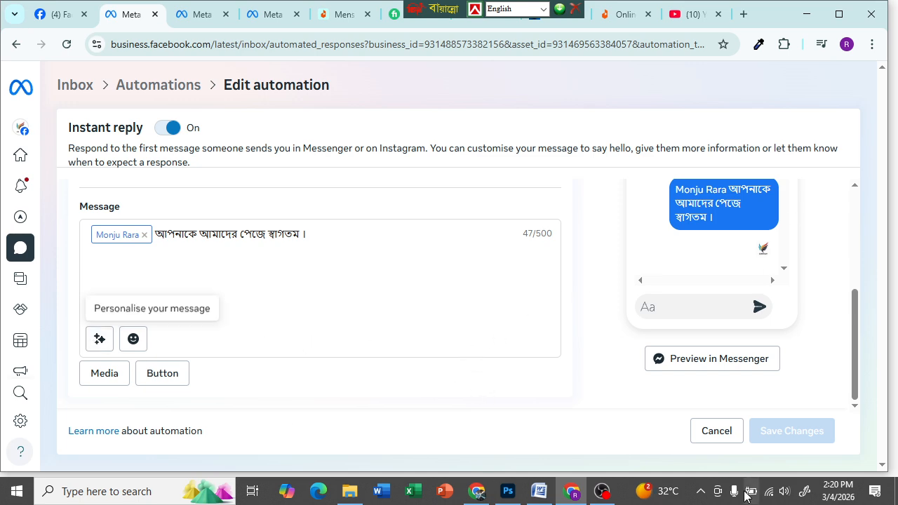
click(716, 436)
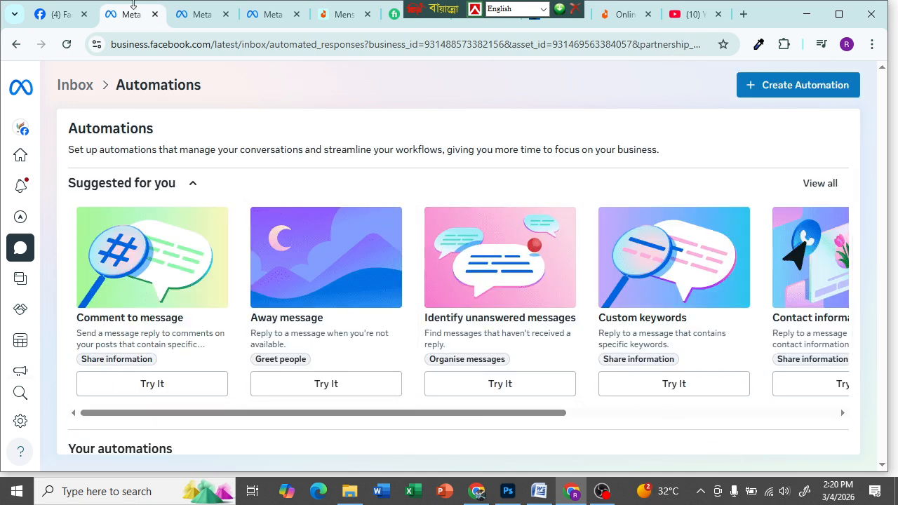
click(54, 16)
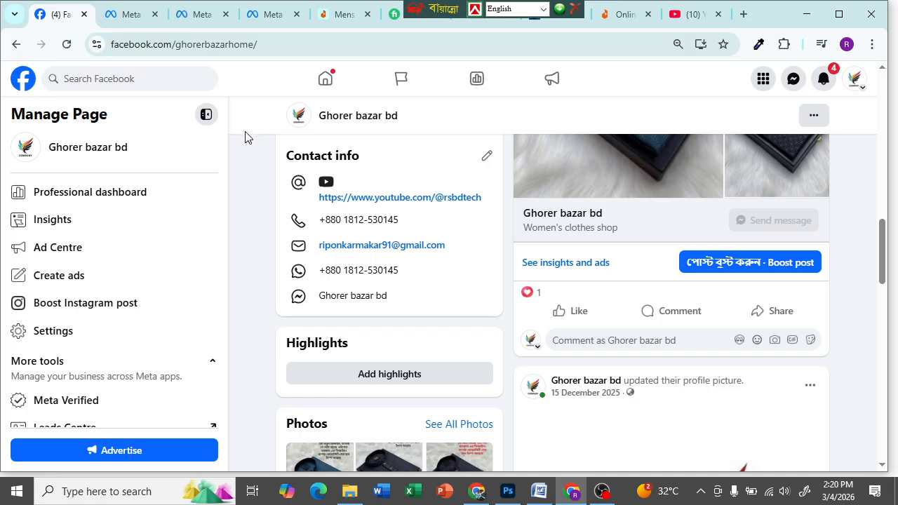
- Reload the Ghorer bazar bd Facebook Page
click(66, 44)
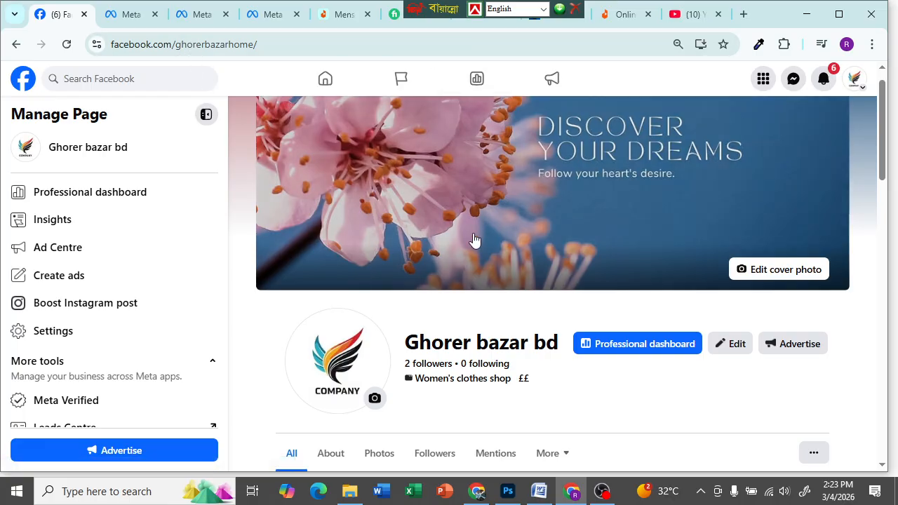
- Look over the Ghorer bazar bd Page, then return to the Business Suite Automations tab
scroll(477, 331, down, 5)
scroll(519, 343, down, 4)
scroll(591, 335, up, 2)
scroll(606, 337, down, 2)
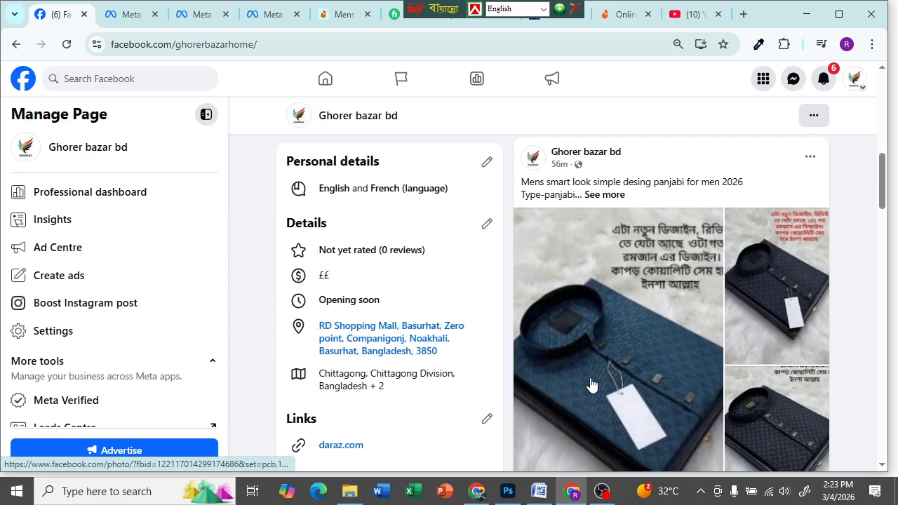
scroll(296, 243, up, 2)
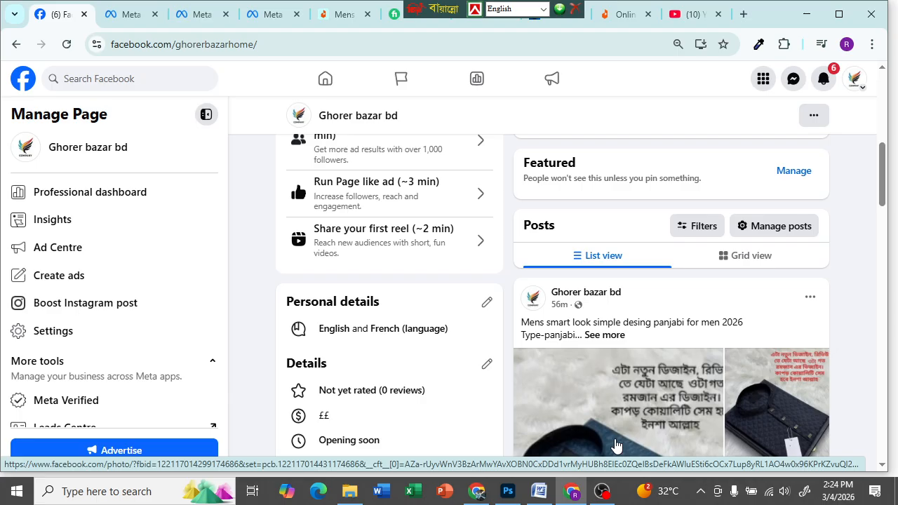
scroll(477, 365, down, 2)
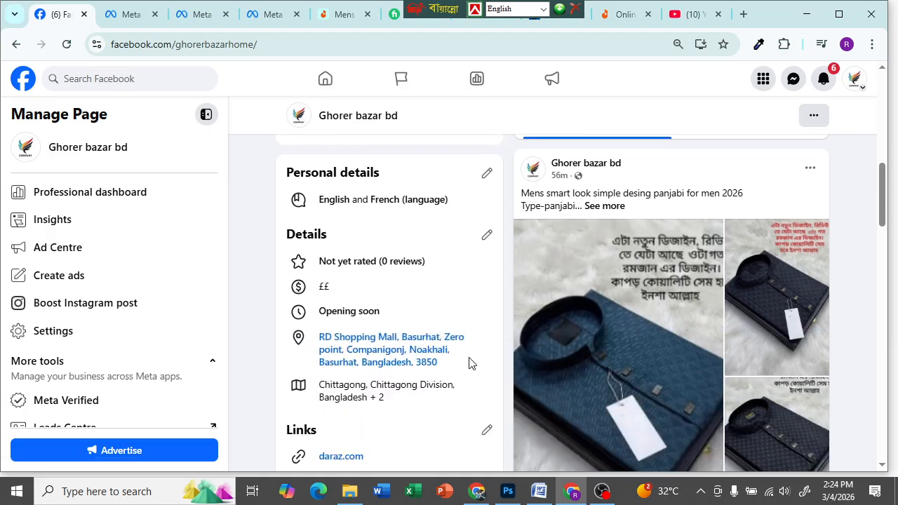
scroll(470, 363, up, 2)
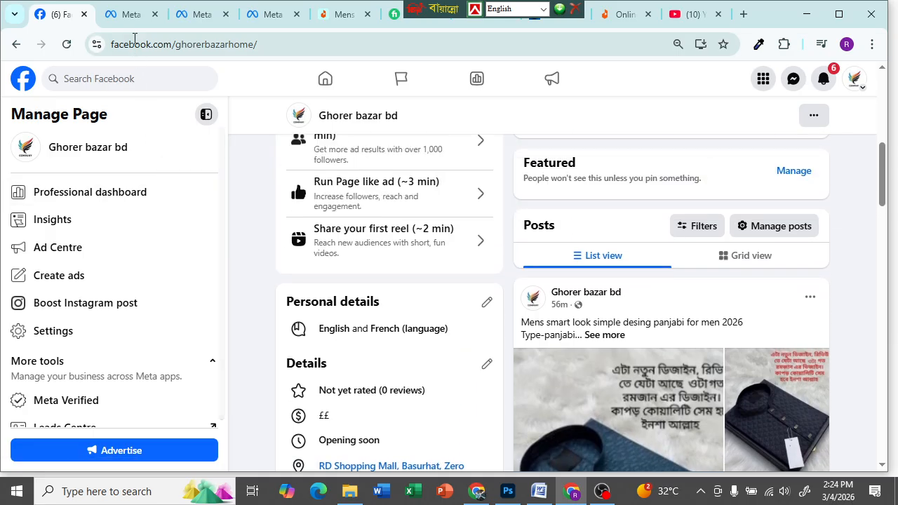
click(131, 18)
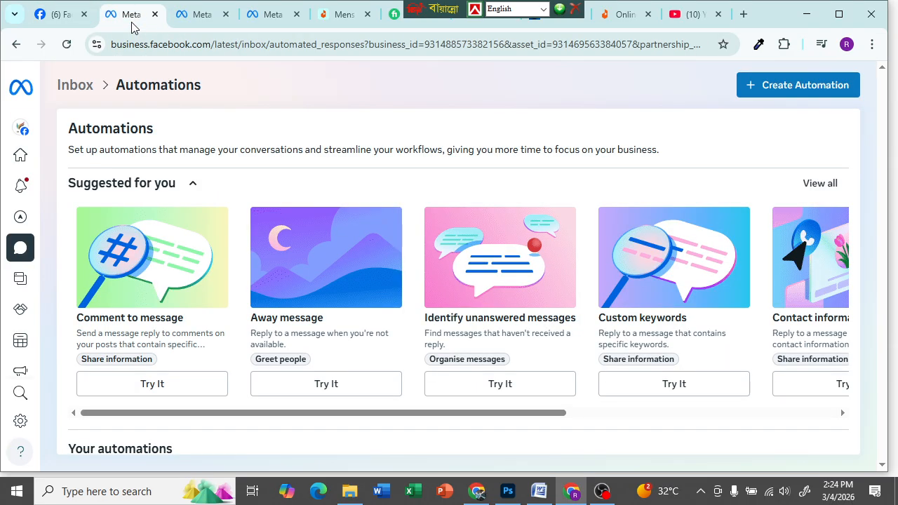
click(74, 20)
click(115, 19)
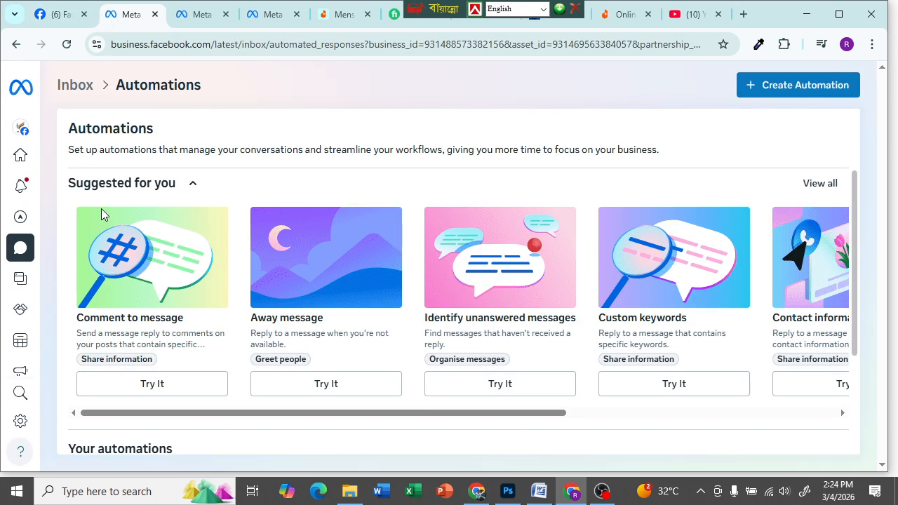
click(18, 254)
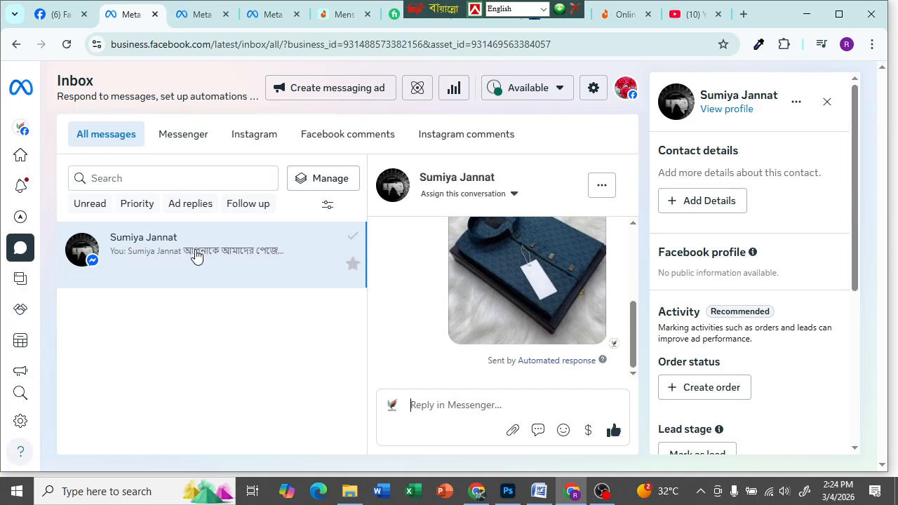
mouse_move(82, 272)
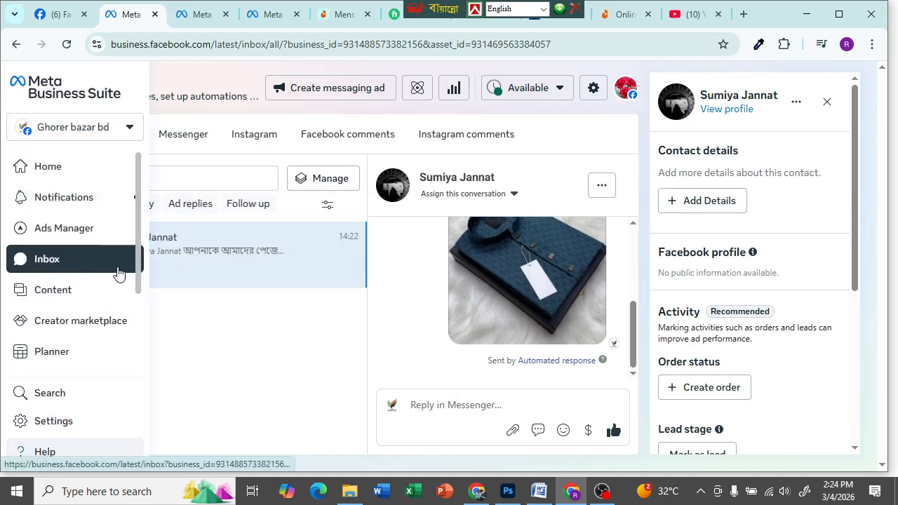
scroll(431, 291, up, 5)
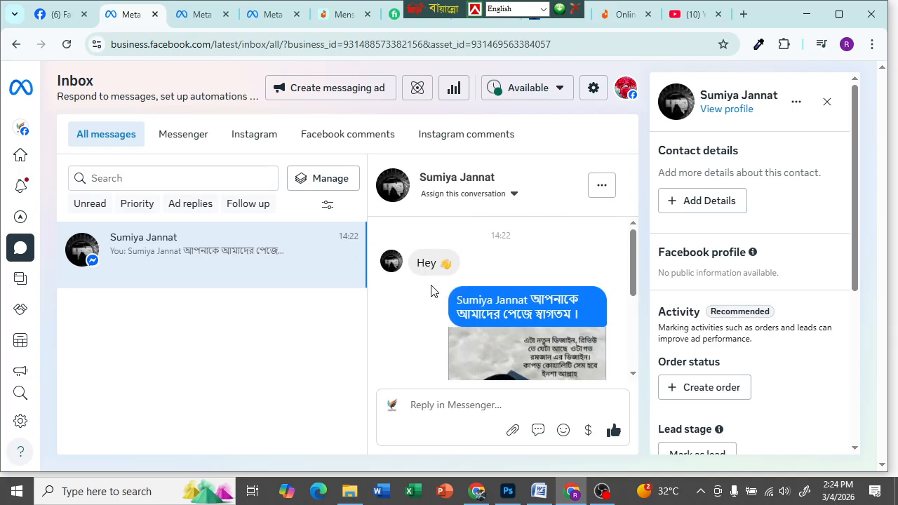
mouse_move(444, 270)
scroll(445, 270, down, 1)
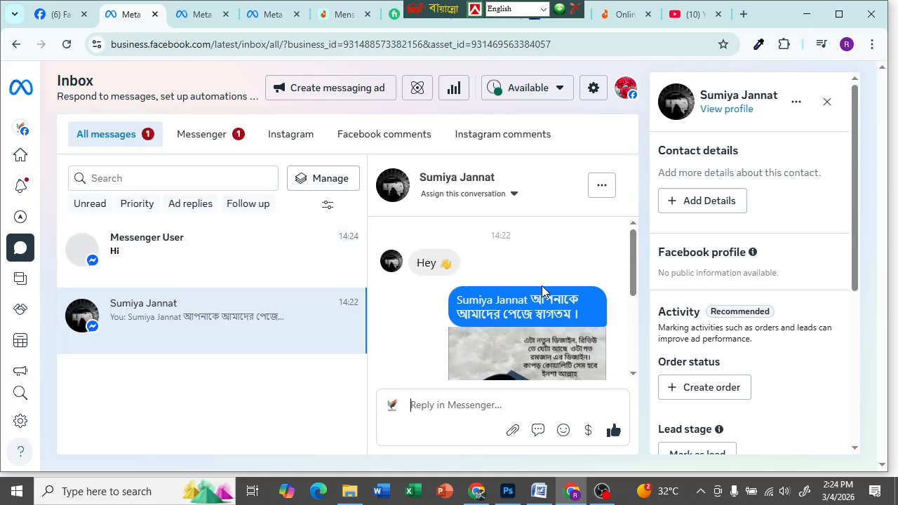
scroll(495, 295, down, 1)
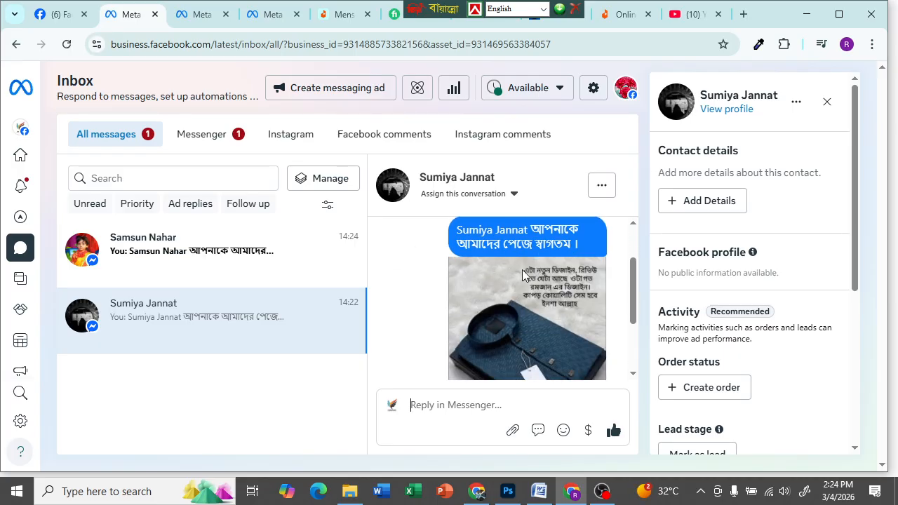
scroll(522, 270, down, 2)
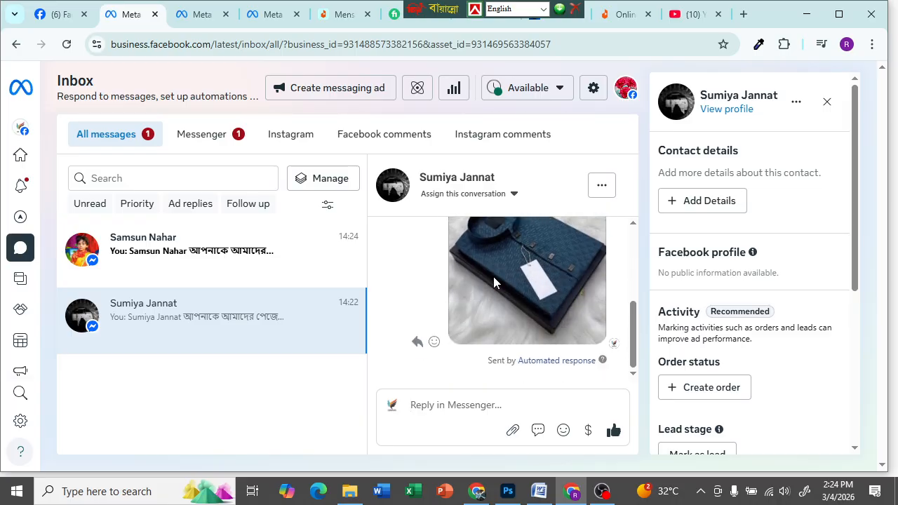
click(179, 256)
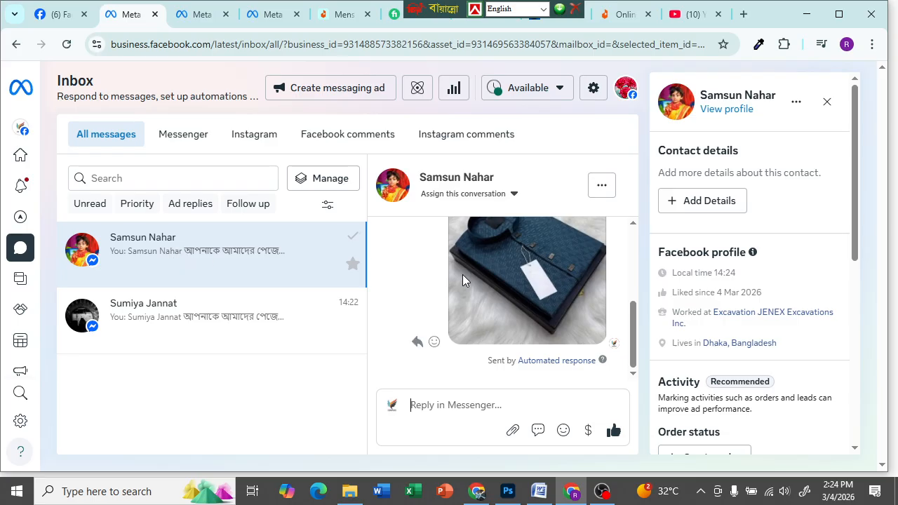
scroll(462, 274, up, 4)
scroll(459, 277, up, 1)
scroll(457, 279, down, 2)
scroll(458, 280, up, 3)
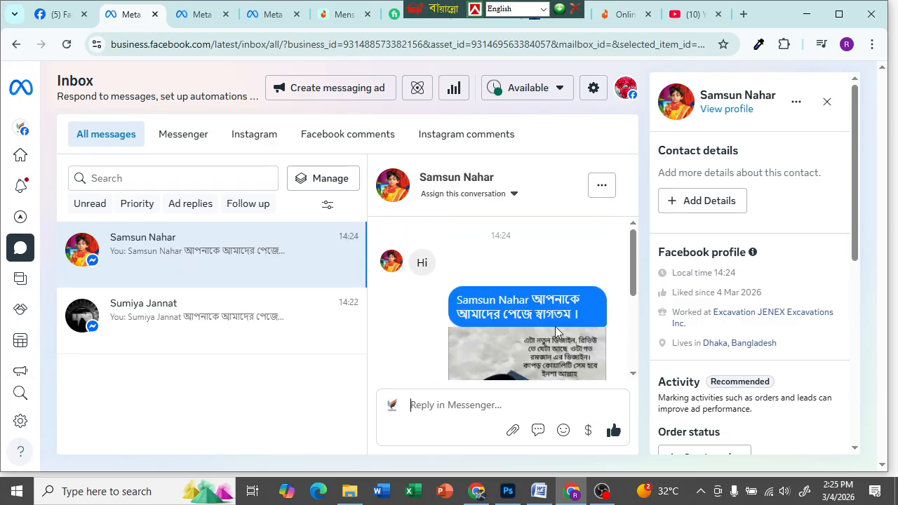
scroll(554, 326, down, 3)
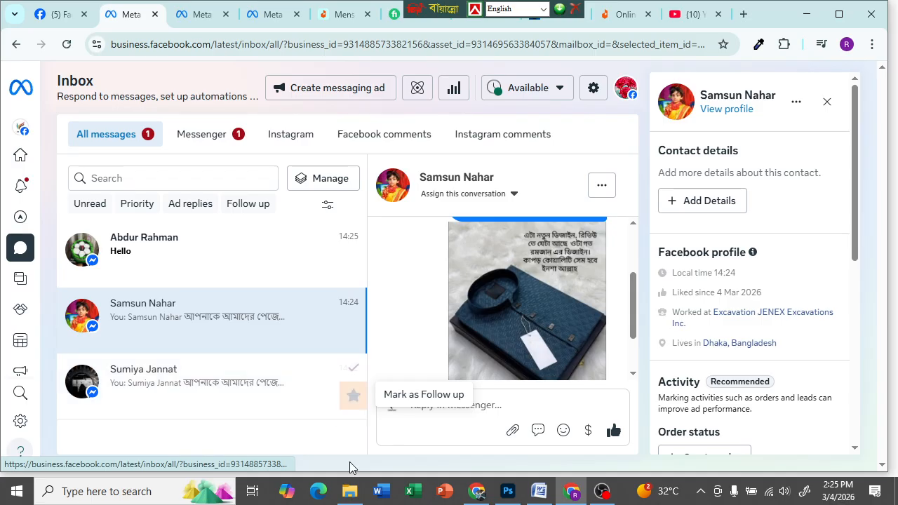
click(148, 257)
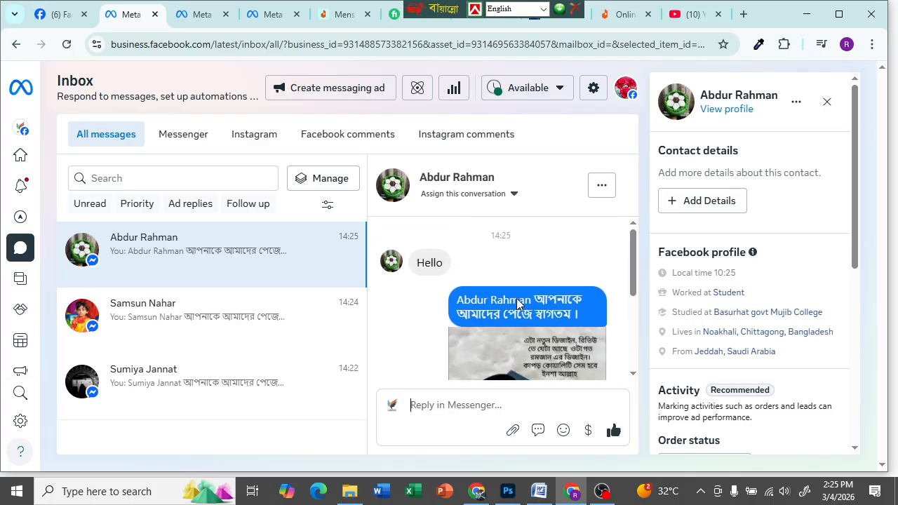
scroll(515, 300, down, 2)
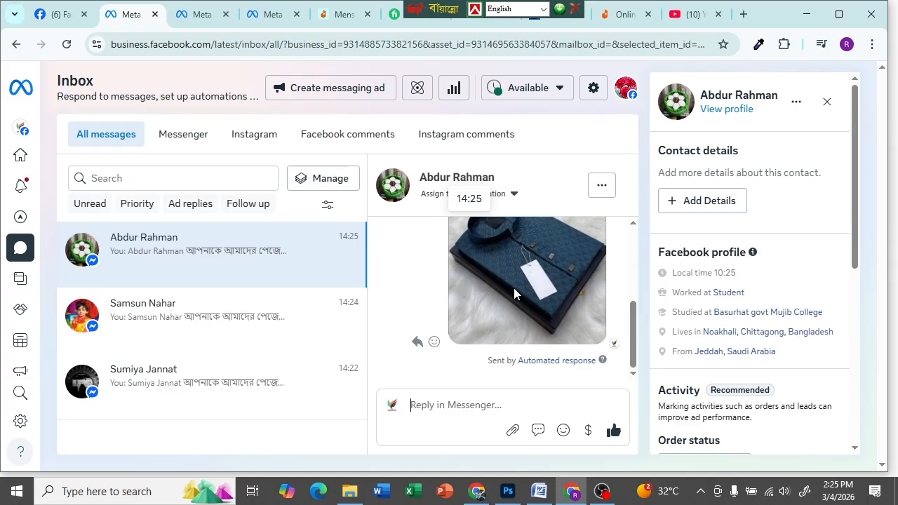
scroll(514, 293, up, 3)
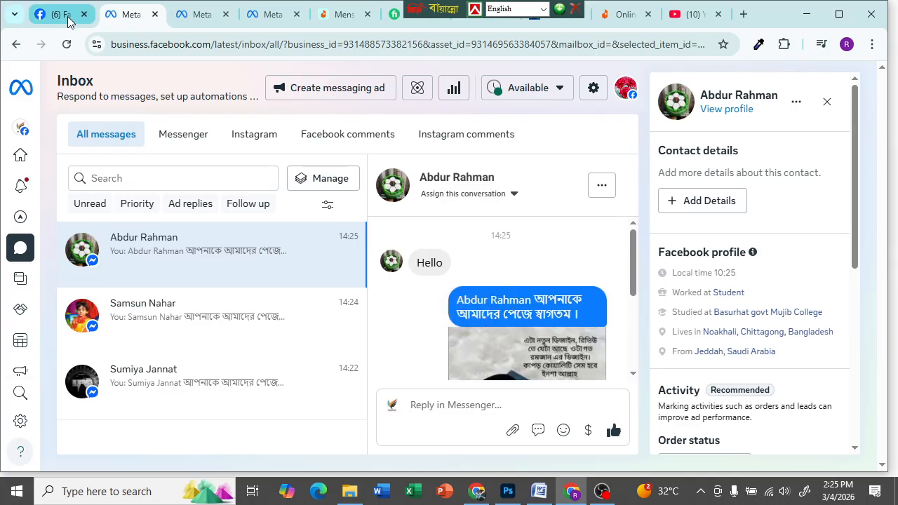
click(20, 249)
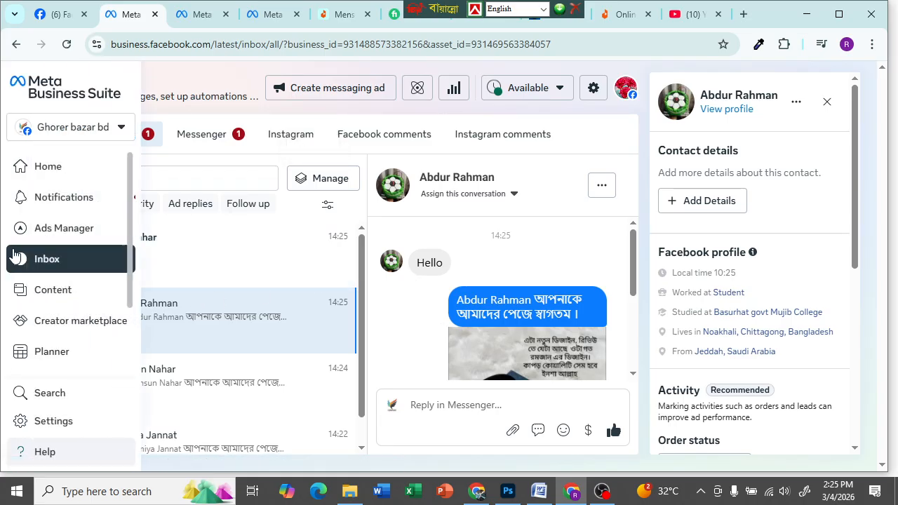
click(419, 97)
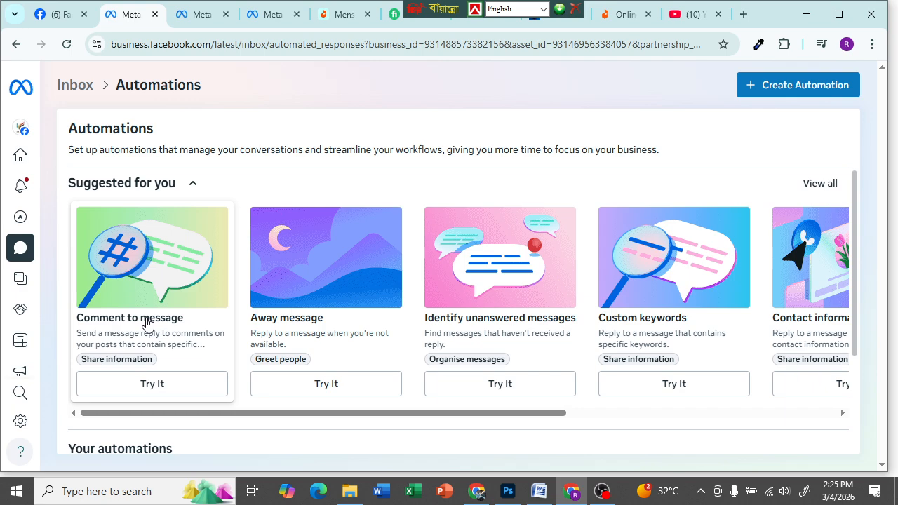
- Start a Comment to message automation and name it 'Abul'
click(151, 383)
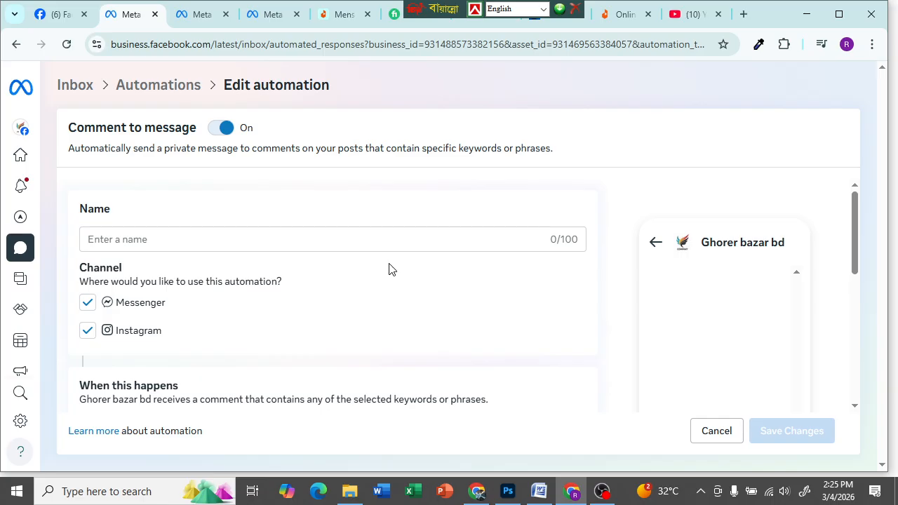
key(Tab)
click(180, 239)
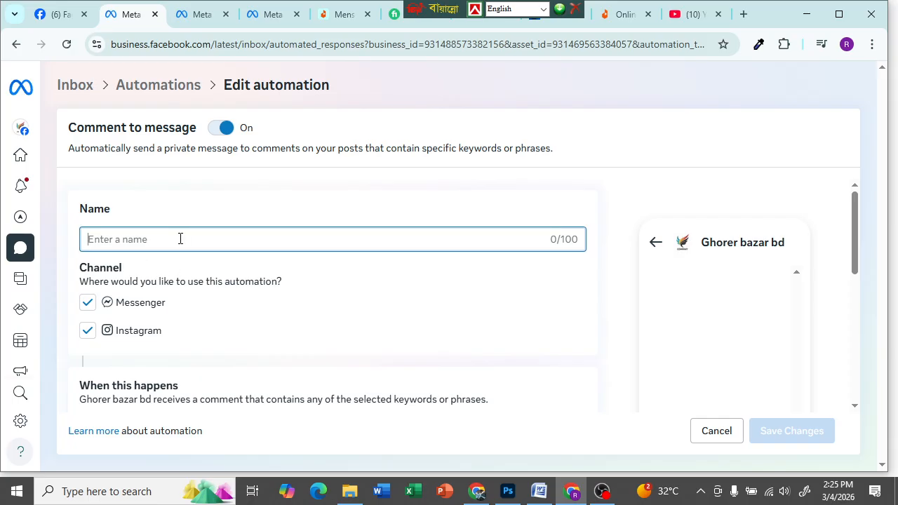
text(a)
key(BackSpace)
text(Abul)
click(275, 286)
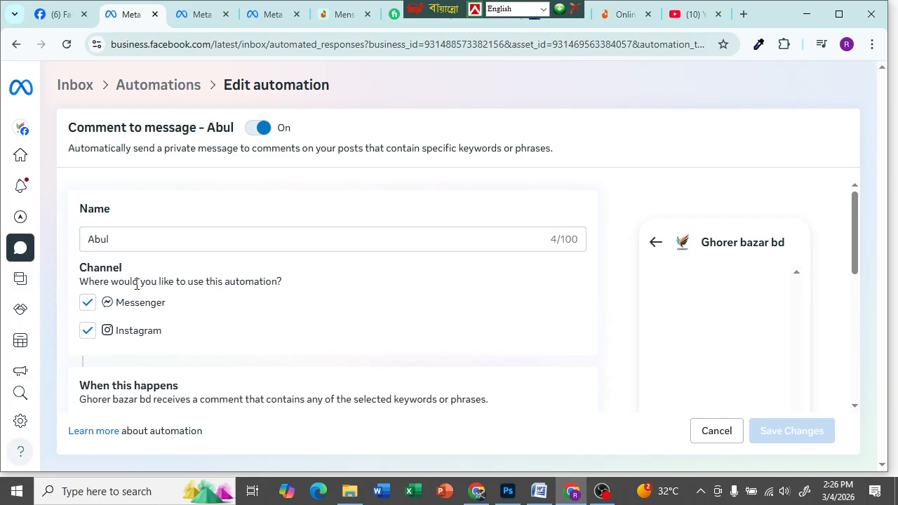
- Untick the Instagram channel so the automation runs on Messenger only
click(87, 331)
scroll(135, 252, down, 2)
scroll(121, 243, up, 1)
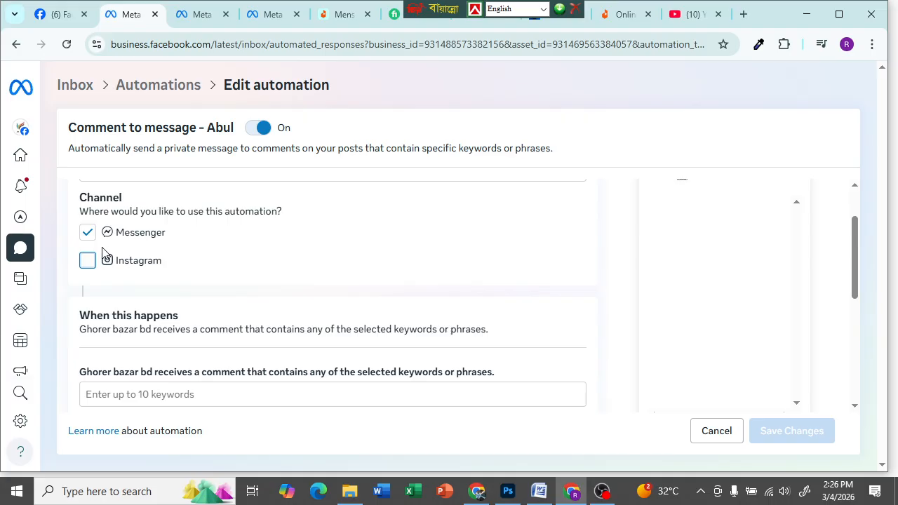
scroll(135, 247, down, 1)
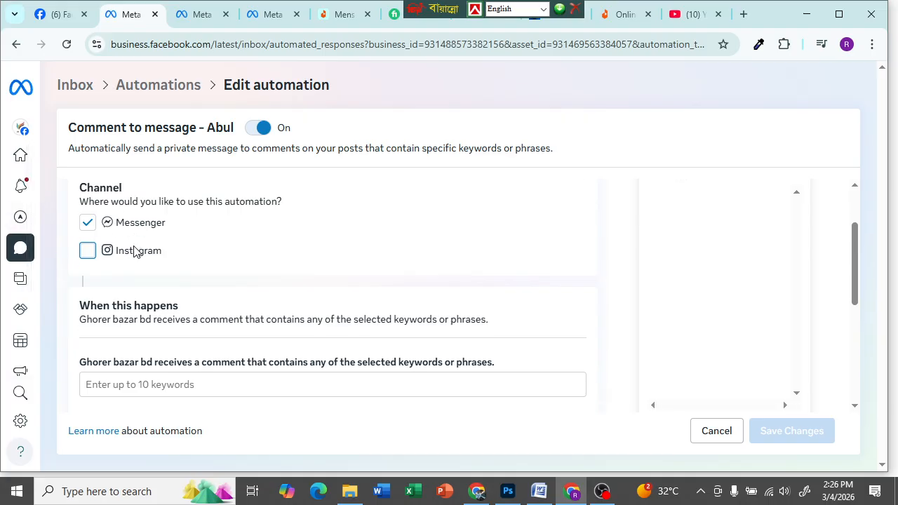
scroll(134, 246, up, 2)
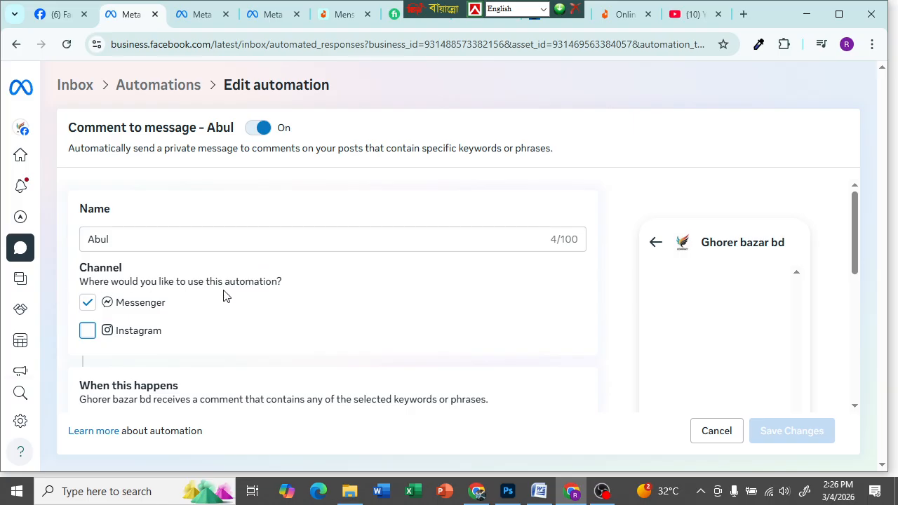
scroll(198, 306, down, 1)
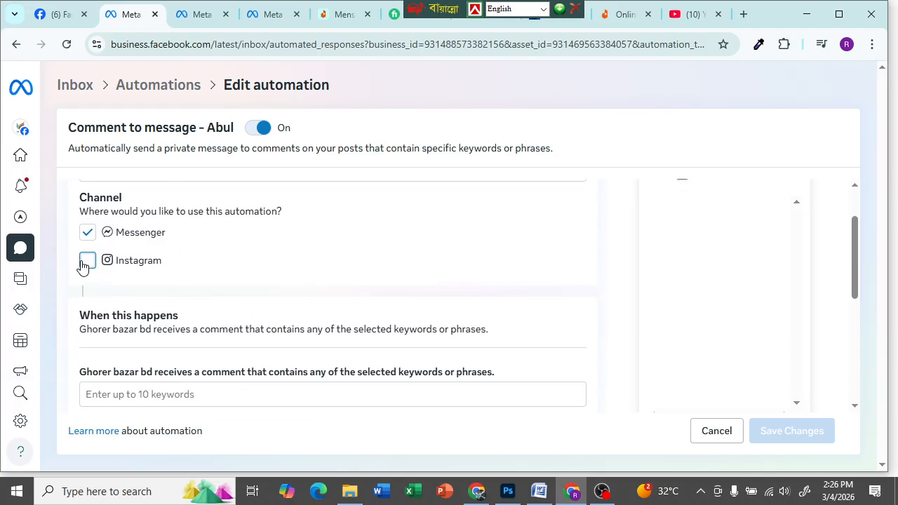
- Bring the Abul form's empty keyword field and Private message box into view
click(87, 266)
scroll(211, 295, down, 1)
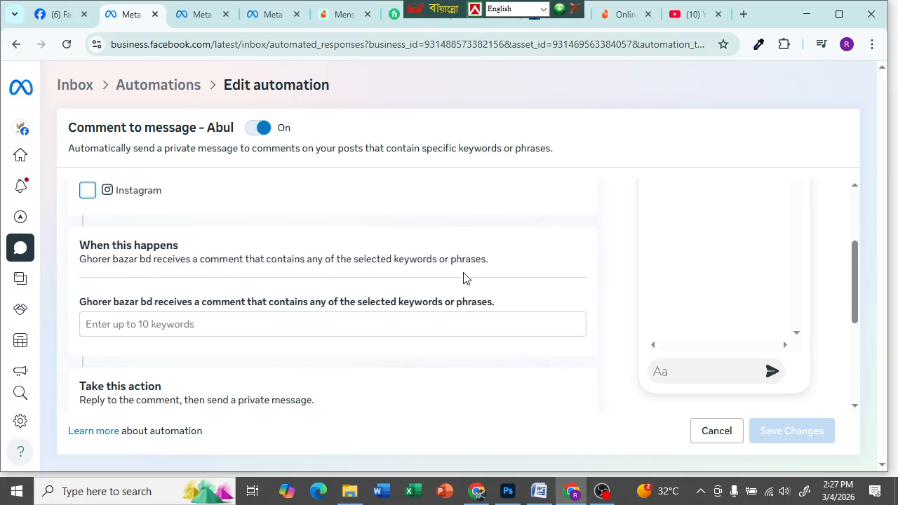
scroll(301, 281, down, 1)
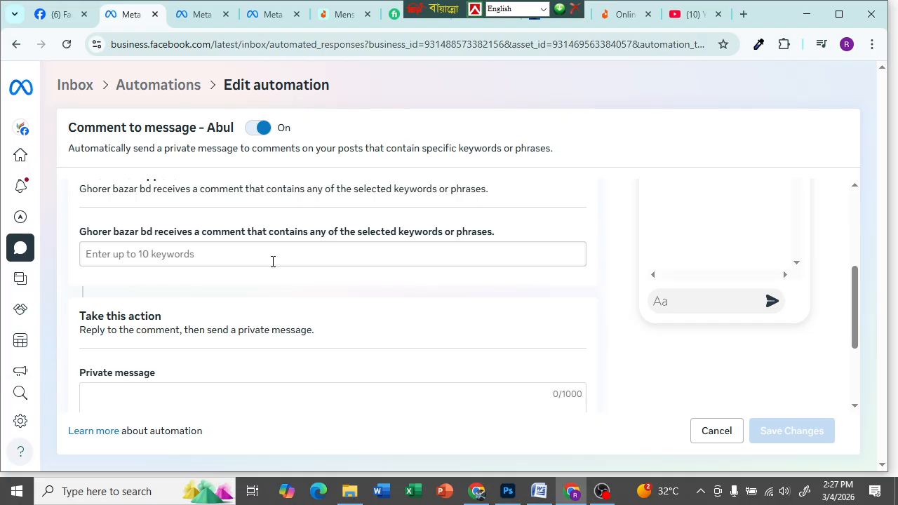
- Add the trigger keywords price, দাম কত and কত টাকা
scroll(273, 261, down, 2)
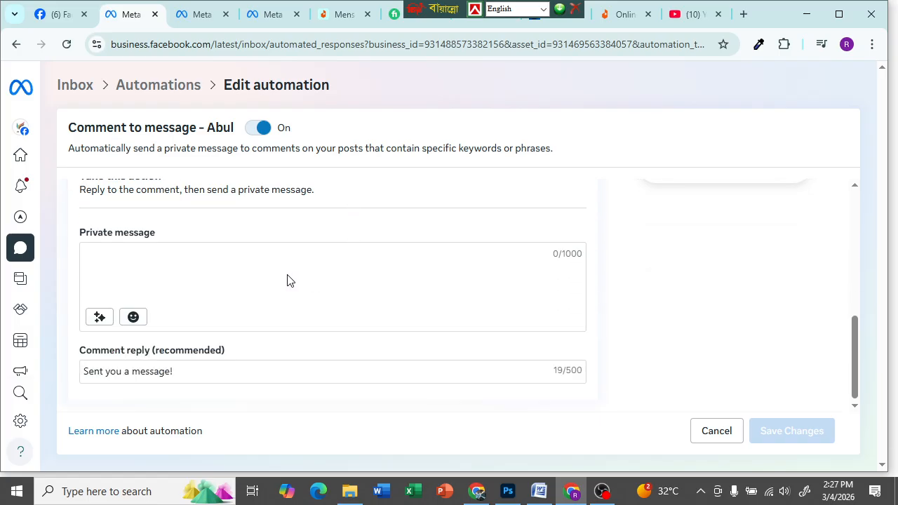
scroll(372, 232, up, 6)
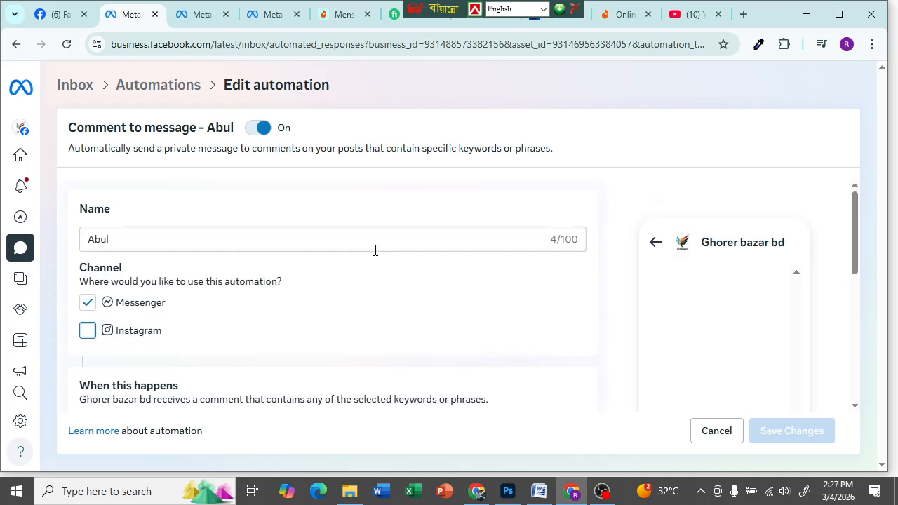
scroll(186, 257, down, 2)
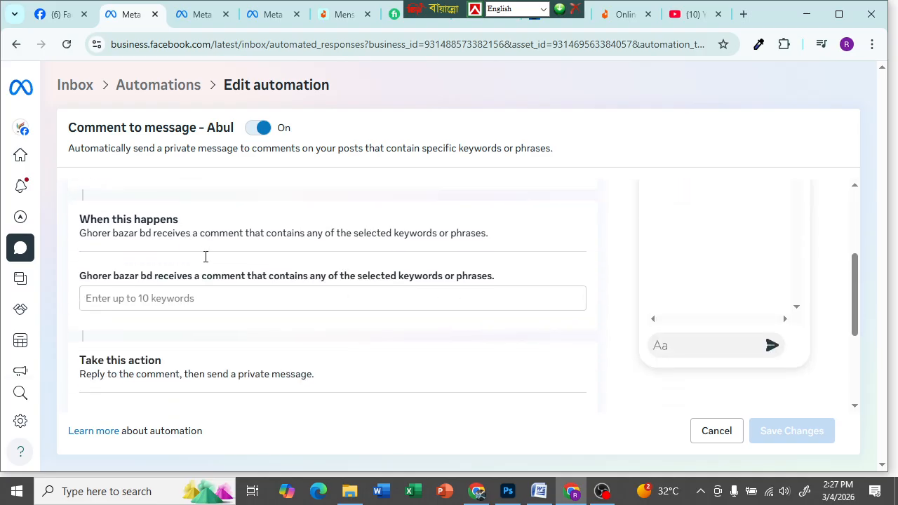
scroll(205, 257, down, 3)
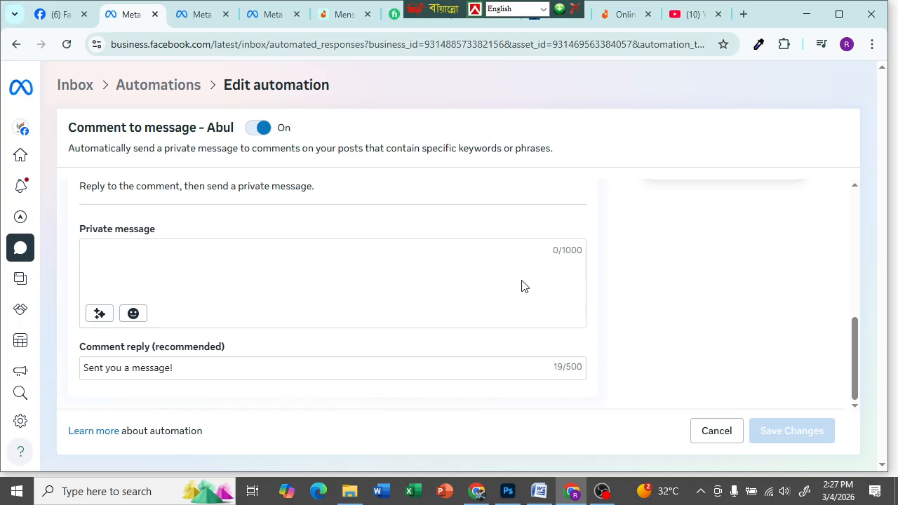
drag(856, 352, 864, 289)
click(188, 285)
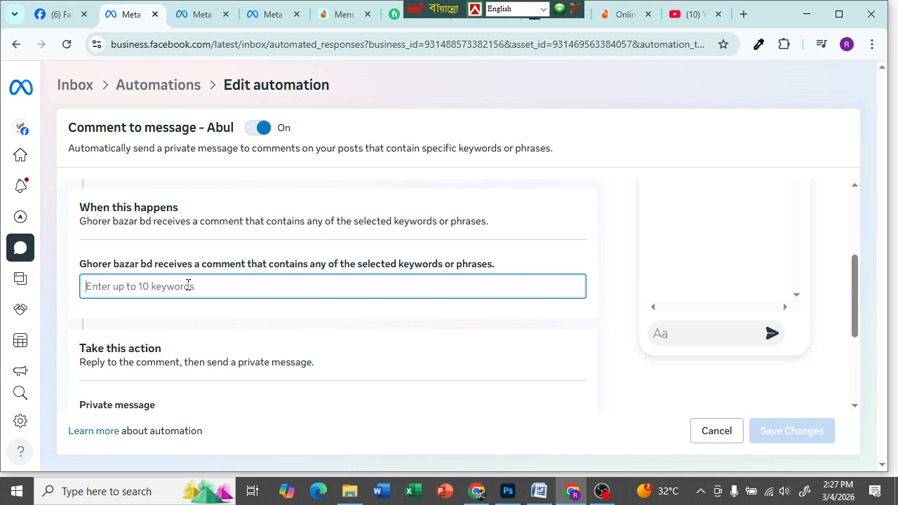
text(p)
key(BackSpace)
text(price)
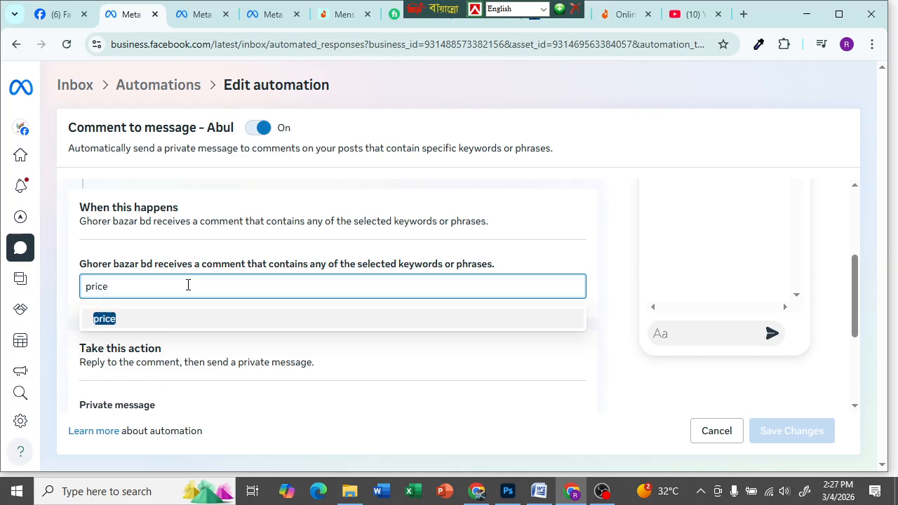
key(Return)
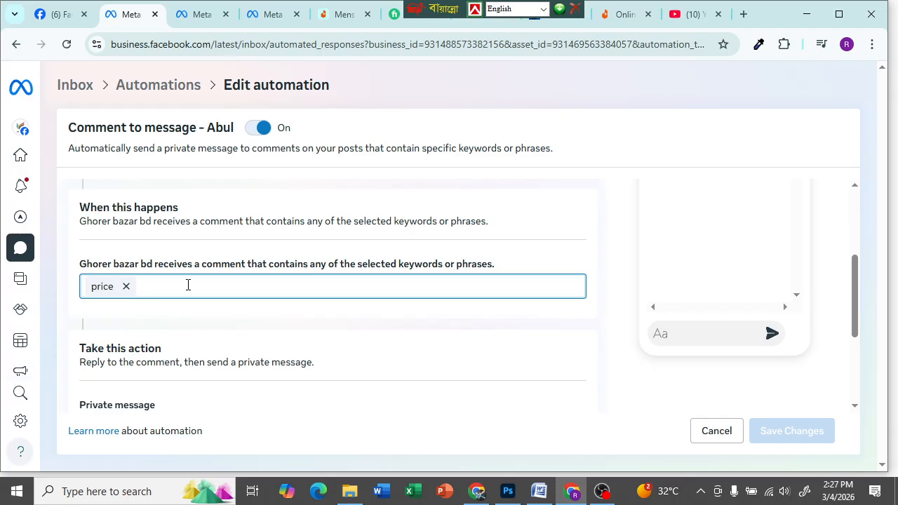
text(8)
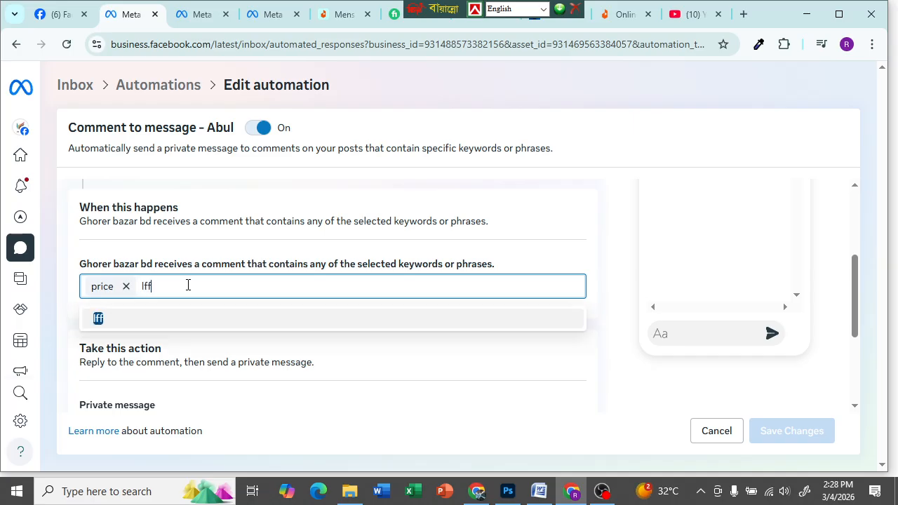
key(BackSpace)
key(ctrl+alt+v)
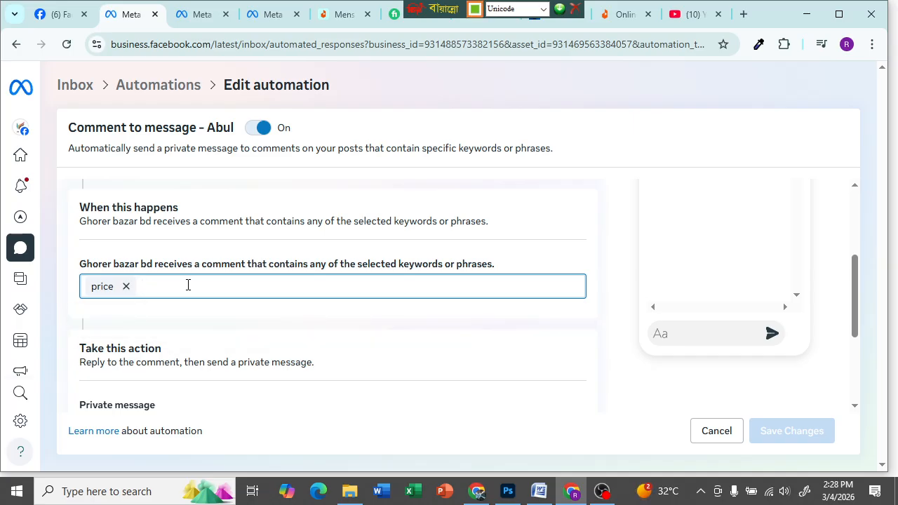
text(দাম কত)
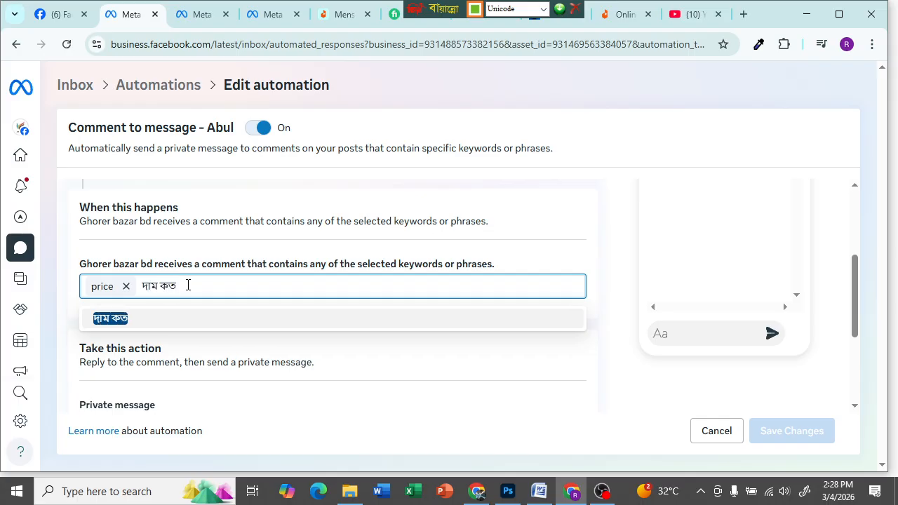
key(Return)
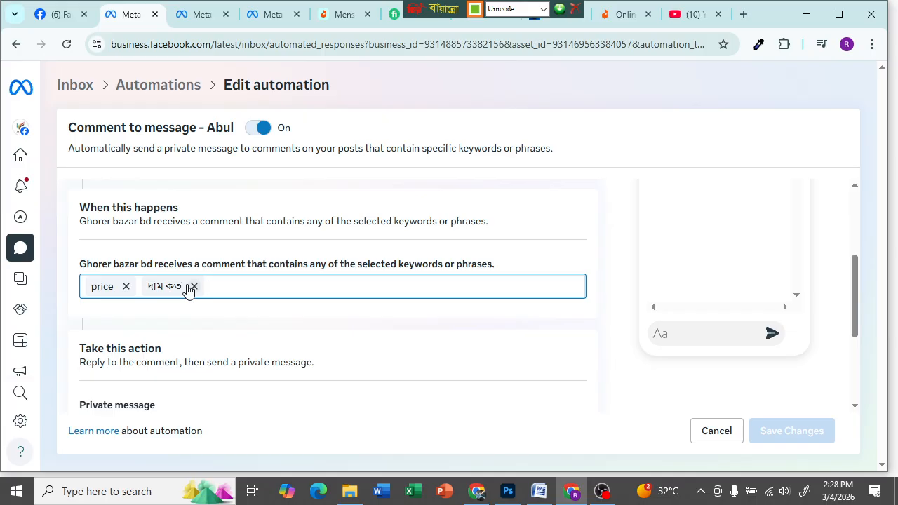
text(কত )
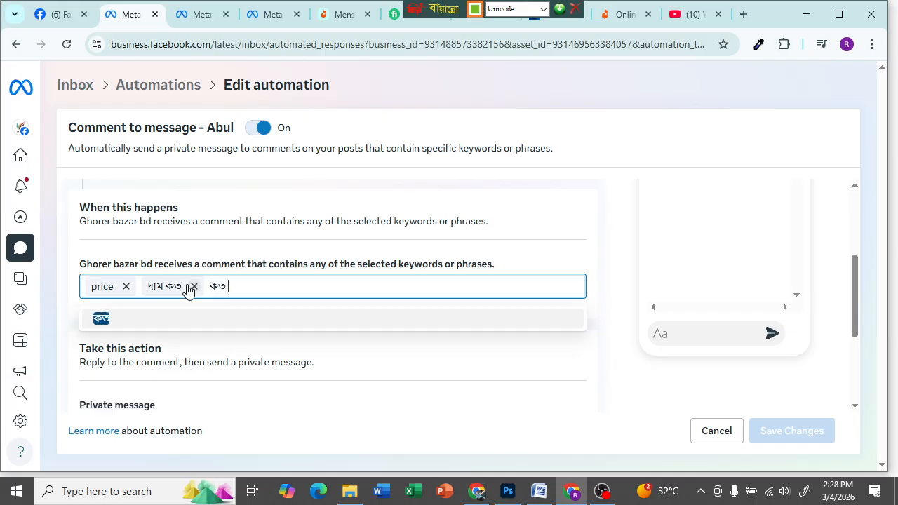
text(টাকা)
key(Return)
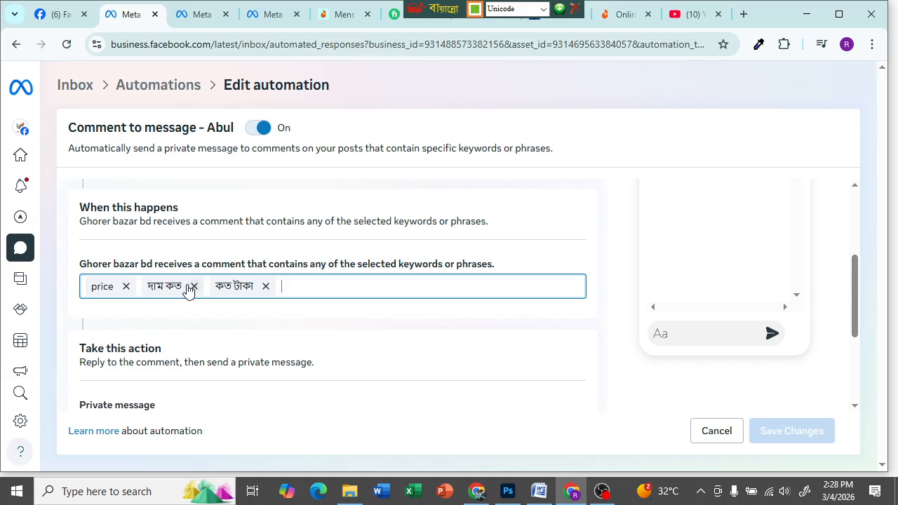
- Add the trigger keywords price koto, dam koto, pp and koto price
key(ctrl+alt+b)
text(price koto)
key(Return)
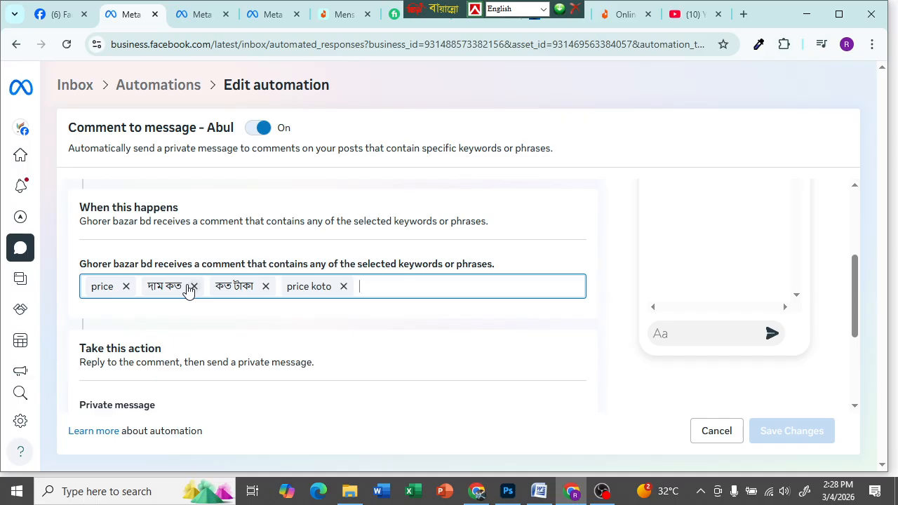
text(Da)
key(BackSpace)
key(BackSpace)
text(dam koto)
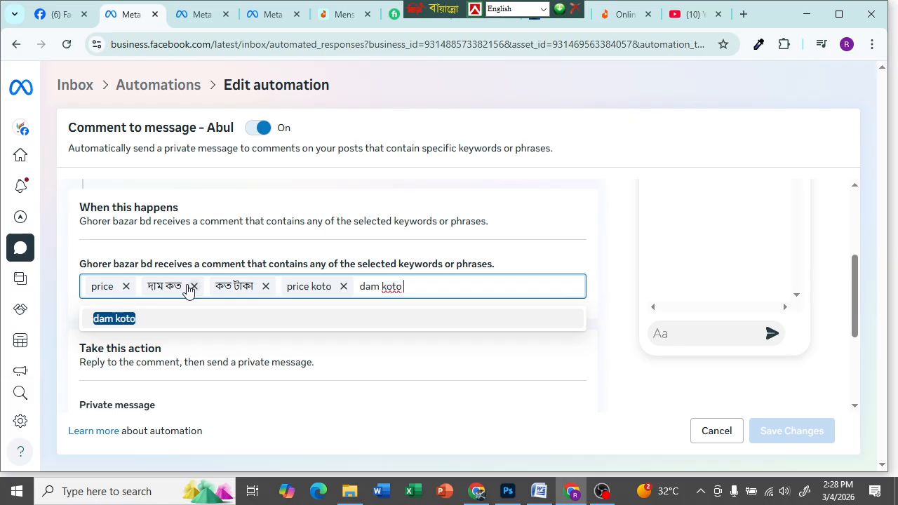
key(Return)
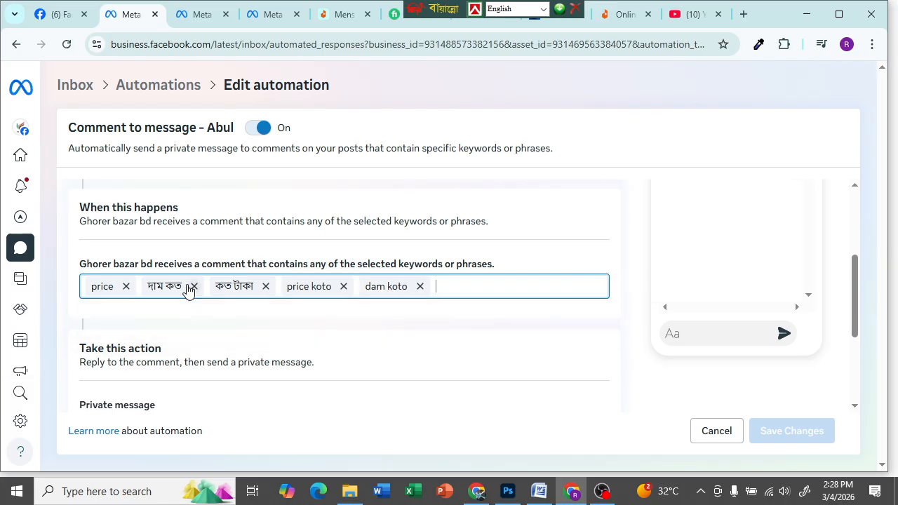
text(pp)
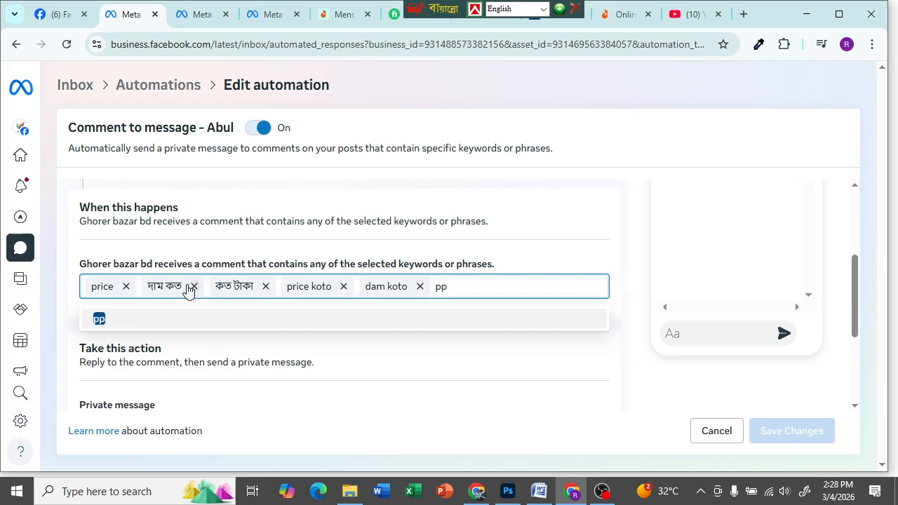
key(Return)
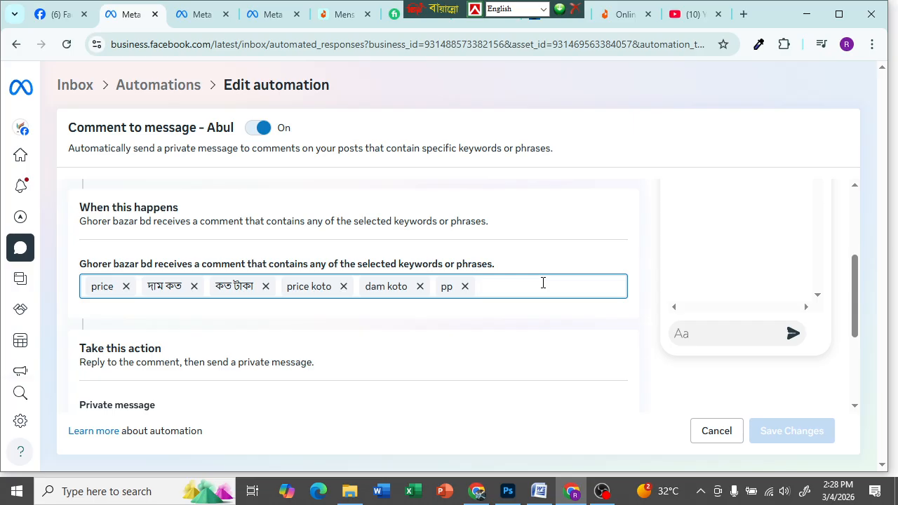
text(k)
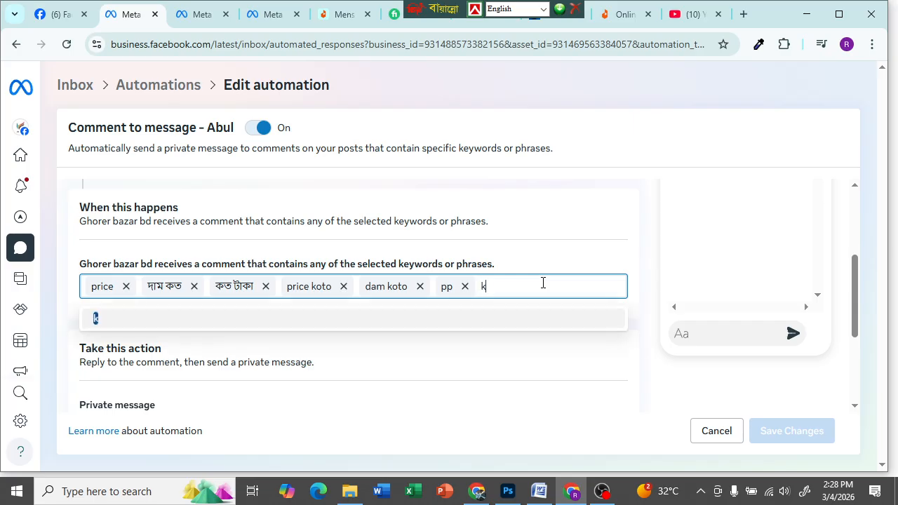
text(oto price)
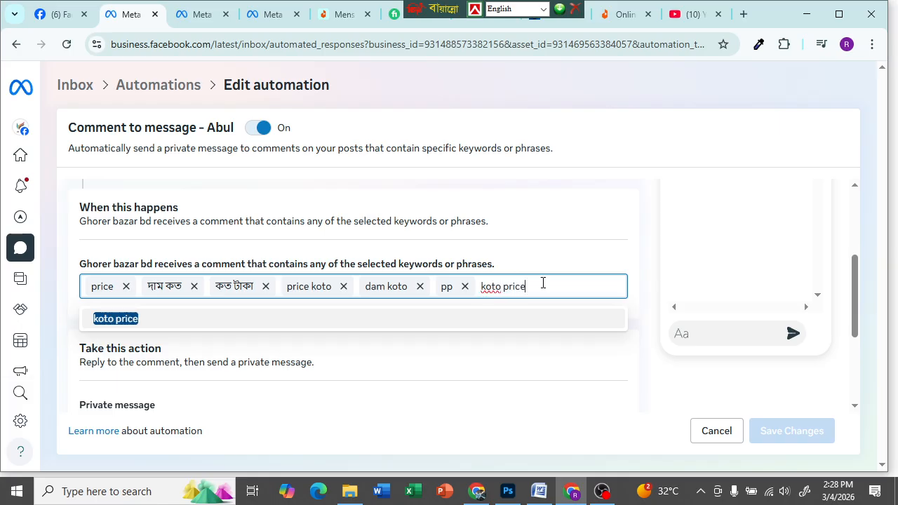
key(Return)
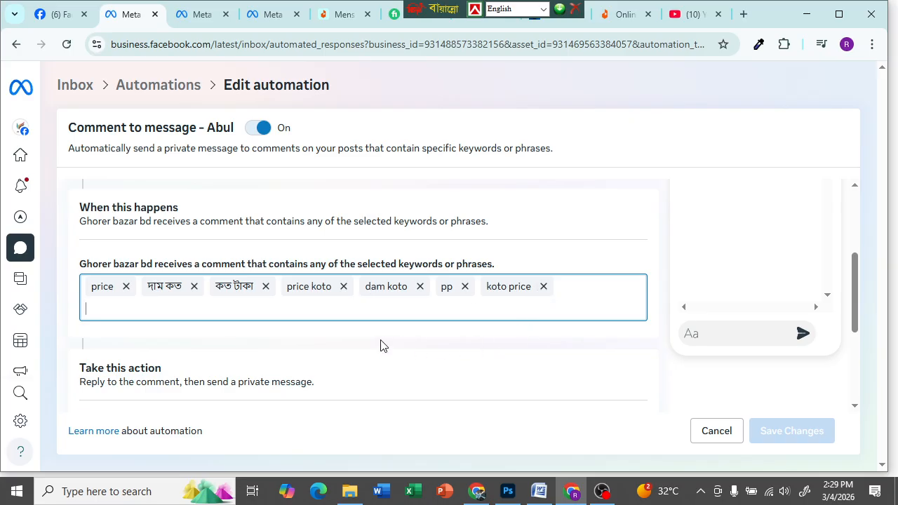
scroll(378, 348, down, 2)
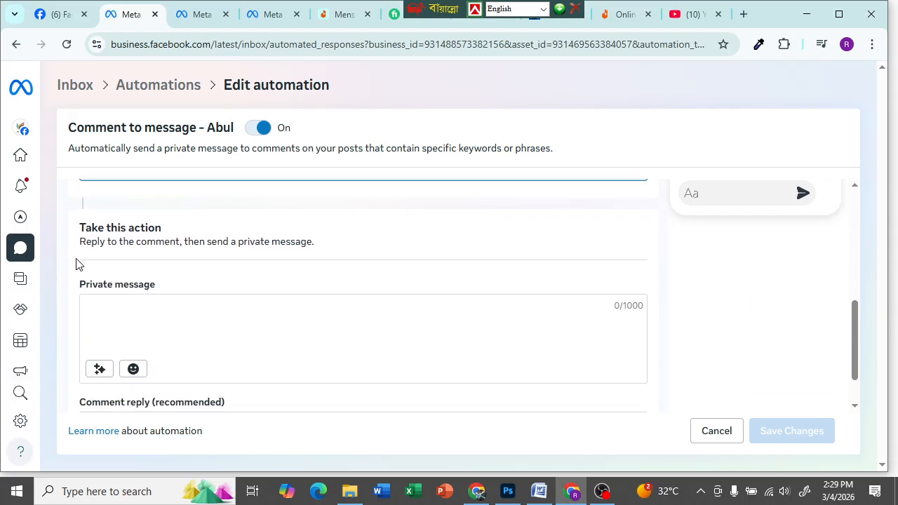
- Start the private message, discarding a pasted Daraz link and stray characters
click(111, 296)
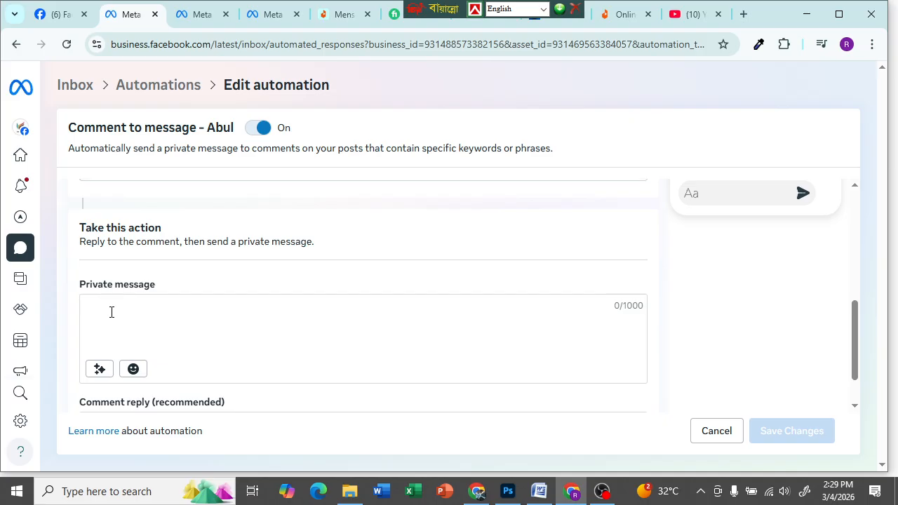
scroll(111, 312, up, 2)
scroll(160, 265, down, 3)
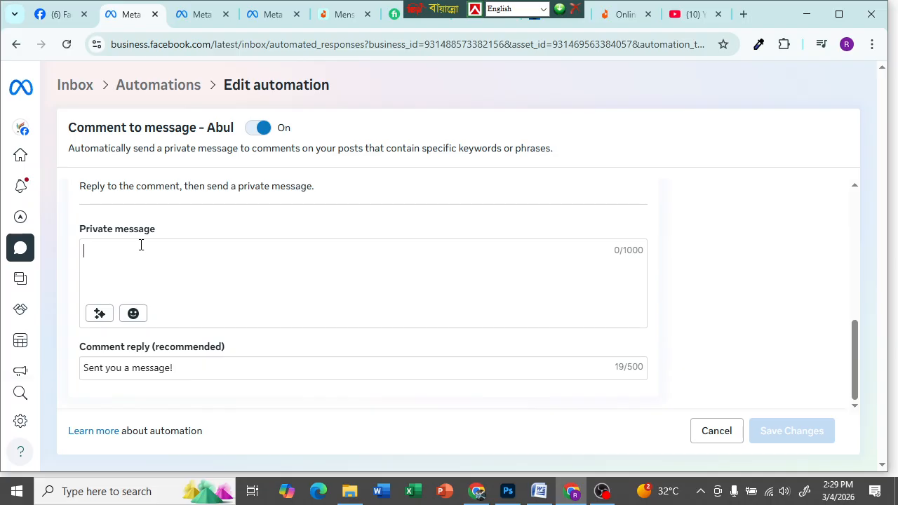
text(https://www.daraz.com.bd/)
key(BackSpace)
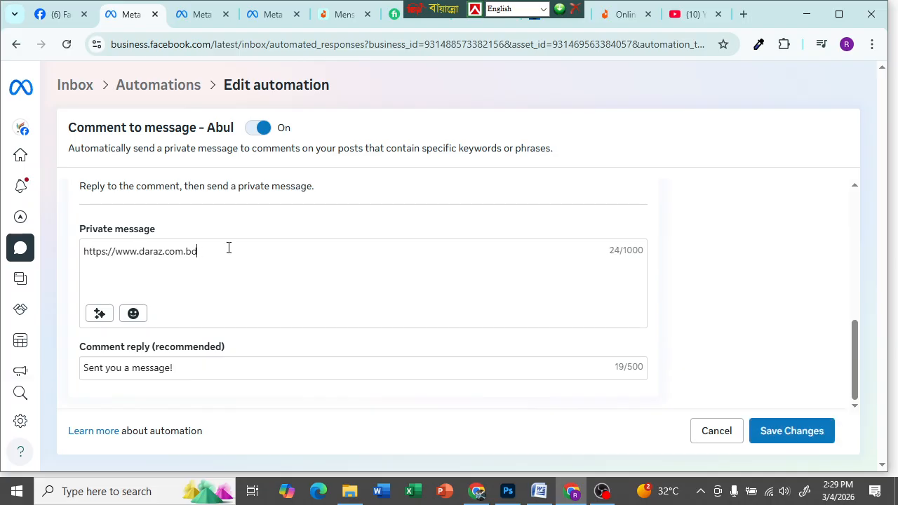
key(BackSpace)
key(BackSpace)
key(BackSpace)
key(BackSpace)
key(BackSpace)
key(BackSpace)
key(BackSpace)
key(BackSpace)
key(BackSpace)
key(BackSpace)
key(BackSpace)
key(BackSpace)
key(BackSpace)
key(BackSpace)
key(BackSpace)
key(BackSpace)
key(BackSpace)
key(BackSpace)
key(BackSpace)
key(BackSpace)
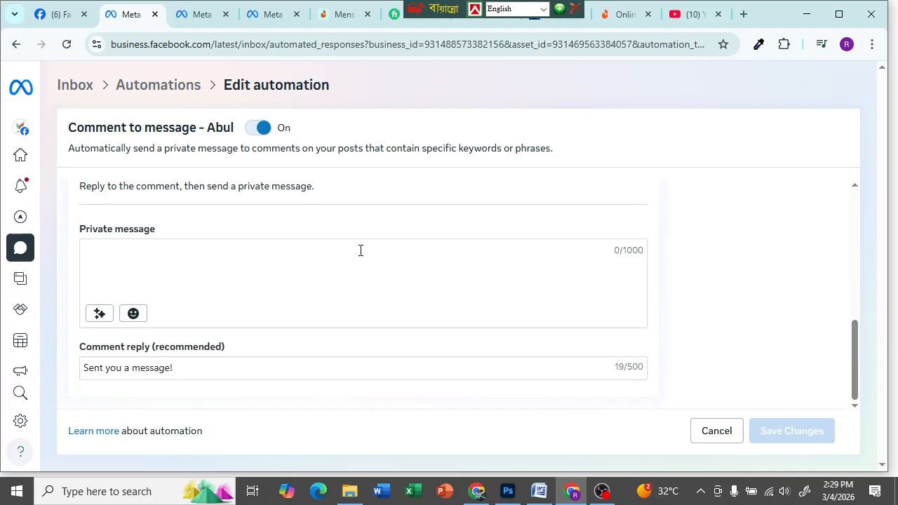
text(al)
key(BackSpace)
key(BackSpace)
key(F12)
text(ট)
key(BackSpace)
text(ও)
key(BackSpace)
key(F12)
text(Thank)
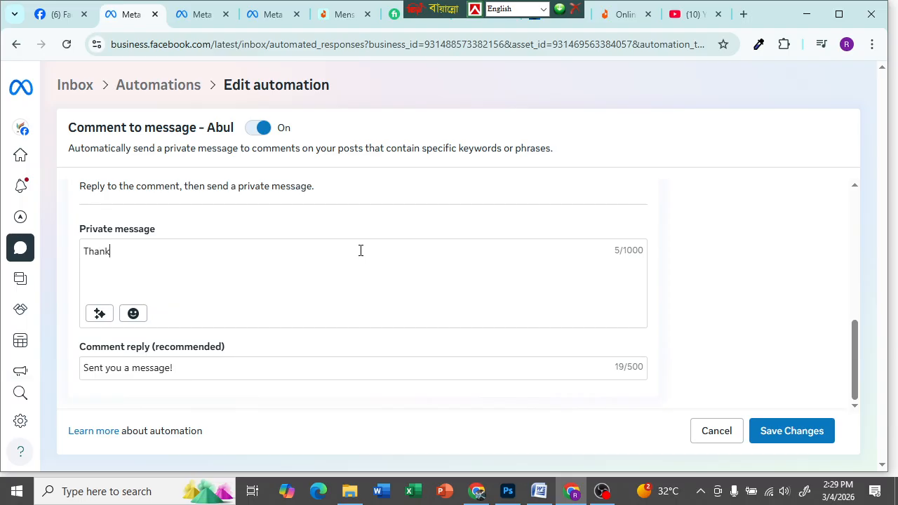
- Write 'Thanks for your Contact us' as the private message
text(s for your Contact us)
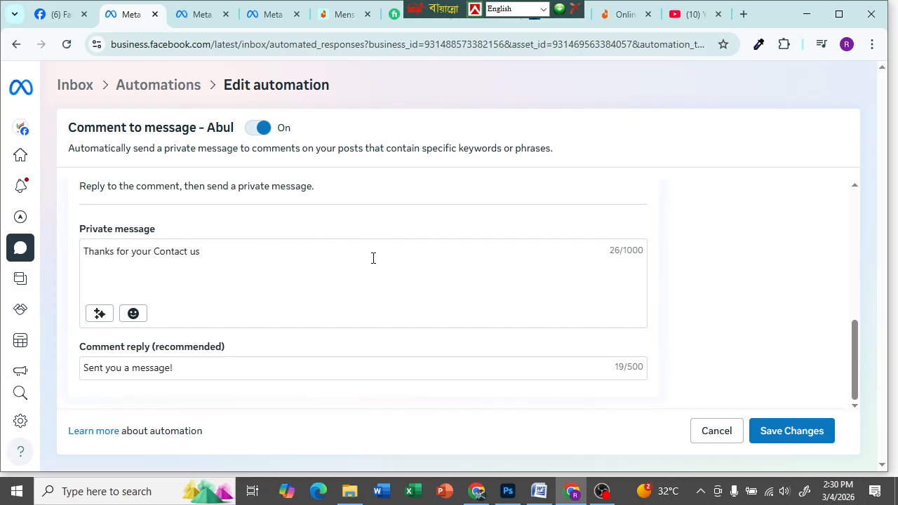
- Replace the English text with the Bangla greeting 'আসসালামু আলাইকুম স্যার/ম্যাম, আপনাকে আমাদের'
triple_click(220, 253)
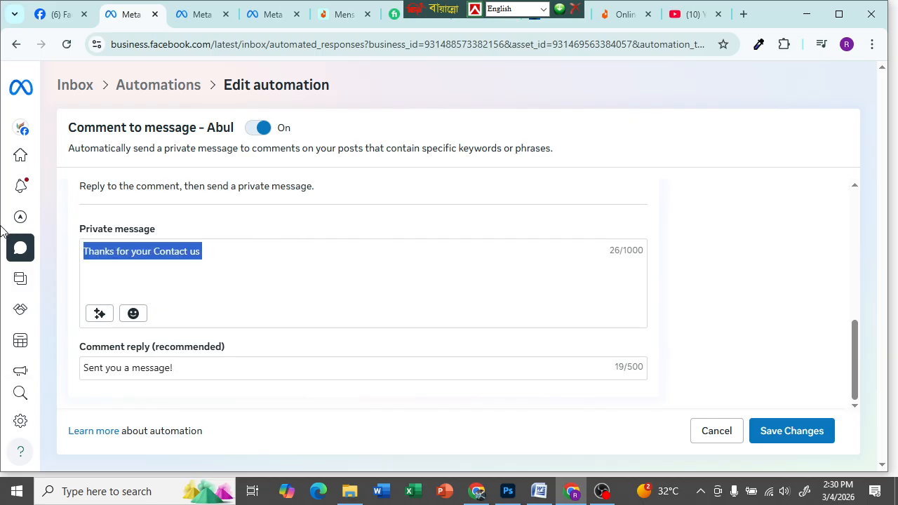
key(BackSpace)
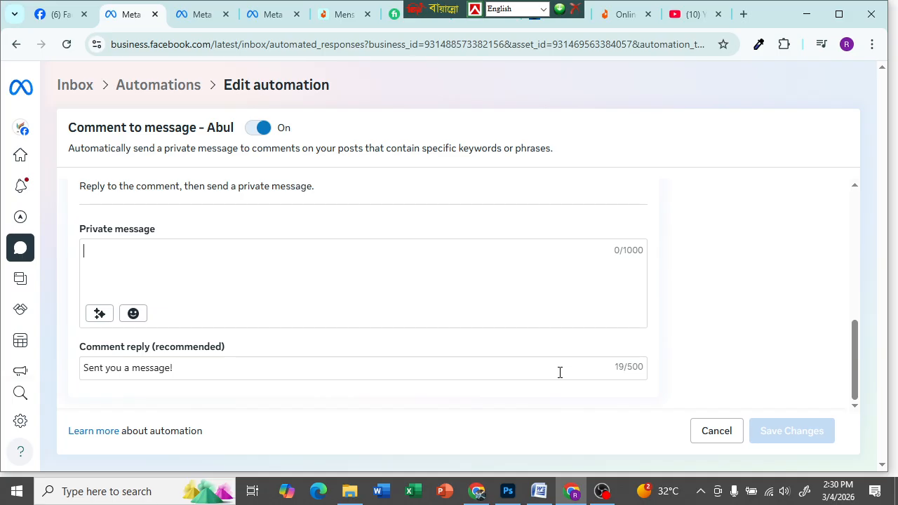
key(ctrl+alt+b)
text(আস)
key(BackSpace)
key(BackSpace)
text(আ)
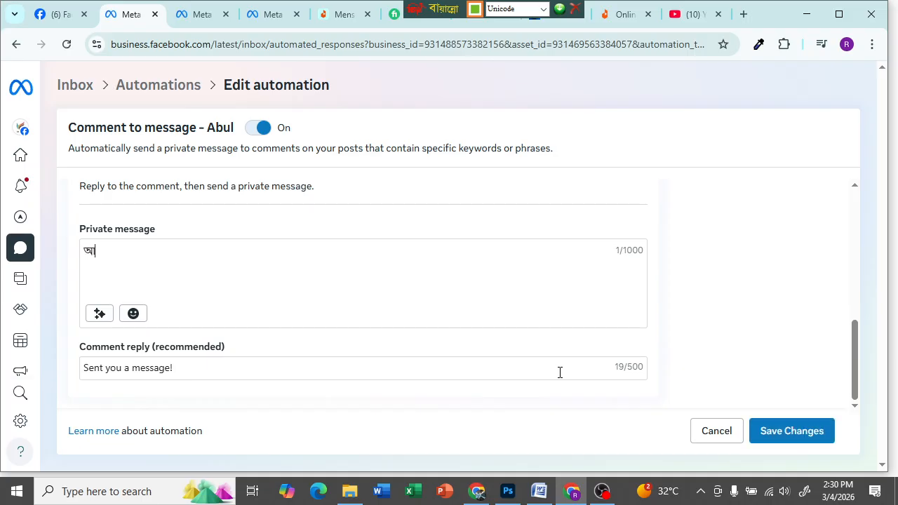
text(স্সালামুয়ালাই)
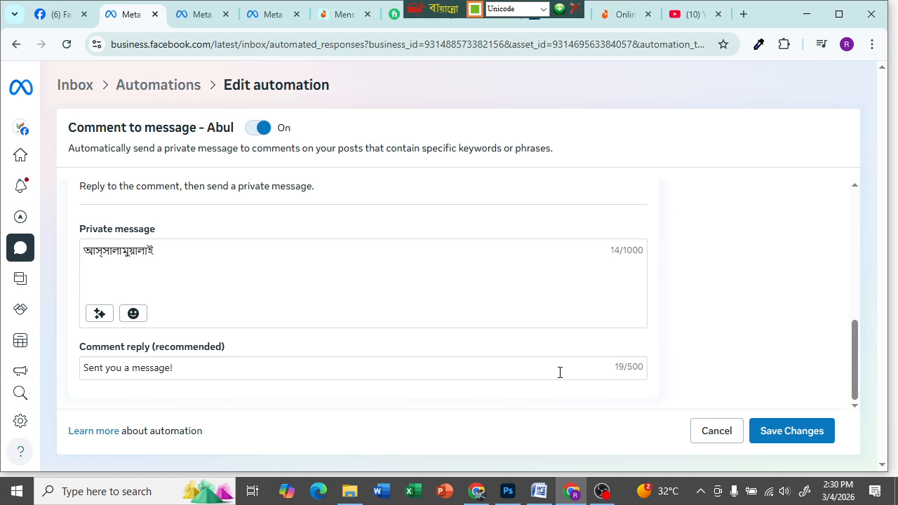
key(BackSpace)
key(BackSpace)
key(BackSpace)
key(BackSpace)
key(BackSpace)
text(আলাইকুম স্যার/)
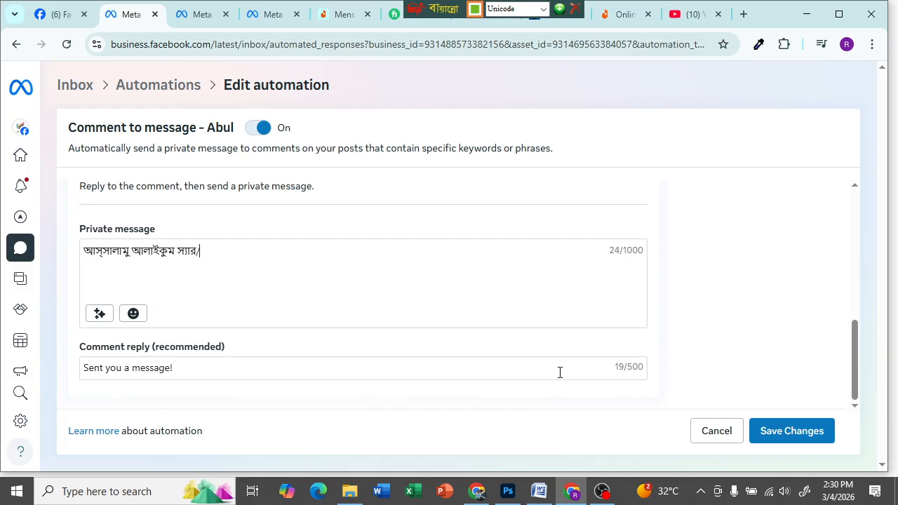
text(ম্যাম)
text(া)
text(,ি)
key(BackSpace)
text(িআপ)
key(BackSpace)
key(BackSpace)
key(BackSpace)
text(আপনাকে আমা)
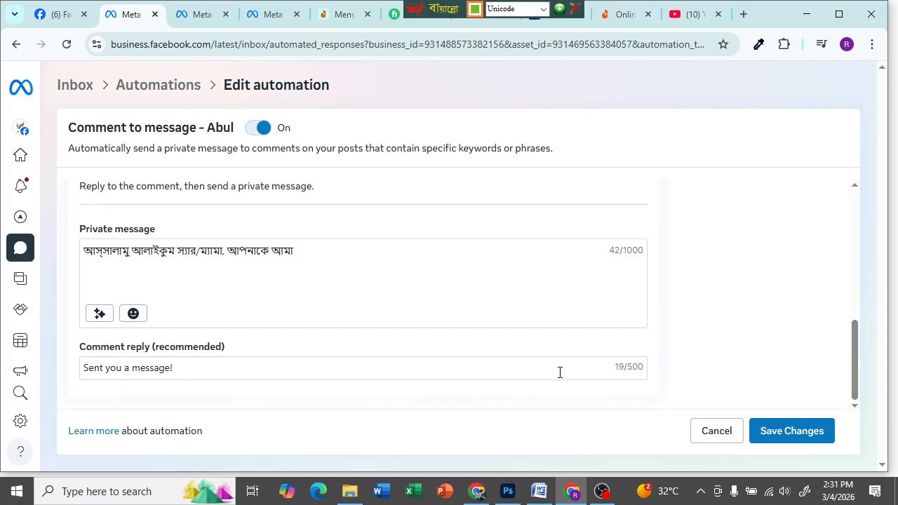
text(দের পে)
key(BackSpace)
key(BackSpace)
key(BackSpace)
- Finish the greeting with the page name 'Ghorer Bazar BD' and 'পেজে স্বাগতম ।'
key(ctrl+alt+b)
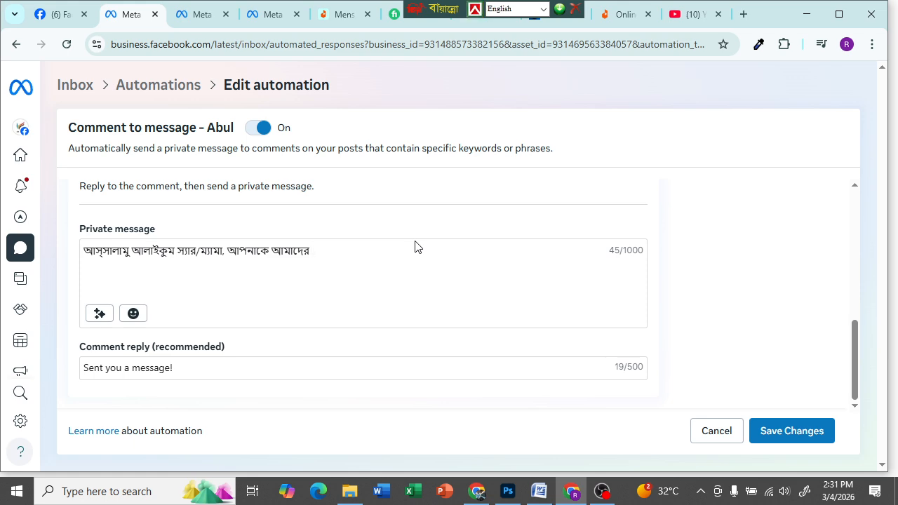
text(Ghorer Baza)
key(BackSpace)
key(BackSpace)
text(zar Bd)
key(BackSpace)
text(D)
key(F12)
text(পেজে স্বাগতম ।)
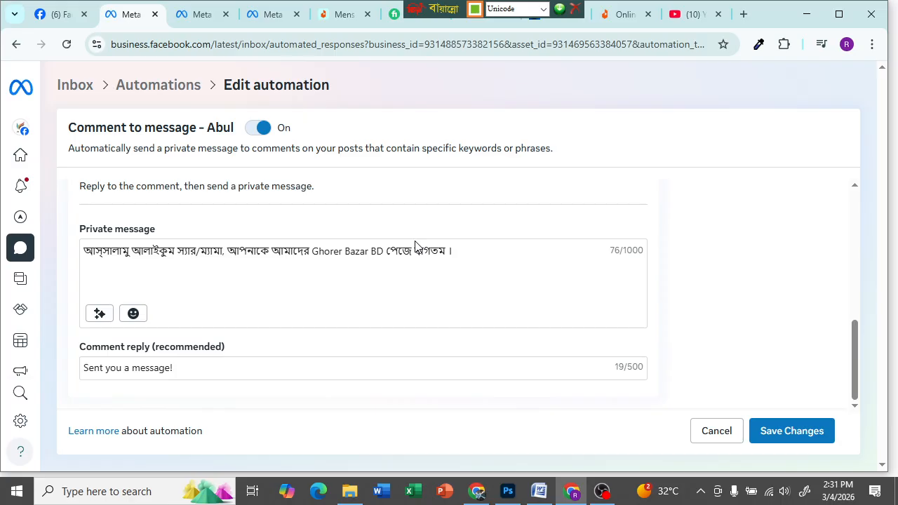
- Add a new line reading 'প্রোডাক্ট প্রাইজ : ৯৯৯ টাকা' below the greeting
scroll(277, 242, up, 3)
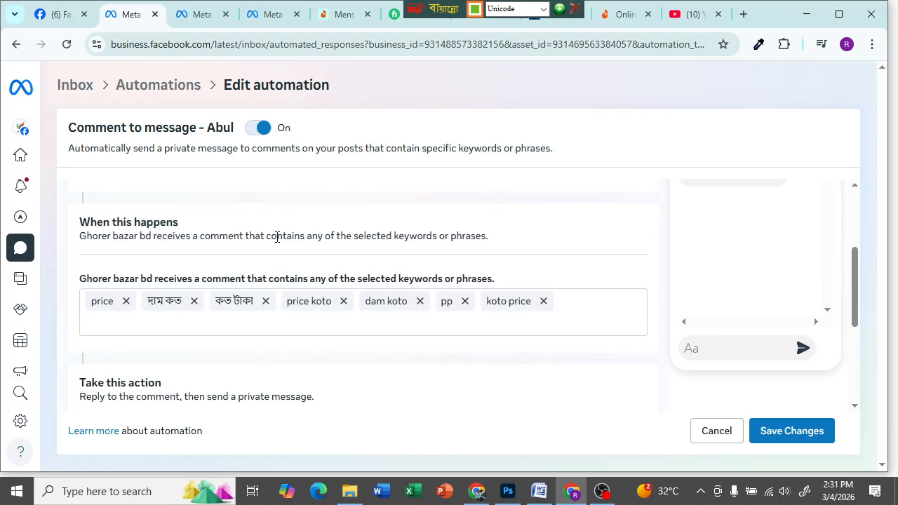
scroll(403, 353, down, 3)
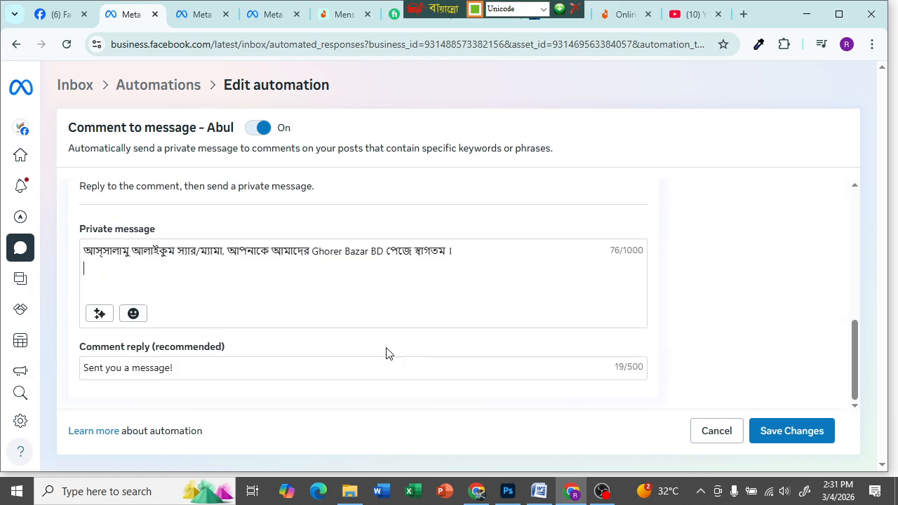
click(472, 252)
key(Return)
text(দাম কত)
key(BackSpace)
key(BackSpace)
key(BackSpace)
key(BackSpace)
key(BackSpace)
key(BackSpace)
key(Return)
text(950)
key(BackSpace)
key(BackSpace)
key(BackSpace)
text(৯৫০)
key(BackSpace)
scroll(229, 318, up, 2)
scroll(220, 320, down, 2)
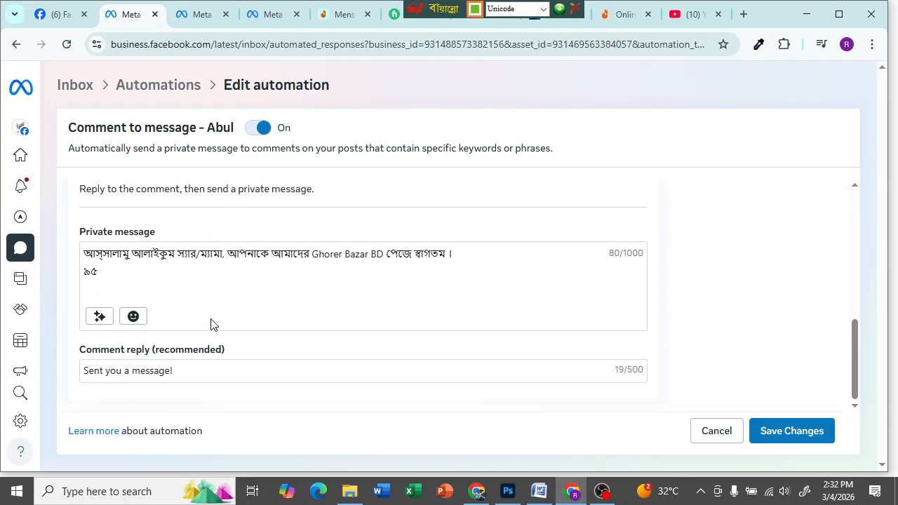
text(০)
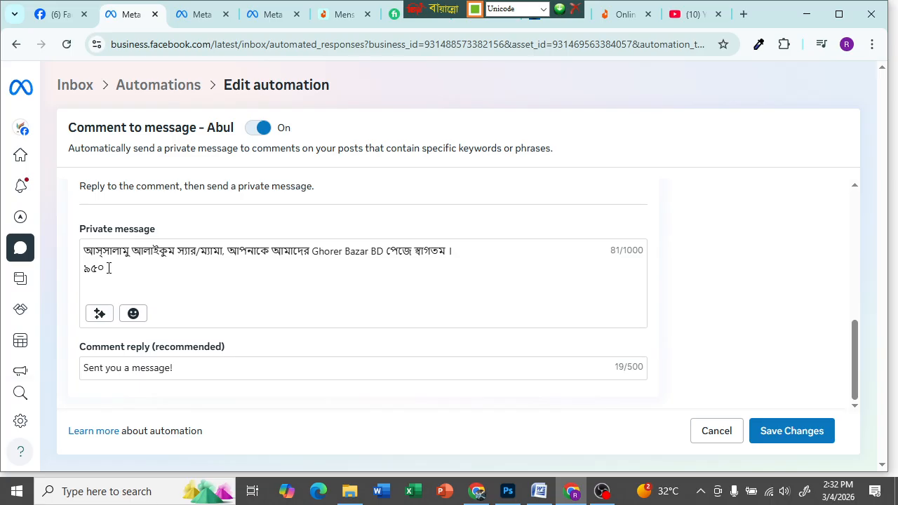
text( টাকা)
click(105, 267)
key(BackSpace)
key(BackSpace)
text(৯৯)
text(প্রোডাক)
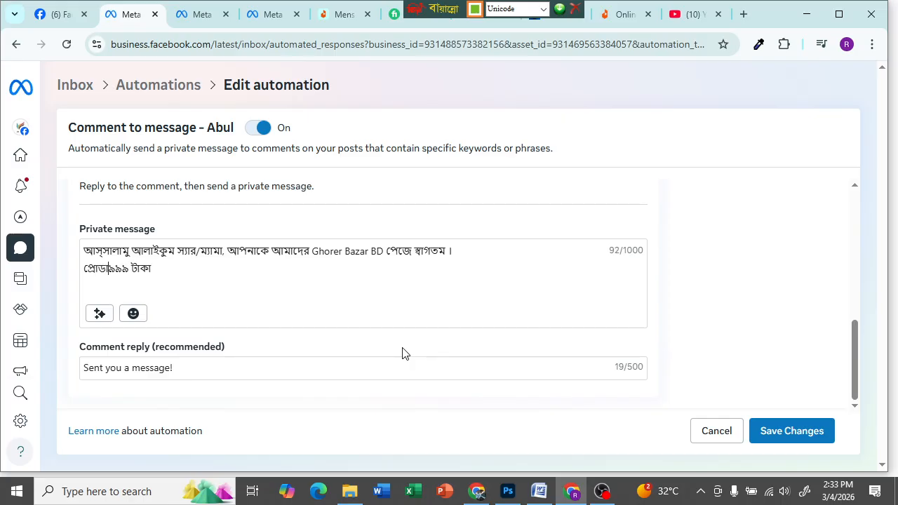
text(্ট প্রাইজ)
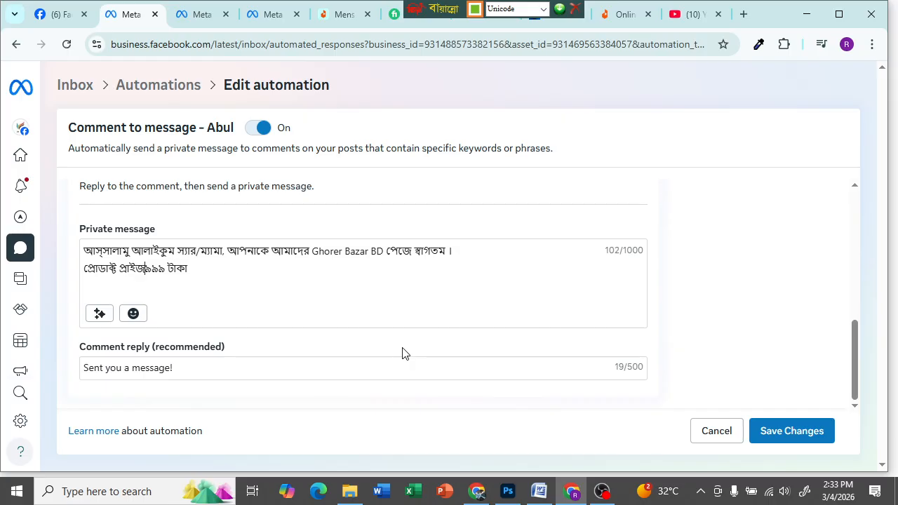
text( :)
- Add a third line 'আরো কিছু জানতে আমাদের Inbox করুন'
click(208, 269)
key(Return)
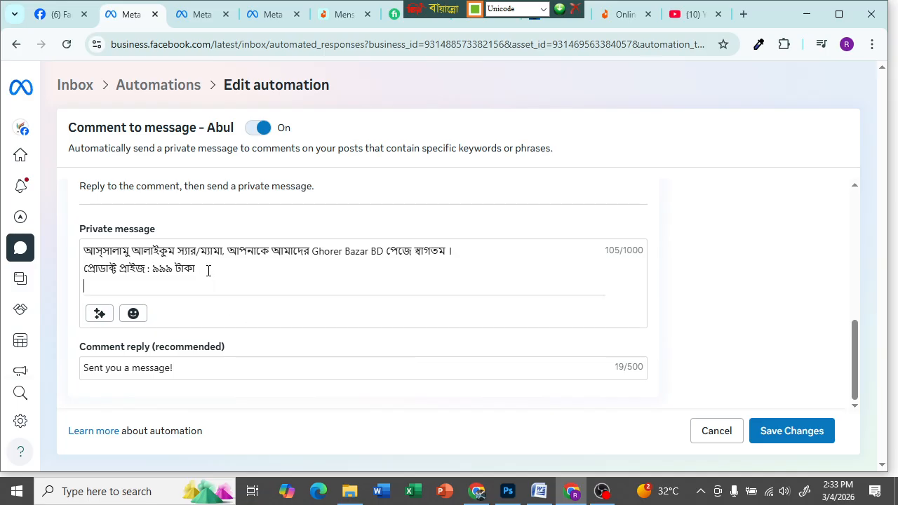
text(আ)
key(BackSpace)
text(আরো কিছ)
key(BackSpace)
text(ছু জানতে)
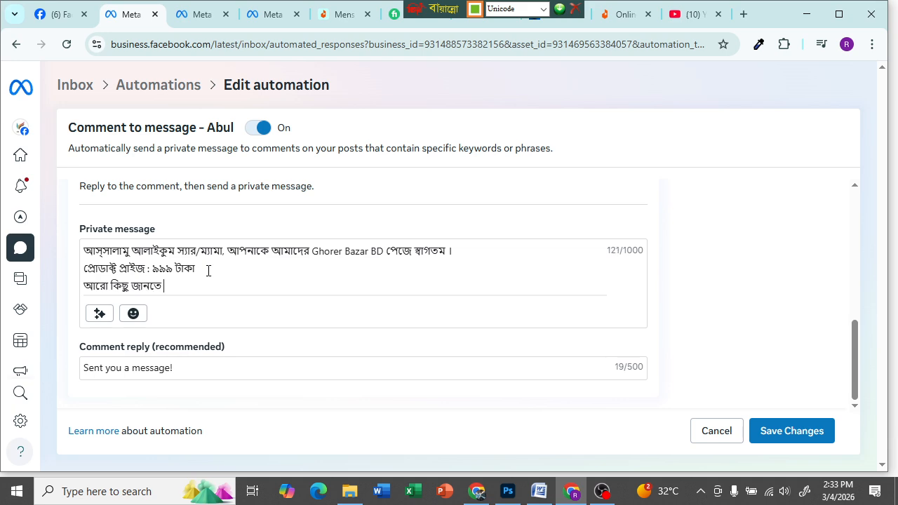
text( আমাদের সা)
key(BackSpace)
key(BackSpace)
text(মেসেজ করুন)
key(BackSpace)
key(BackSpace)
key(BackSpace)
key(BackSpace)
key(BackSpace)
key(BackSpace)
key(BackSpace)
key(BackSpace)
key(BackSpace)
key(BackSpace)
key(BackSpace)
text(সপ)
key(BackSpace)
key(BackSpace)
key(ctrl+alt+b)
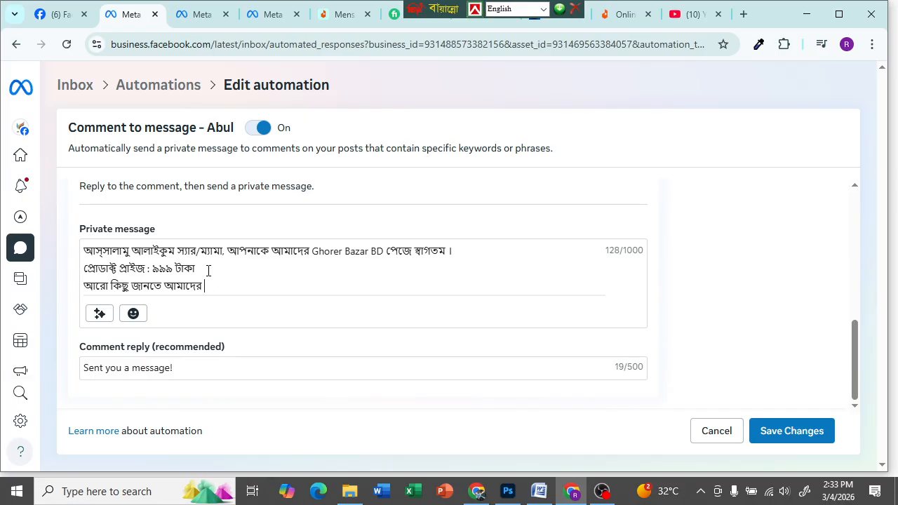
text(Inbox)
key(ctrl+alt+b)
text(করুন)
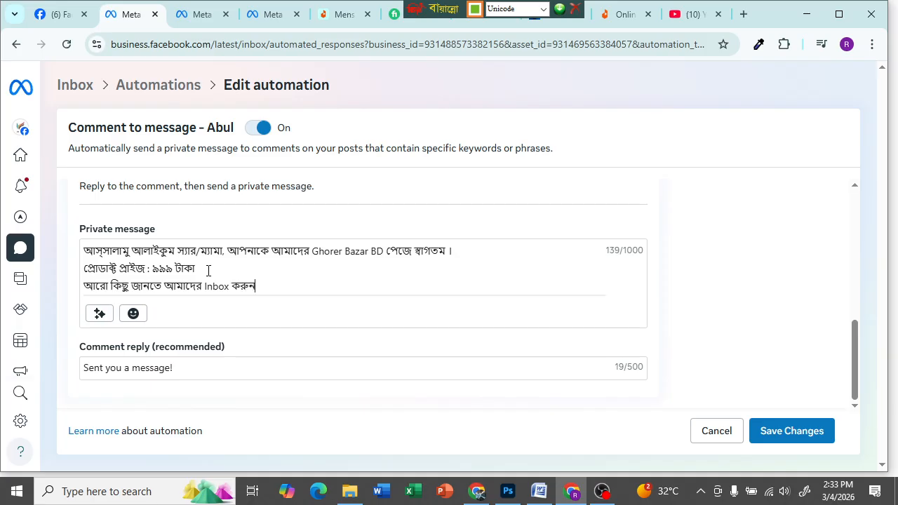
text( ।)
- Extend the third line with 'অথবা আমাদের সাথে যোগাযোগ করুন।'
key(BackSpace)
key(BackSpace)
text(থবা)
text( আমোদের)
key(BackSpace)
key(BackSpace)
key(BackSpace)
key(BackSpace)
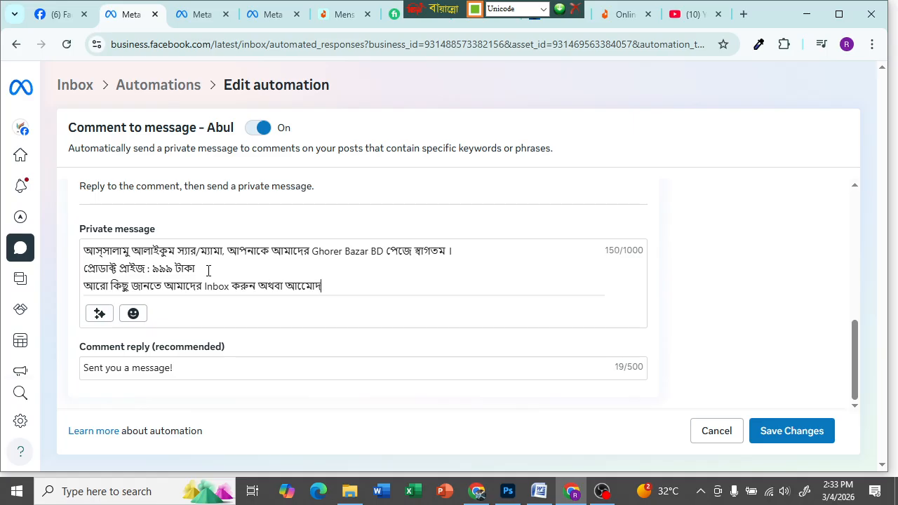
text(াদের সাথে যো)
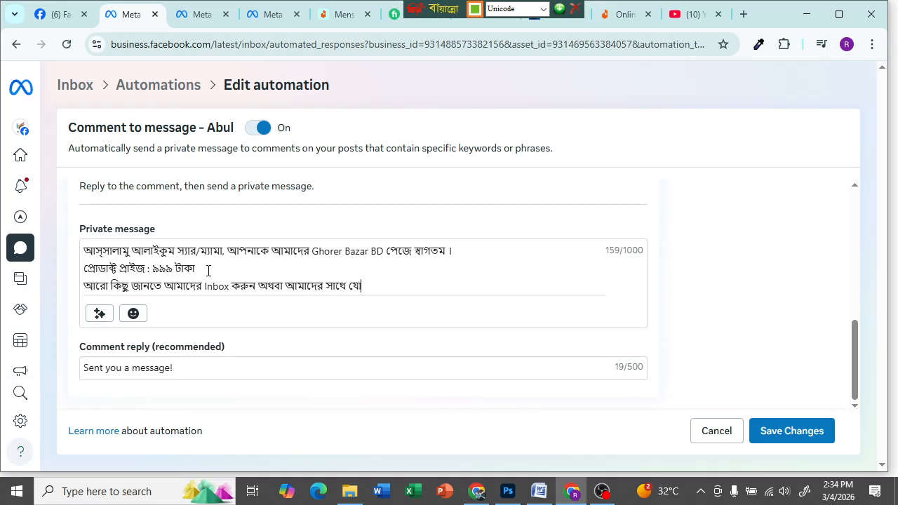
text(গাযোগ করুন।)
scroll(442, 267, down, 1)
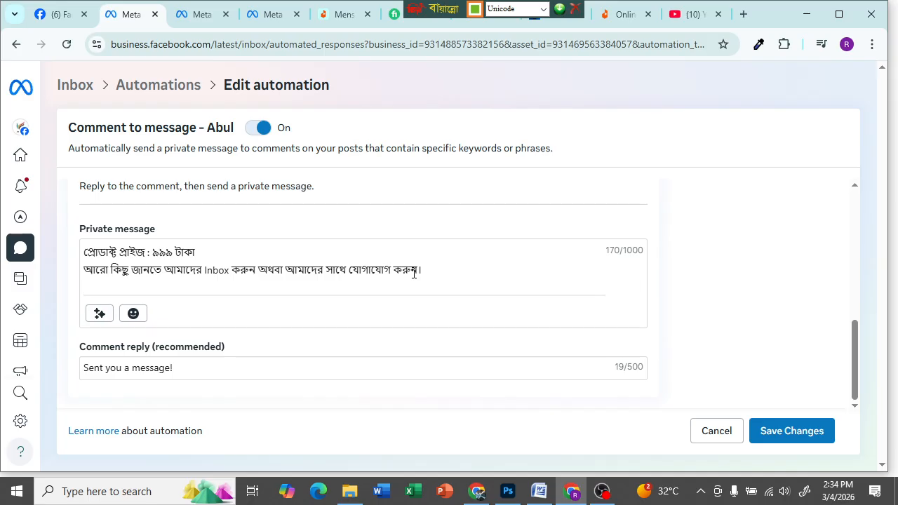
key(F12)
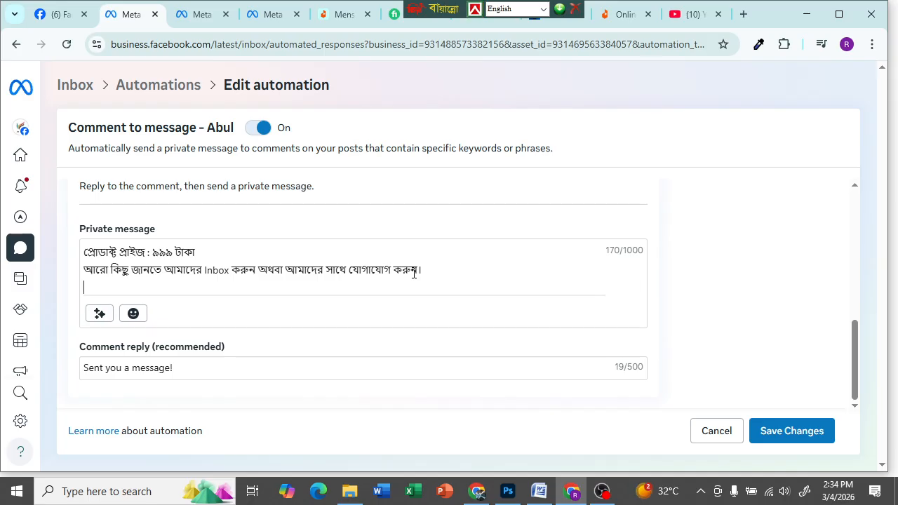
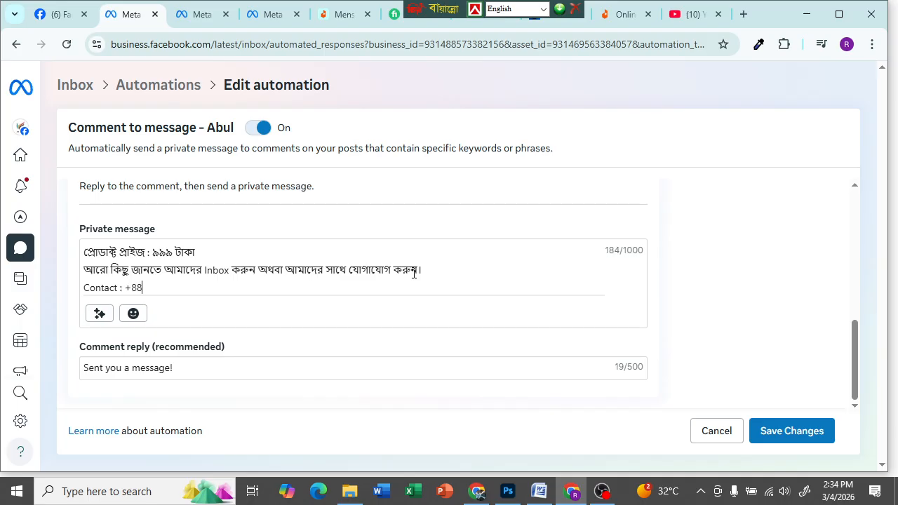
- Add the Contact number line and a Whatsapp line repeating the same phone number
scroll(421, 267, down, 1)
click(146, 271)
text(Whatsapp :)
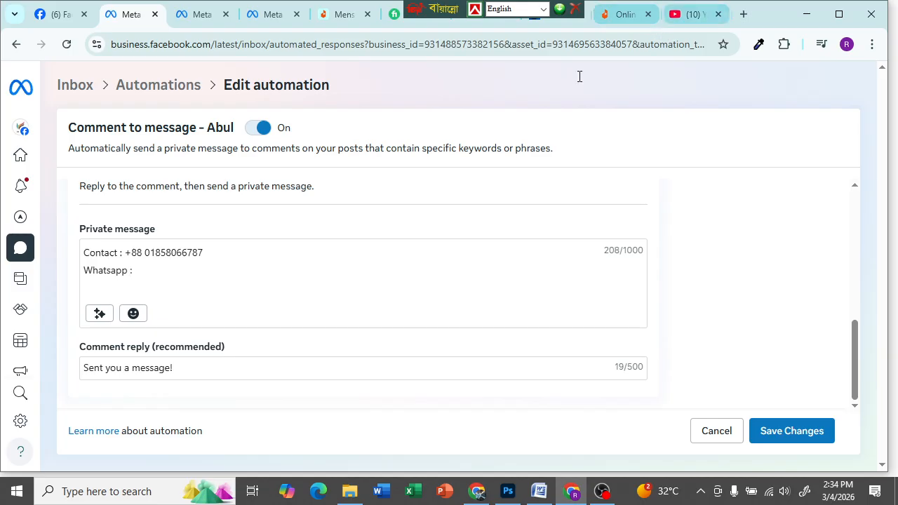
drag(204, 253, 143, 257)
mouse_move(204, 279)
mouse_down()
mouse_move(125, 280)
mouse_move(202, 280)
mouse_move(188, 288)
mouse_up()
right_click(133, 281)
click(129, 279)
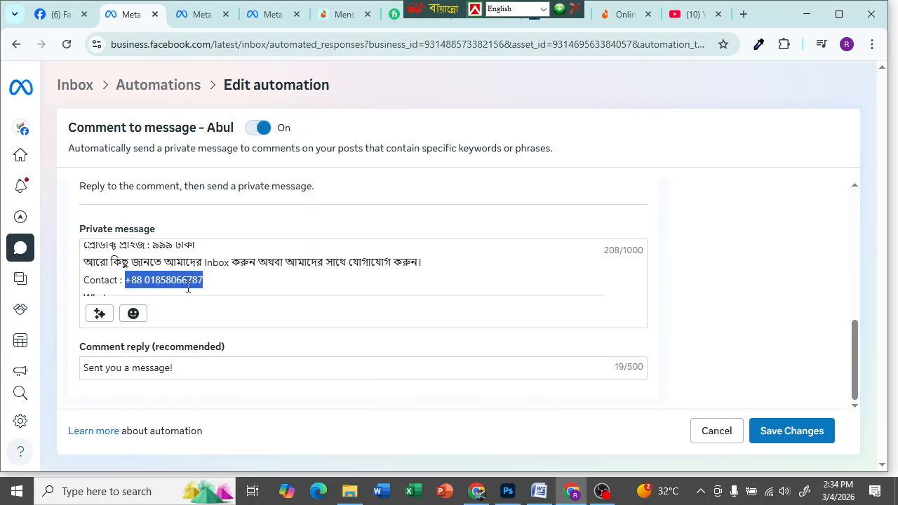
right_click(189, 287)
click(214, 208)
click(233, 273)
scroll(214, 275, down, 1)
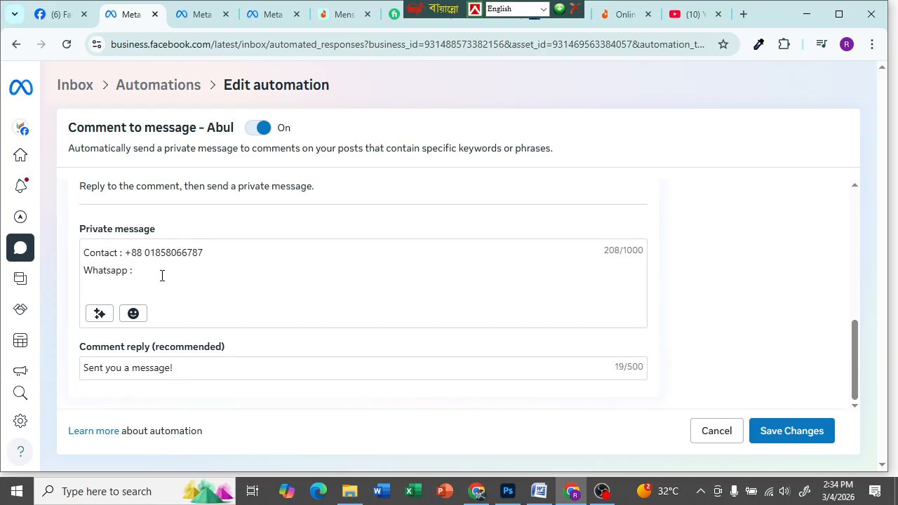
key(ctrl+v)
- Add an 'Email :' line with the contact's email address below Whatsapp
click(220, 277)
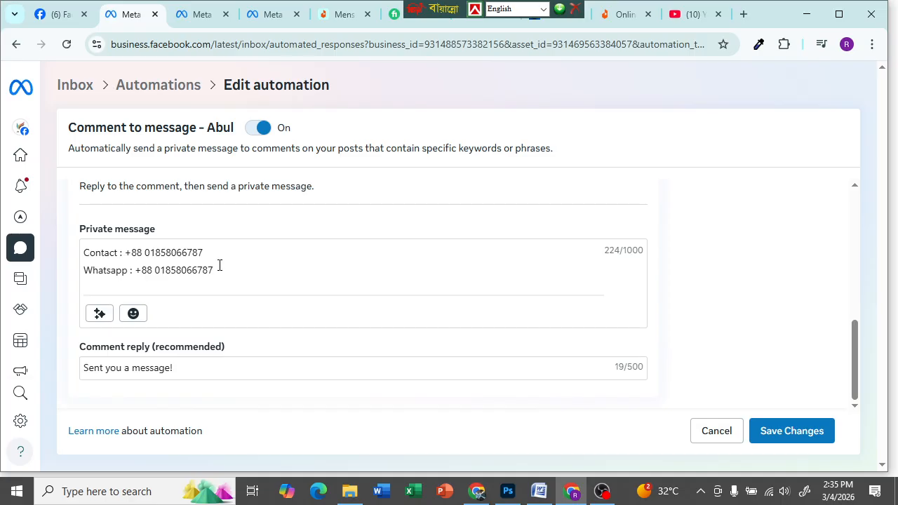
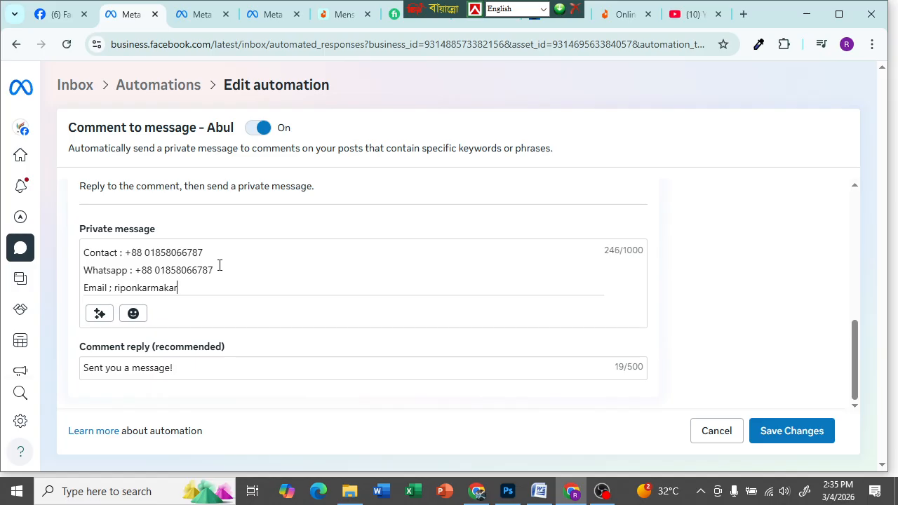
scroll(266, 259, down, 1)
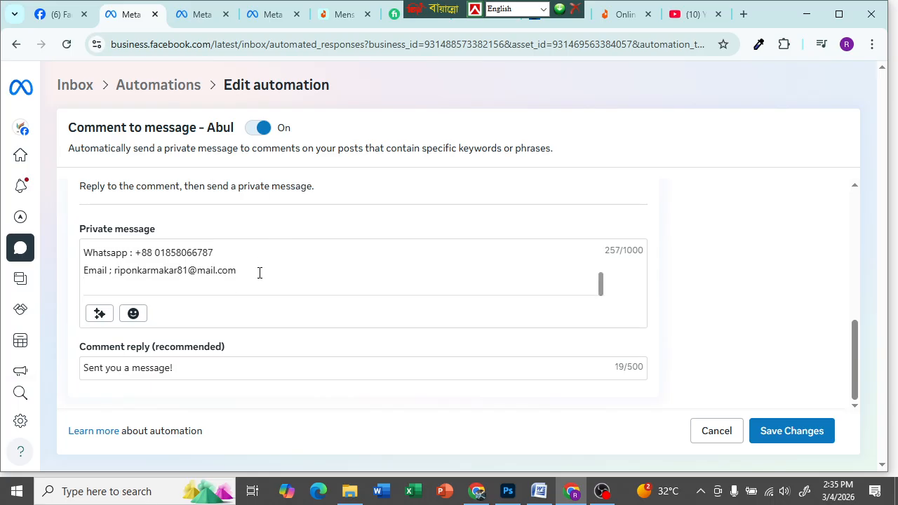
click(235, 293)
scroll(251, 269, up, 2)
scroll(226, 276, down, 2)
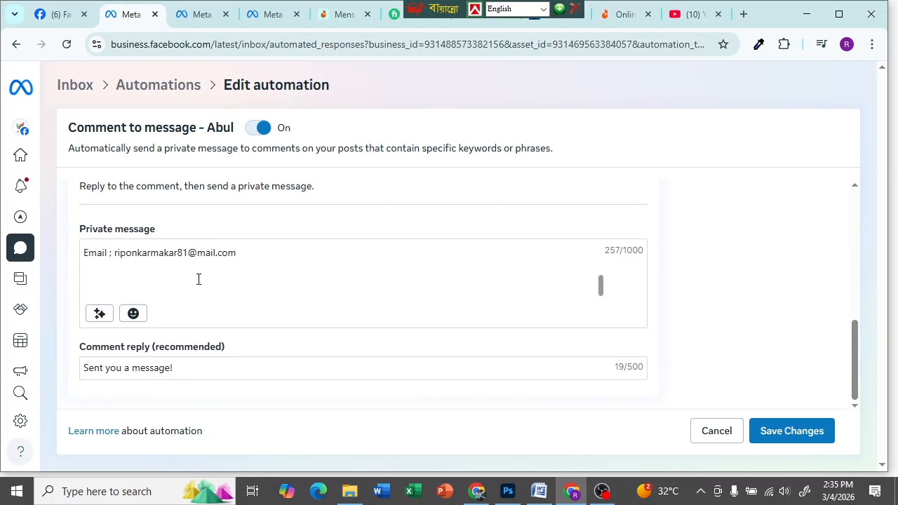
- Put a ☎ emoji before Contact and a 📞 emoji before Whatsapp
scroll(210, 274, up, 2)
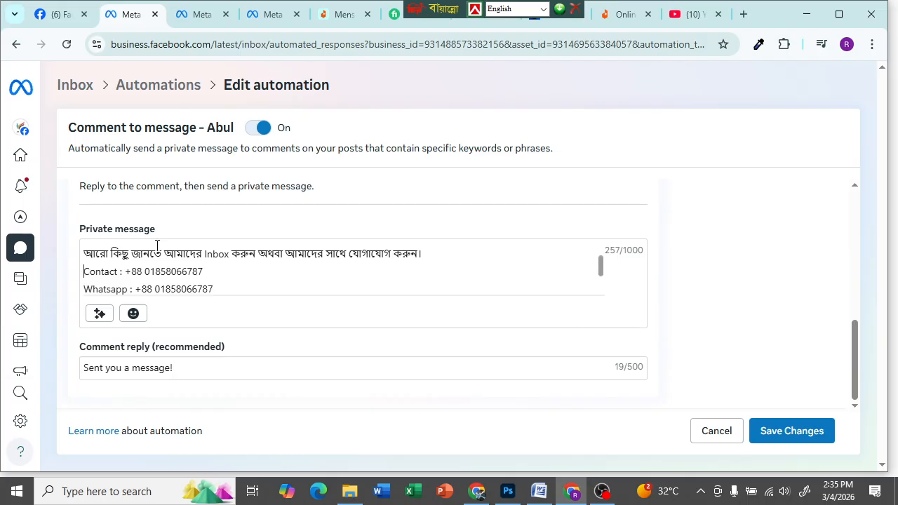
click(133, 315)
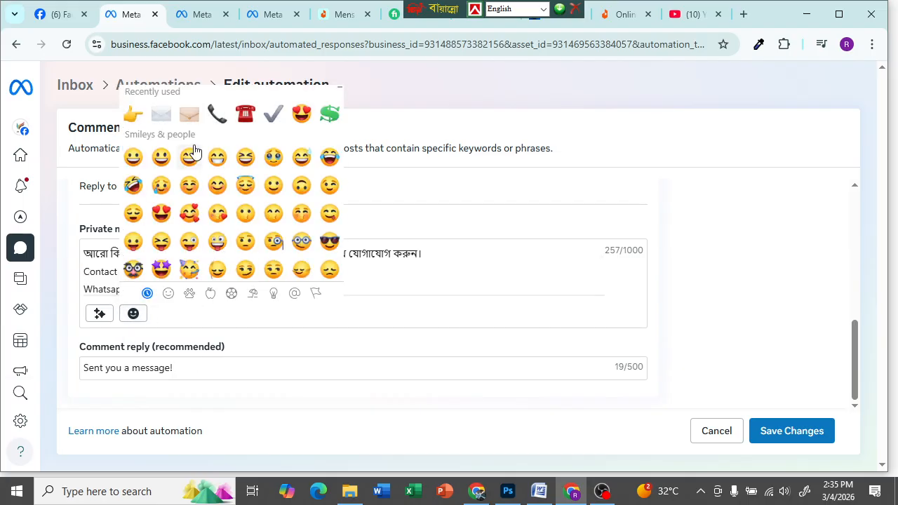
click(245, 114)
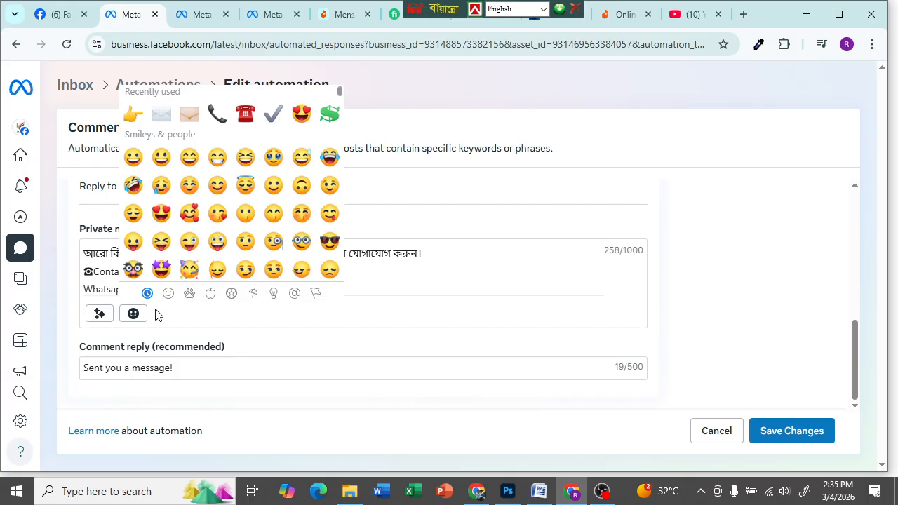
click(89, 284)
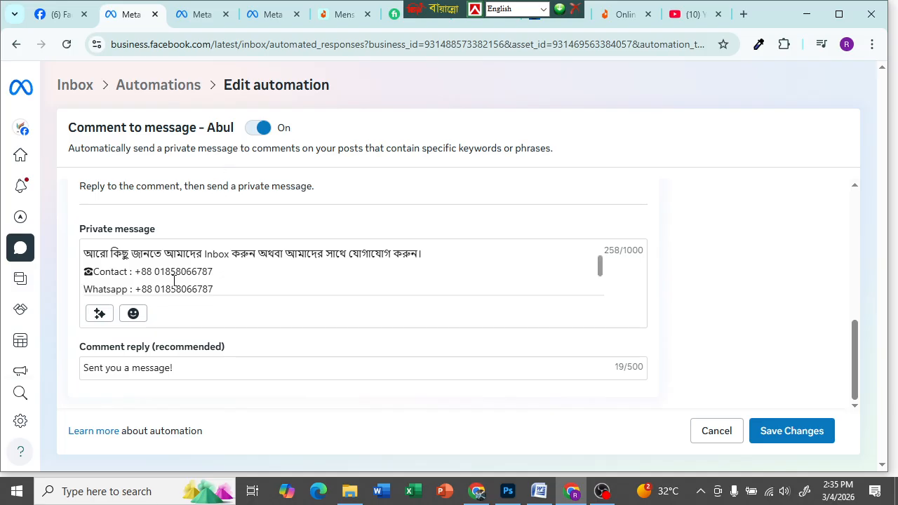
click(133, 313)
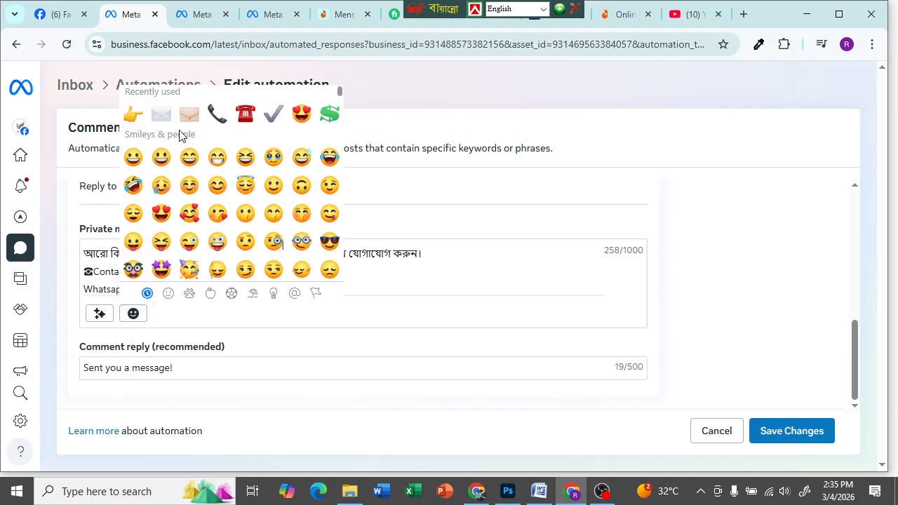
click(224, 124)
click(396, 264)
- Add an emoji before Email, then delete the wrong folder emoji
scroll(297, 282, down, 3)
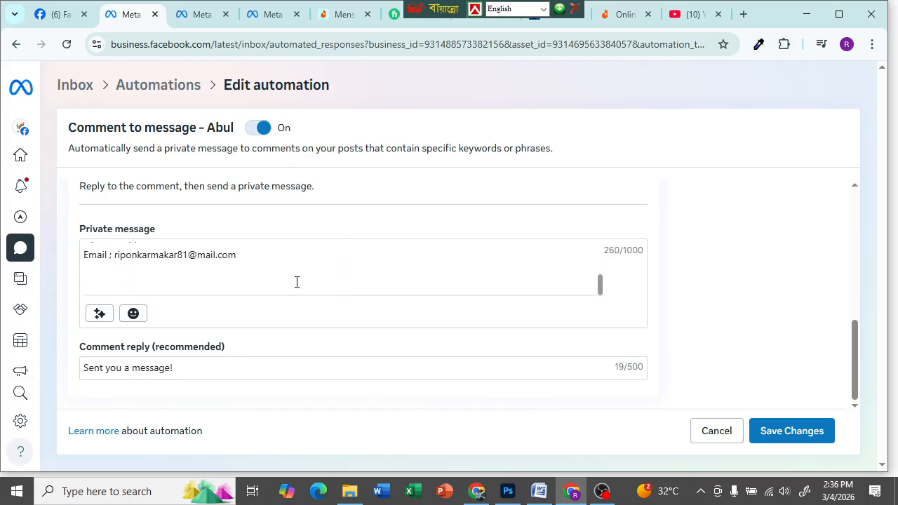
click(133, 313)
click(184, 116)
click(91, 269)
drag(97, 254, 105, 280)
scroll(198, 280, down, 2)
click(101, 272)
scroll(105, 280, down, 2)
click(128, 260)
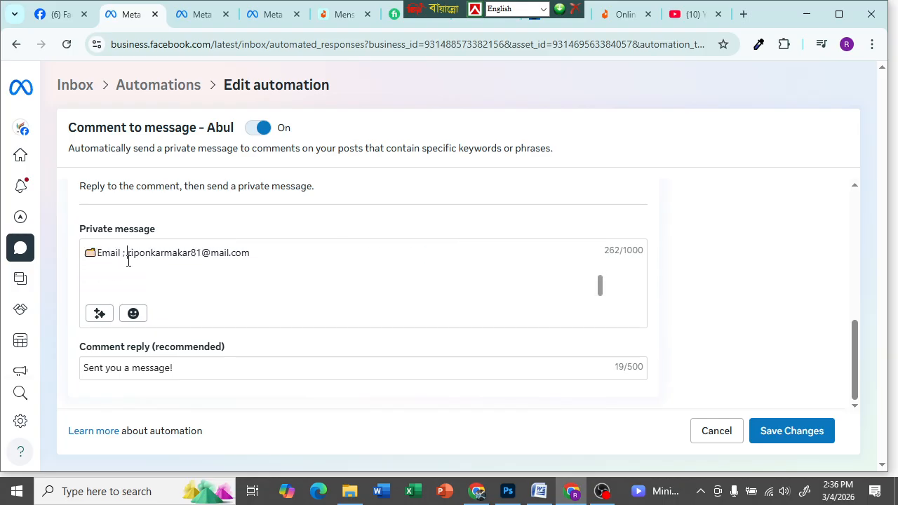
key(BackSpace)
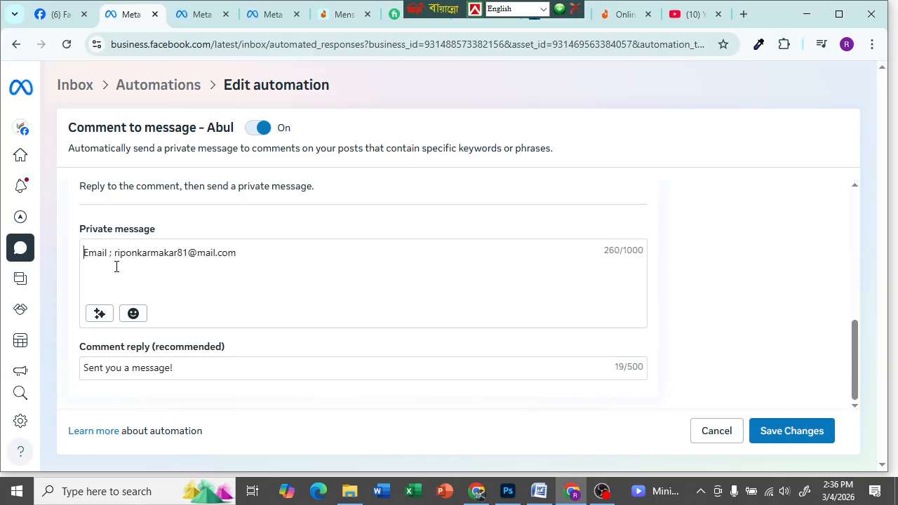
scroll(176, 267, up, 2)
scroll(177, 264, down, 1)
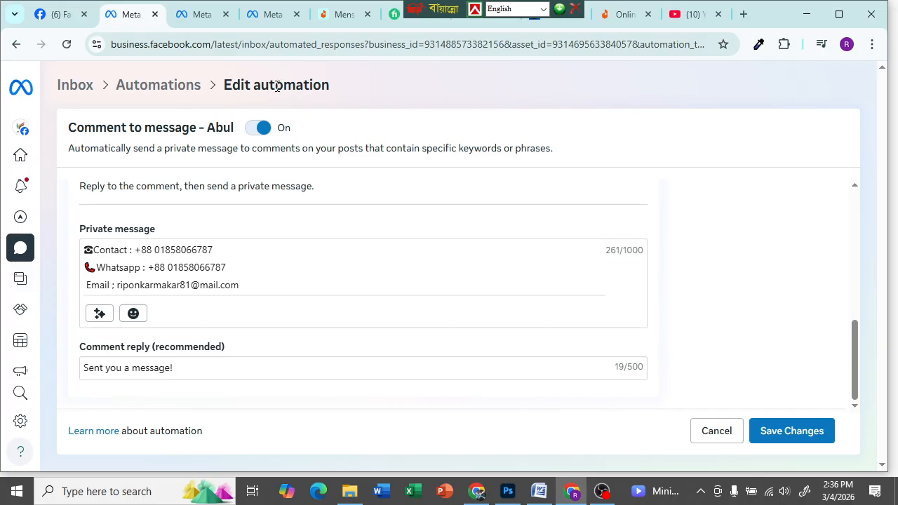
- Insert the ✉ envelope emoji before Email, removing the extra folder emoji
click(133, 314)
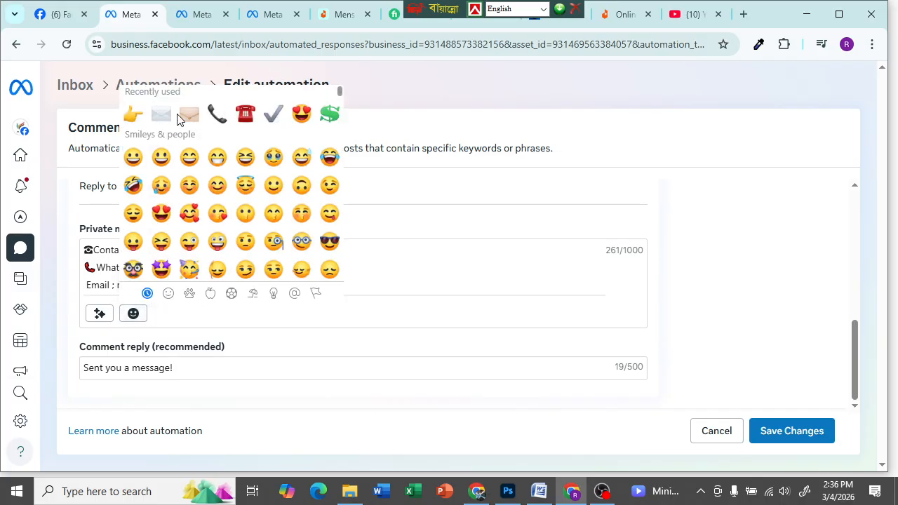
click(184, 117)
click(167, 120)
click(101, 282)
key(BackSpace)
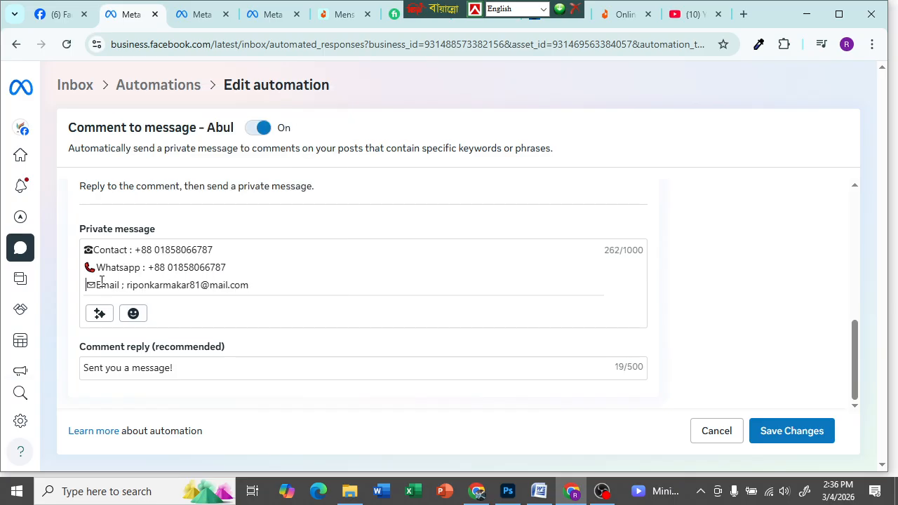
scroll(257, 278, down, 2)
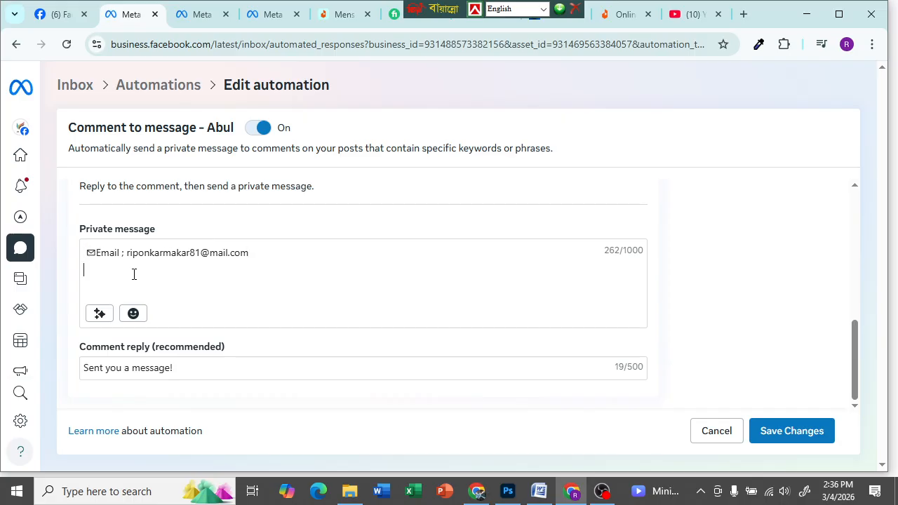
- End the private message with a 'Product Link :' line
text(Product Link :)
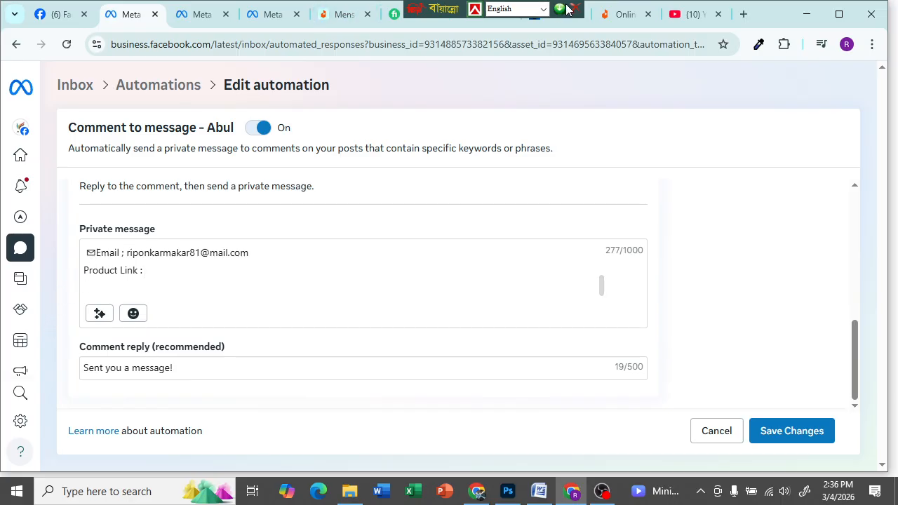
drag(433, 9, 110, 1)
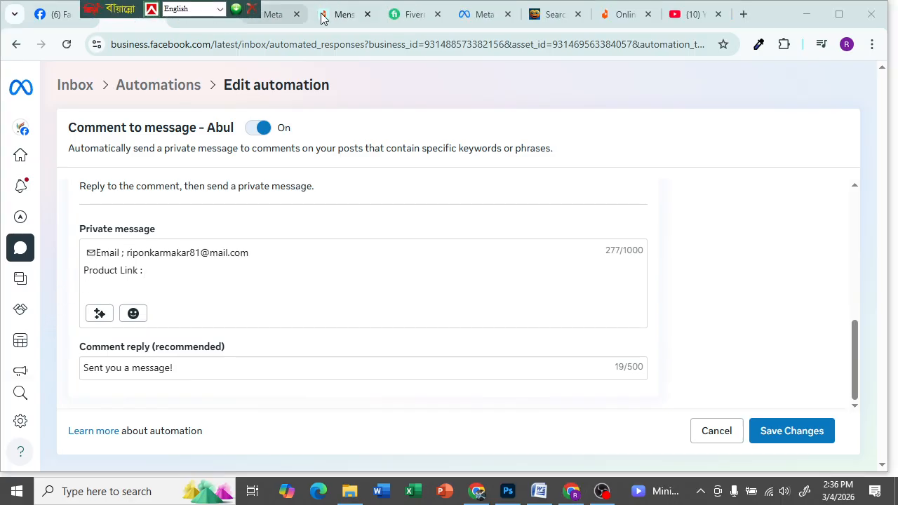
- Copy the web address of the Daraz Mens panjabi product page
click(313, 17)
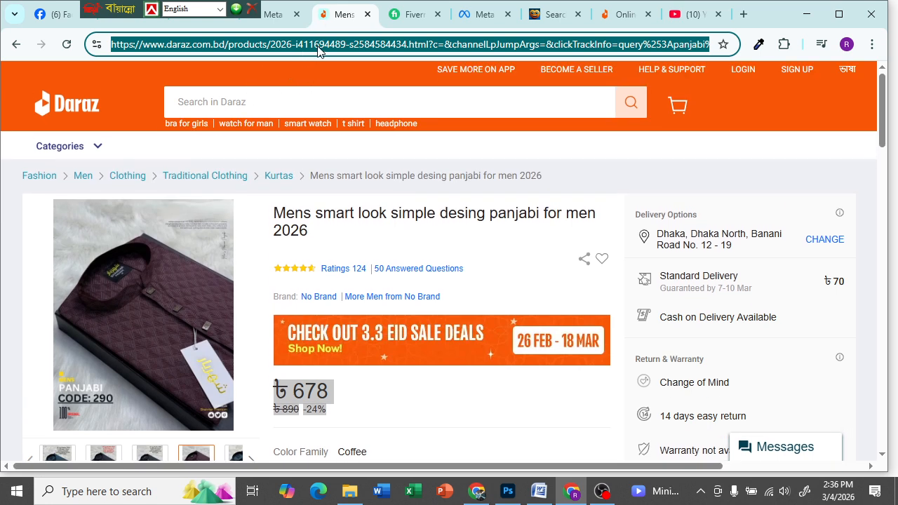
right_click(318, 47)
click(367, 179)
click(539, 491)
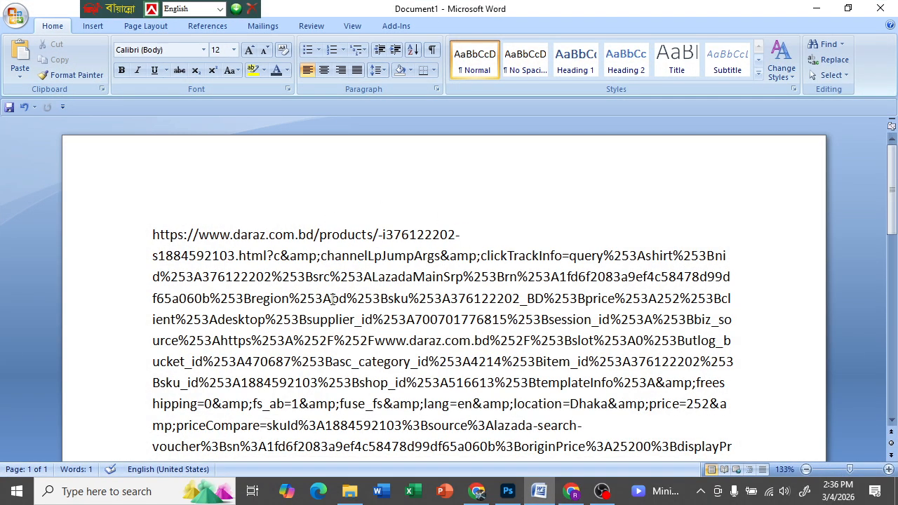
- Paste the Daraz URL into a new Word document, minimize Word, and start a new Chrome tab
key(ctrl+n)
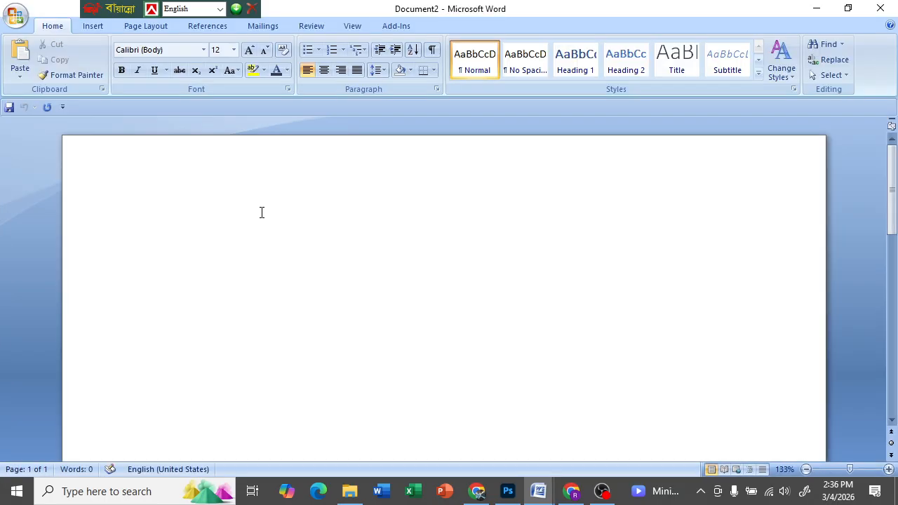
key(ctrl+v)
scroll(364, 231, up, 3)
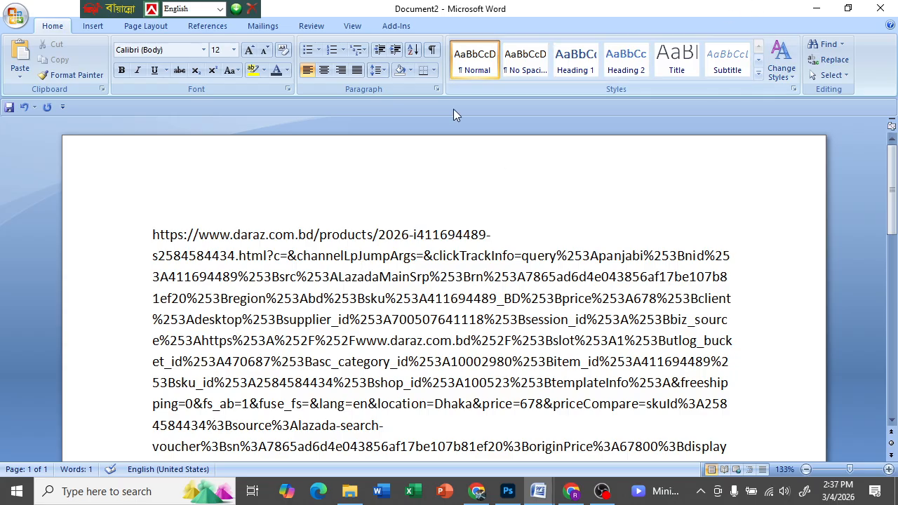
click(815, 9)
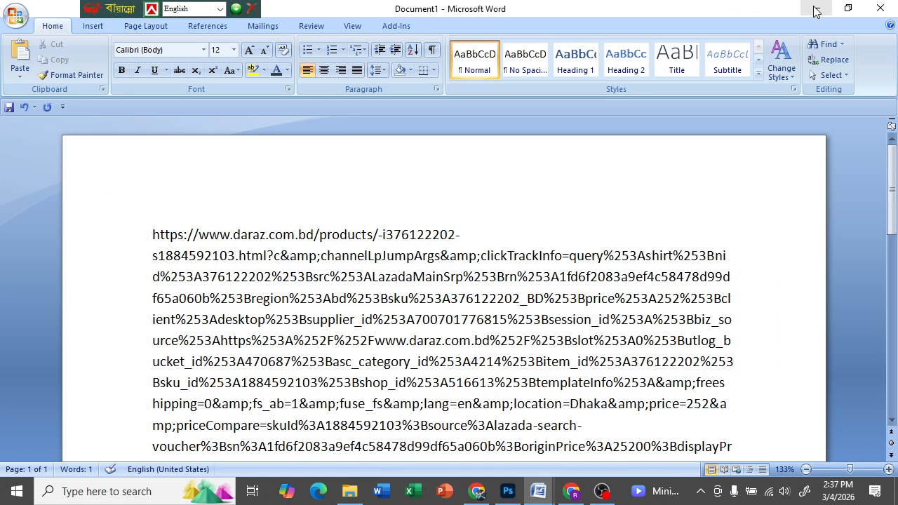
click(815, 11)
click(743, 14)
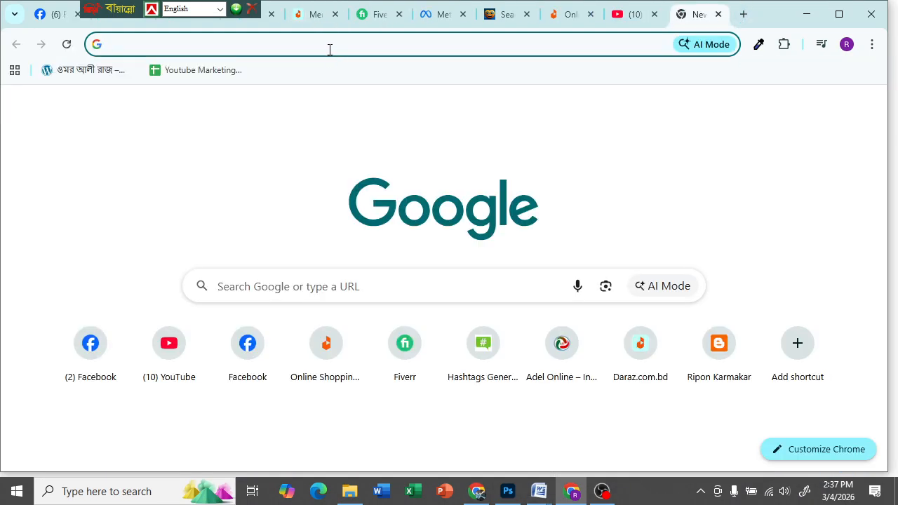
- Search Google for 'url shortener free' using the omnibox autocompletion
click(329, 44)
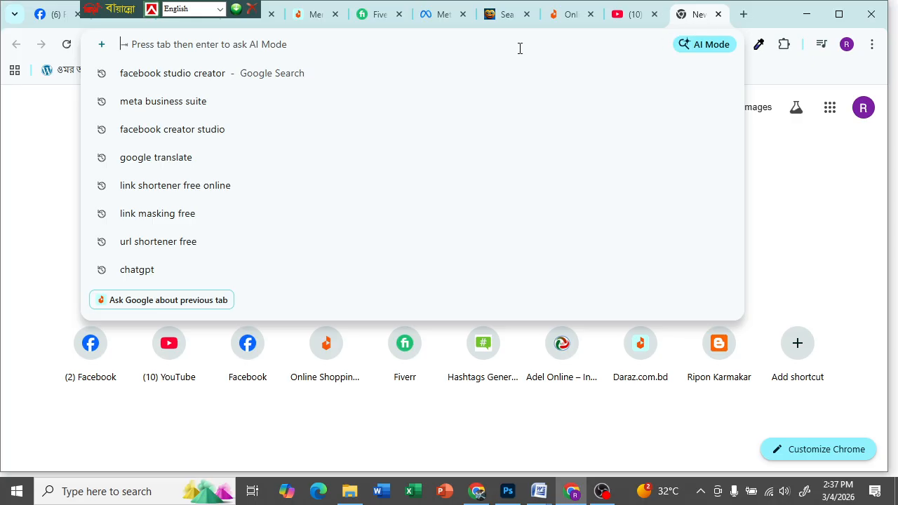
text(ul)
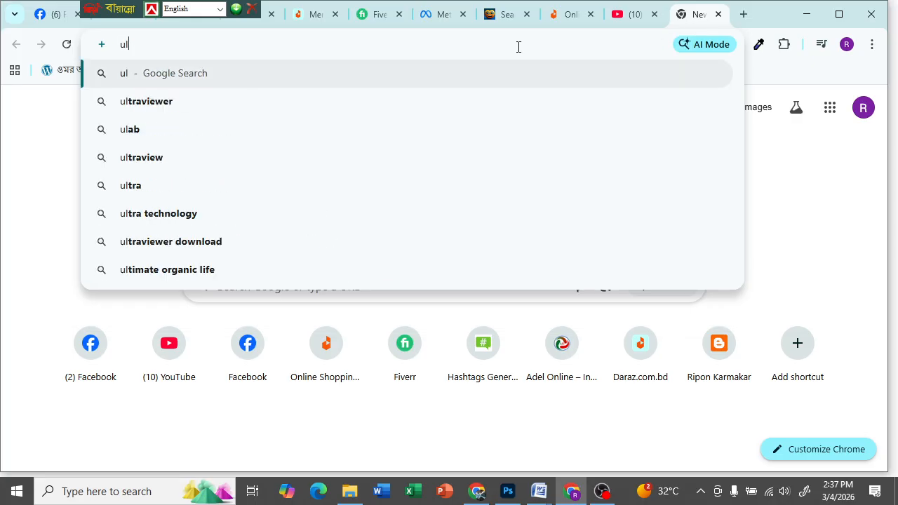
key(BackSpace)
text(rl)
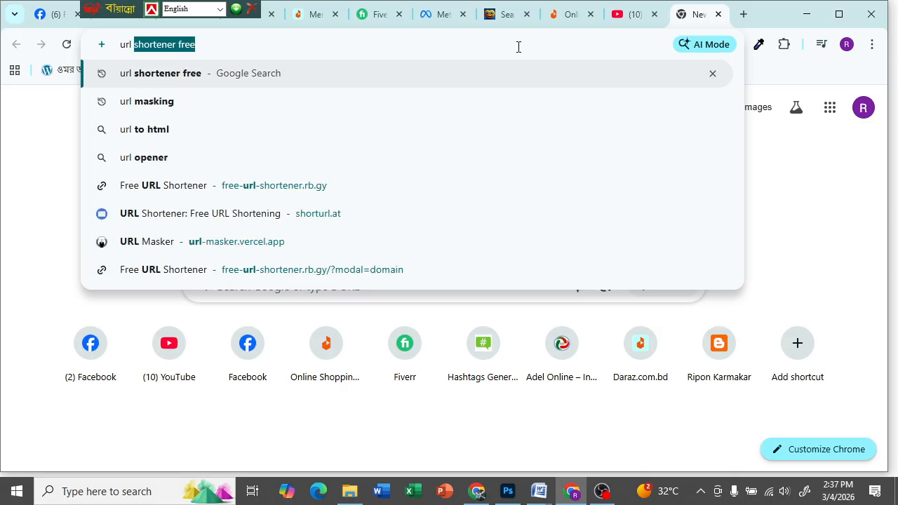
key(Right)
key(Return)
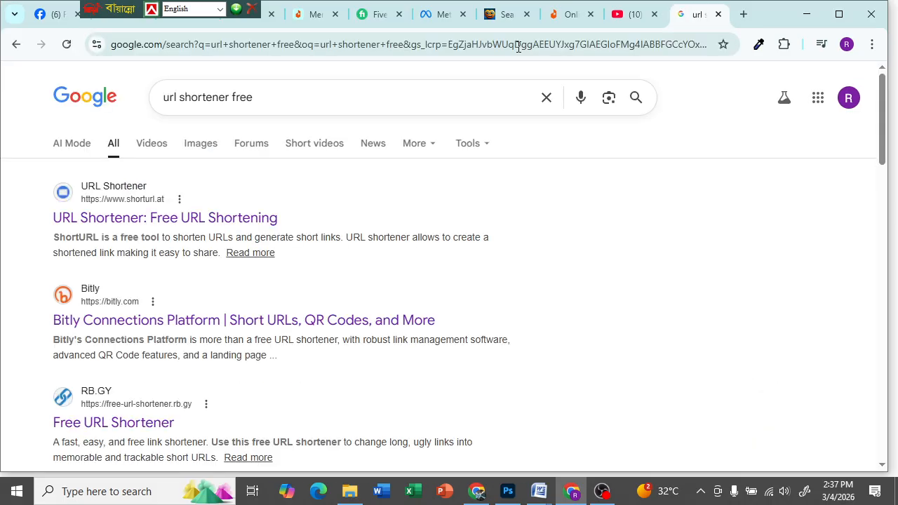
- Open the shorturl.at search result in a new tab
right_click(133, 221)
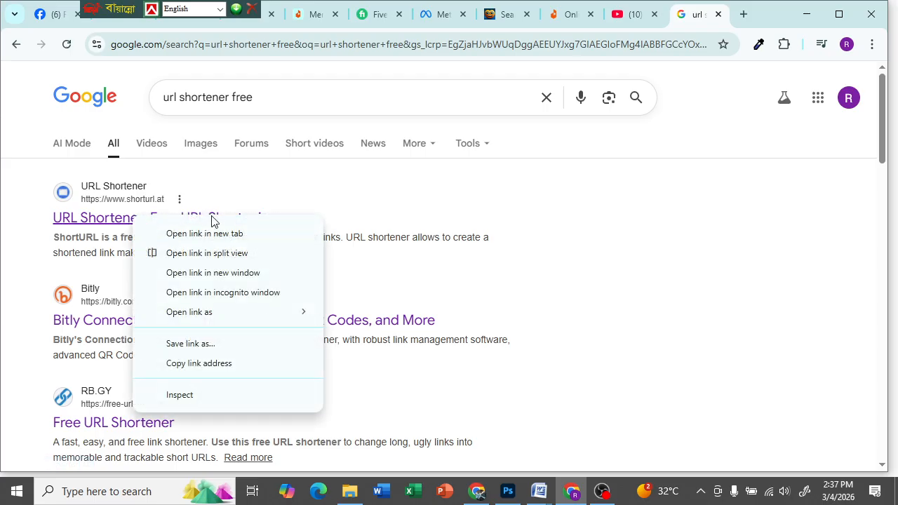
click(206, 232)
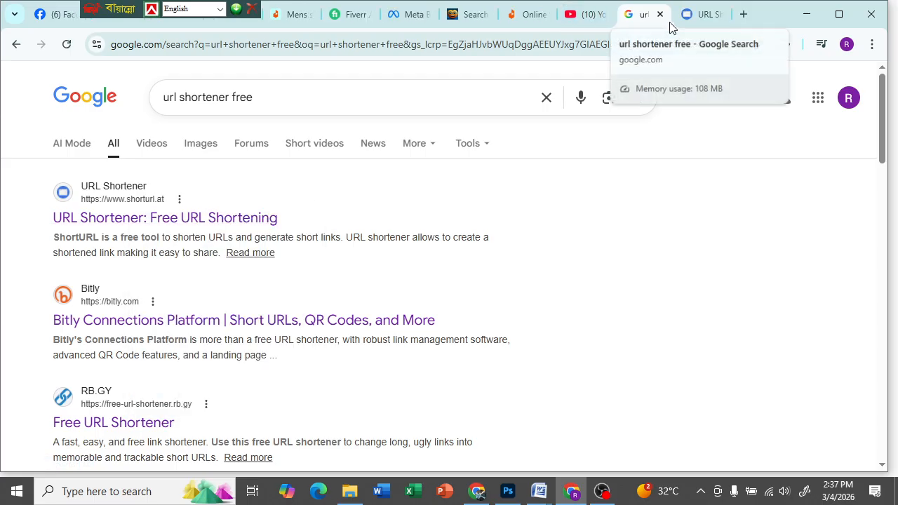
click(705, 18)
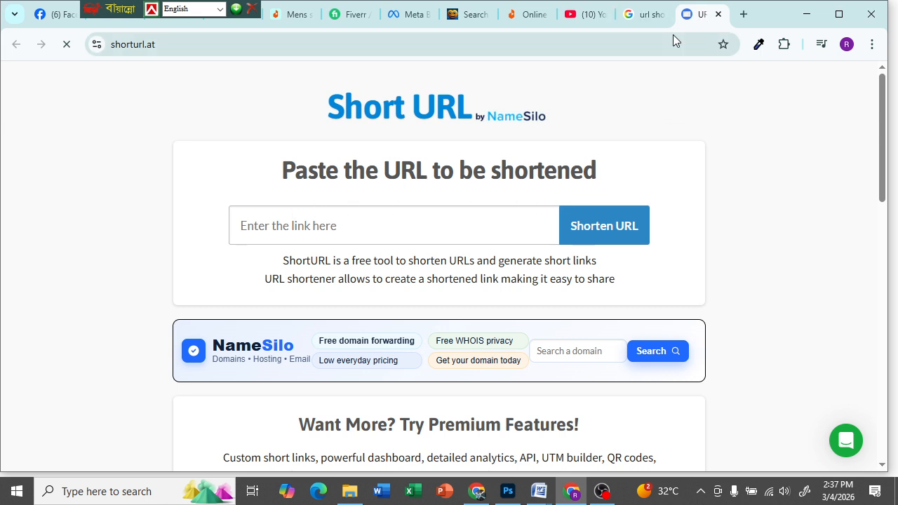
click(634, 19)
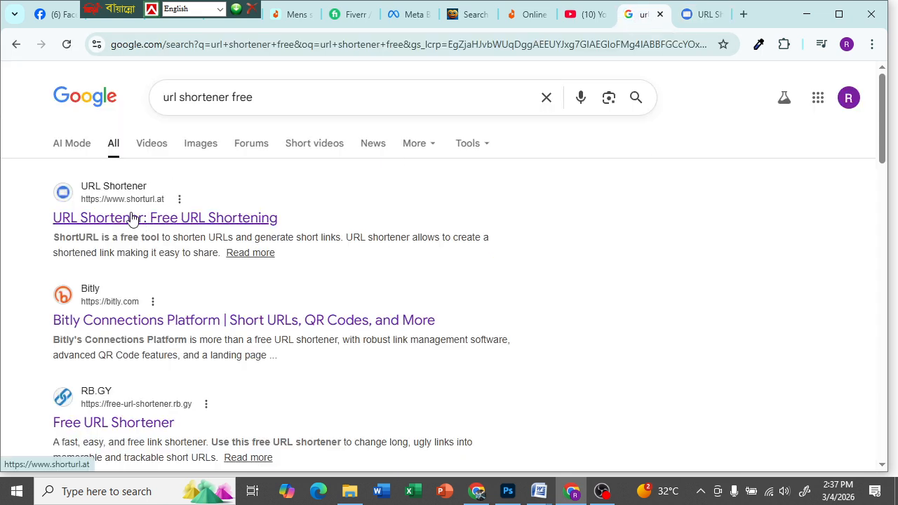
click(691, 17)
- Paste the long Daraz product link into ShortURL and shorten it
click(295, 231)
right_click(295, 231)
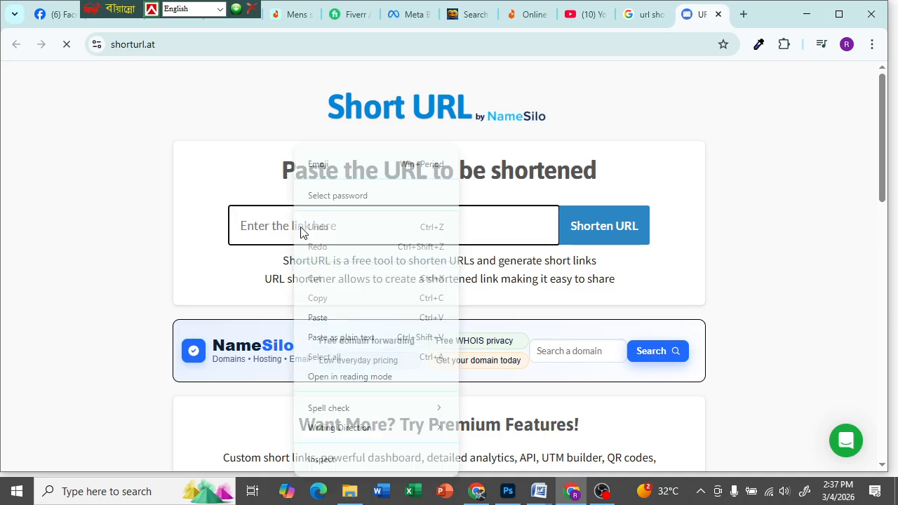
click(316, 319)
click(606, 229)
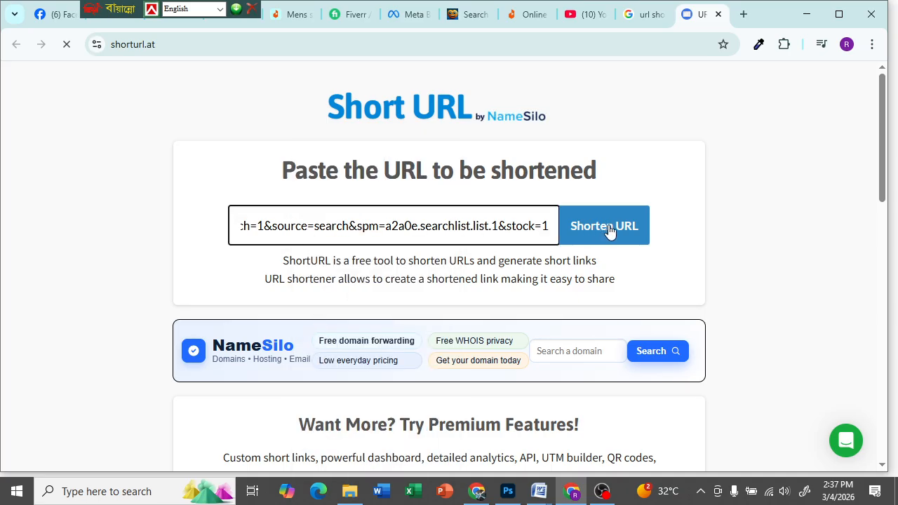
click(608, 230)
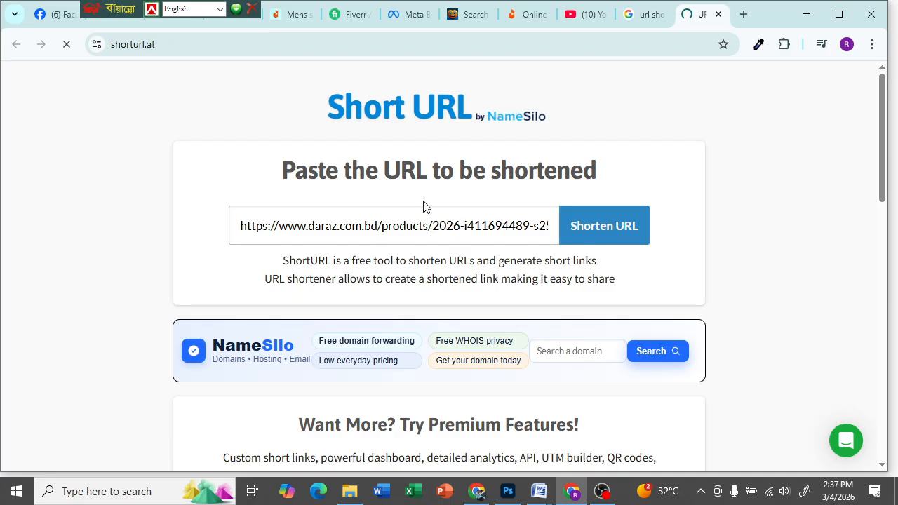
scroll(423, 207, down, 3)
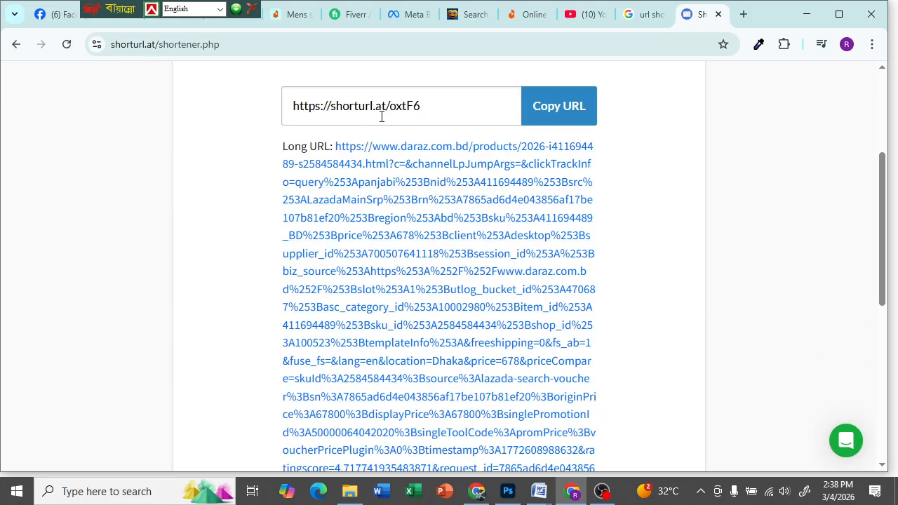
scroll(445, 234, down, 5)
scroll(444, 204, up, 5)
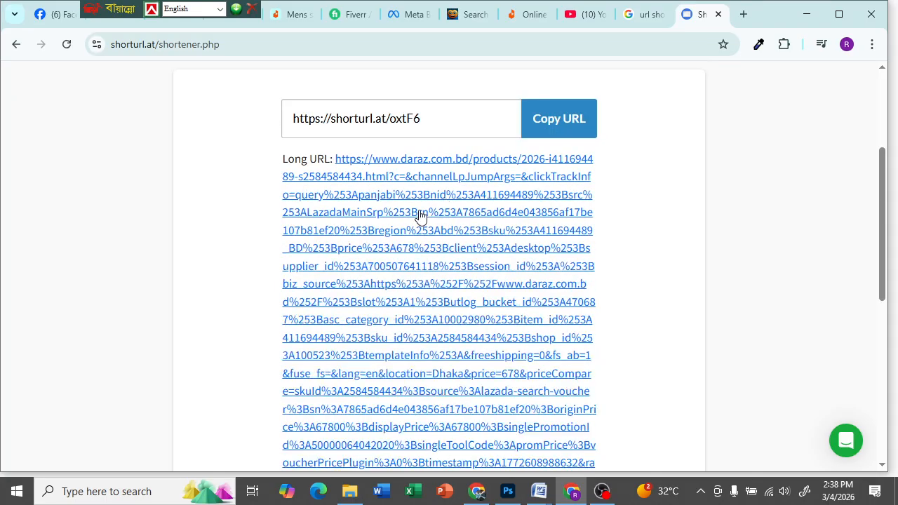
click(542, 124)
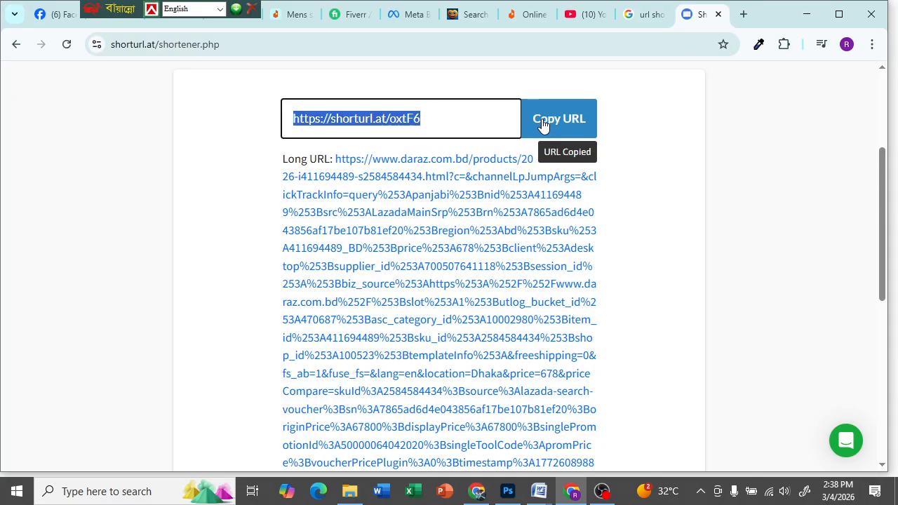
click(743, 15)
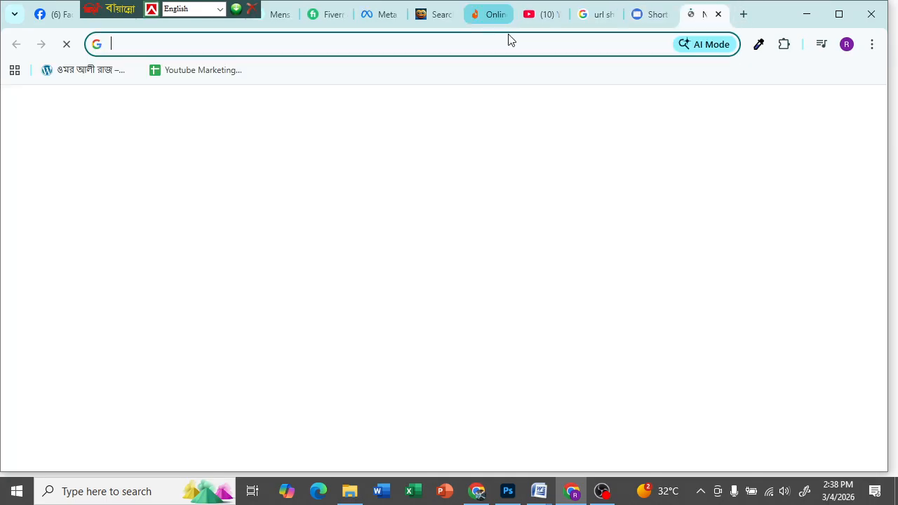
click(502, 44)
key(ctrl+v)
key(Return)
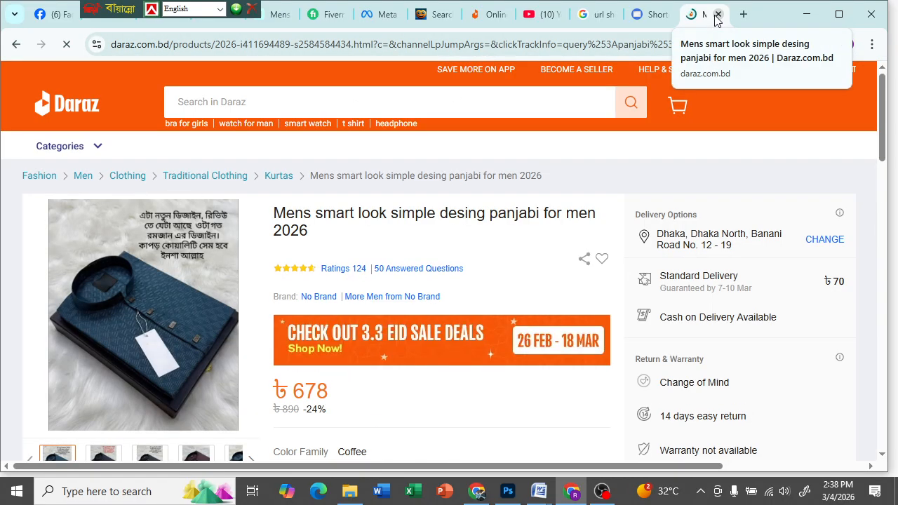
click(718, 15)
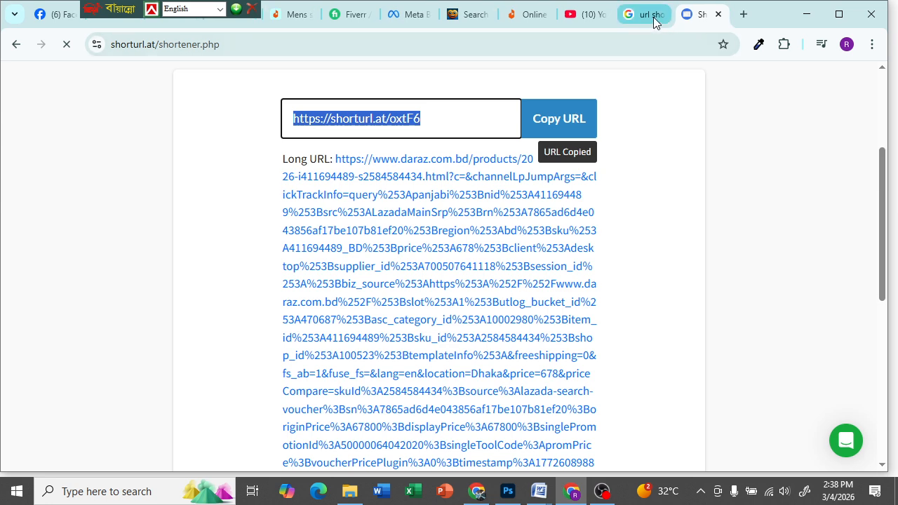
click(653, 16)
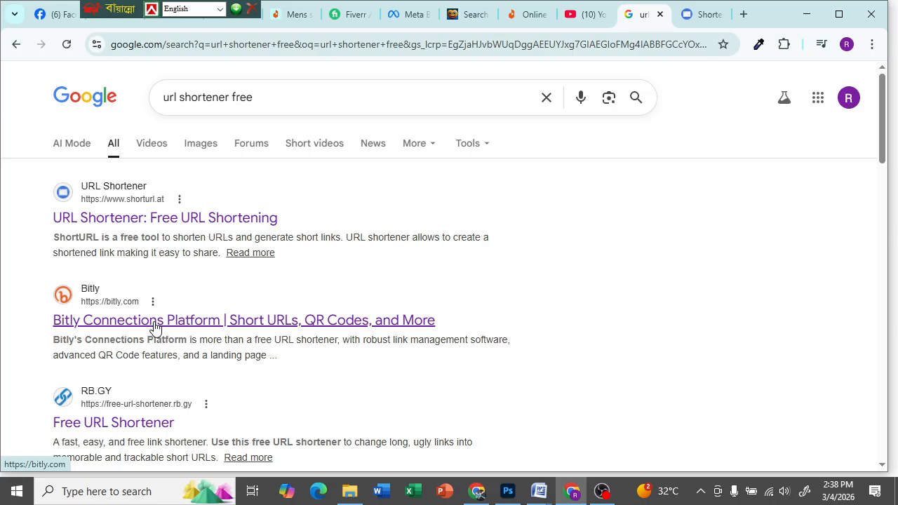
- Open the Bitly result in a new tab and view its home dashboard
click(156, 327)
click(19, 44)
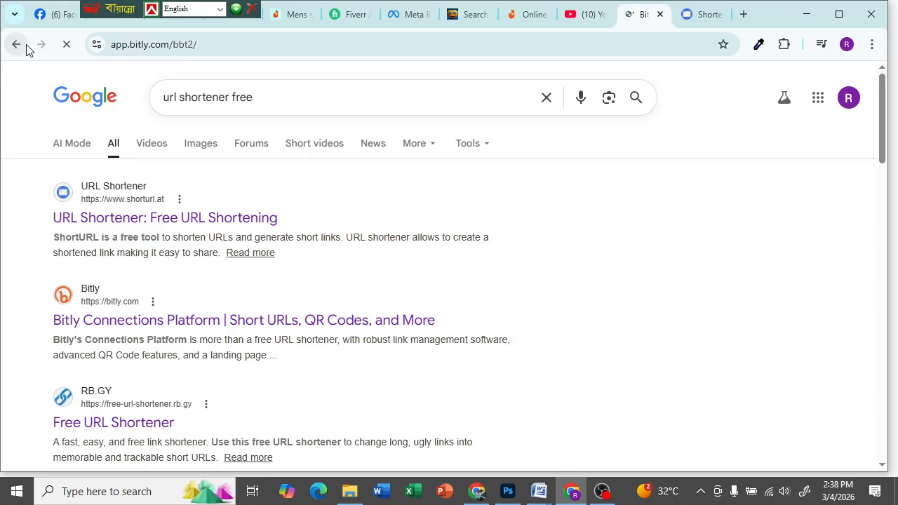
right_click(129, 326)
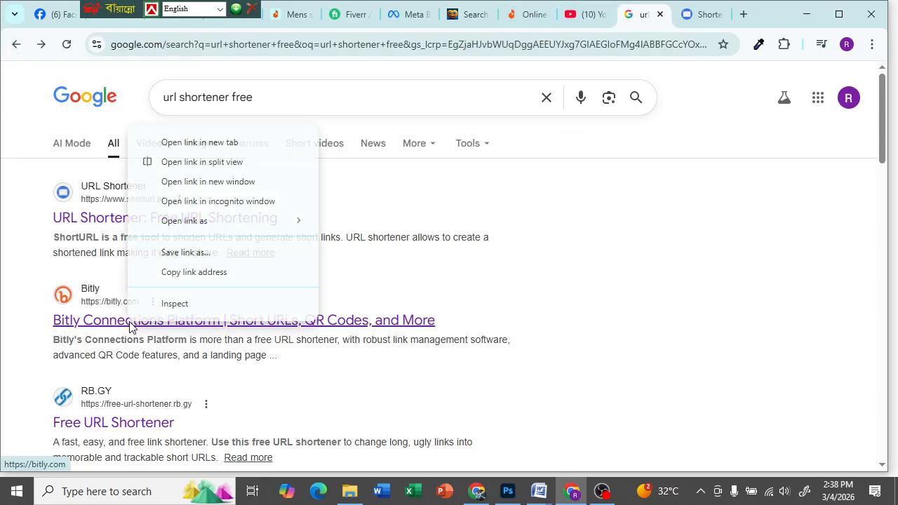
click(219, 143)
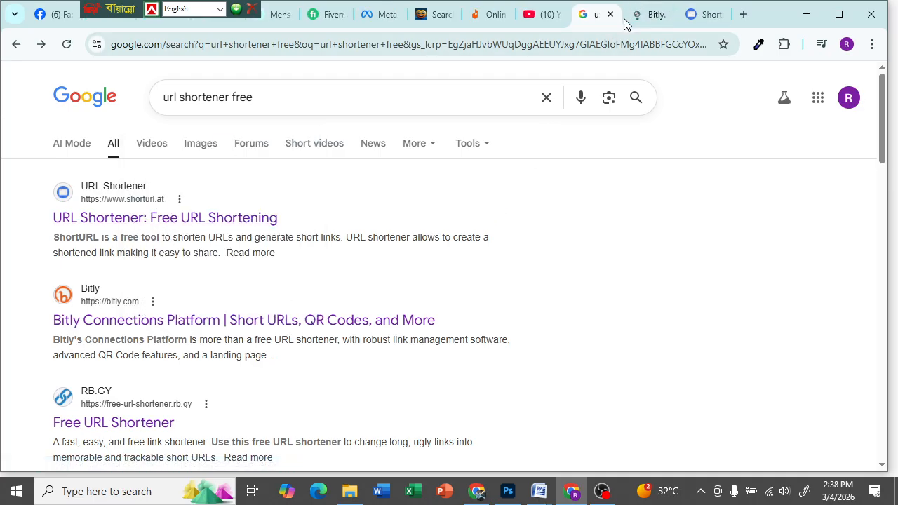
click(643, 17)
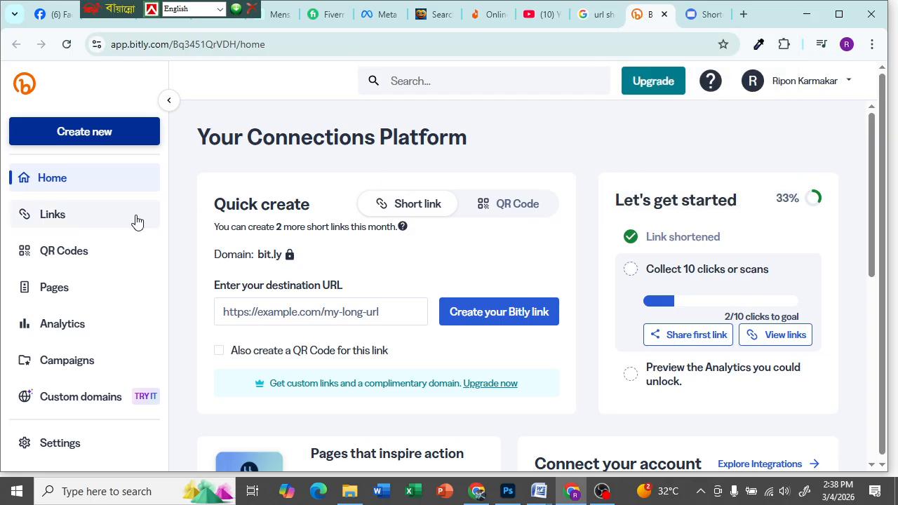
click(843, 87)
click(557, 137)
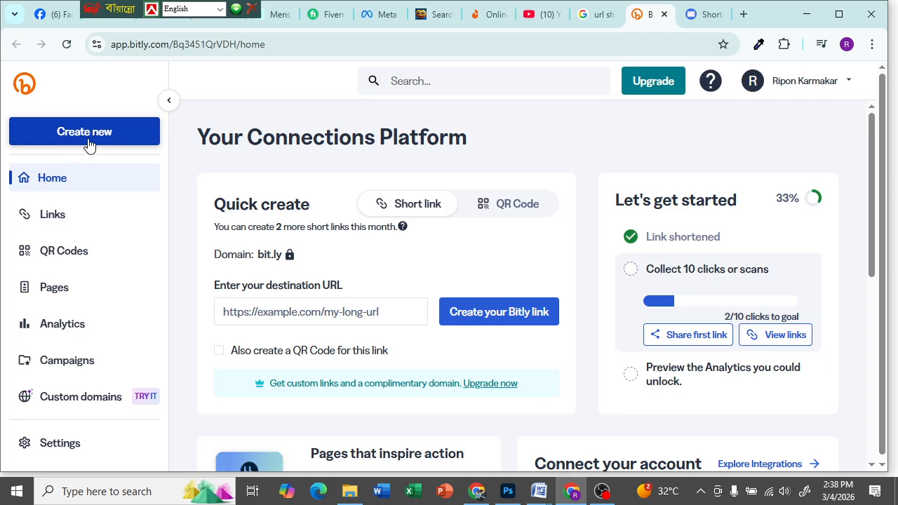
click(337, 44)
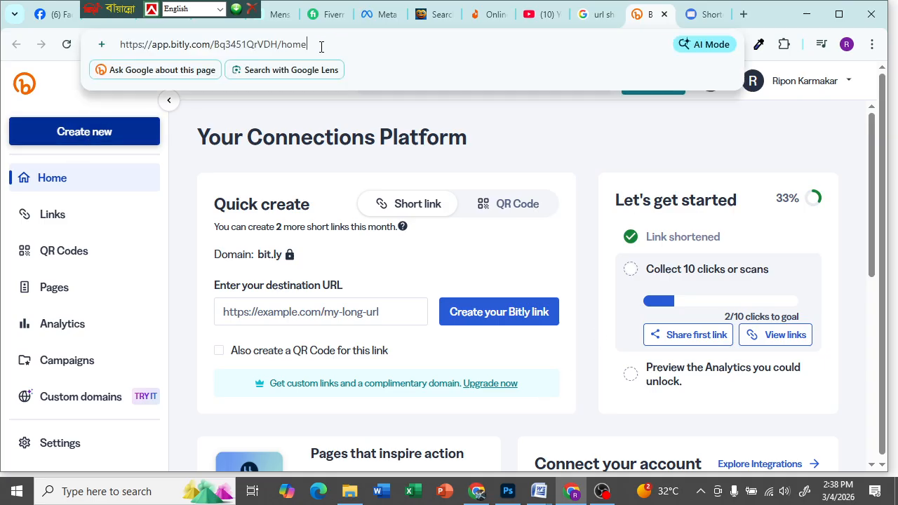
- Start a new Bitly short link and select the Daraz panjabi product page address
click(124, 139)
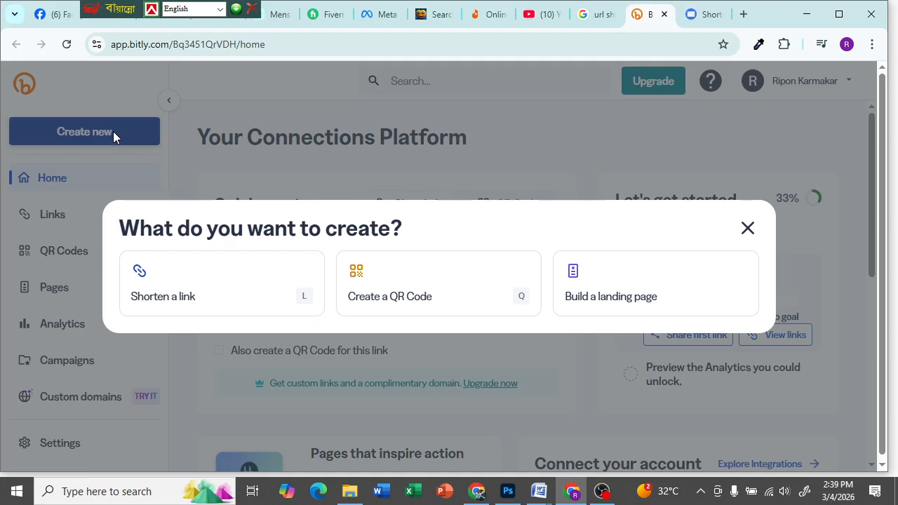
click(210, 309)
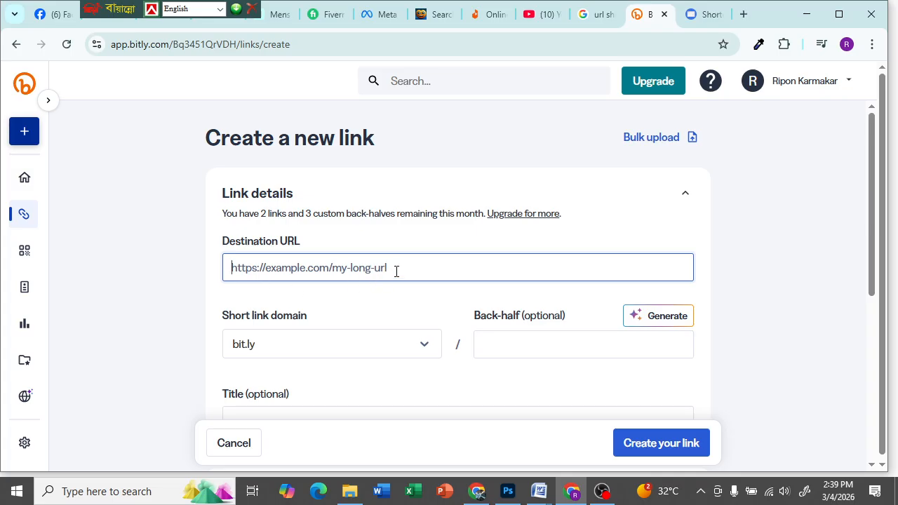
click(491, 14)
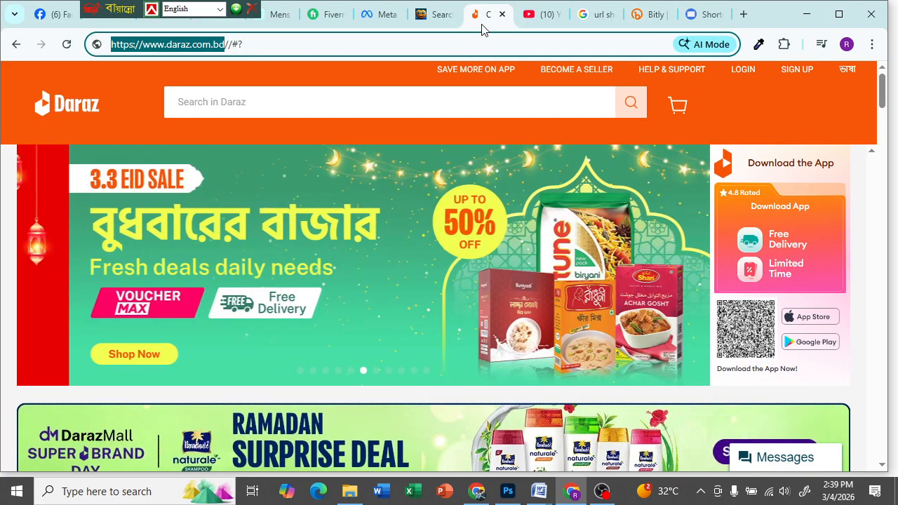
click(430, 14)
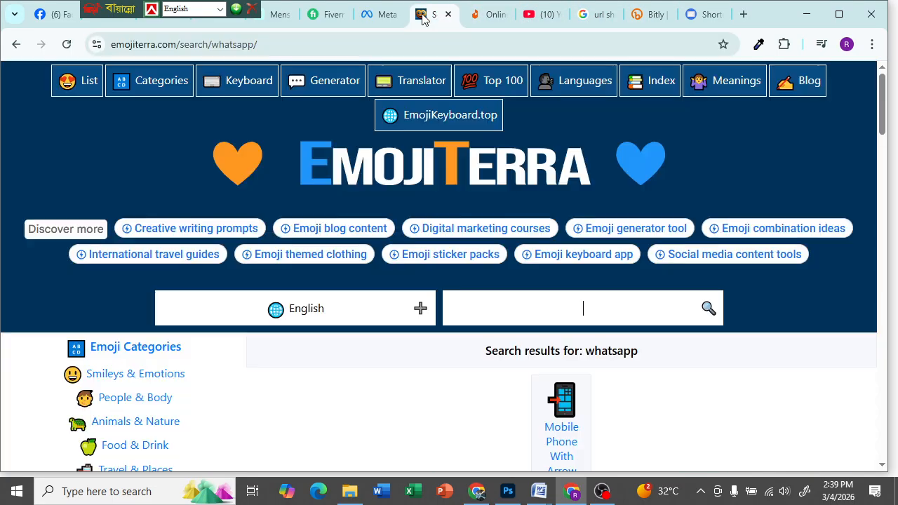
click(589, 14)
click(488, 14)
mouse_move(123, 11)
mouse_down()
mouse_move(379, 4)
mouse_move(116, 5)
mouse_up()
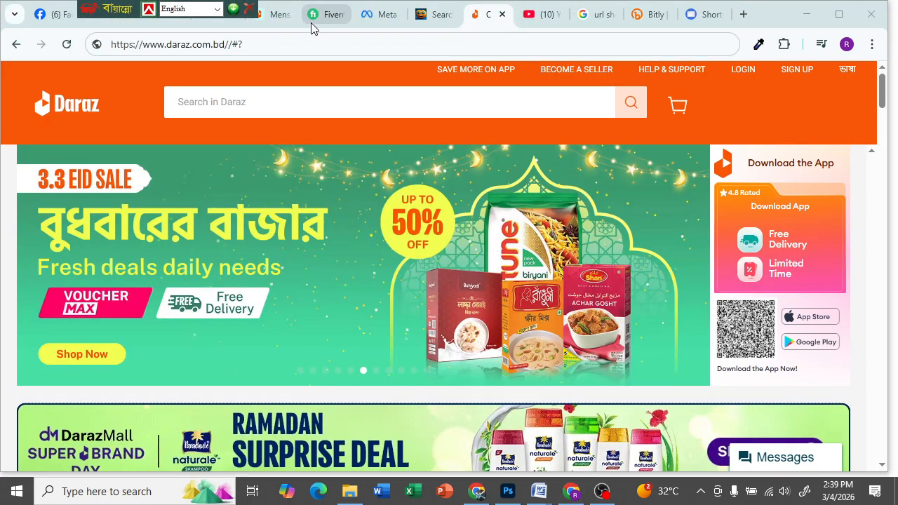
click(273, 14)
click(330, 44)
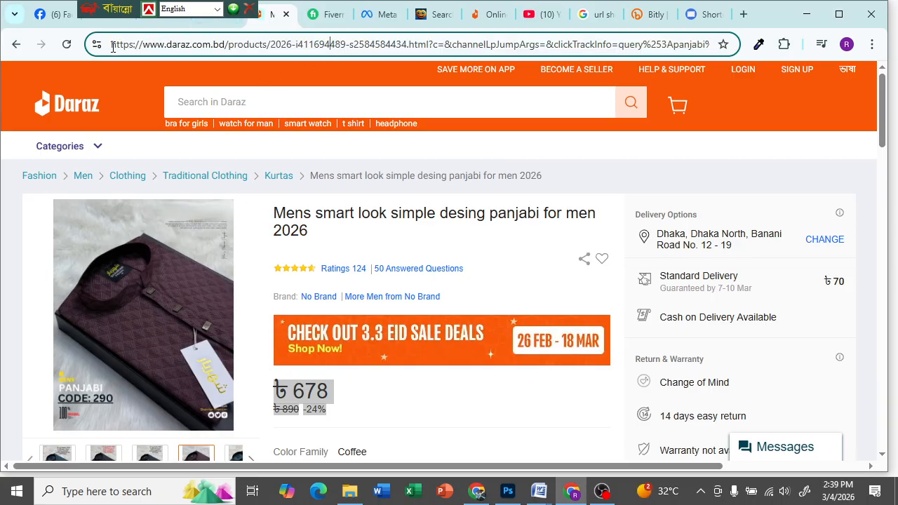
key(ctrl+a)
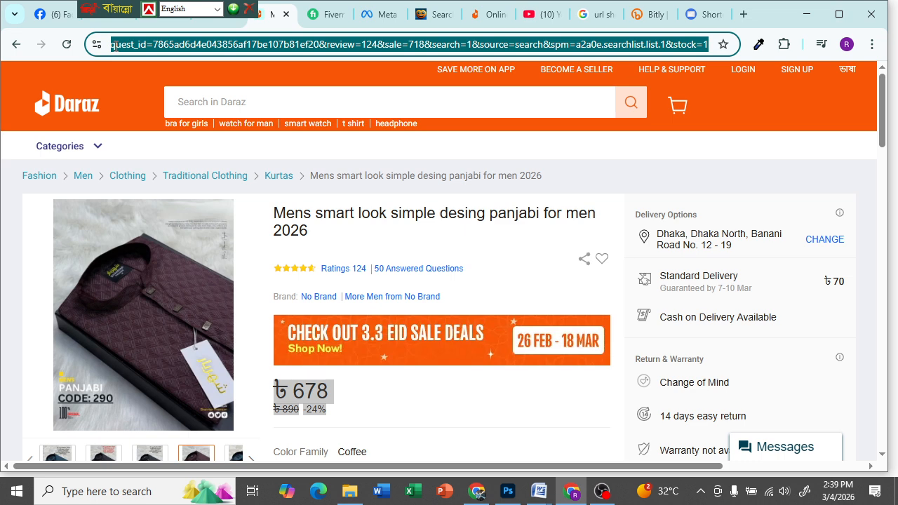
click(651, 16)
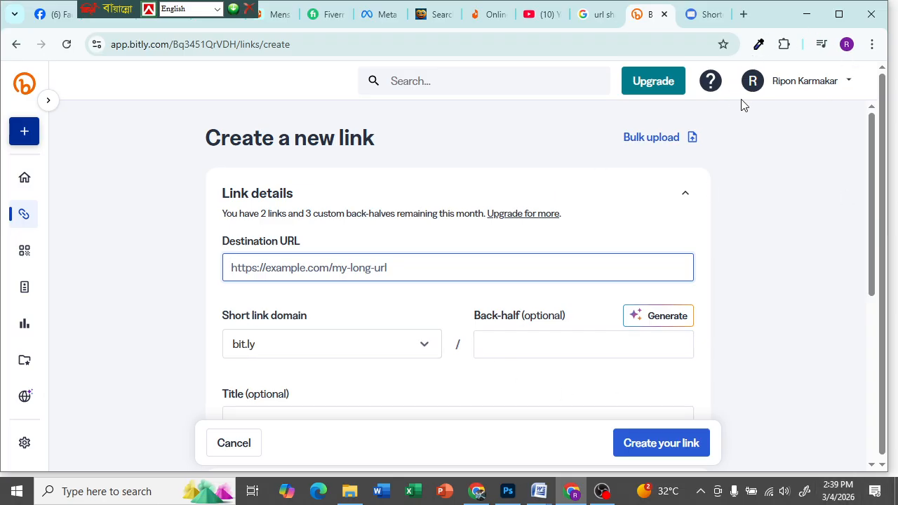
- Paste the Daraz URL as Bitly's destination, then clear it again
click(850, 80)
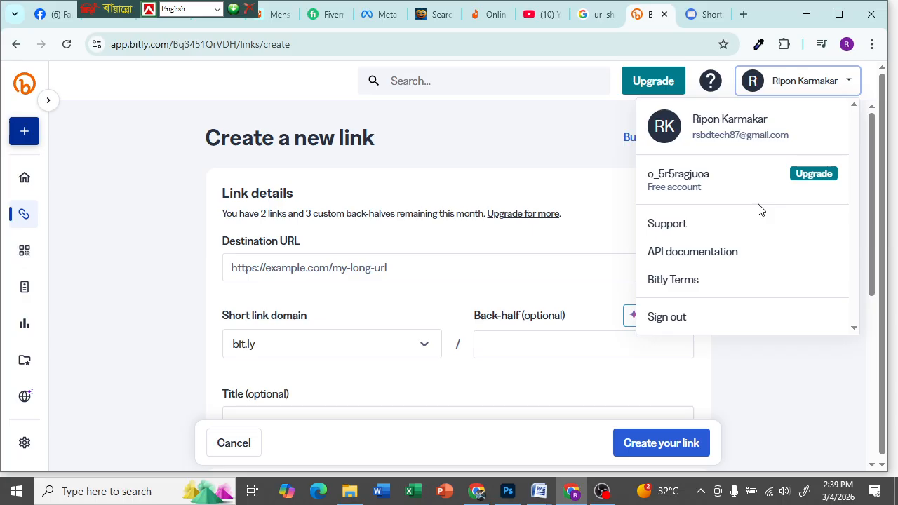
click(573, 169)
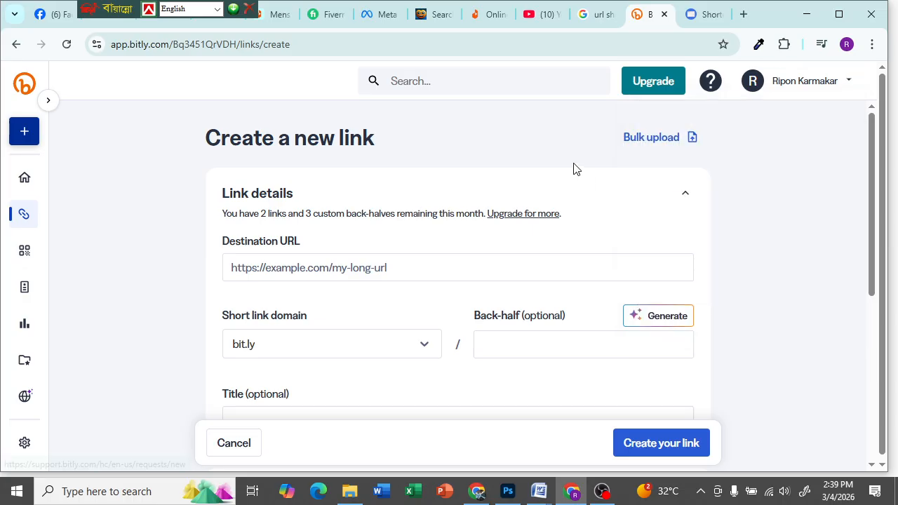
click(295, 270)
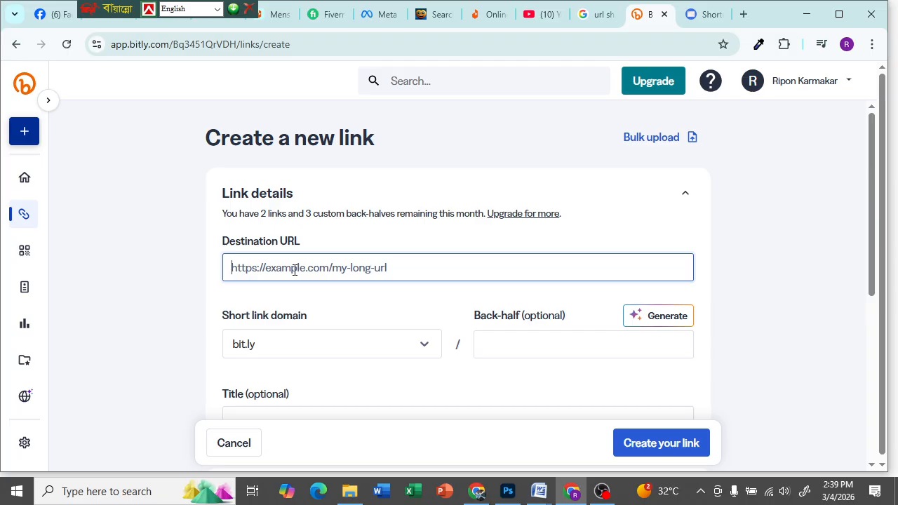
key(ctrl+v)
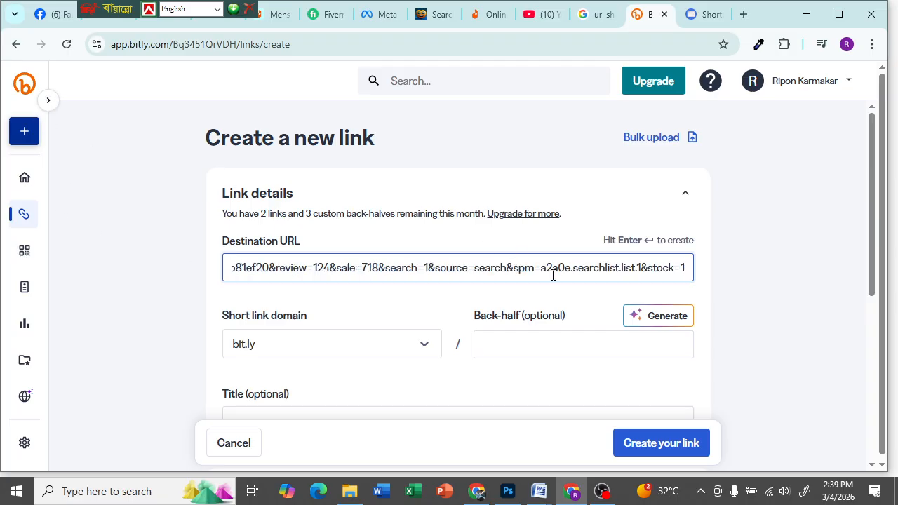
key(ctrl+a)
key(BackSpace)
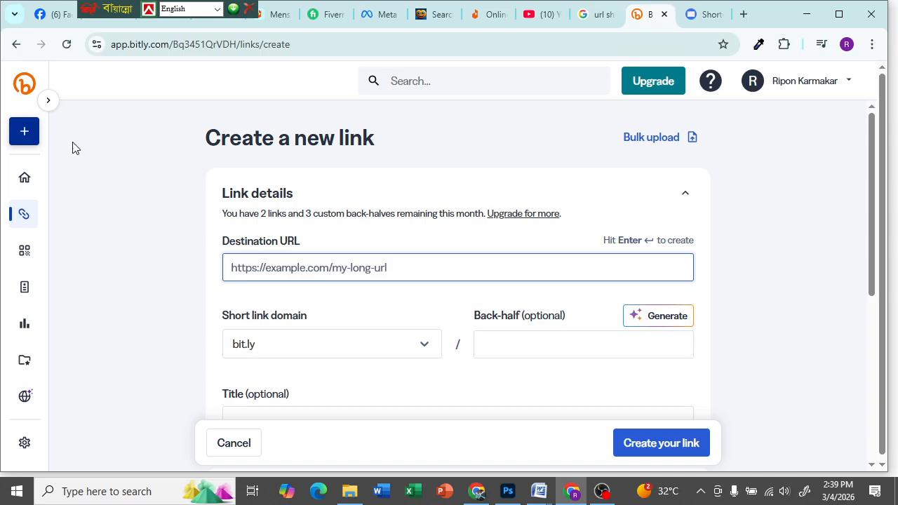
click(598, 16)
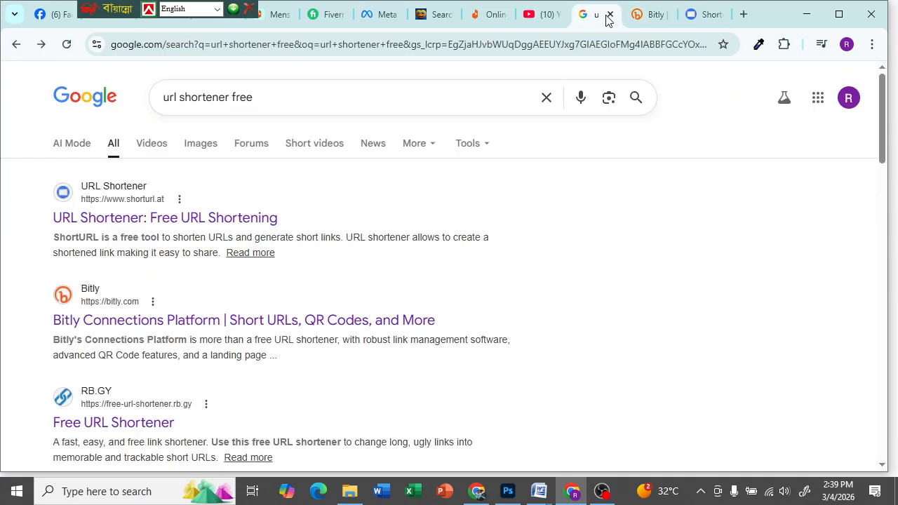
- Start a new Bitly short link with the Daraz product URL as destination
click(195, 325)
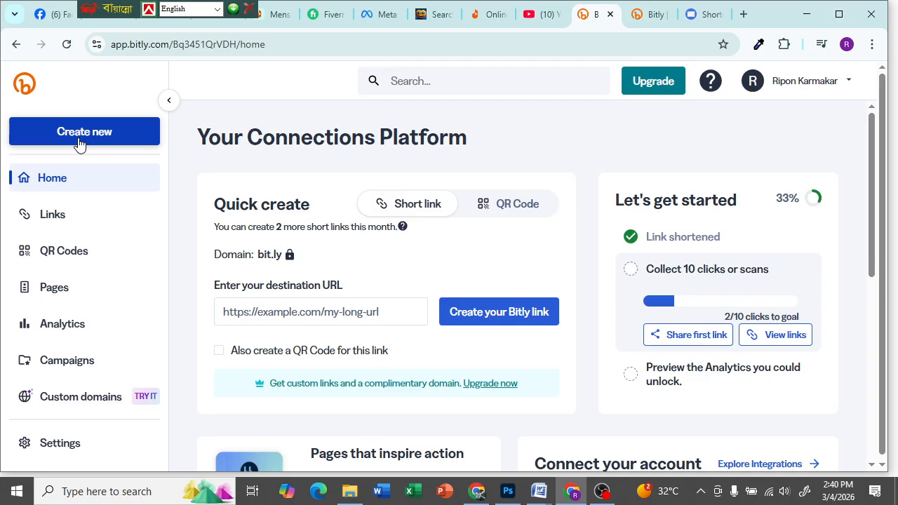
click(80, 142)
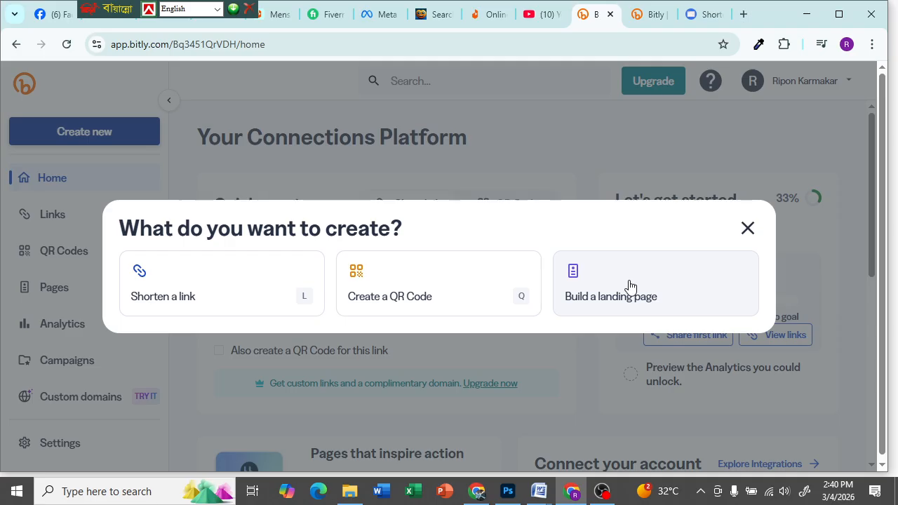
click(169, 291)
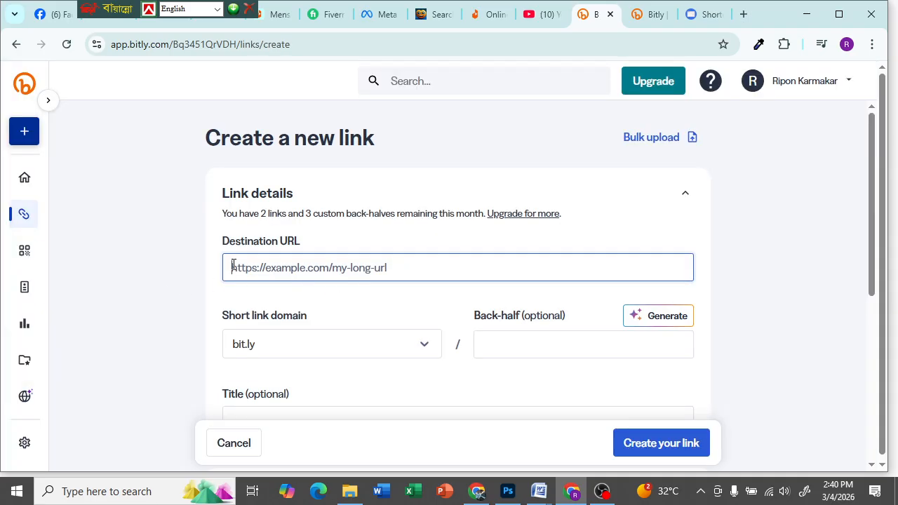
key(ctrl+v)
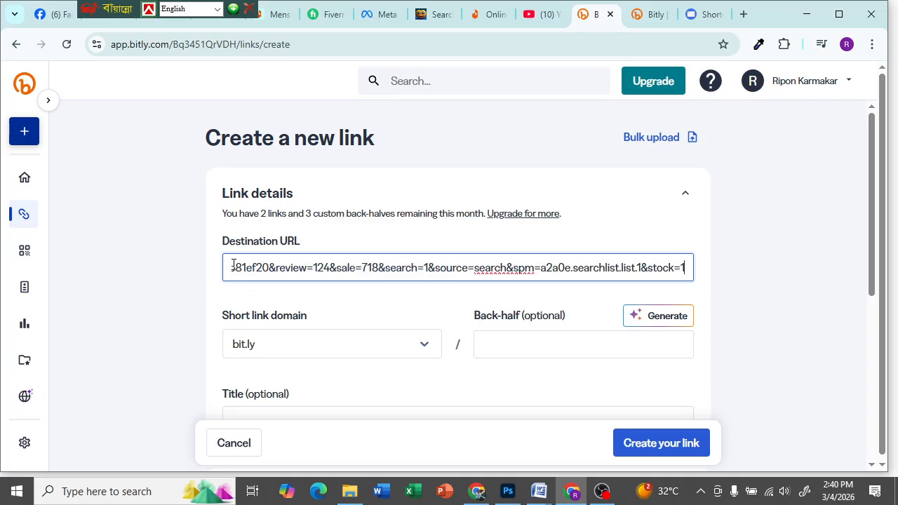
scroll(349, 348, down, 1)
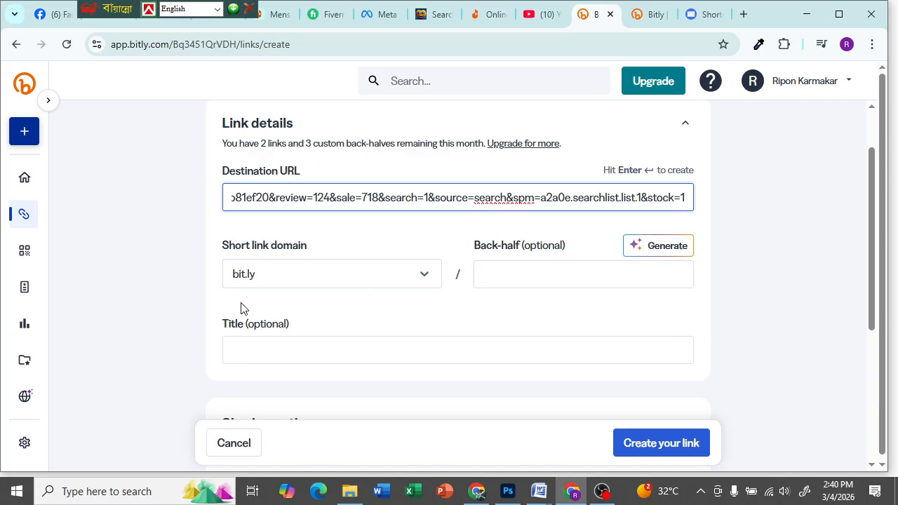
click(240, 341)
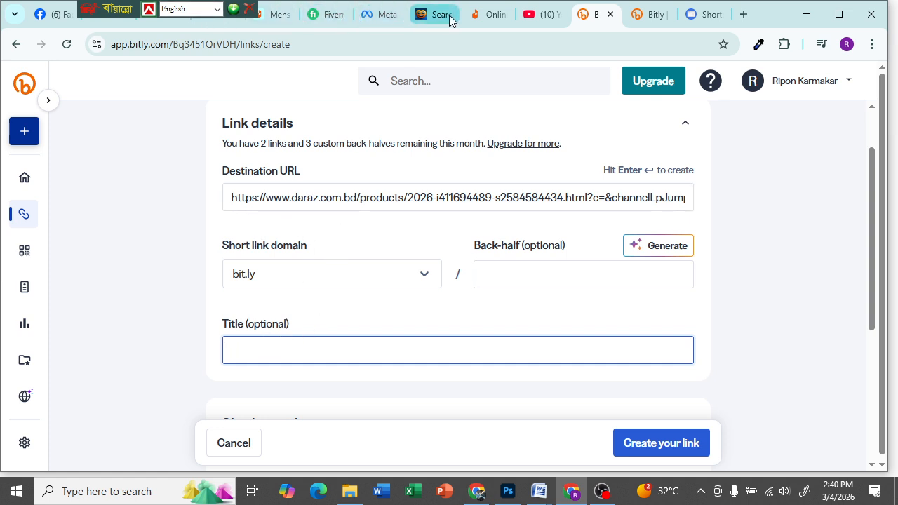
- Title the link with the Daraz product name, create bit.ly/4u32MqB, and copy it
click(273, 15)
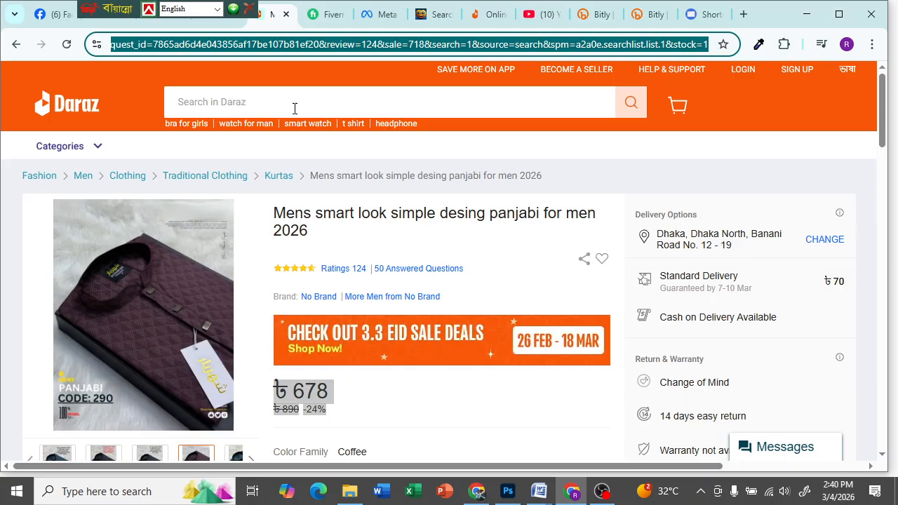
drag(276, 205, 323, 238)
key(ctrl+c)
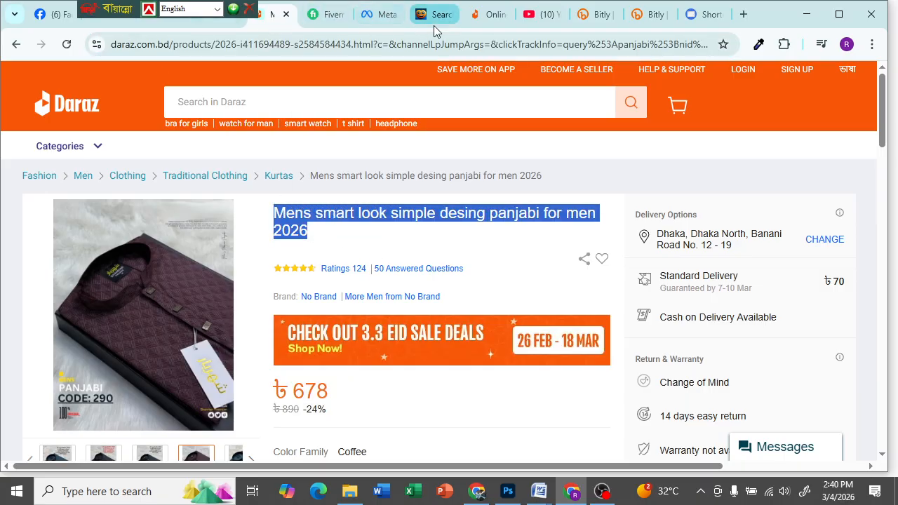
click(583, 16)
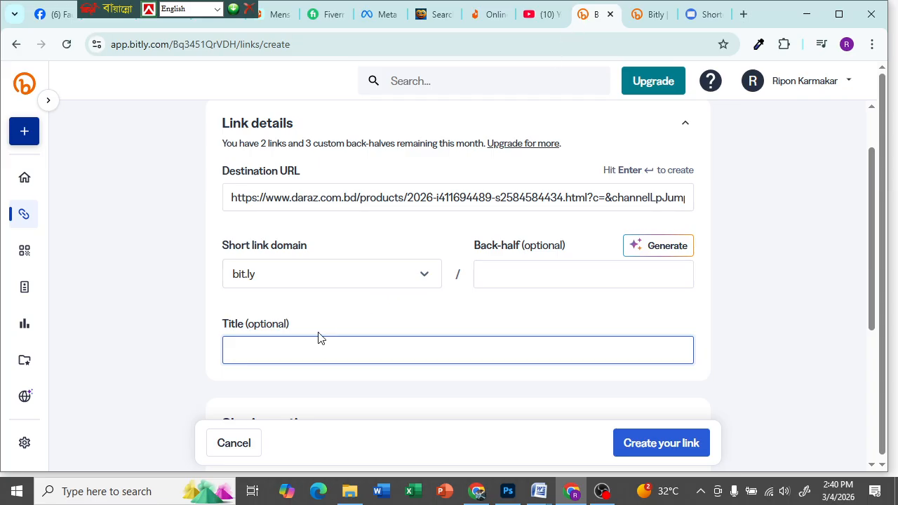
key(ctrl+v)
scroll(367, 371, down, 2)
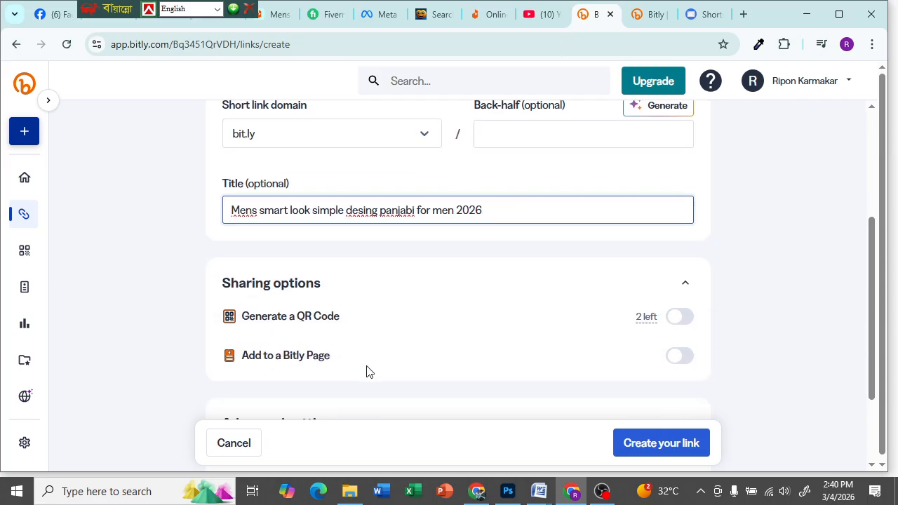
scroll(517, 389, down, 2)
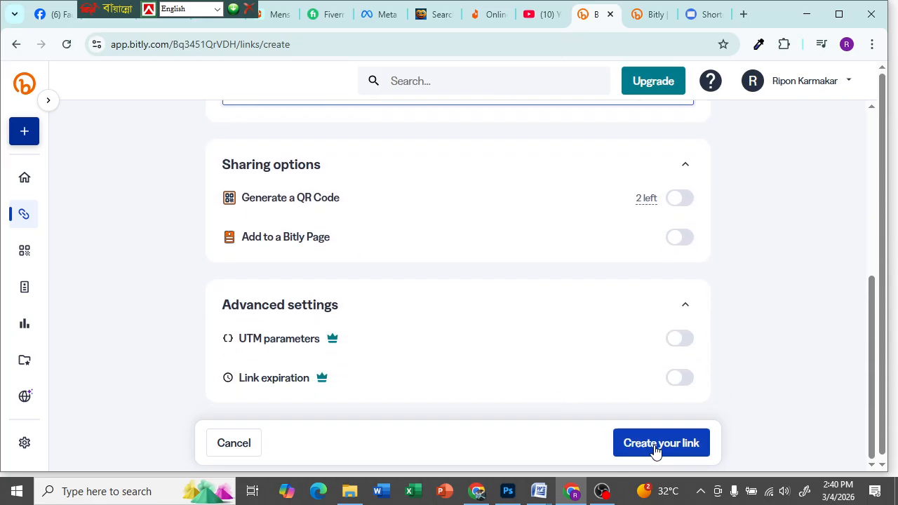
scroll(528, 374, up, 2)
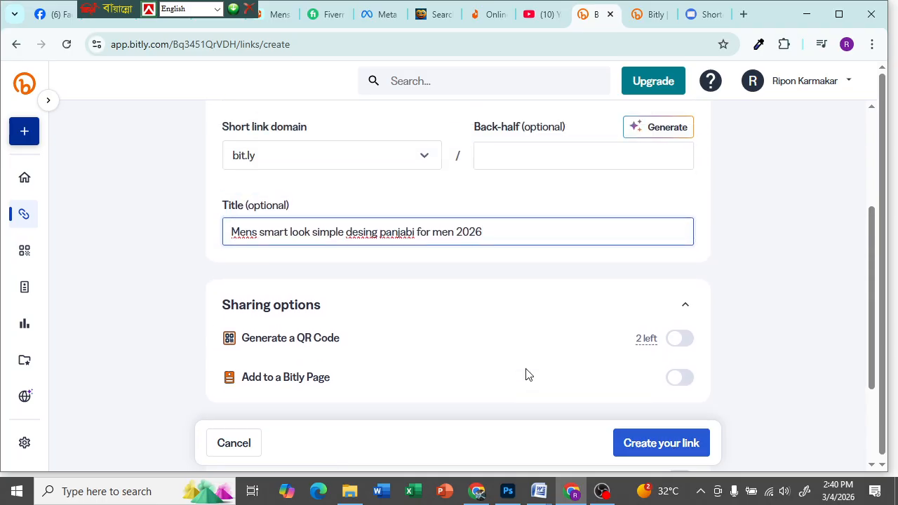
scroll(528, 375, down, 1)
click(682, 444)
scroll(477, 267, up, 2)
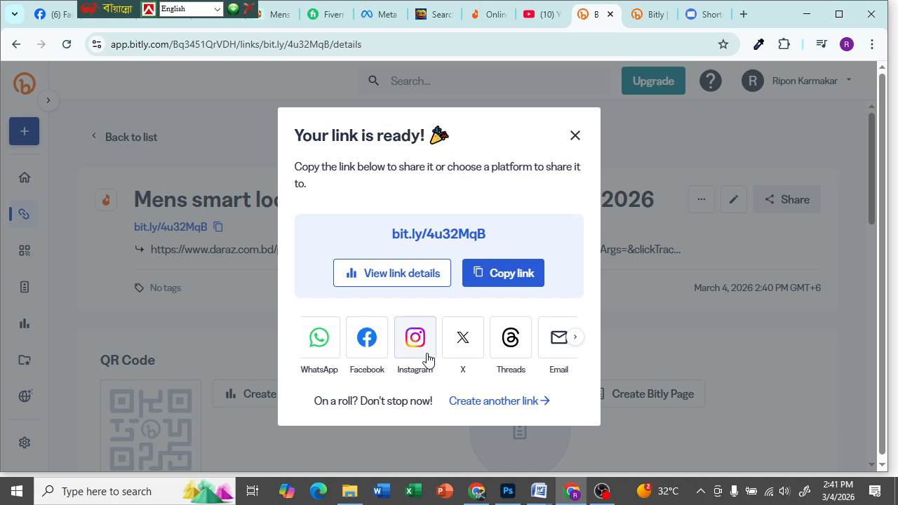
click(575, 340)
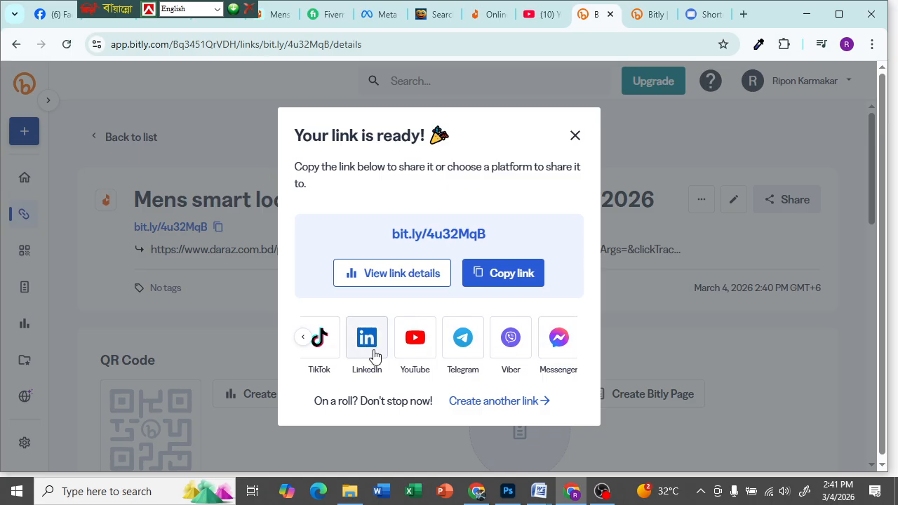
click(496, 278)
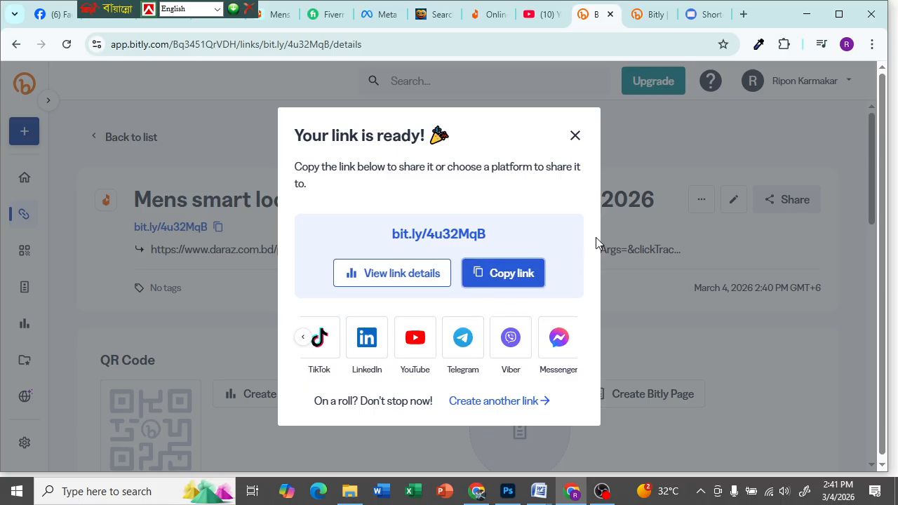
- Test the bit.ly short link in new tabs to confirm it opens the Daraz panjabi page
click(744, 16)
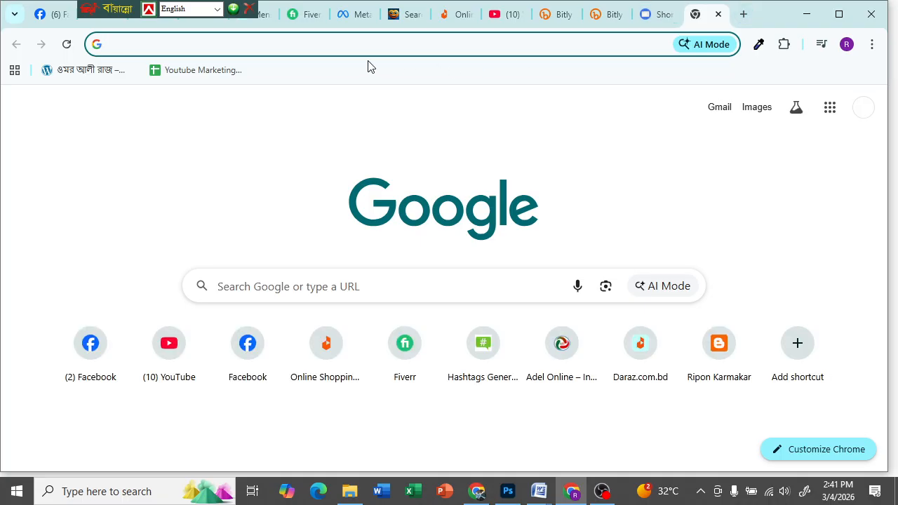
click(331, 40)
key(ctrl+v)
key(Return)
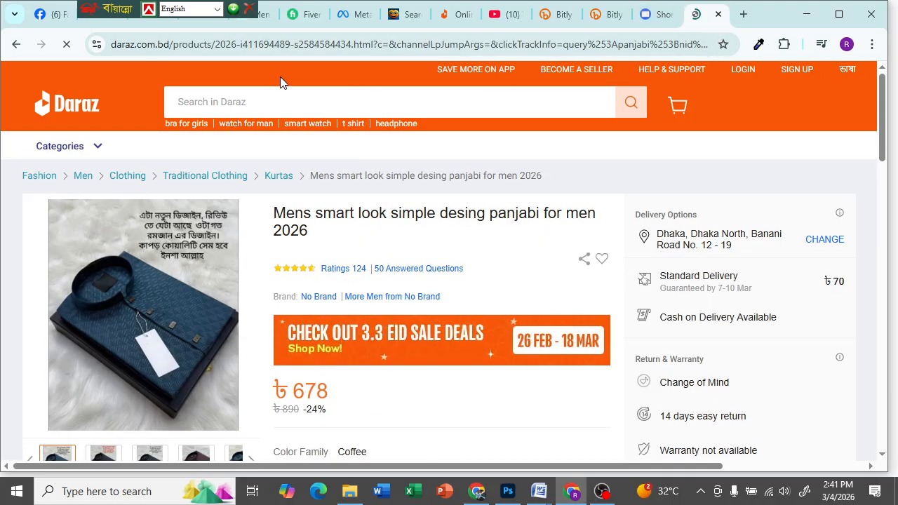
click(743, 14)
right_click(455, 45)
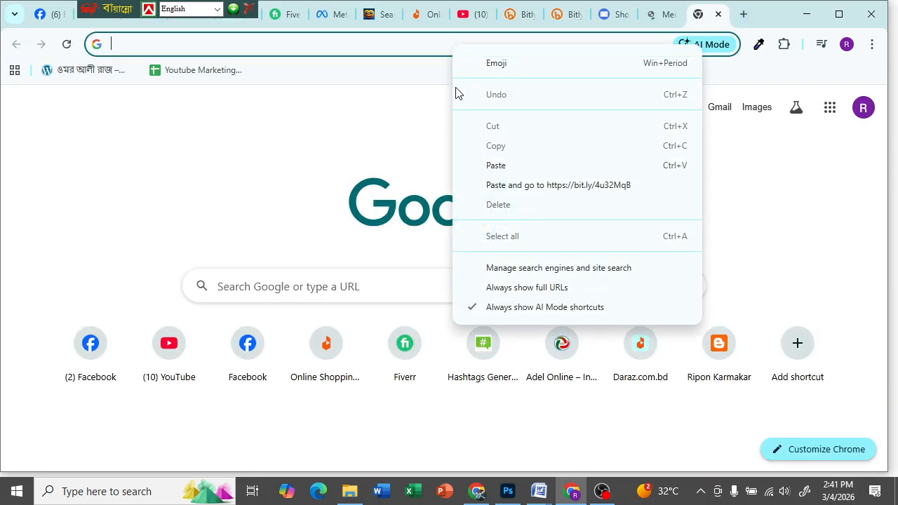
click(495, 165)
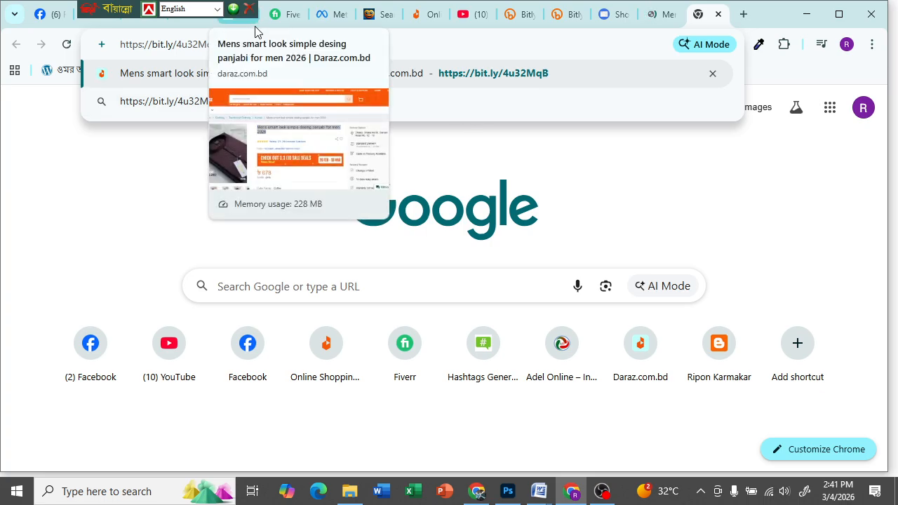
drag(119, 9, 547, 9)
click(103, 19)
click(147, 270)
key(ctrl+v)
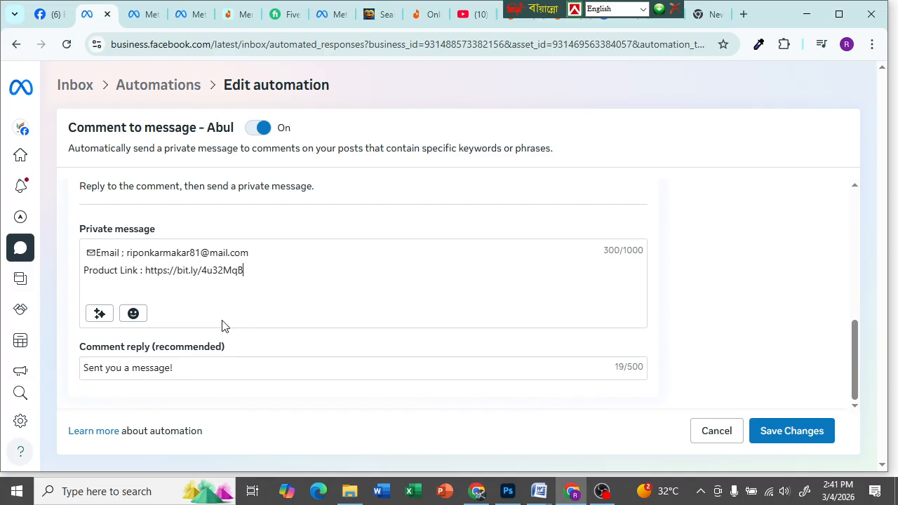
- Add a Full name of recipient tag, then remove it from its misplaced position
click(101, 315)
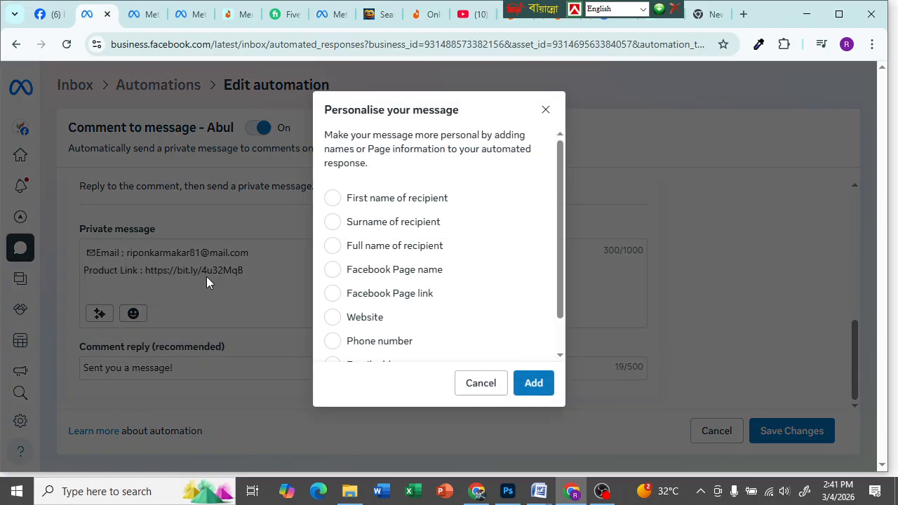
click(332, 246)
click(536, 387)
click(474, 377)
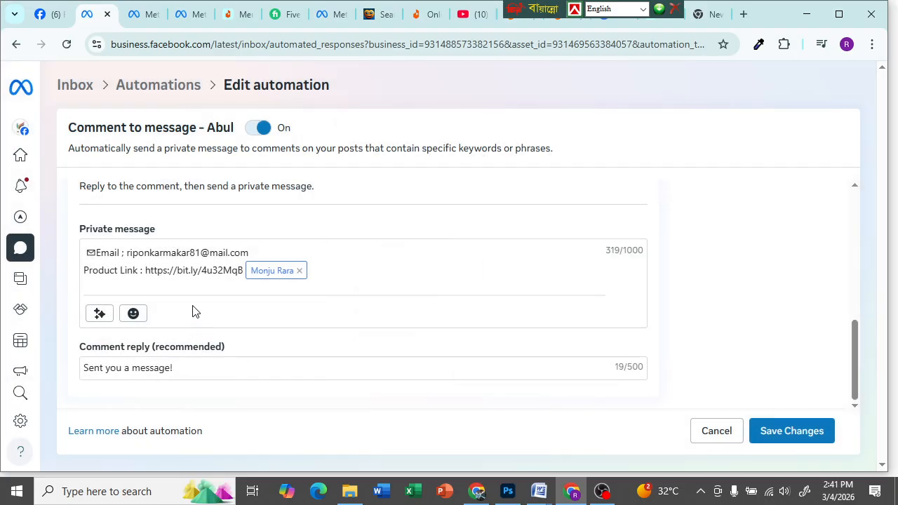
click(299, 271)
- Reinsert the Full name of recipient tag at the start of the private message
scroll(295, 274, up, 2)
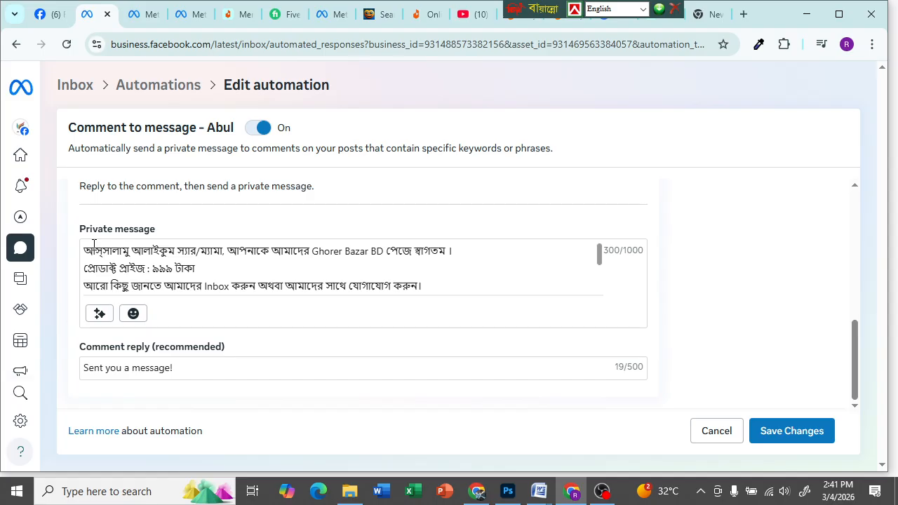
click(100, 313)
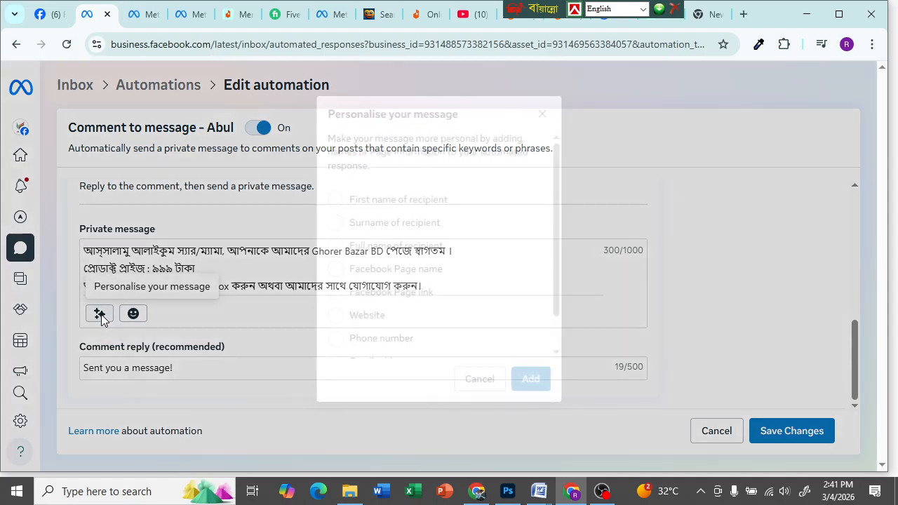
click(332, 245)
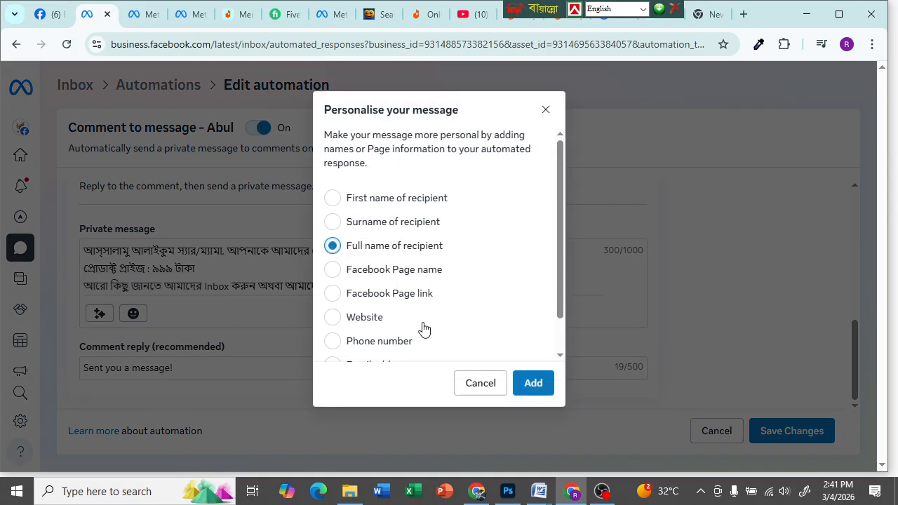
click(535, 382)
scroll(245, 274, down, 5)
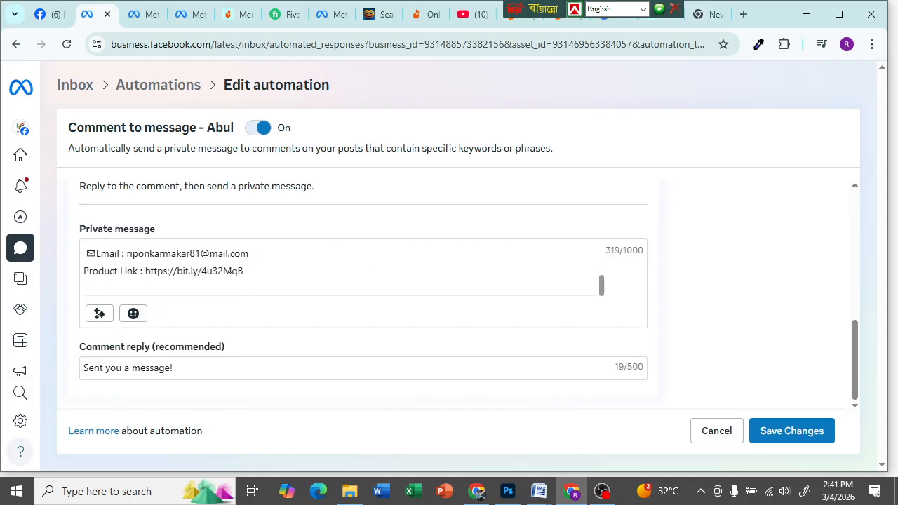
click(138, 317)
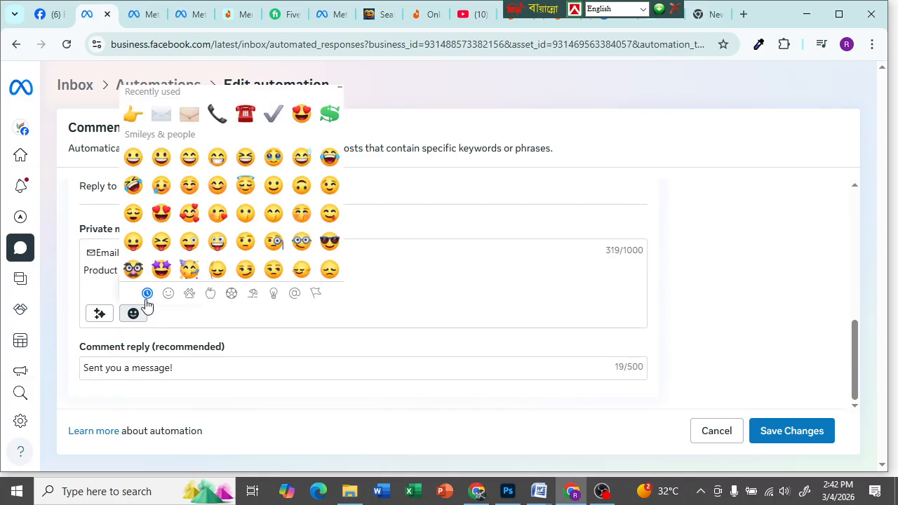
click(421, 286)
scroll(207, 274, down, 3)
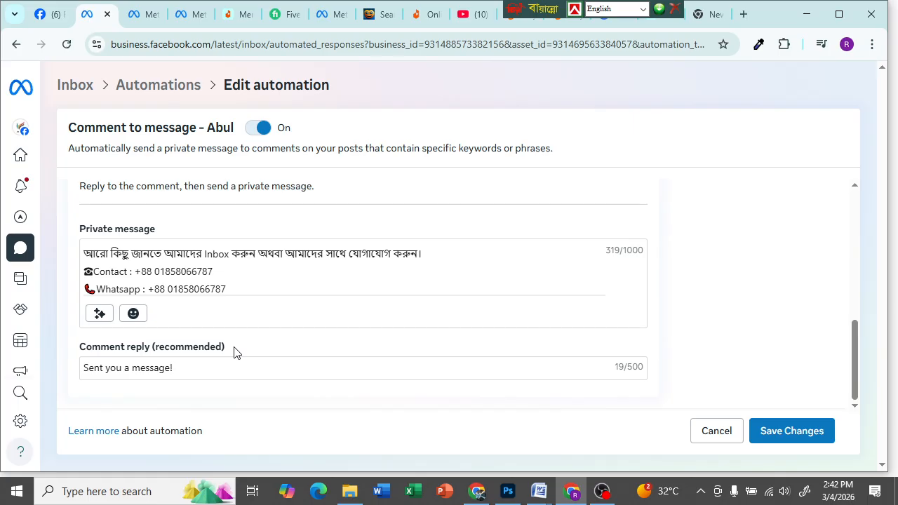
- Clear 'Sent you a message!' from the comment reply and switch Bijoy to Bangla input
click(178, 368)
key(BackSpace)
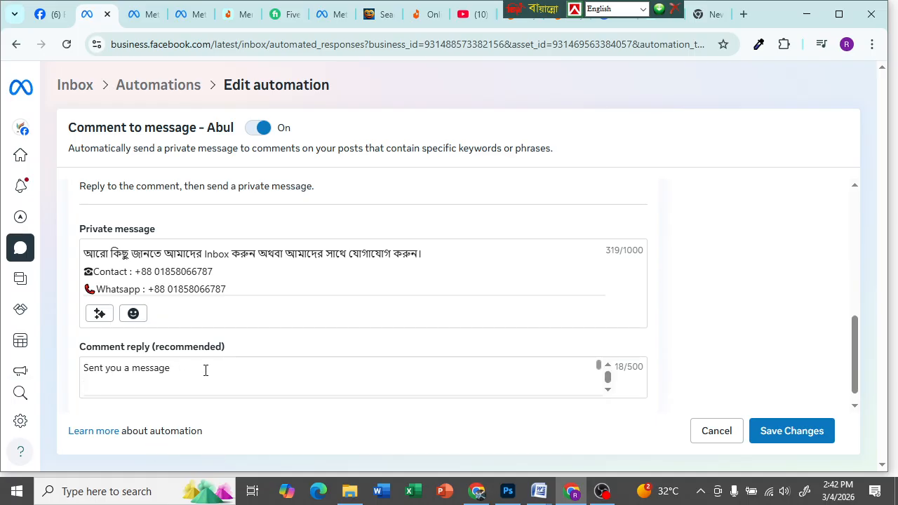
key(BackSpace)
key(BackSpace)
key(BackSpace)
key(BackSpace)
key(BackSpace)
key(BackSpace)
key(BackSpace)
key(BackSpace)
key(BackSpace)
key(BackSpace)
key(BackSpace)
key(BackSpace)
key(BackSpace)
key(BackSpace)
key(BackSpace)
key(BackSpace)
key(BackSpace)
key(BackSpace)
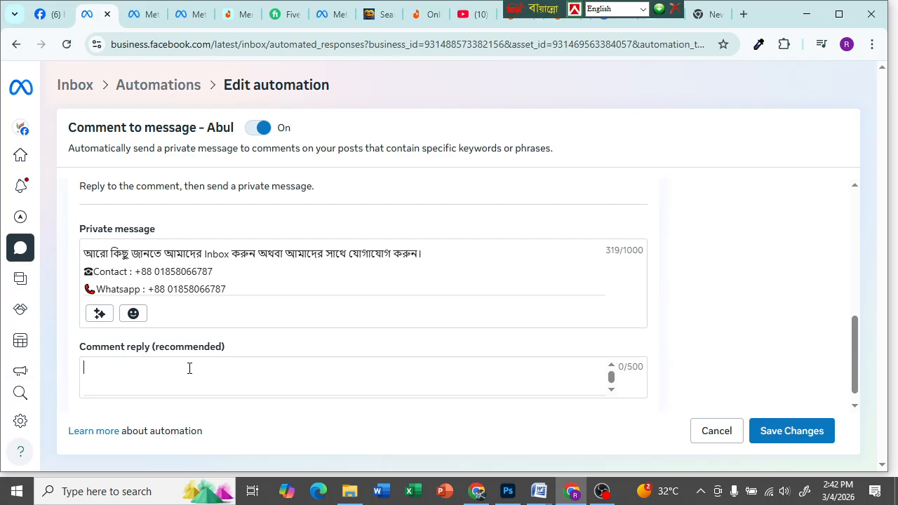
key(ctrl+alt+b)
text(থ)
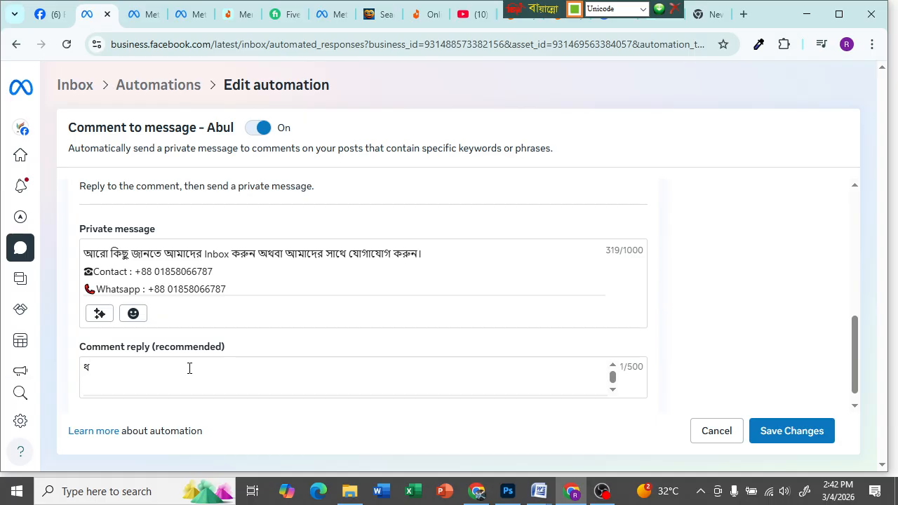
text(ন্য)
text(বাদ স্যা)
text(র)
key(BackSpace)
key(BackSpace)
key(BackSpace)
key(BackSpace)
key(BackSpace)
key(BackSpace)
key(BackSpace)
key(BackSpace)
key(BackSpace)
key(BackSpace)
key(BackSpace)
key(BackSpace)
key(BackSpace)
text(দ)
key(BackSpace)
text(ধন্যবাাদ)
key(BackSpace)
key(BackSpace)
key(BackSpace)
key(BackSpace)
key(BackSpace)
key(BackSpace)
key(BackSpace)
text(ক)
key(BackSpace)
- Type the Bangla comment reply 'কমেন্ট করার জন্য আপনাকে ধন্যবাদ। চেক ইউর ইনবক্স।'
text(কমন্টে করার জন্য আপনা)
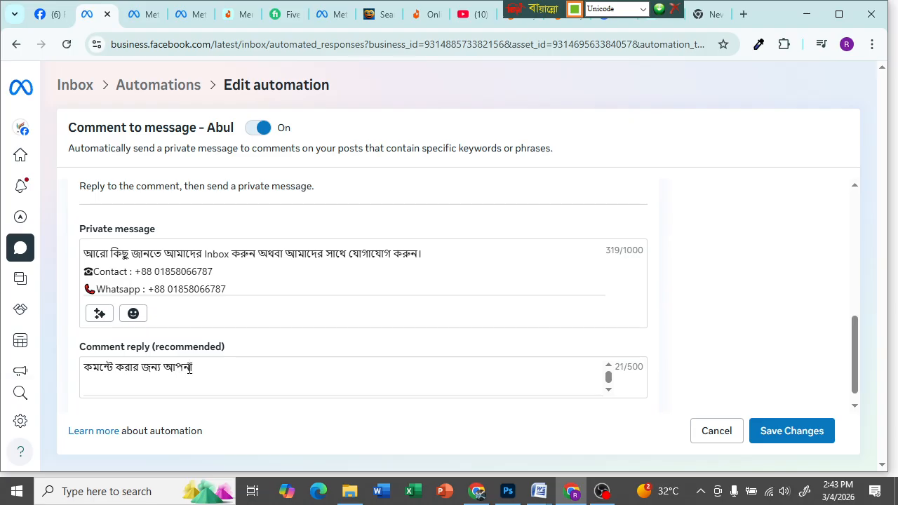
text(কে ধন্যবাদ। চেক ্)
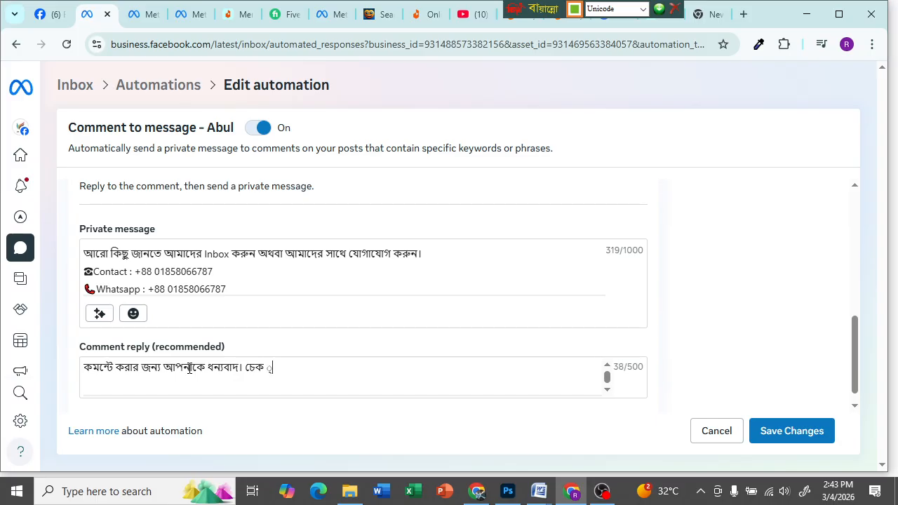
key(BackSpace)
text(আ)
key(BackSpace)
key(BackSpace)
key(BackSpace)
text(্)
text(উর)
key(BackSpace)
key(BackSpace)
key(BackSpace)
key(BackSpace)
key(BackSpace)
key(BackSpace)
key(BackSpace)
text(ইনব)
key(BackSpace)
key(BackSpace)
key(BackSpace)
text(চেক আ্)
key(BackSpace)
key(BackSpace)
key(BackSpace)
text(্)
text(উর ই)
text(স)
key(BackSpace)
text(নবক্স।)
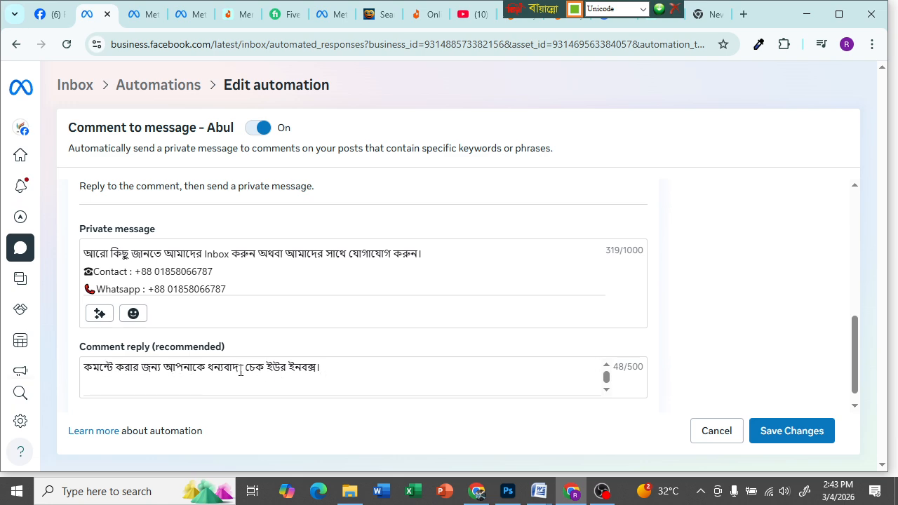
- Review the whole Abul automation form and save the changes
scroll(344, 364, up, 5)
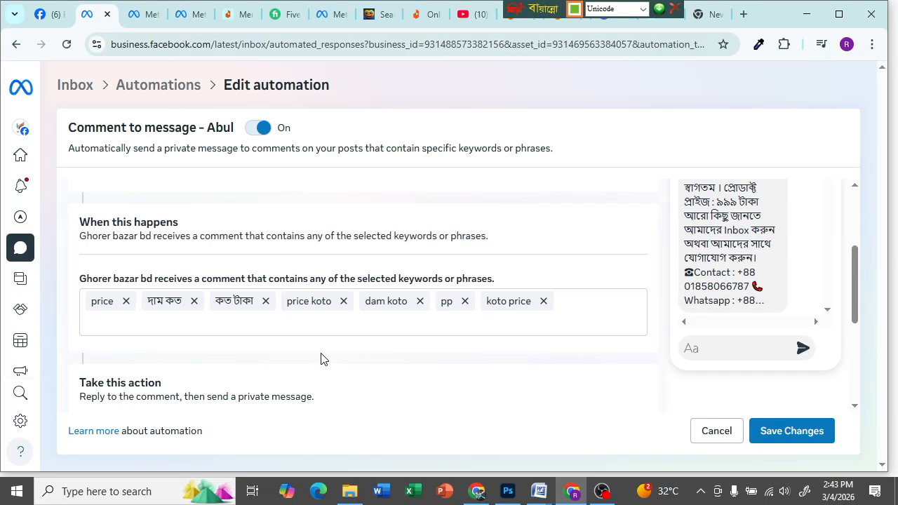
scroll(265, 355, down, 3)
scroll(210, 330, up, 2)
scroll(149, 285, up, 1)
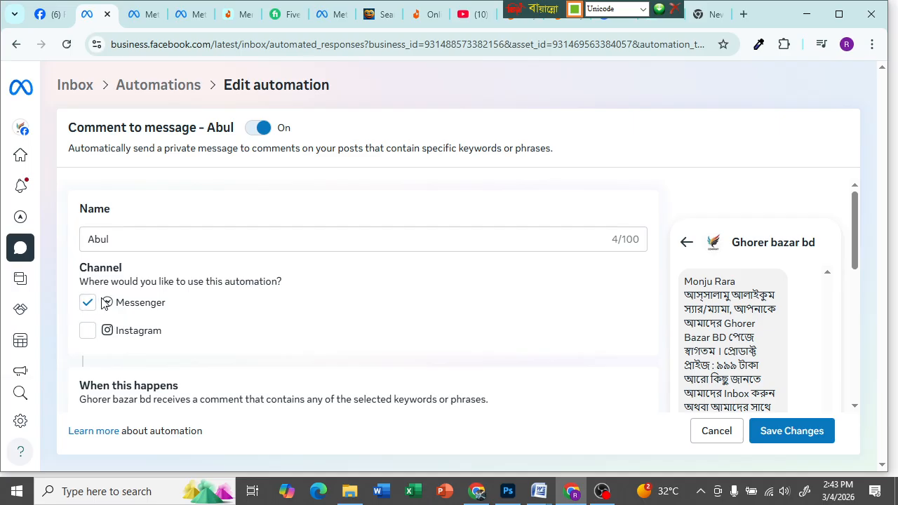
scroll(189, 307, down, 2)
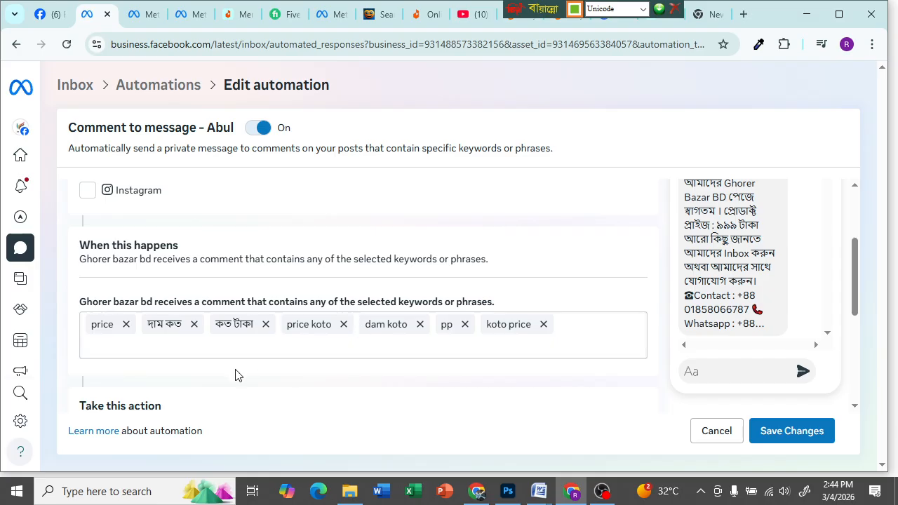
scroll(488, 362, down, 2)
scroll(183, 321, down, 1)
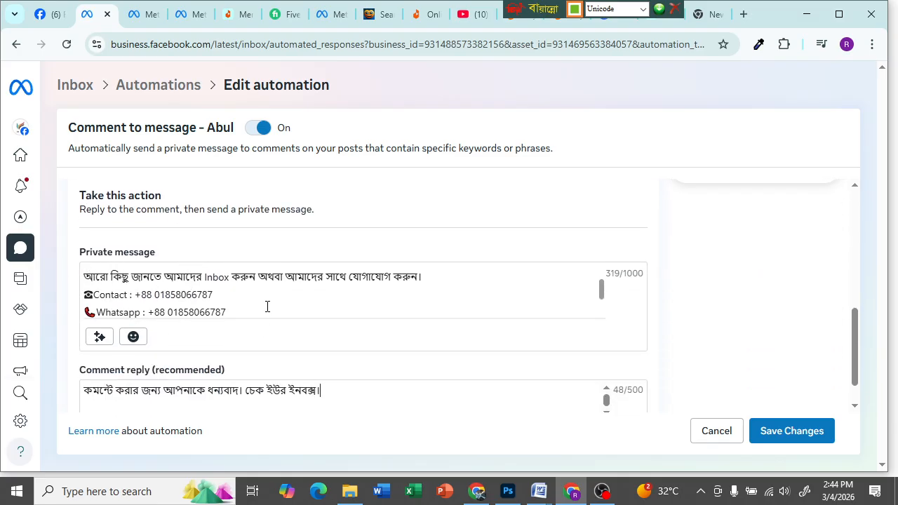
scroll(251, 292, down, 2)
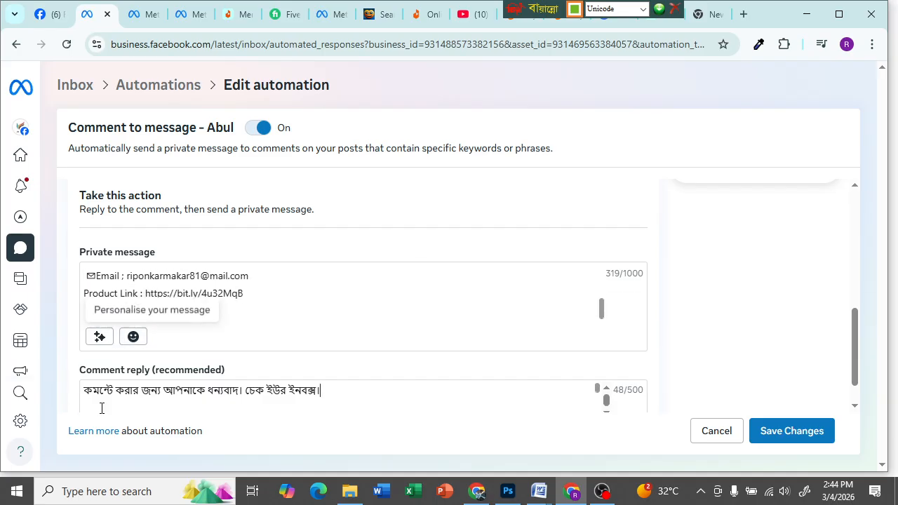
scroll(169, 372, down, 1)
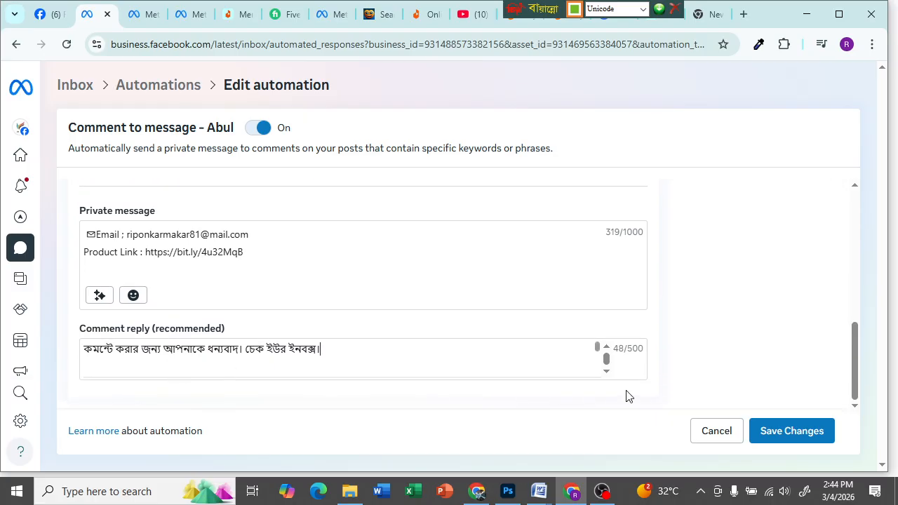
click(782, 428)
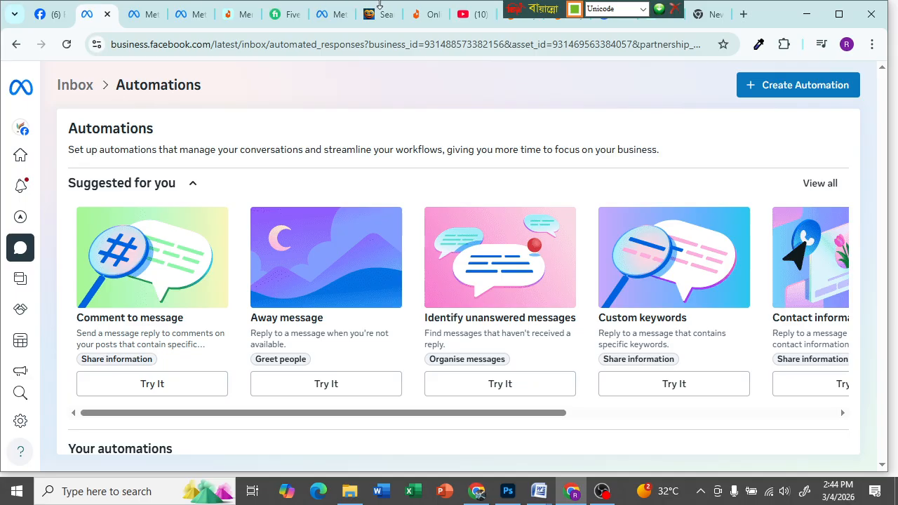
- Switch the Bijoy keyboard back to English and browse the Suggested for you templates
click(643, 9)
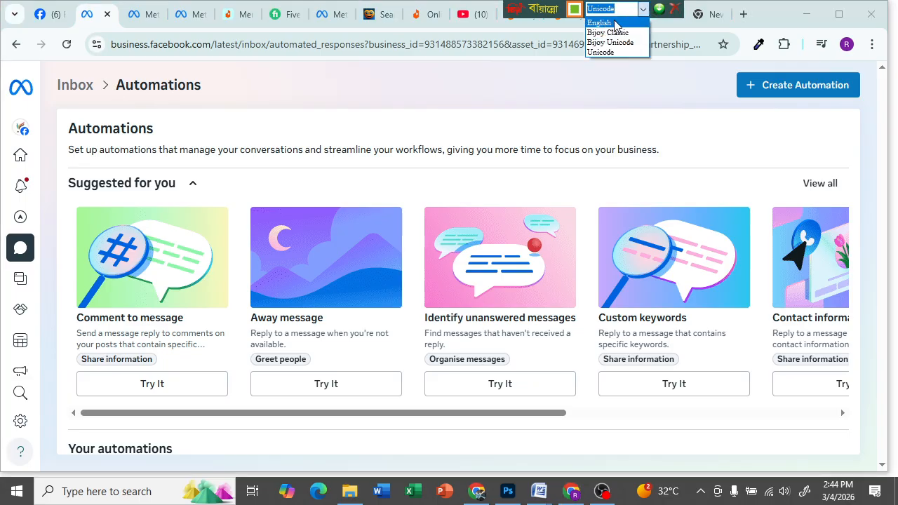
click(607, 22)
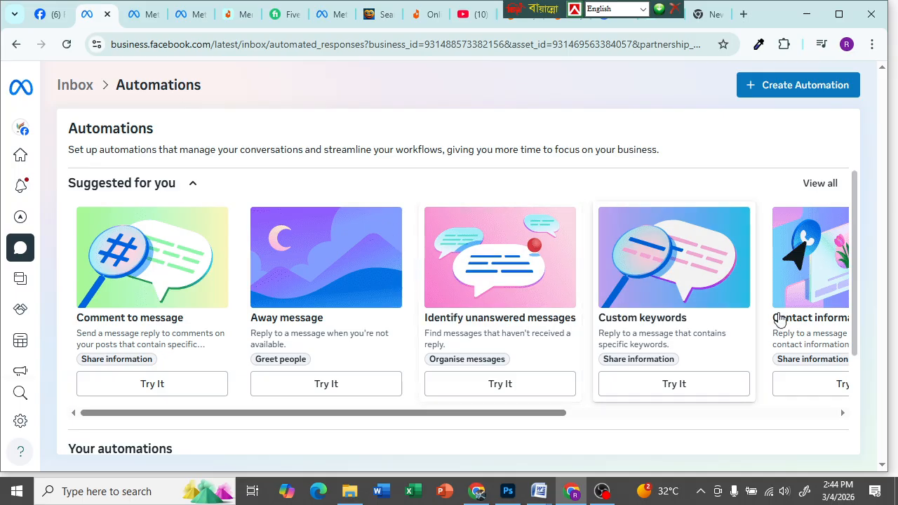
drag(505, 419, 856, 381)
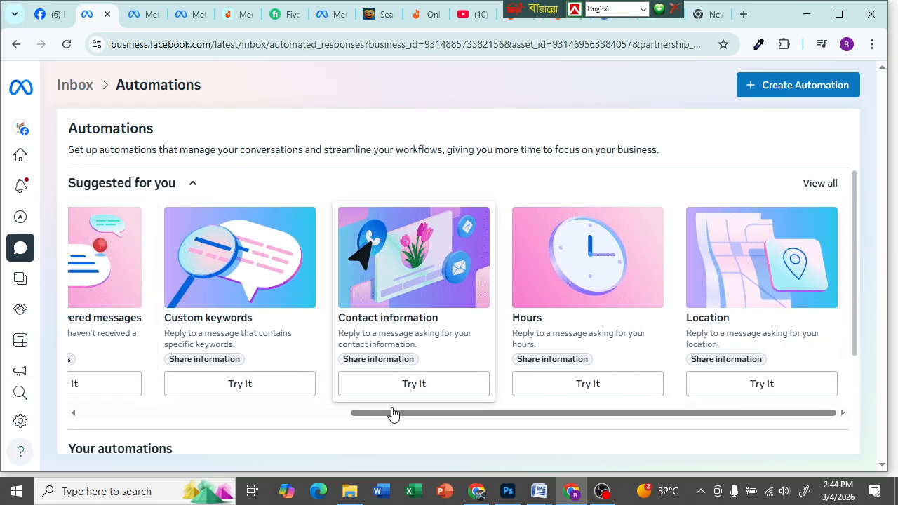
drag(393, 414, 116, 418)
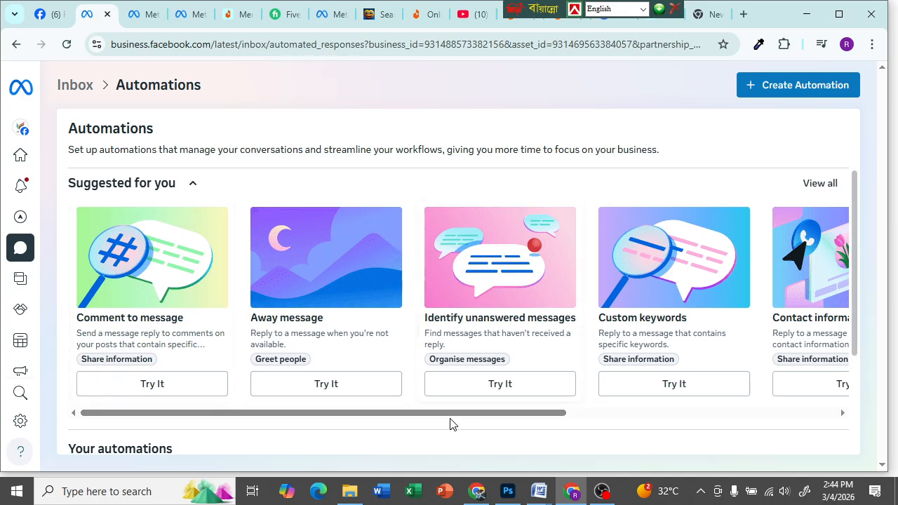
drag(449, 418, 795, 397)
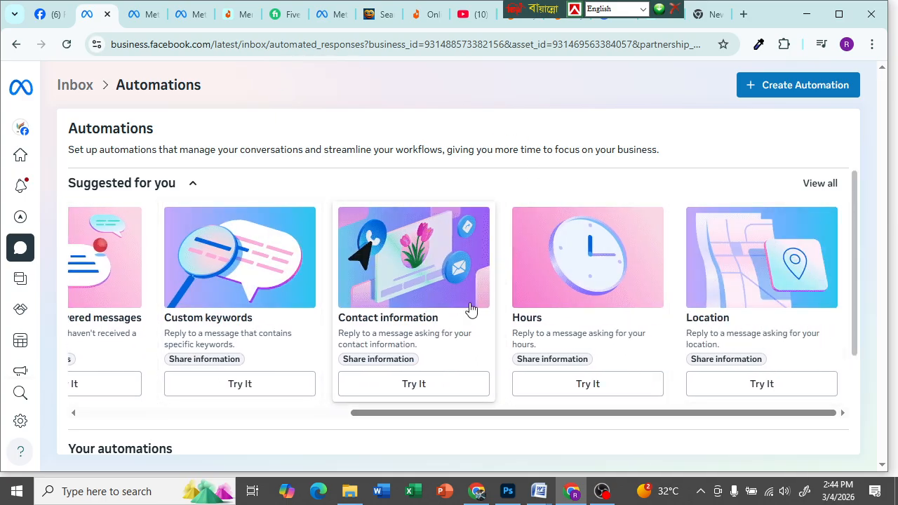